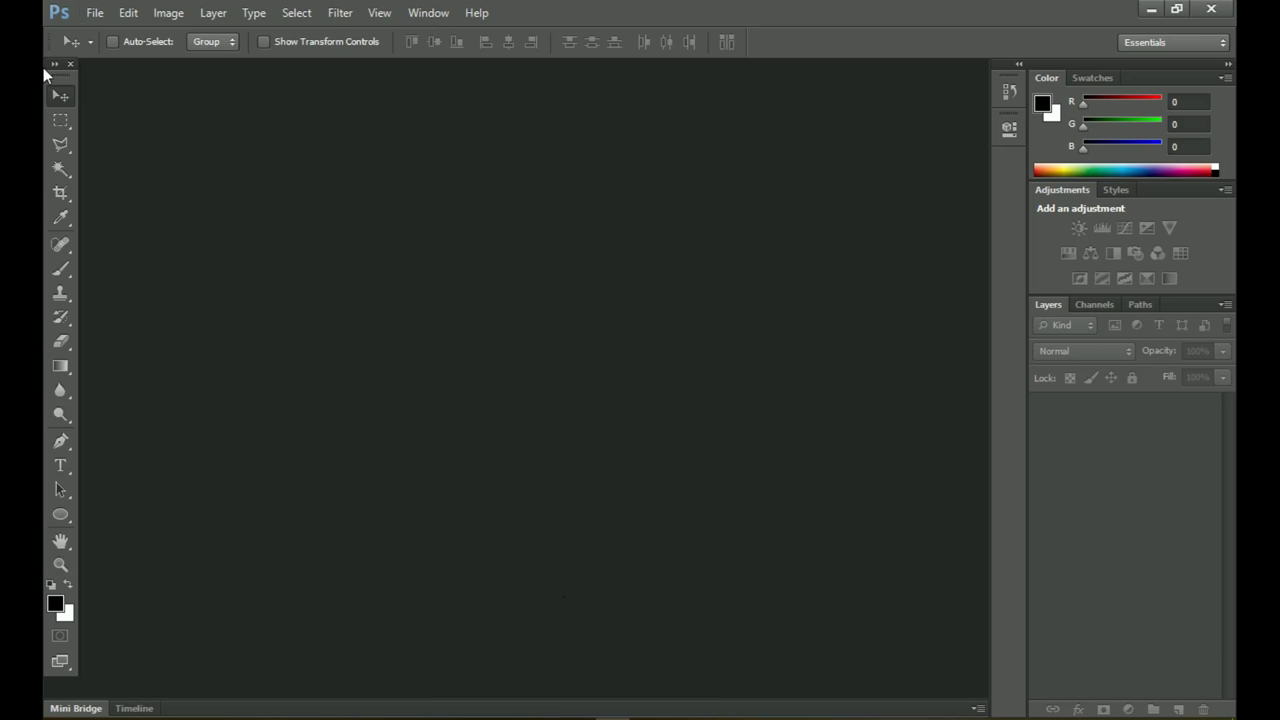
Create a new white RGB document 4 inches wide and 4 inches high at 300 pixels/inch
{"action": "left_click", "coordinate": [95, 13]}
{"action": "left_click", "coordinate": [128, 34]}
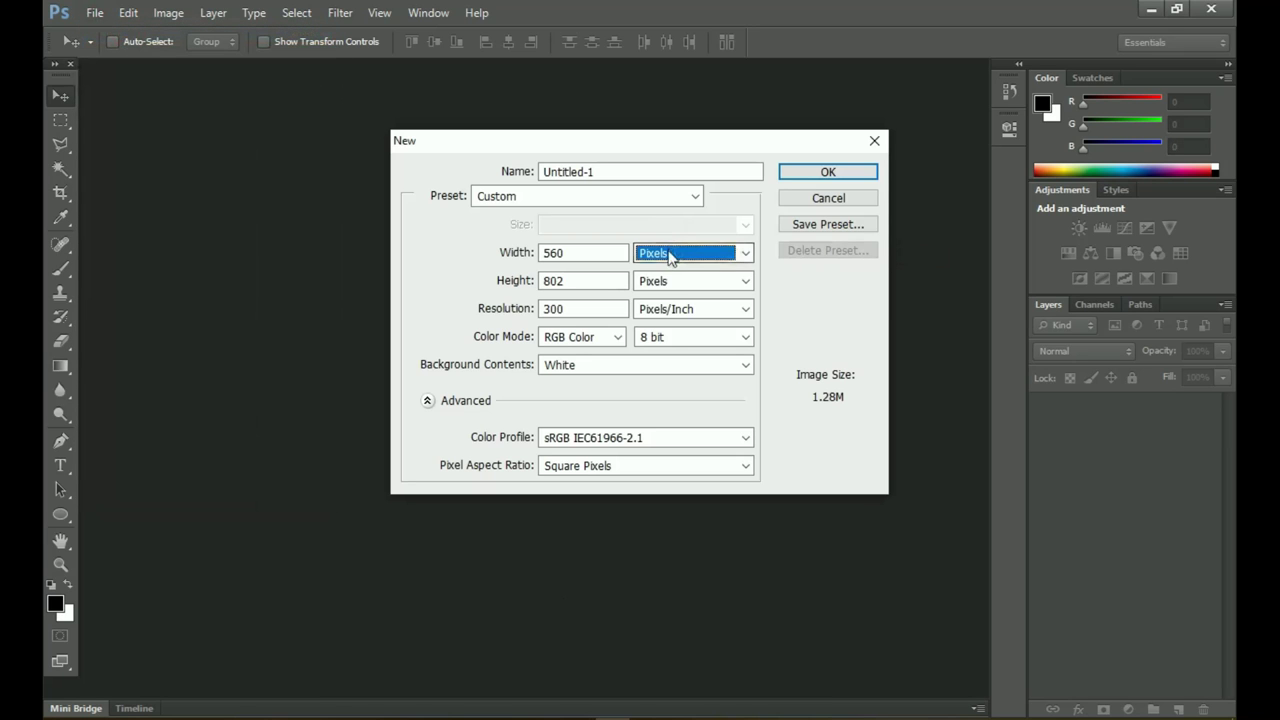
{"action": "left_click", "coordinate": [669, 254]}
{"action": "left_click", "coordinate": [677, 288]}
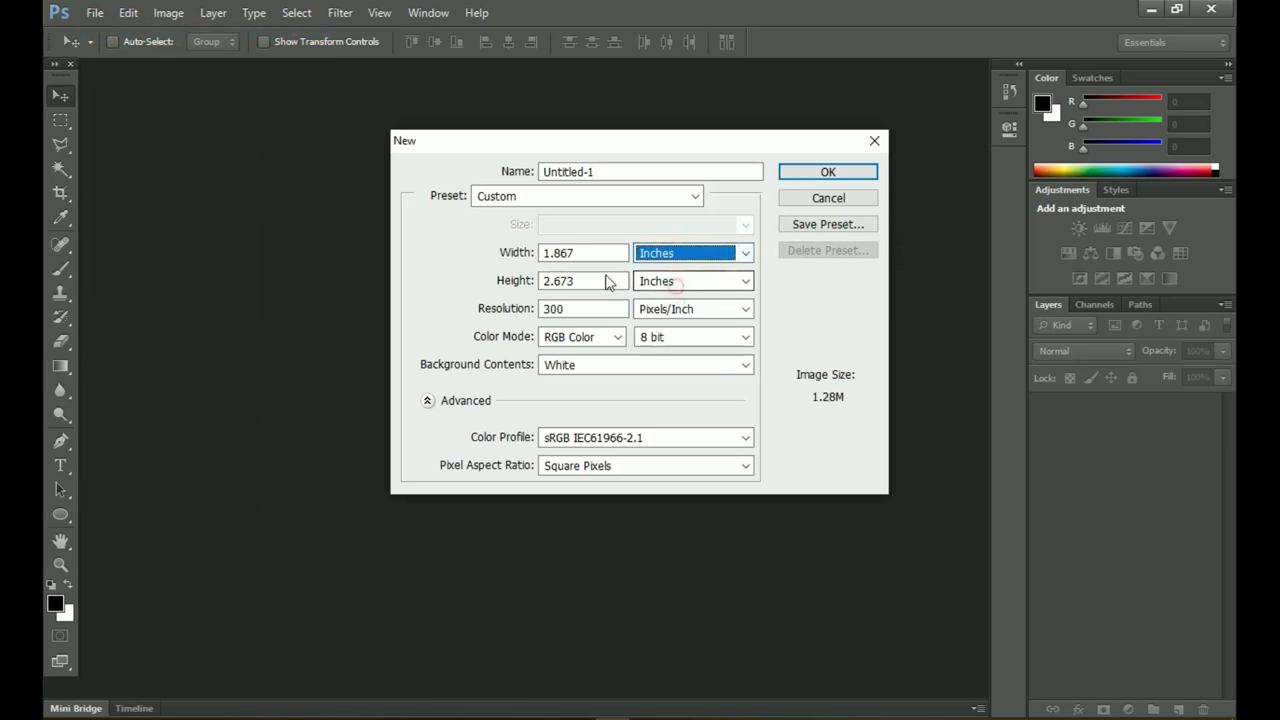
{"action": "double_click", "coordinate": [603, 253]}
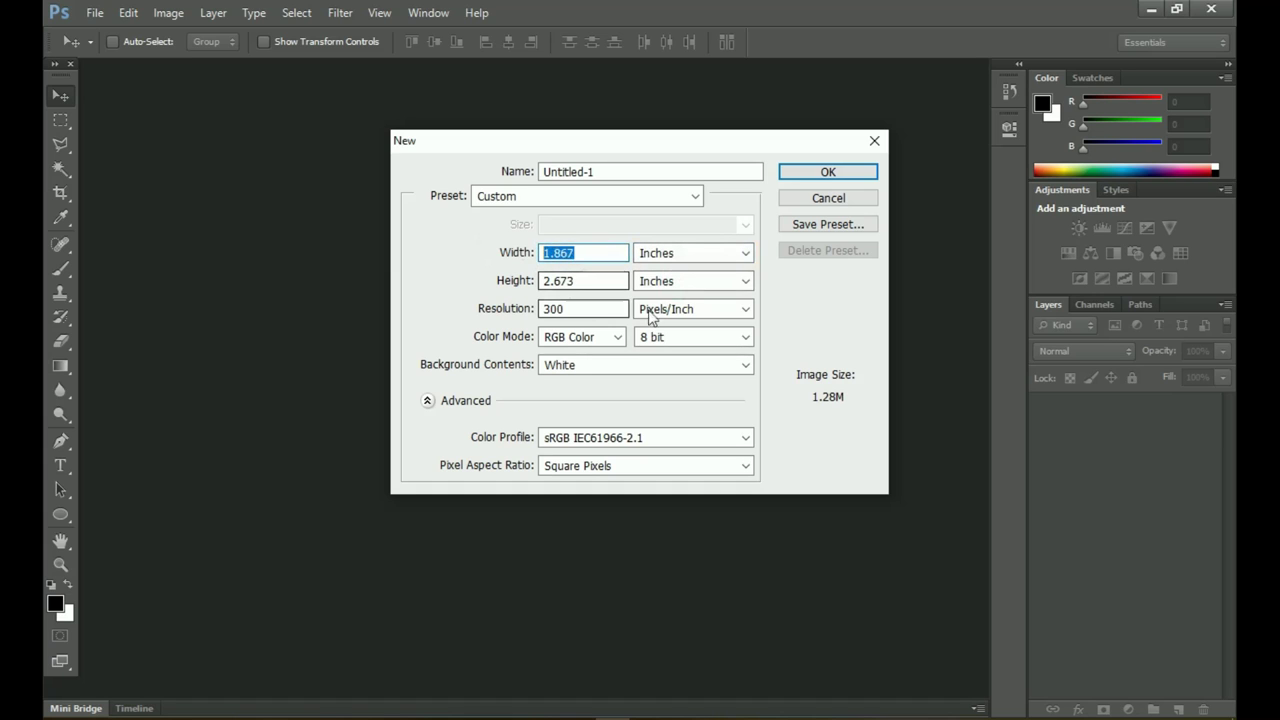
{"action": "type", "text": "4"}
{"action": "double_click", "coordinate": [572, 279]}
{"action": "type", "text": "4"}
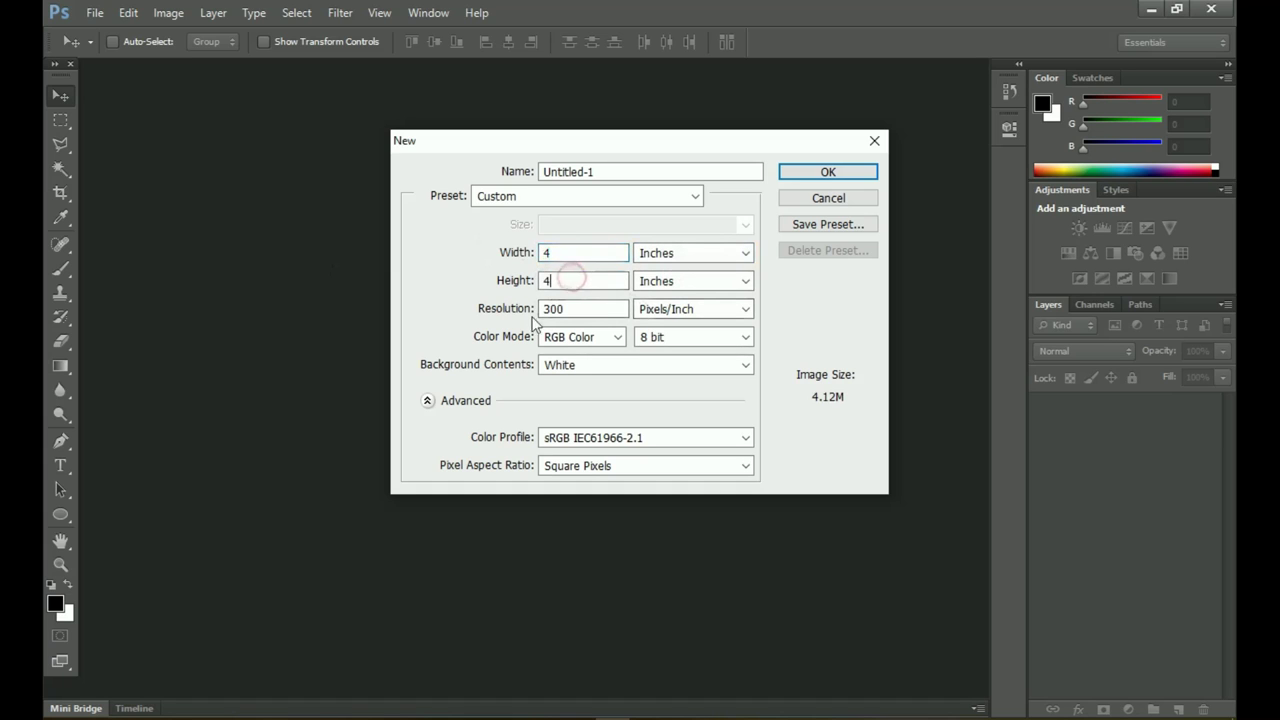
{"action": "left_click", "coordinate": [600, 280]}
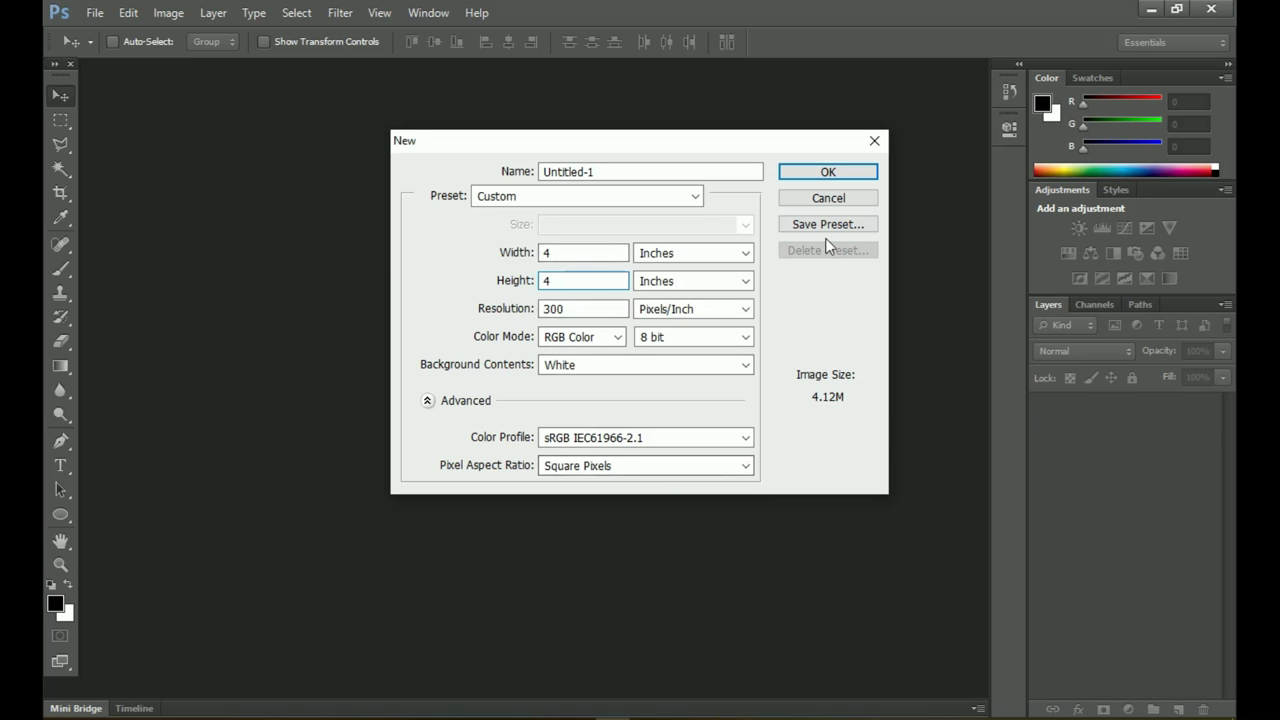
{"action": "key", "text": "Return"}
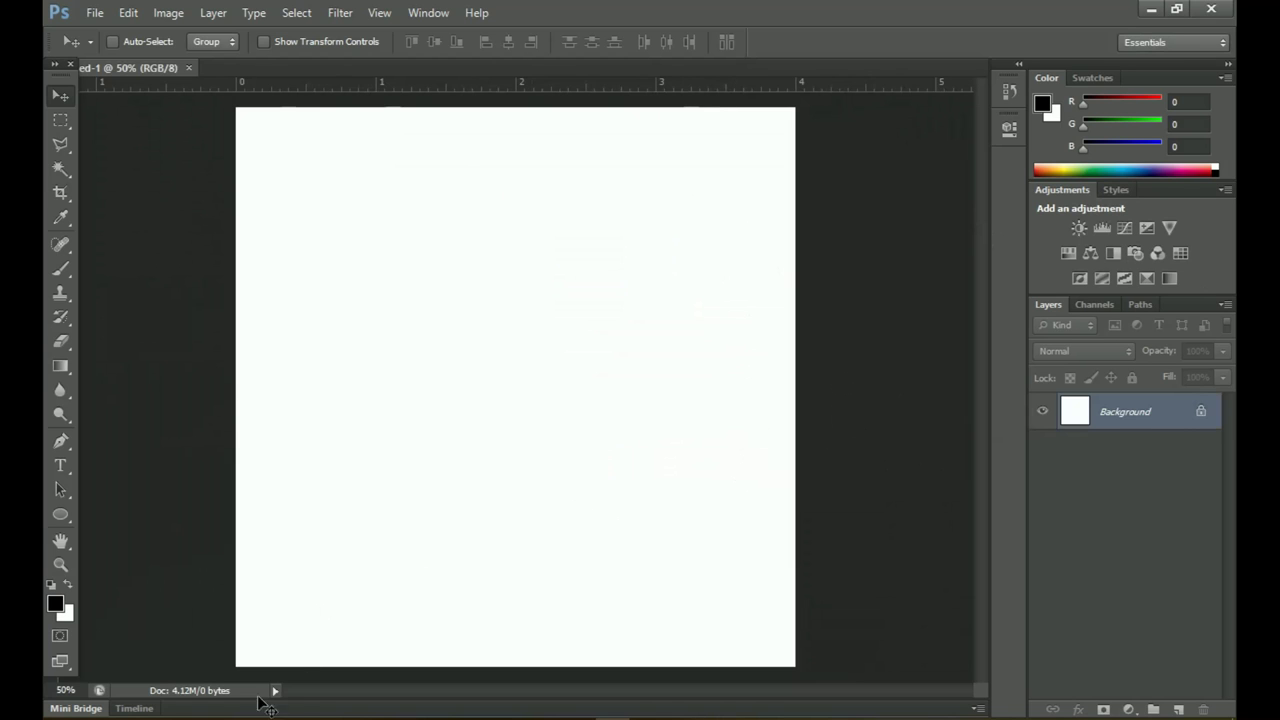
Place AnointingOilRecipe_BlogCover from the All Night Flyer Resource folder over the canvas's lower part and centre it horizontally
{"action": "key", "text": "alt+Tab"}
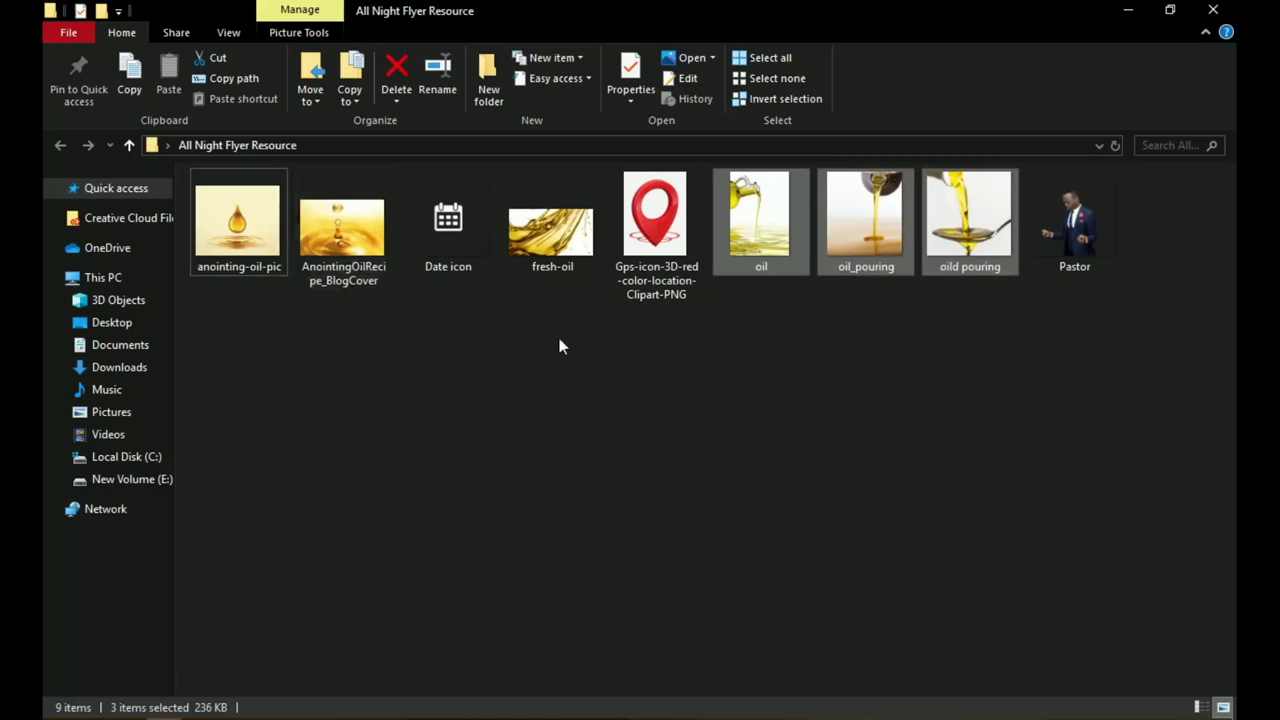
{"action": "left_click_drag", "start_coordinate": [365, 328], "coordinate": [170, 175]}
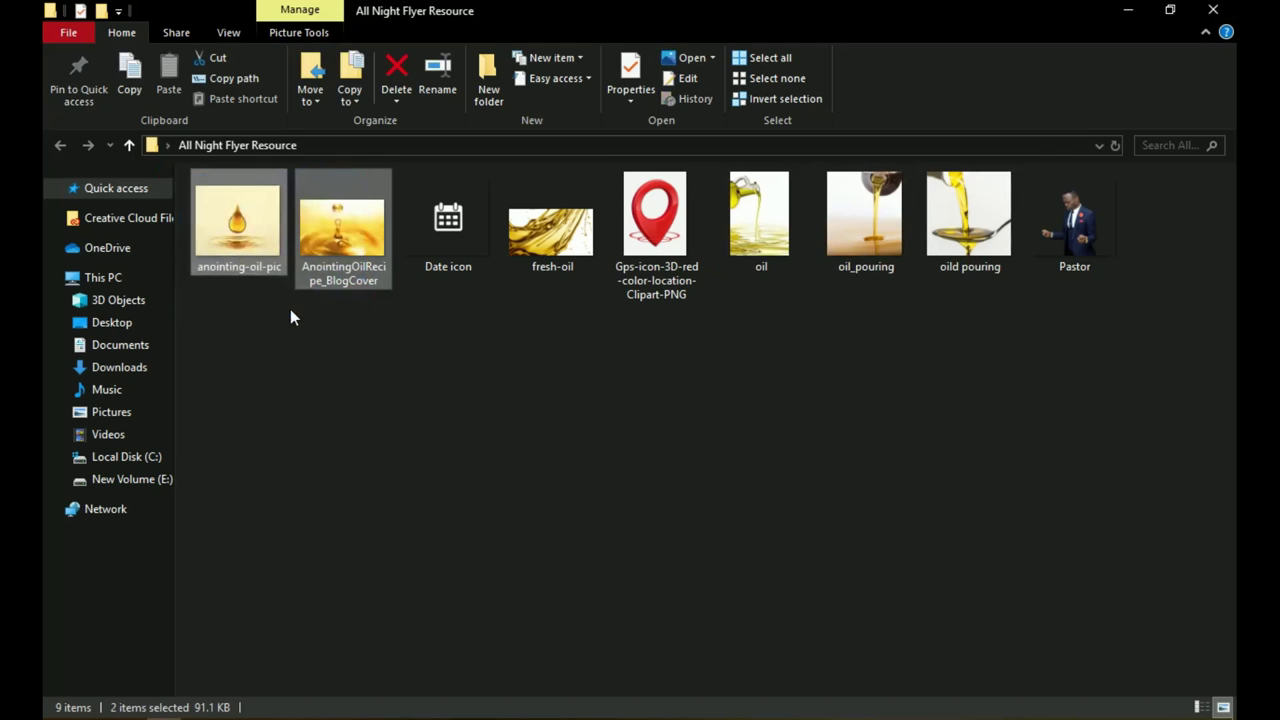
{"action": "left_click", "coordinate": [322, 249]}
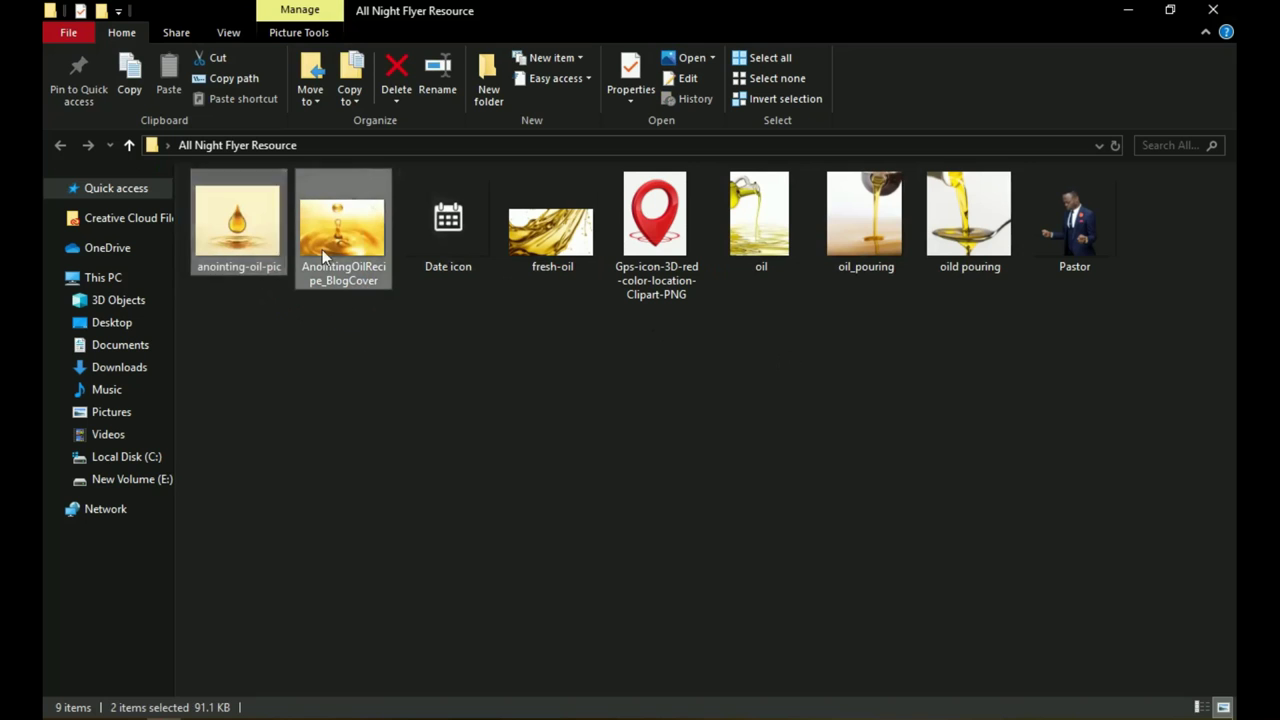
{"action": "left_click_drag", "start_coordinate": [358, 255], "coordinate": [663, 515]}
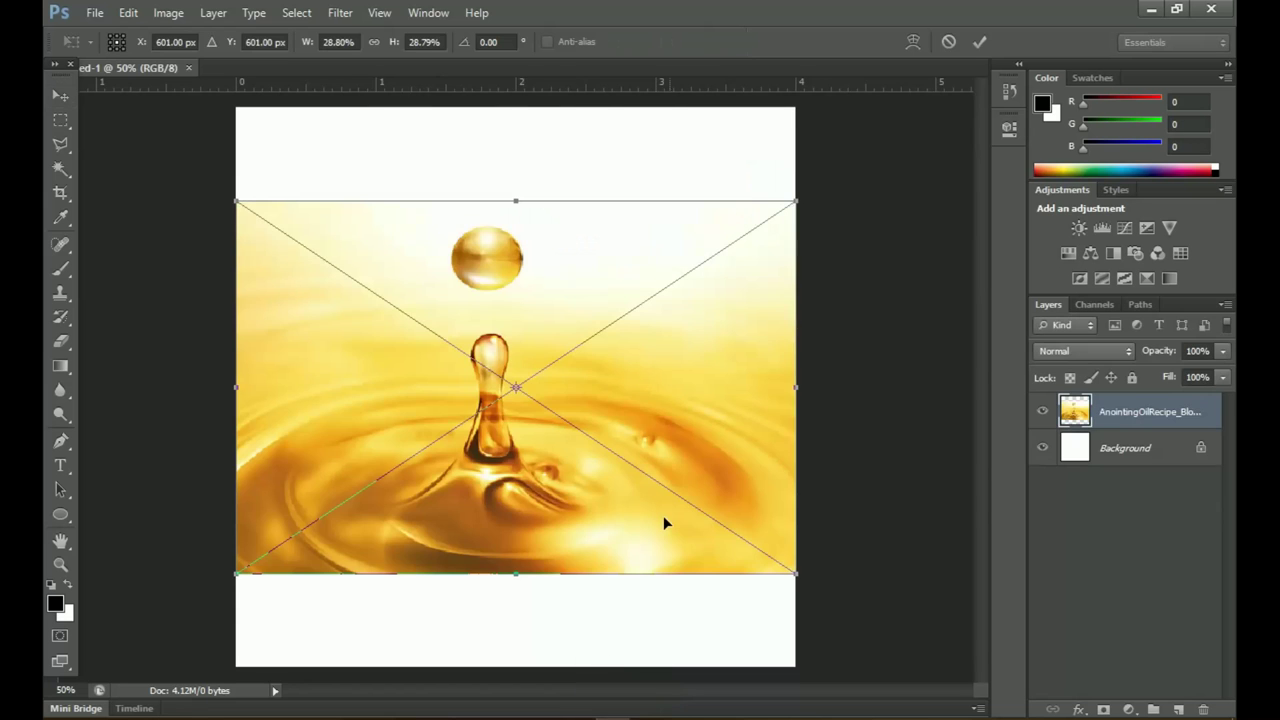
{"action": "left_click_drag", "start_coordinate": [704, 385], "coordinate": [708, 502]}
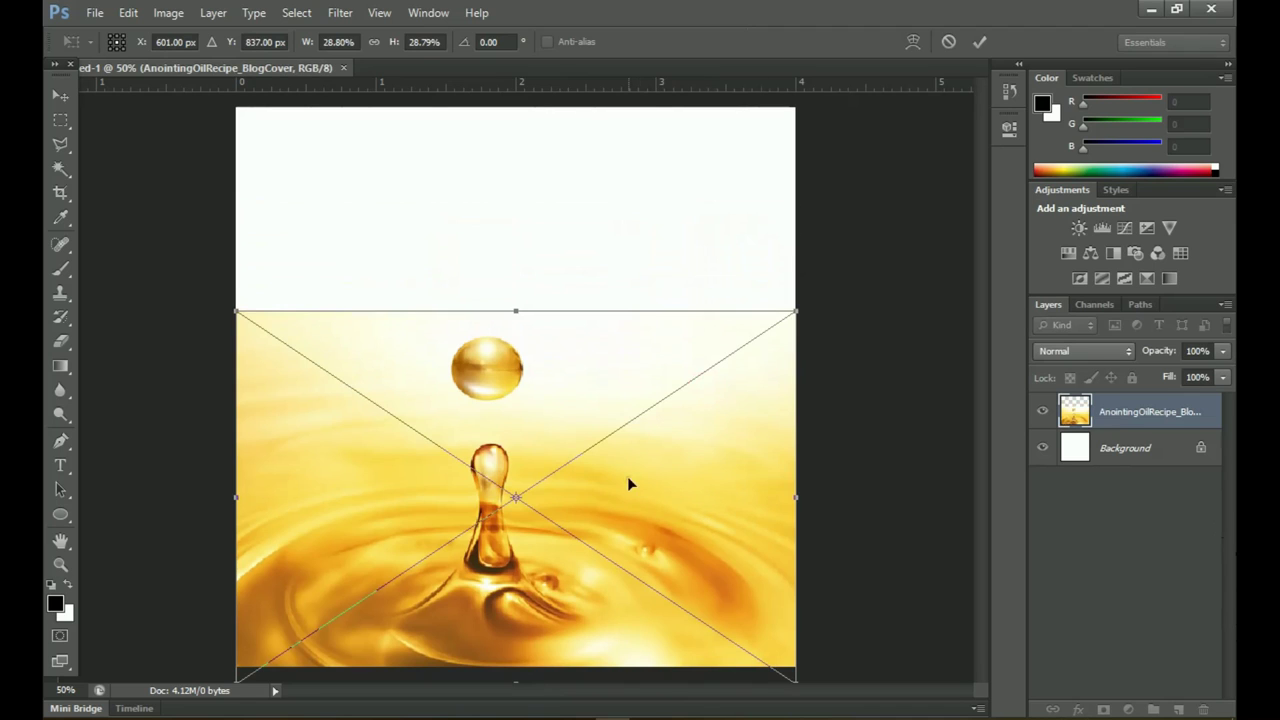
{"action": "key", "text": "Return"}
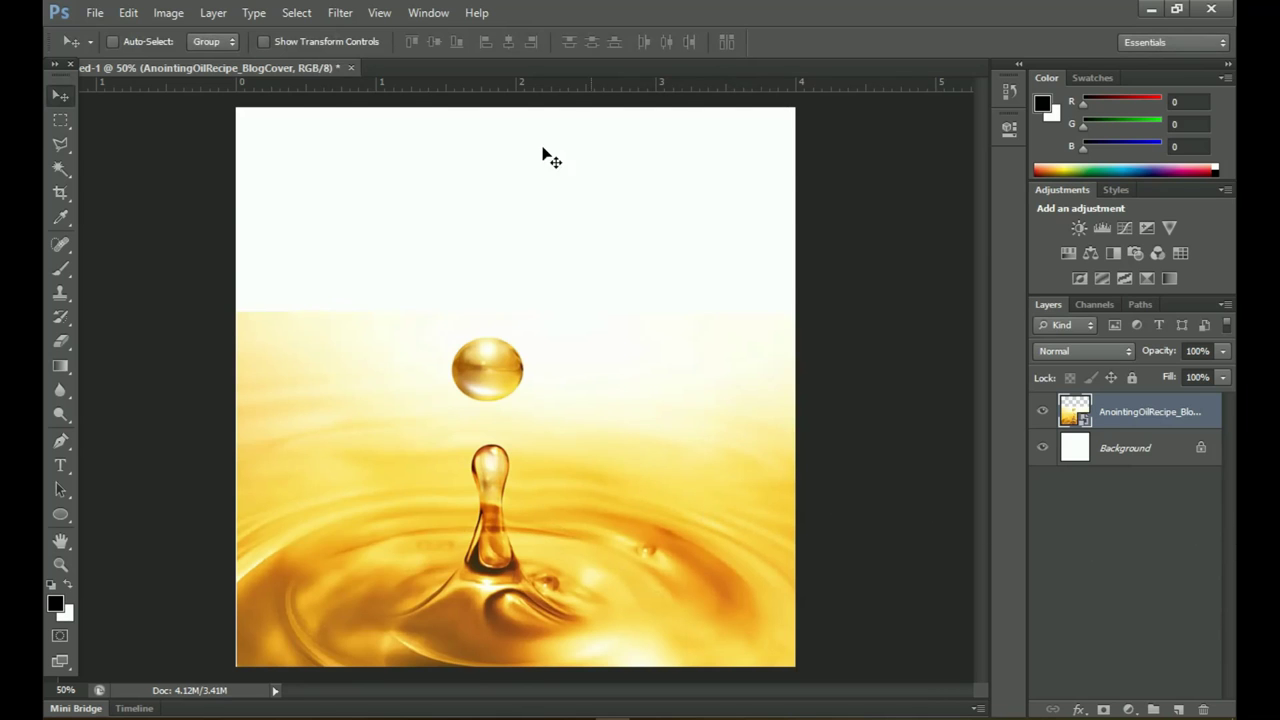
{"action": "key", "text": "ctrl+a"}
{"action": "left_click", "coordinate": [509, 42]}
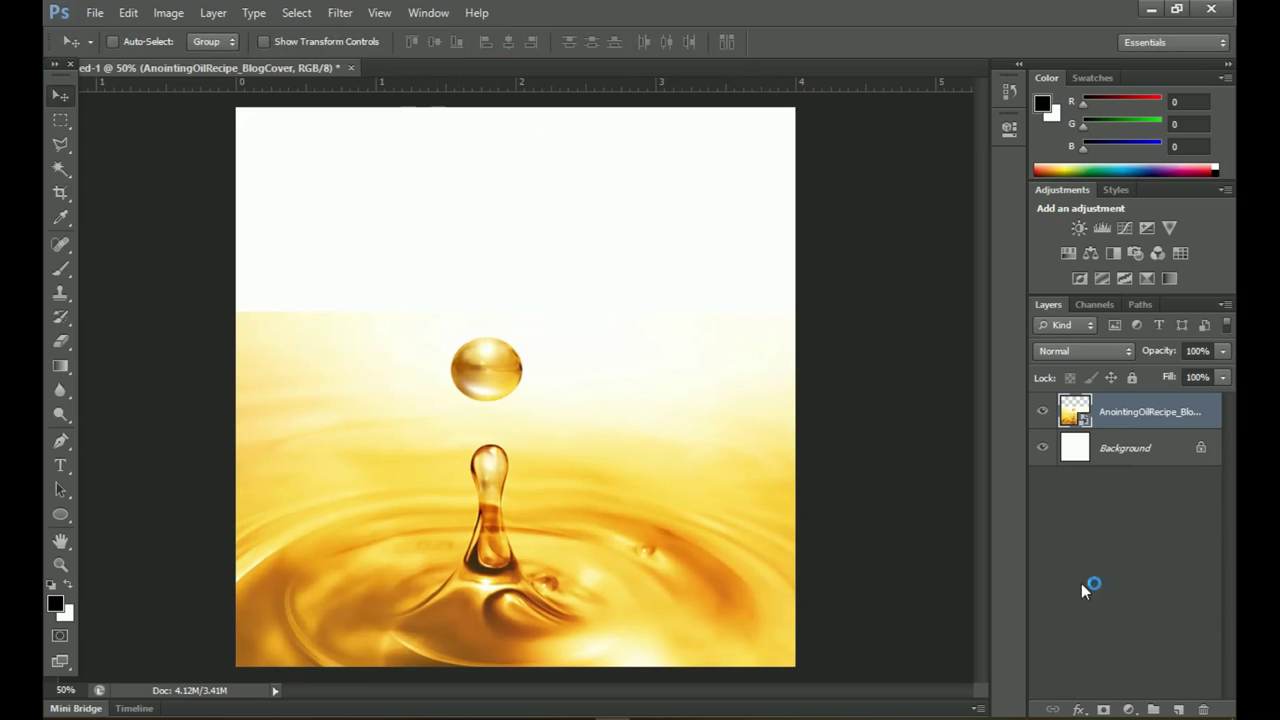
Rasterize the oil ripple layer, add a layer mask and fade its upper edge using a black brush at 100% opacity
{"action": "right_click", "coordinate": [1153, 421]}
{"action": "left_click", "coordinate": [1036, 261]}
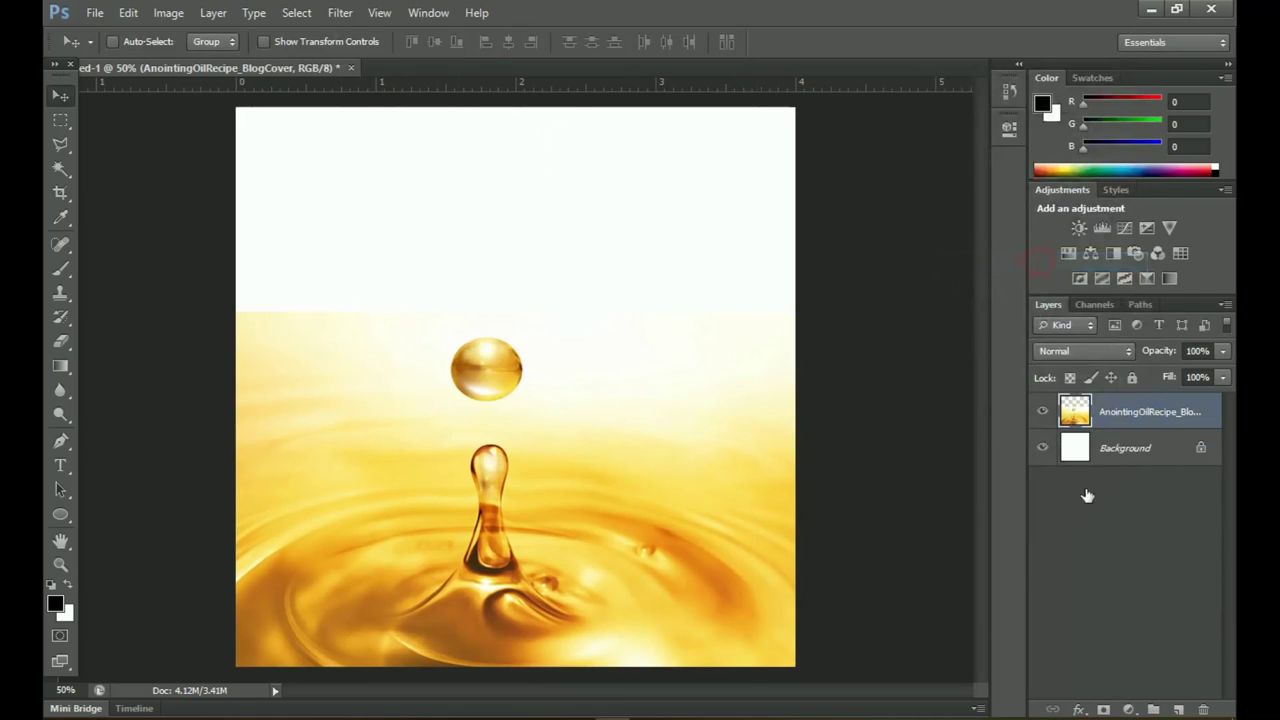
{"action": "left_click", "coordinate": [1103, 709]}
{"action": "key", "text": "b"}
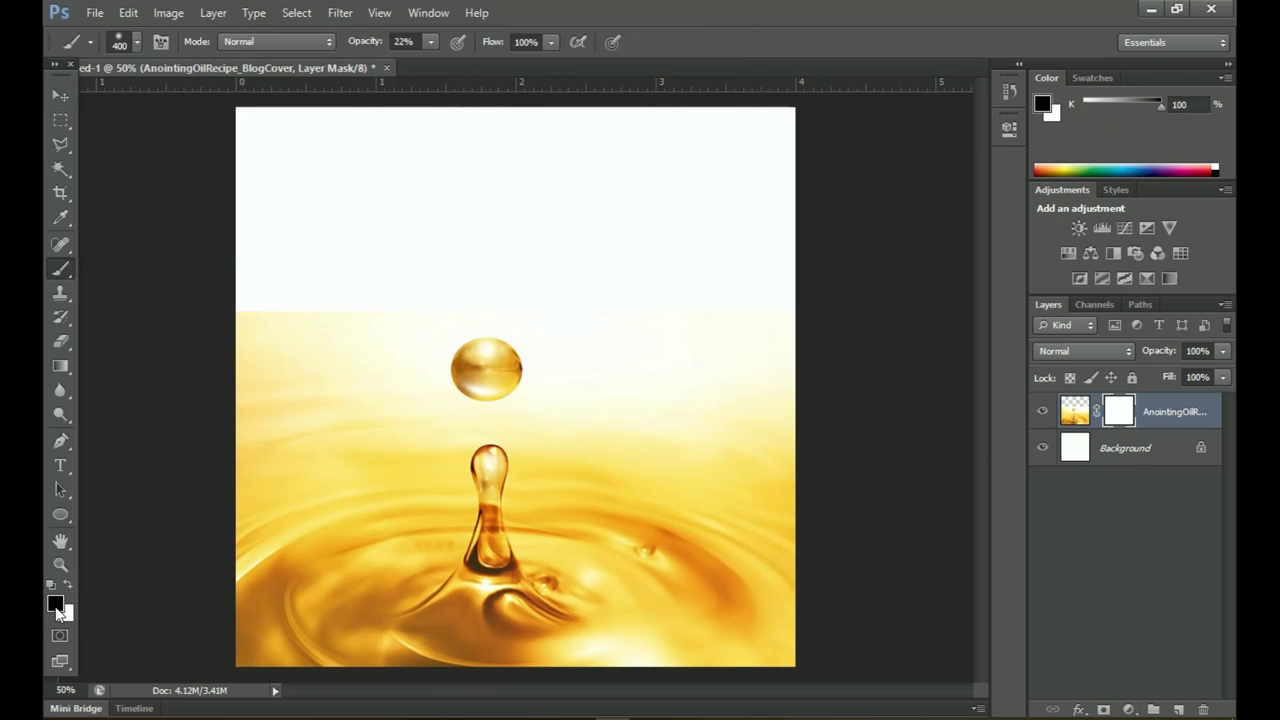
{"action": "key", "text": "0"}
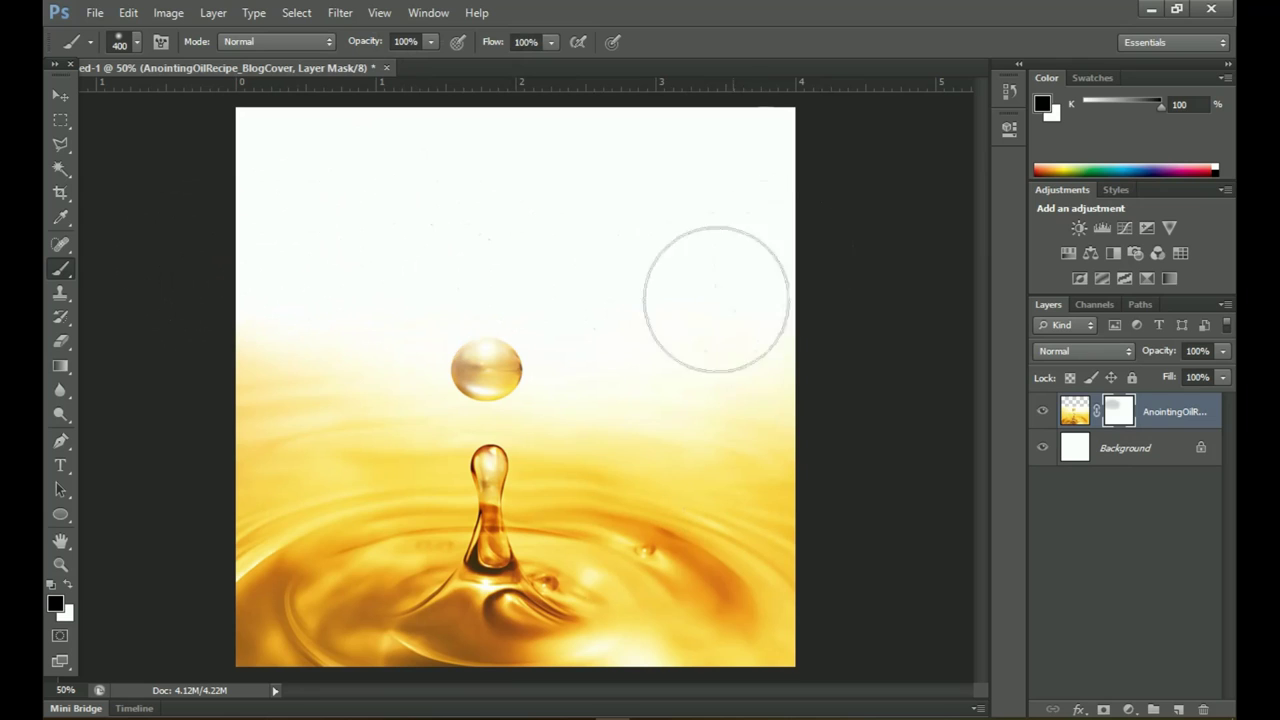
{"action": "mouse_move", "coordinate": [557, 283]}
{"action": "left_mouse_down"}
{"action": "mouse_move", "coordinate": [245, 289]}
{"action": "mouse_move", "coordinate": [214, 266]}
{"action": "left_mouse_up"}
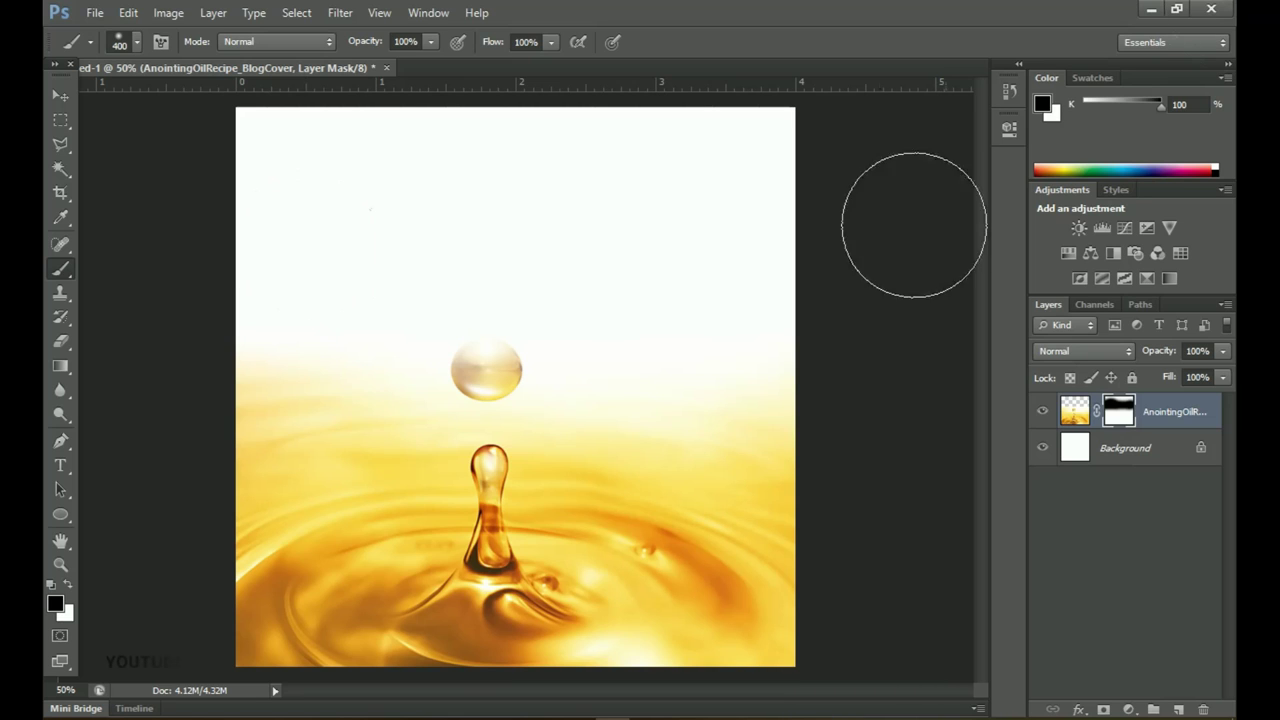
Place the fresh-oil image from the resource folder in the white area above the oil droplet
{"action": "key", "text": "z"}
{"action": "left_click", "coordinate": [604, 276], "text": "alt"}
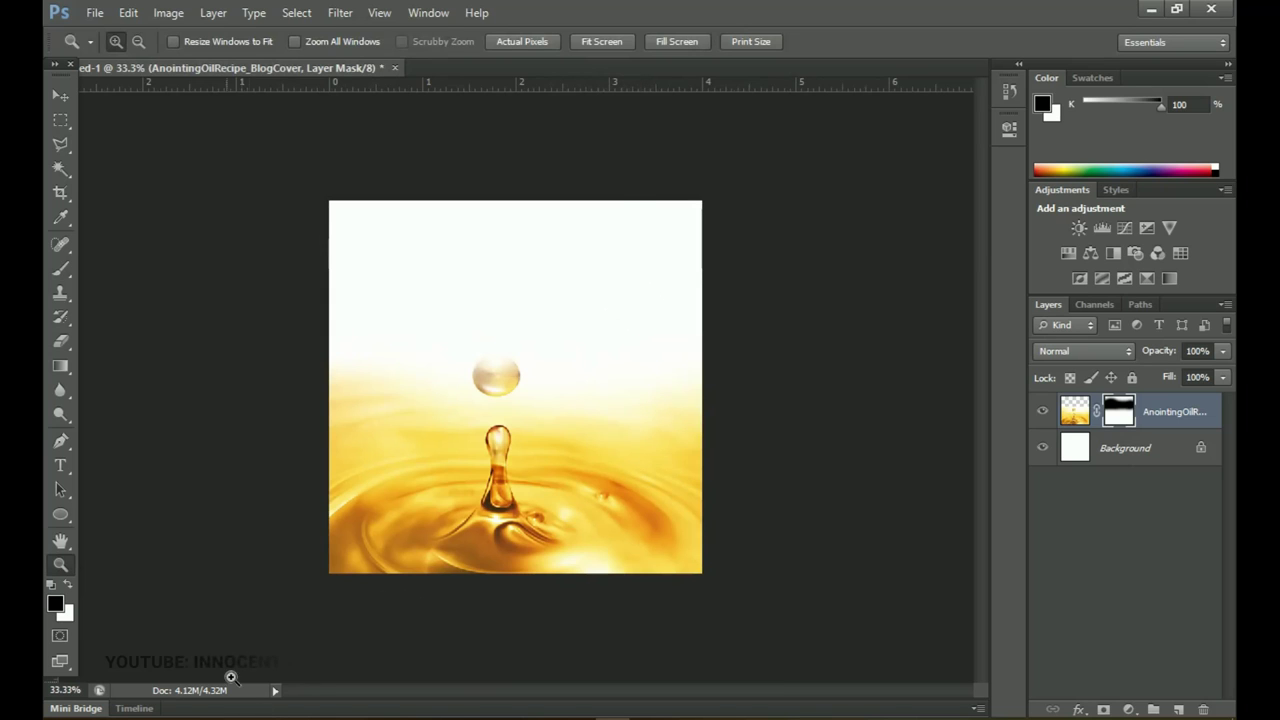
{"action": "key", "text": "alt+Tab"}
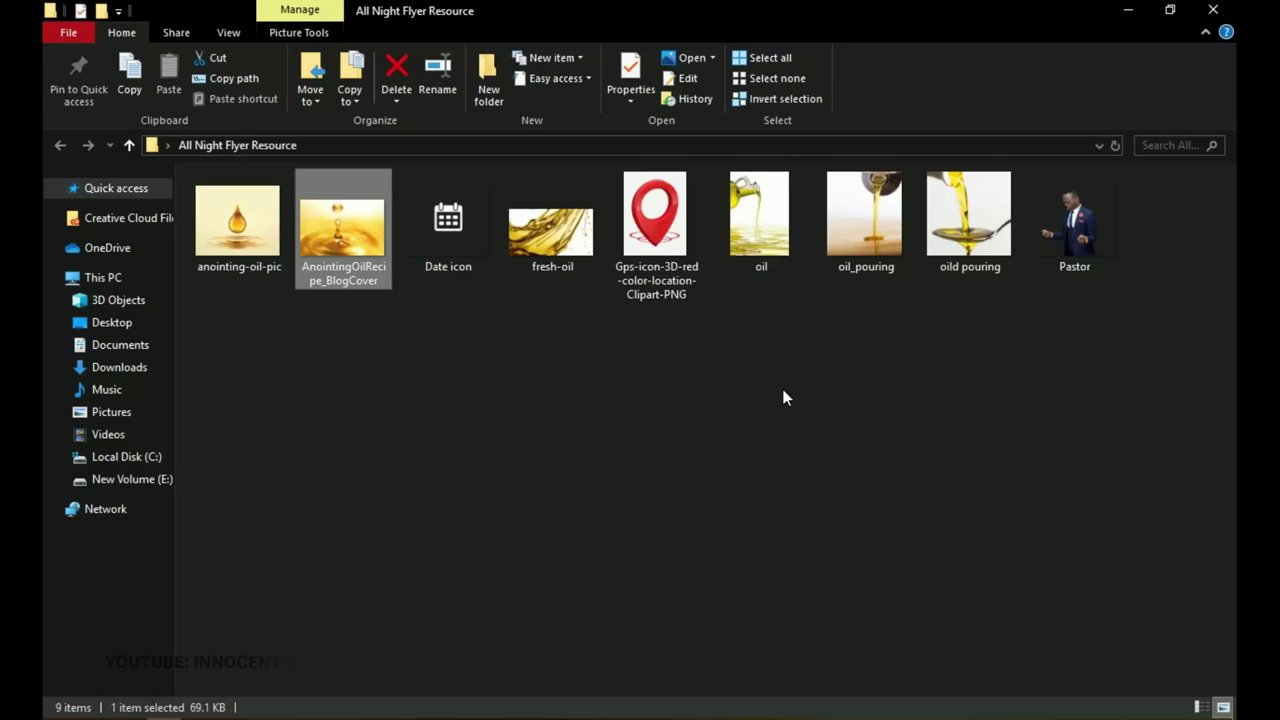
{"action": "left_click", "coordinate": [531, 252]}
{"action": "left_click_drag", "start_coordinate": [553, 239], "coordinate": [636, 316]}
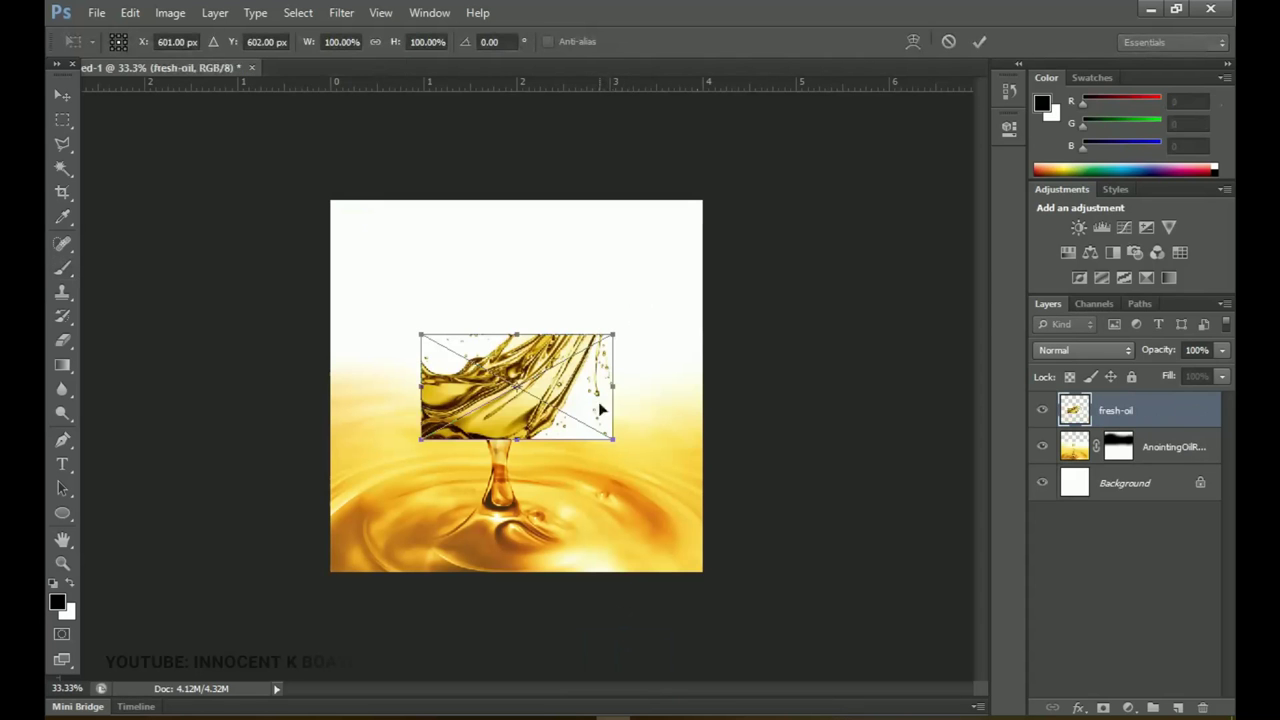
{"action": "left_click_drag", "start_coordinate": [589, 365], "coordinate": [625, 272]}
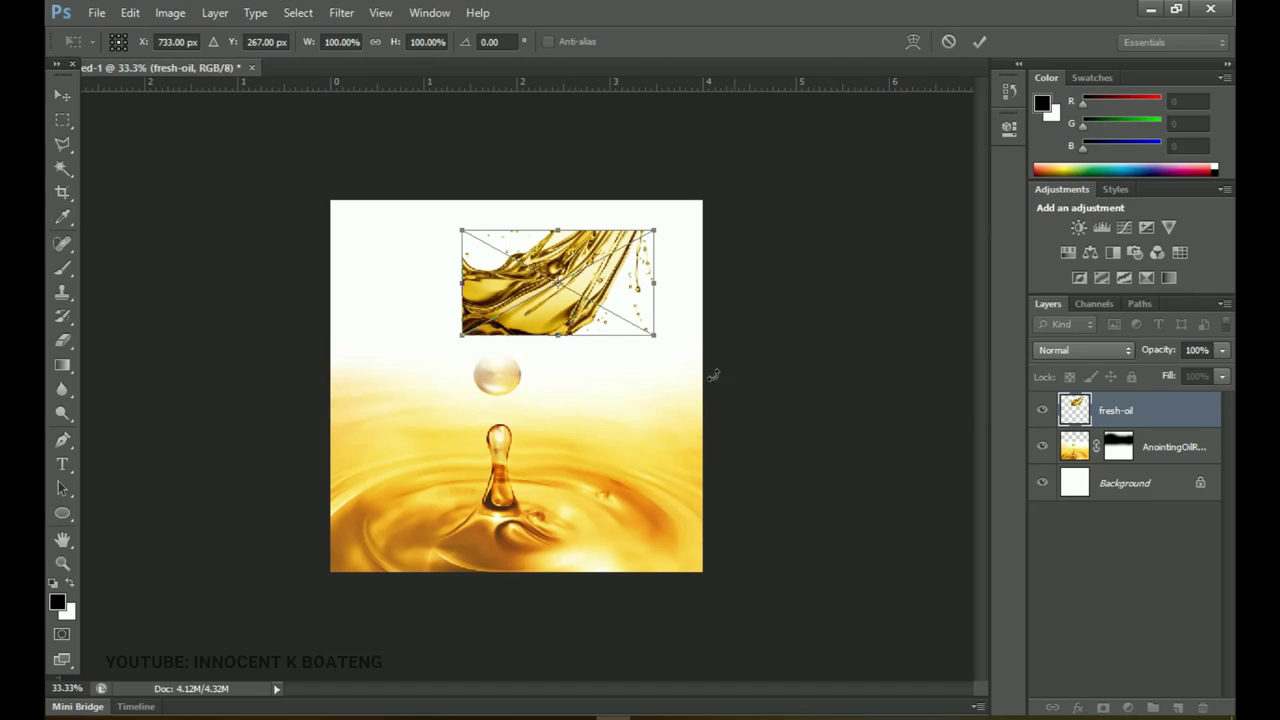
Flip the fresh-oil splash horizontally, move it partly off the canvas's upper right corner and scale it to about 113.5%
{"action": "right_click", "coordinate": [636, 290]}
{"action": "left_click", "coordinate": [727, 549]}
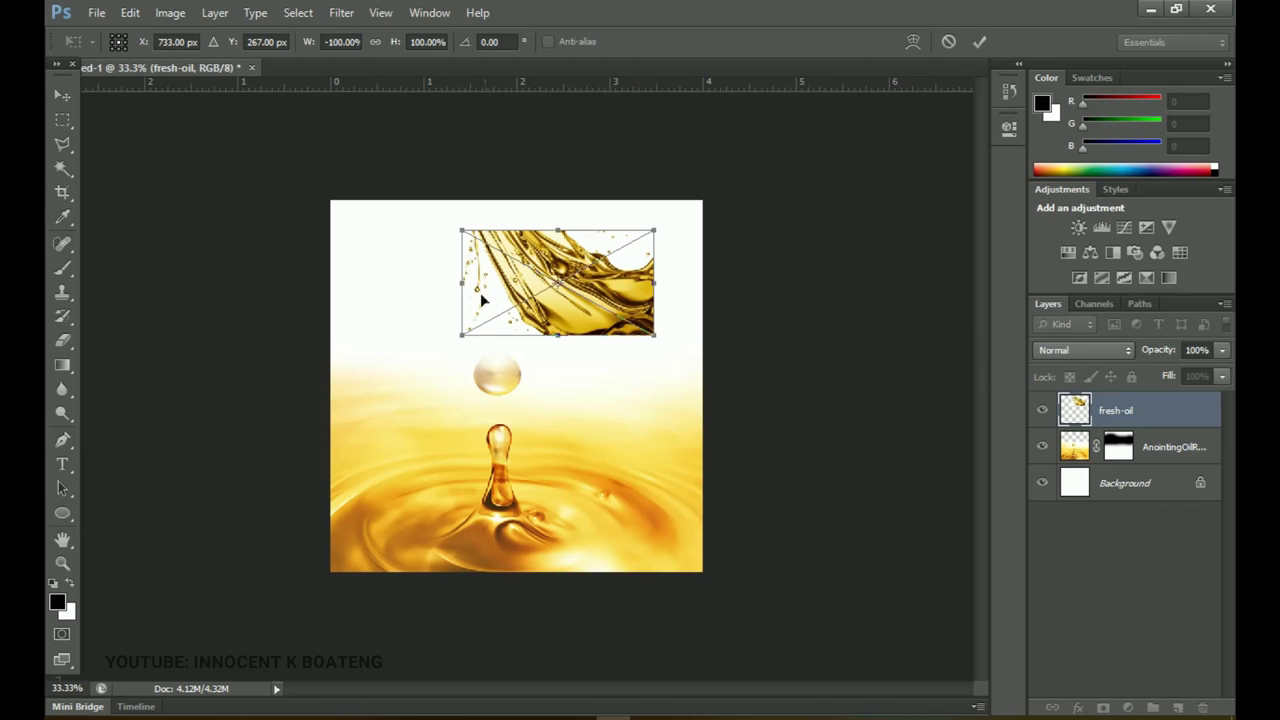
{"action": "left_click_drag", "start_coordinate": [563, 305], "coordinate": [725, 288]}
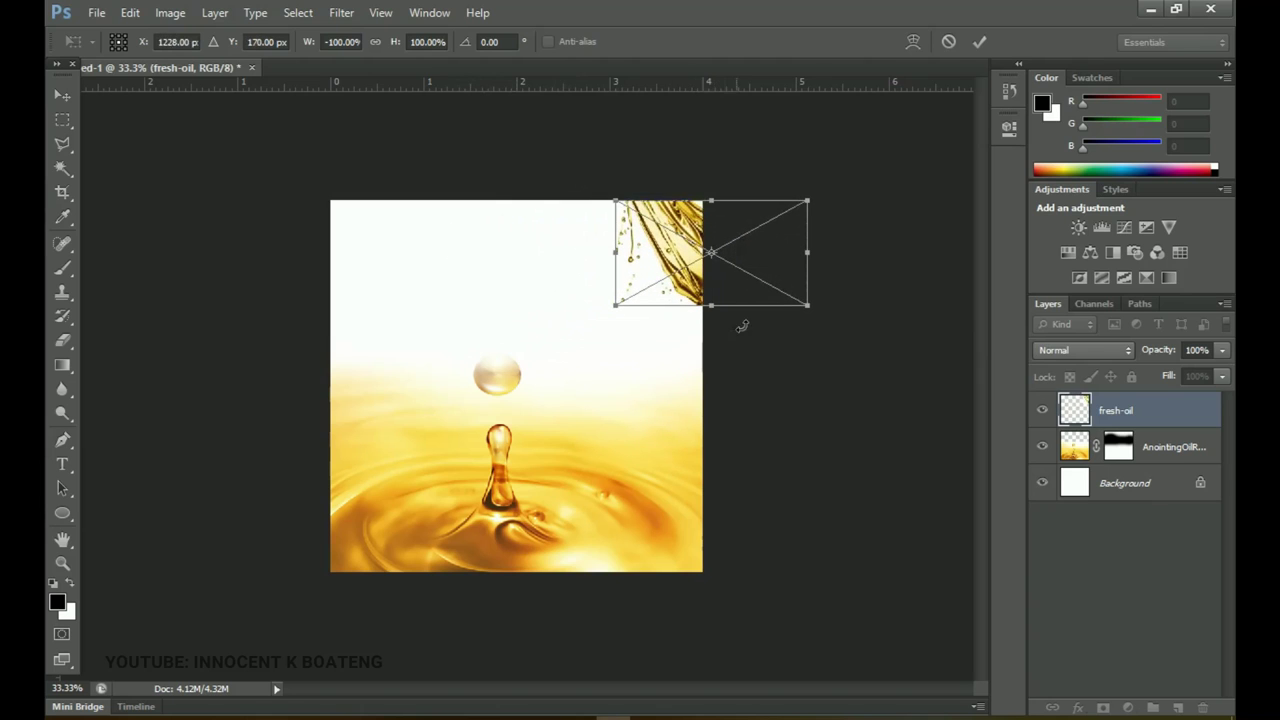
{"action": "left_click_drag", "start_coordinate": [806, 309], "coordinate": [777, 290]}
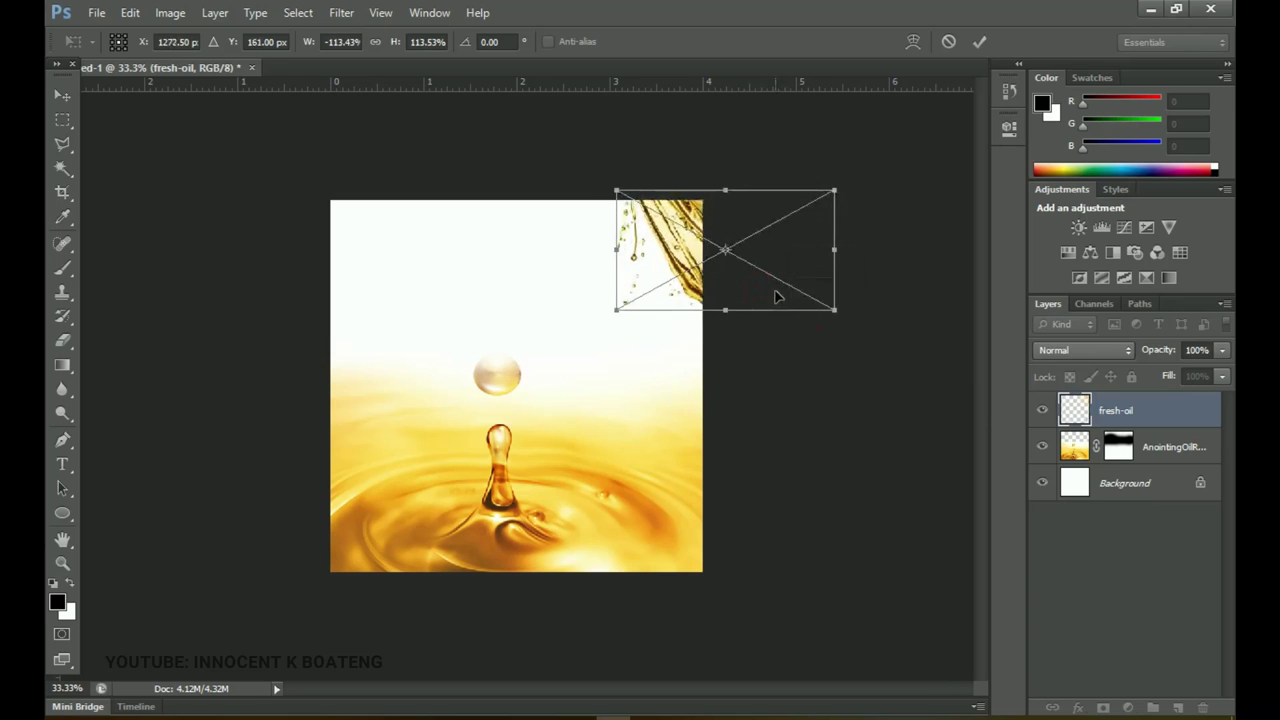
{"action": "key", "text": "b"}
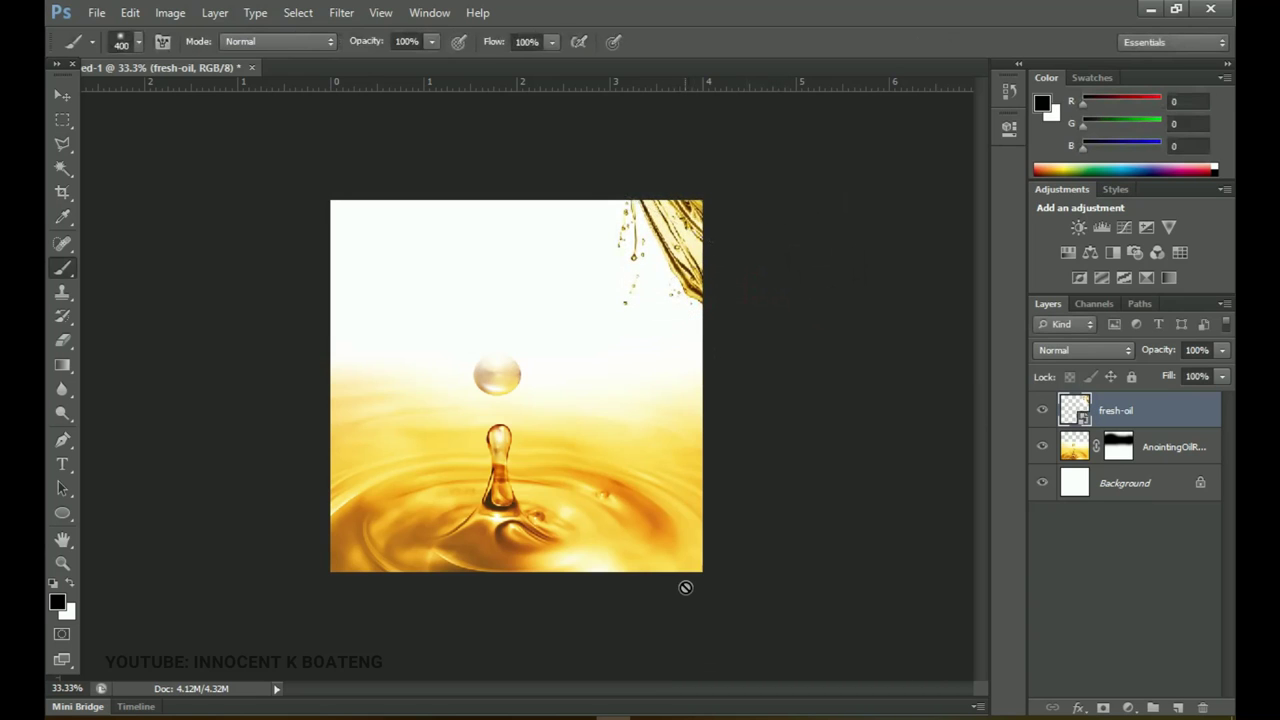
Place the Pastor image from the resource folder and move it to the canvas's lower right
{"action": "key", "text": "z"}
{"action": "left_click", "coordinate": [528, 457]}
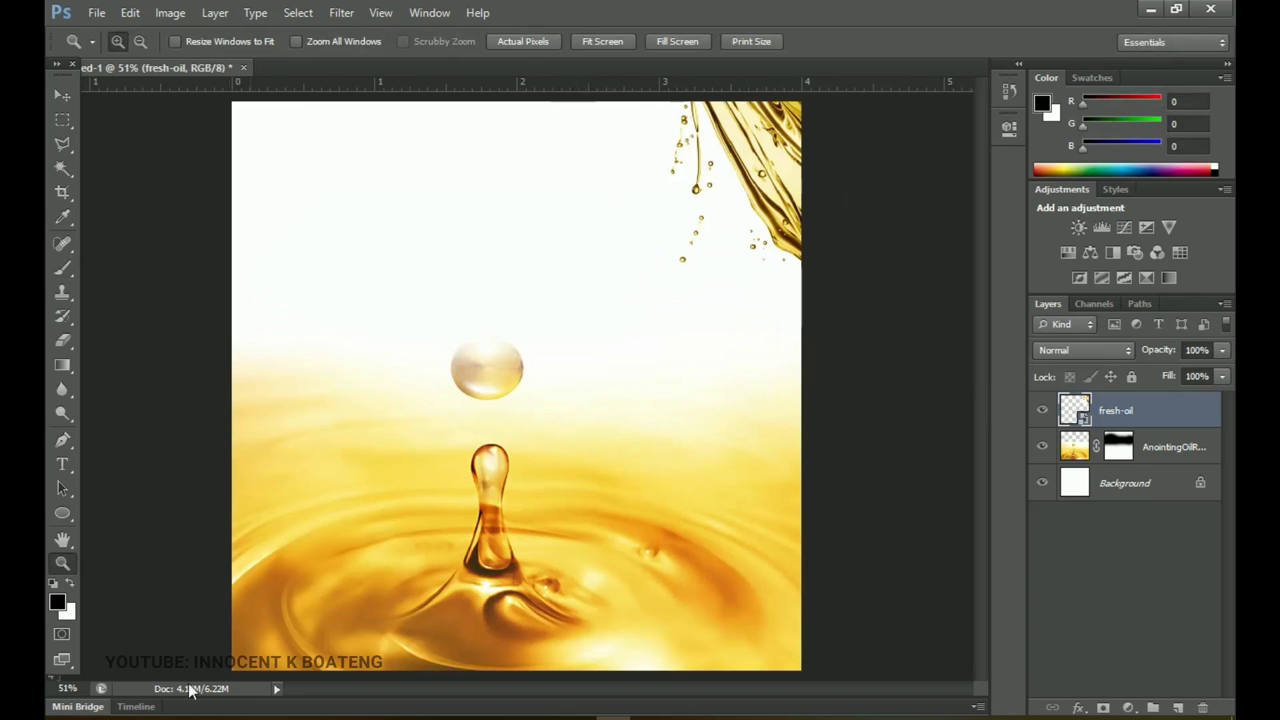
{"action": "key", "text": "alt+Tab"}
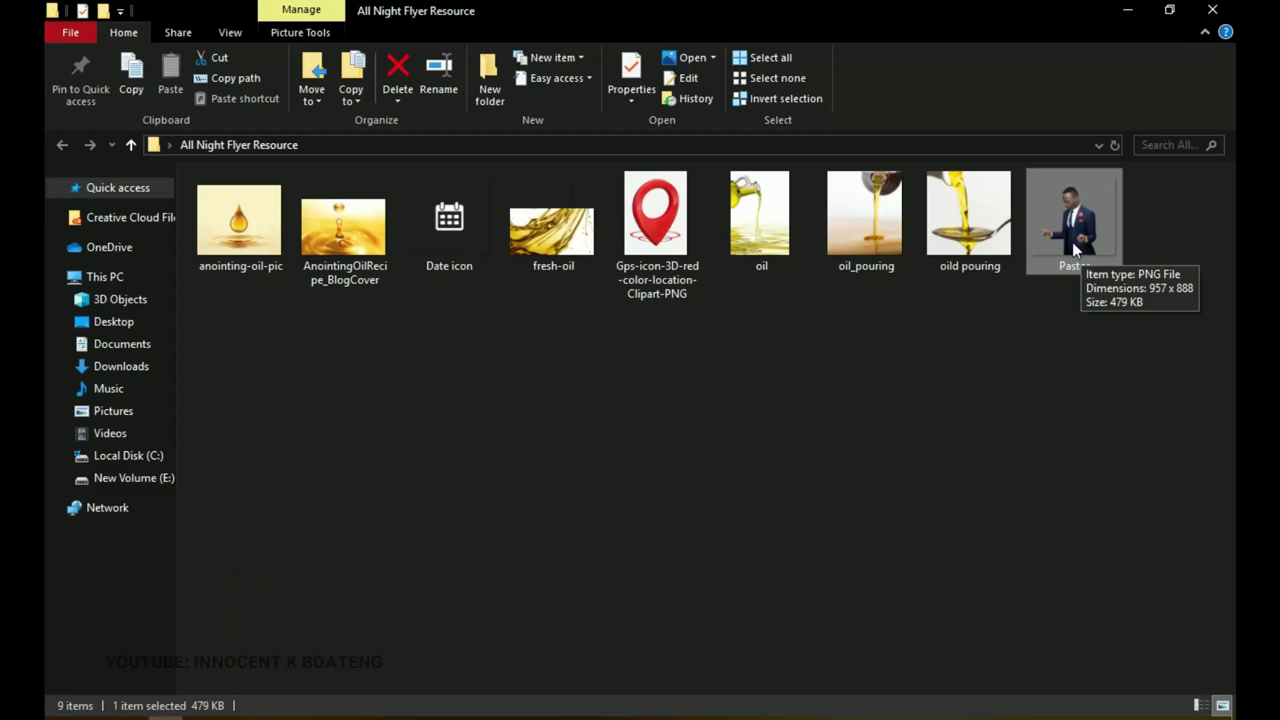
{"action": "left_click_drag", "start_coordinate": [1080, 250], "coordinate": [744, 480]}
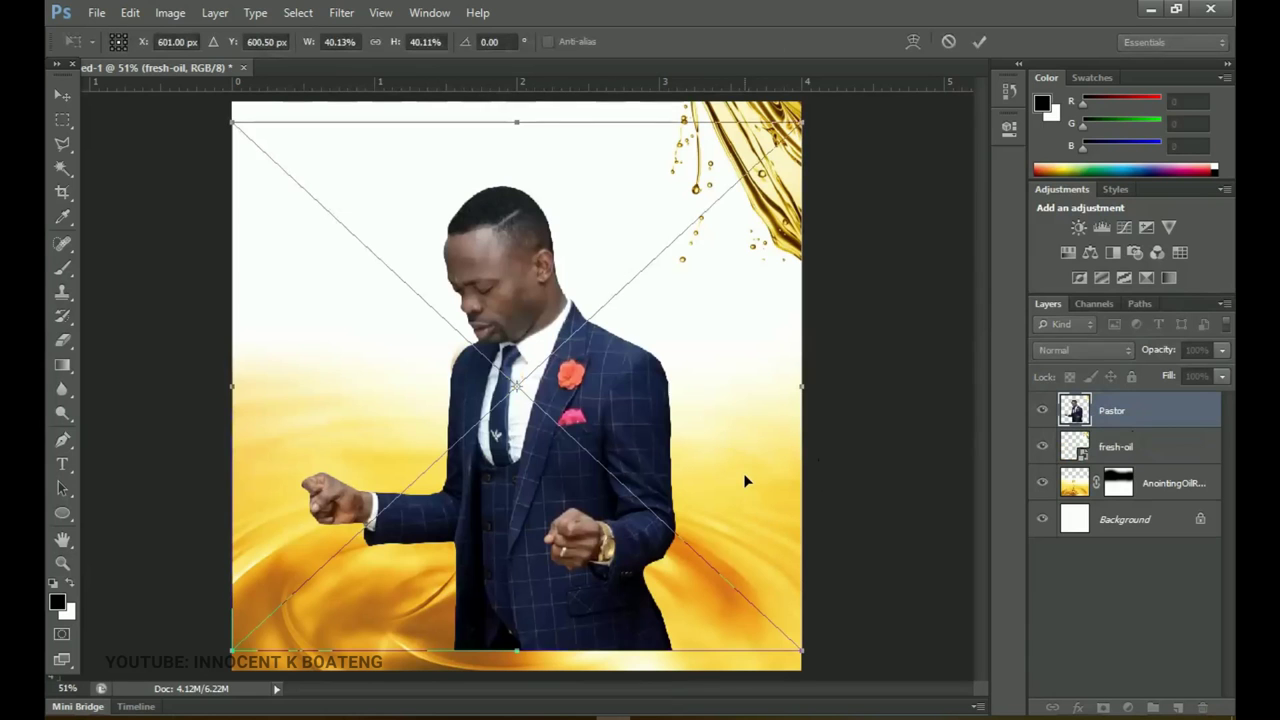
{"action": "key", "text": "Return"}
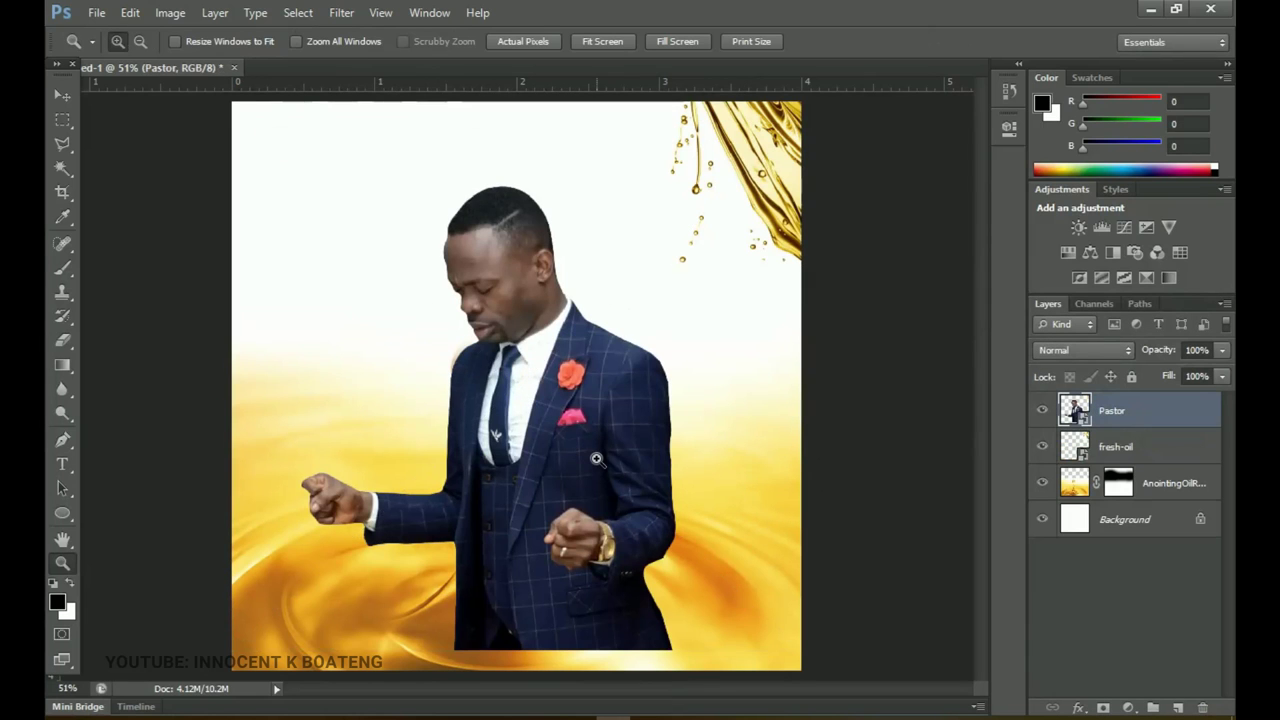
{"action": "key", "text": "v"}
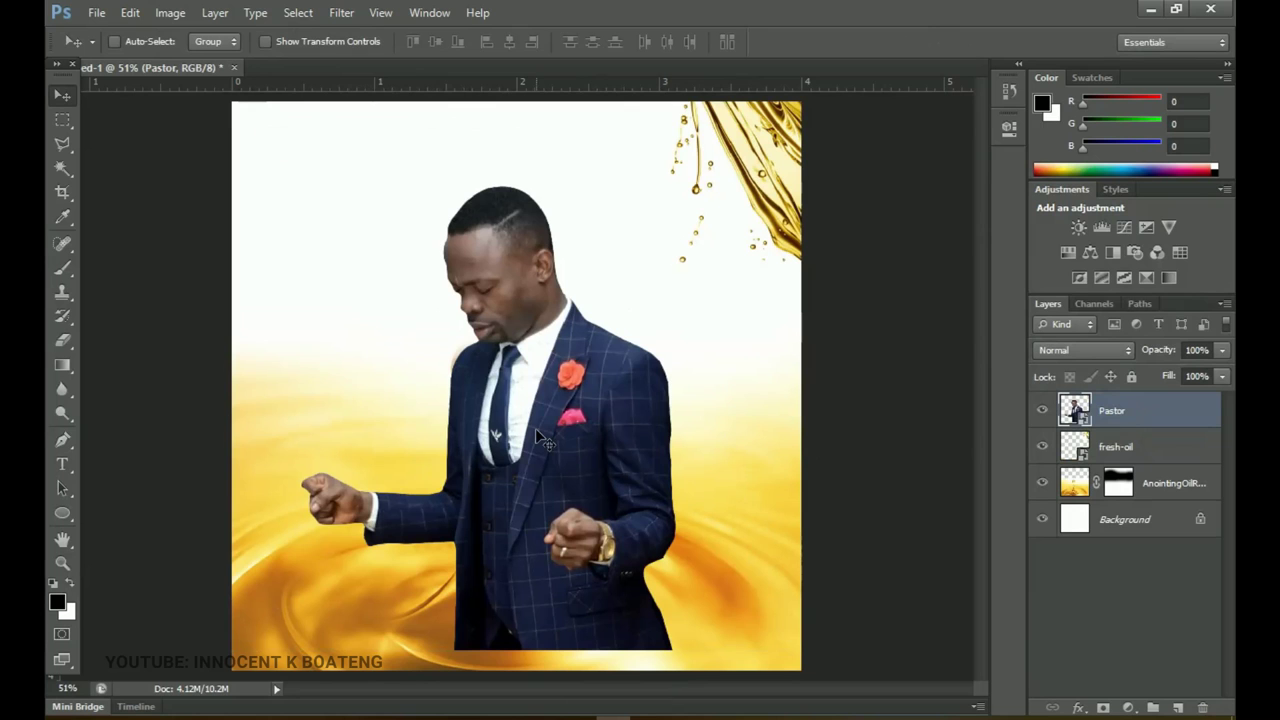
{"action": "left_click_drag", "start_coordinate": [515, 482], "coordinate": [656, 568]}
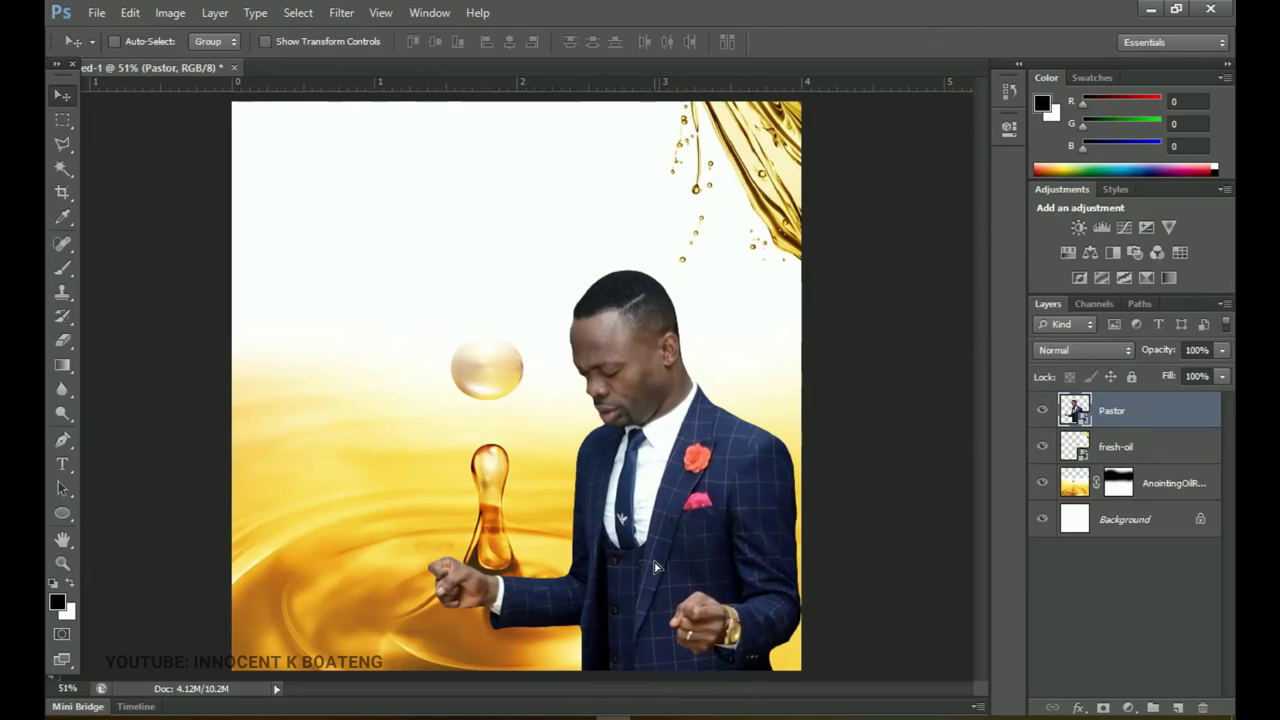
Scale the Pastor image down to about 36% and shift it against the canvas's right edge
{"action": "key", "text": "ctrl+t"}
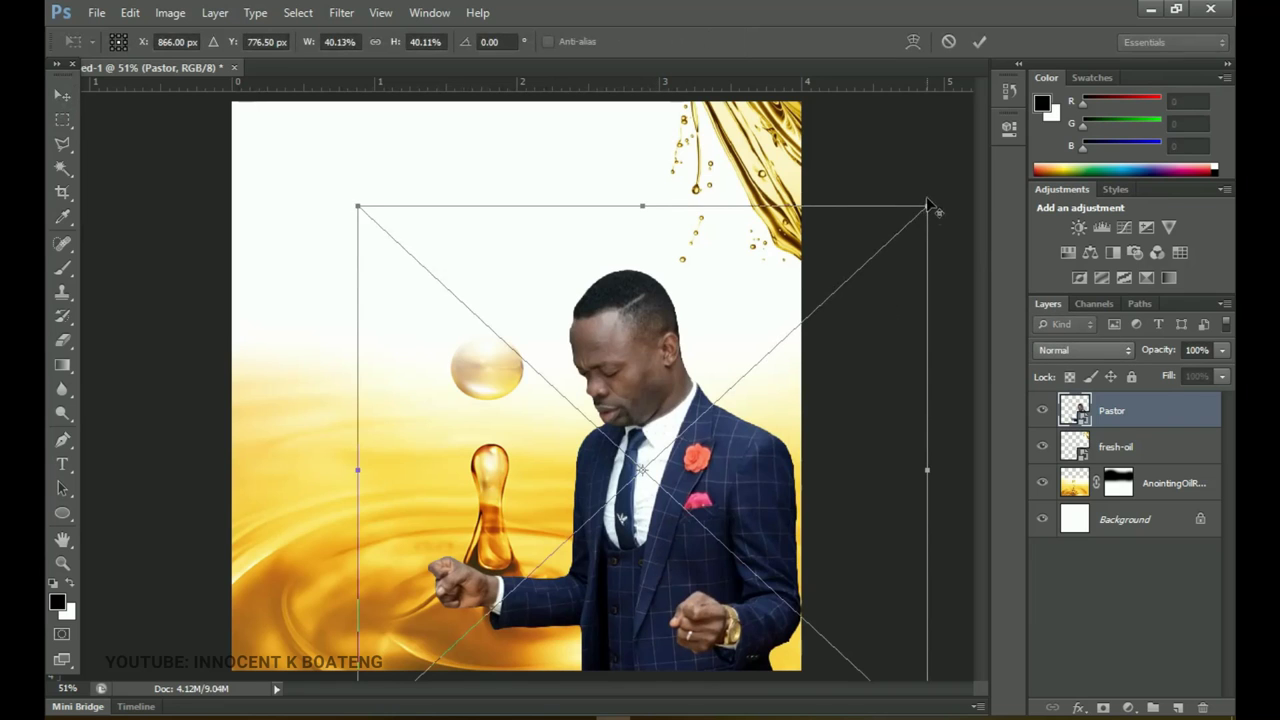
{"action": "left_click_drag", "start_coordinate": [930, 210], "coordinate": [913, 250]}
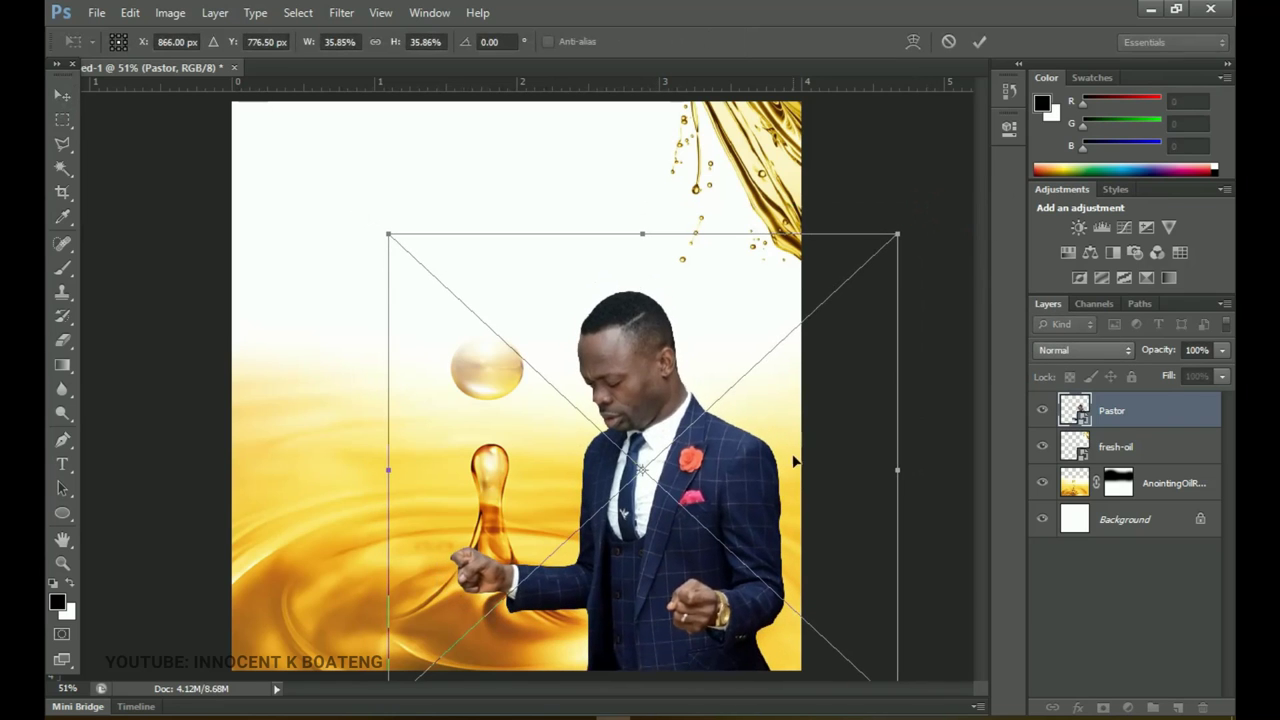
{"action": "key", "text": "Return"}
{"action": "left_click_drag", "start_coordinate": [775, 490], "coordinate": [793, 425]}
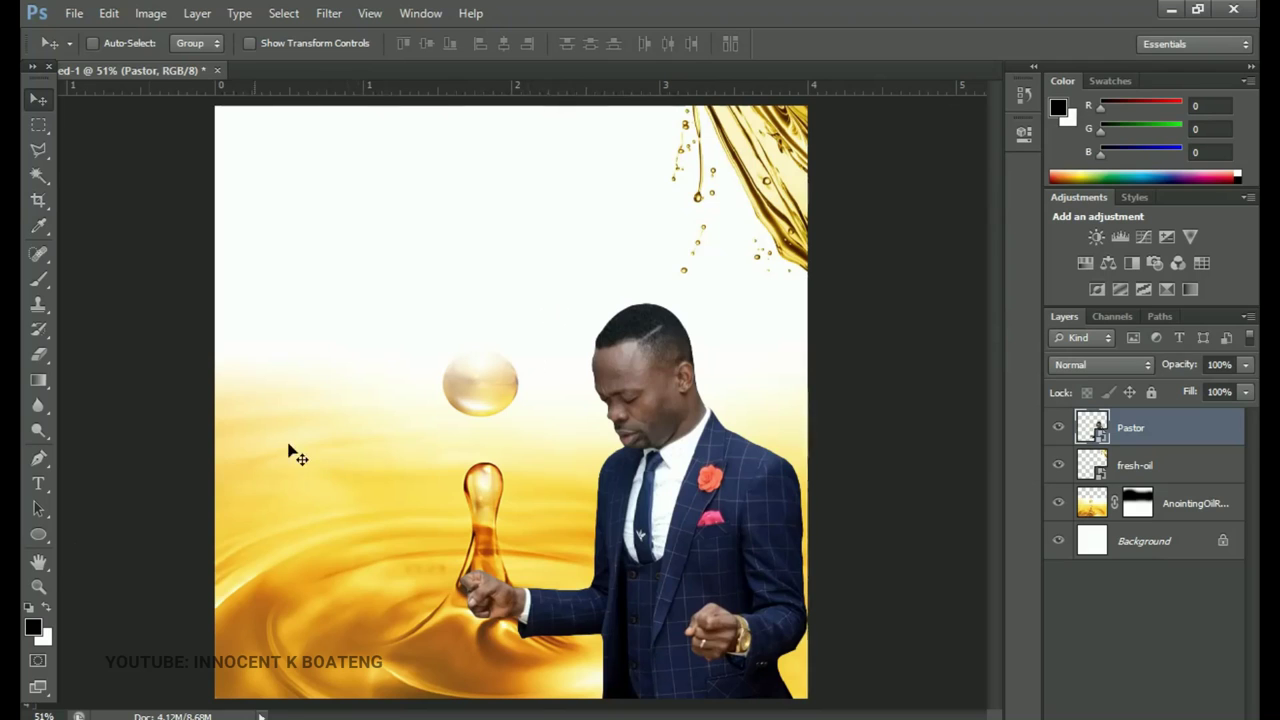
Add the heading "THE REVEALED LIFE INT. MIN." in the white area near the canvas's top, copying the wording from the Notepad notes
{"action": "left_click", "coordinate": [40, 484]}
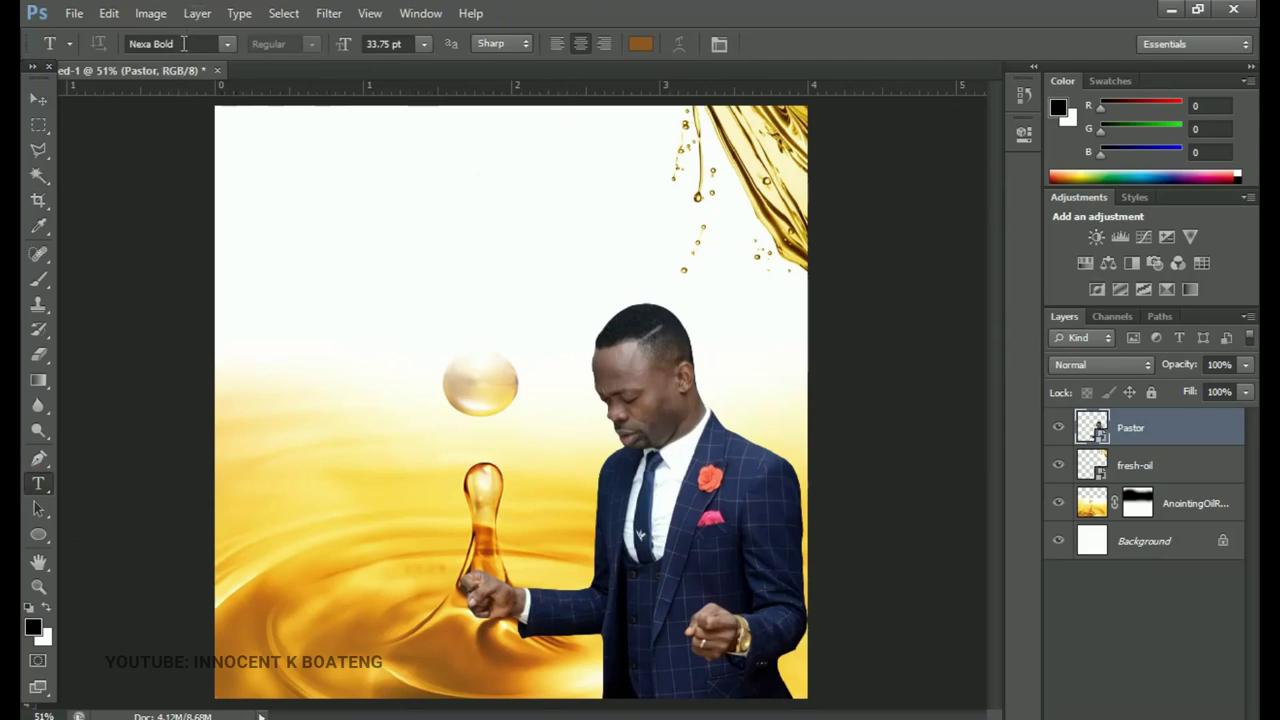
{"action": "left_click", "coordinate": [491, 203]}
{"action": "key", "text": "alt+Tab"}
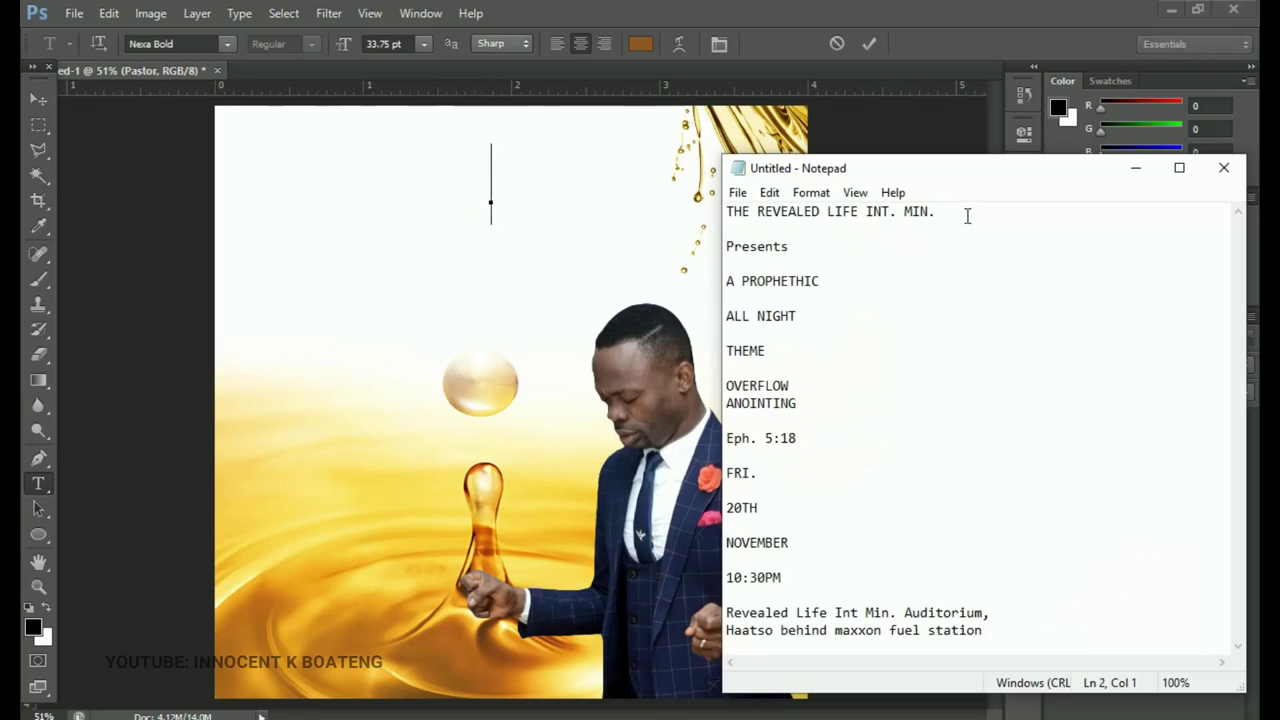
{"action": "triple_click", "coordinate": [964, 213]}
{"action": "key", "text": "ctrl+c"}
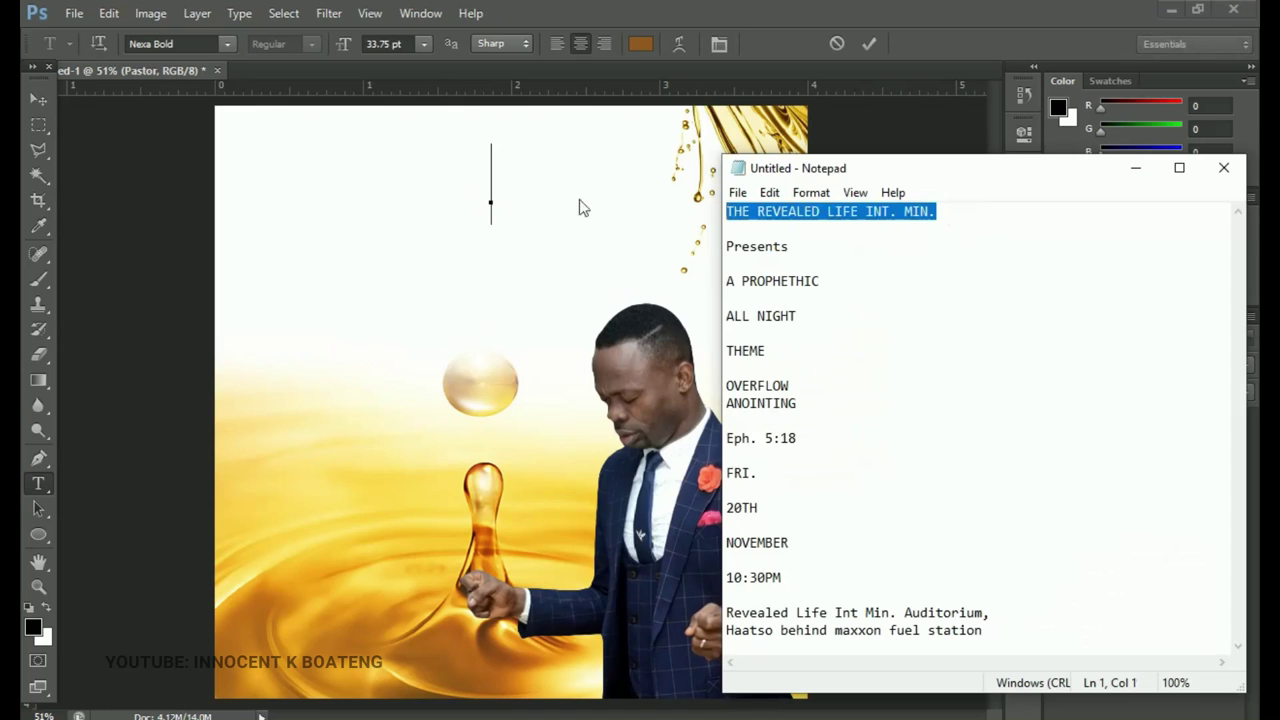
{"action": "key", "text": "alt+Tab"}
{"action": "key", "text": "ctrl+v"}
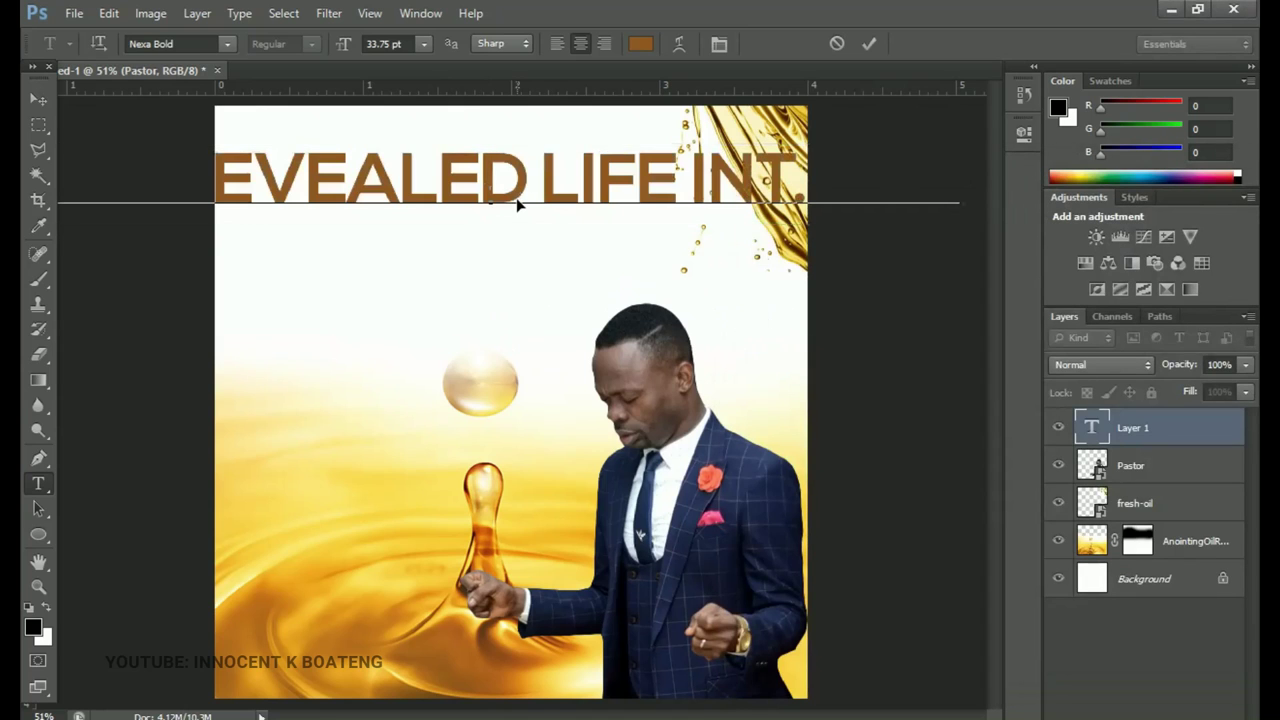
Reduce the whole church-name heading's font size to 11.75 pt and commit the text
{"action": "key", "text": "ctrl+a"}
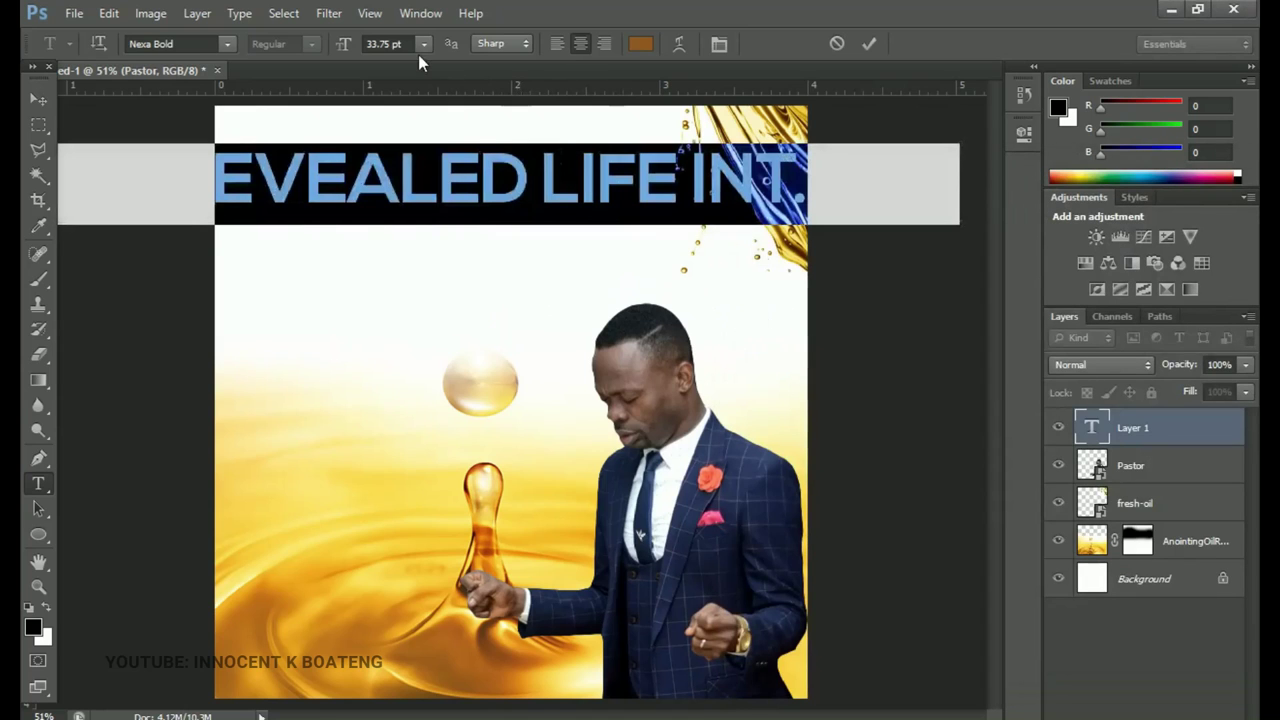
{"action": "key", "text": "ctrl+shift+comma"}
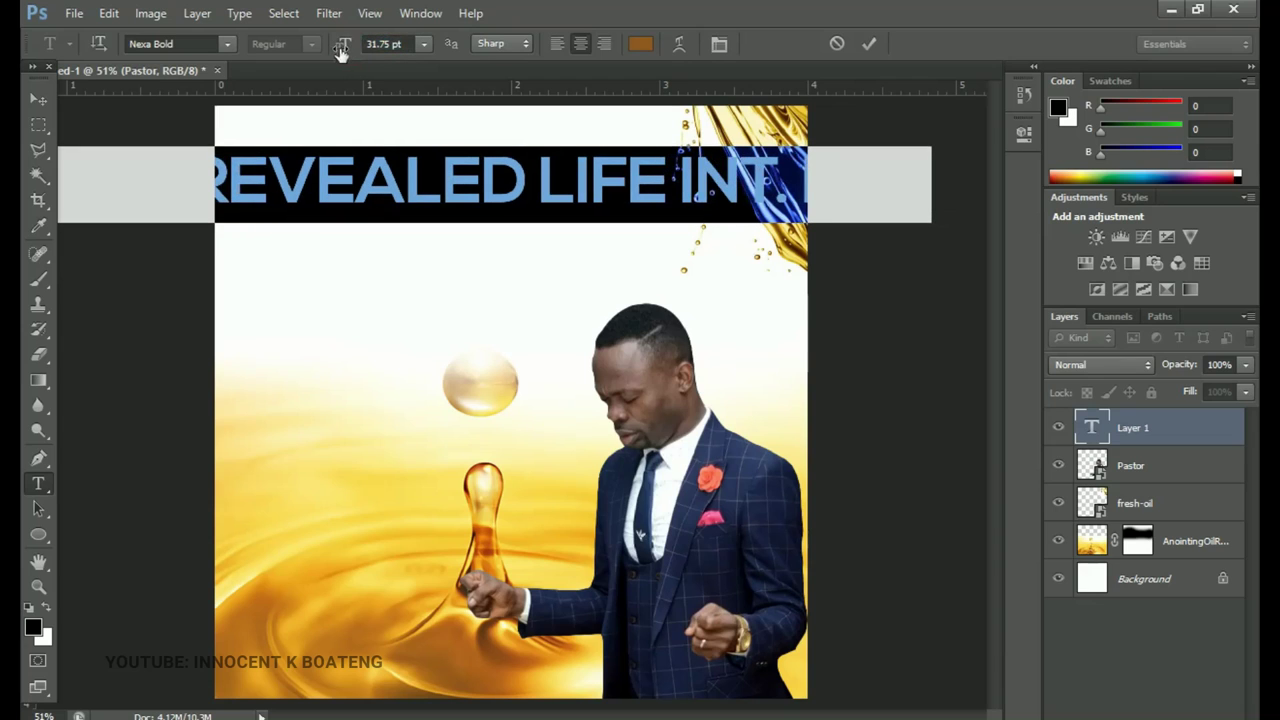
{"action": "left_click_drag", "start_coordinate": [340, 44], "coordinate": [322, 50]}
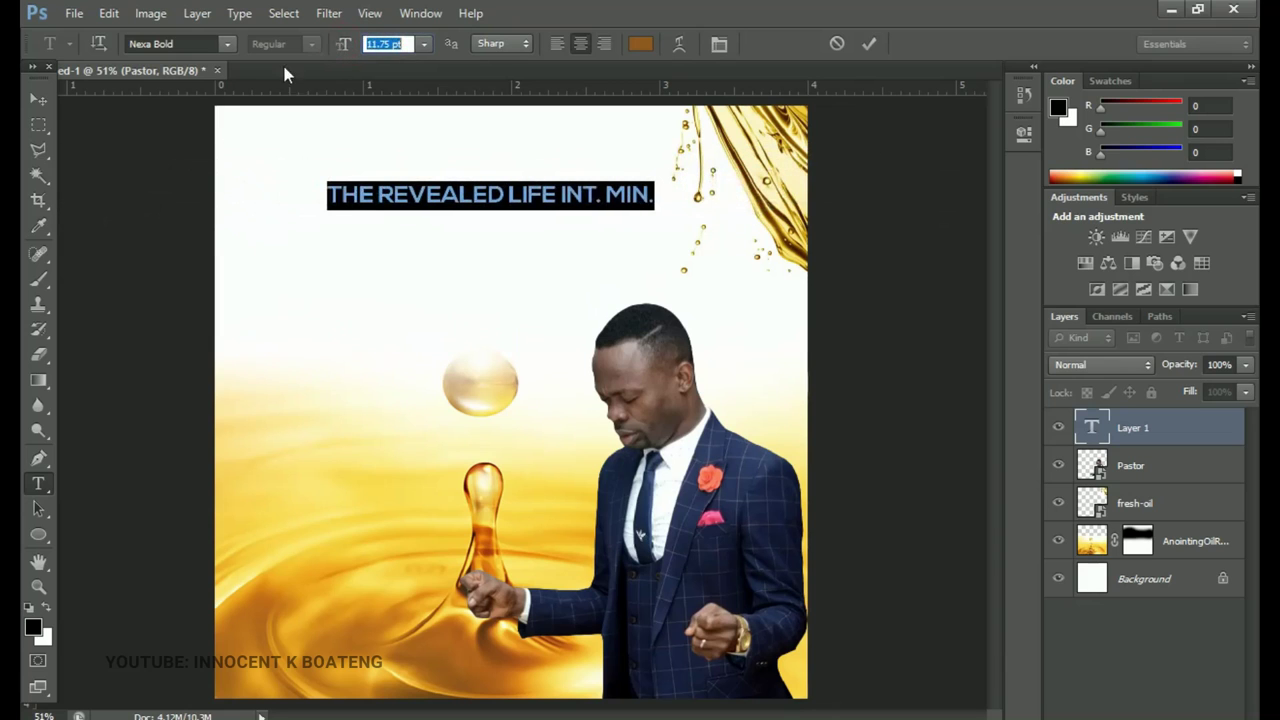
{"action": "left_click", "coordinate": [40, 100]}
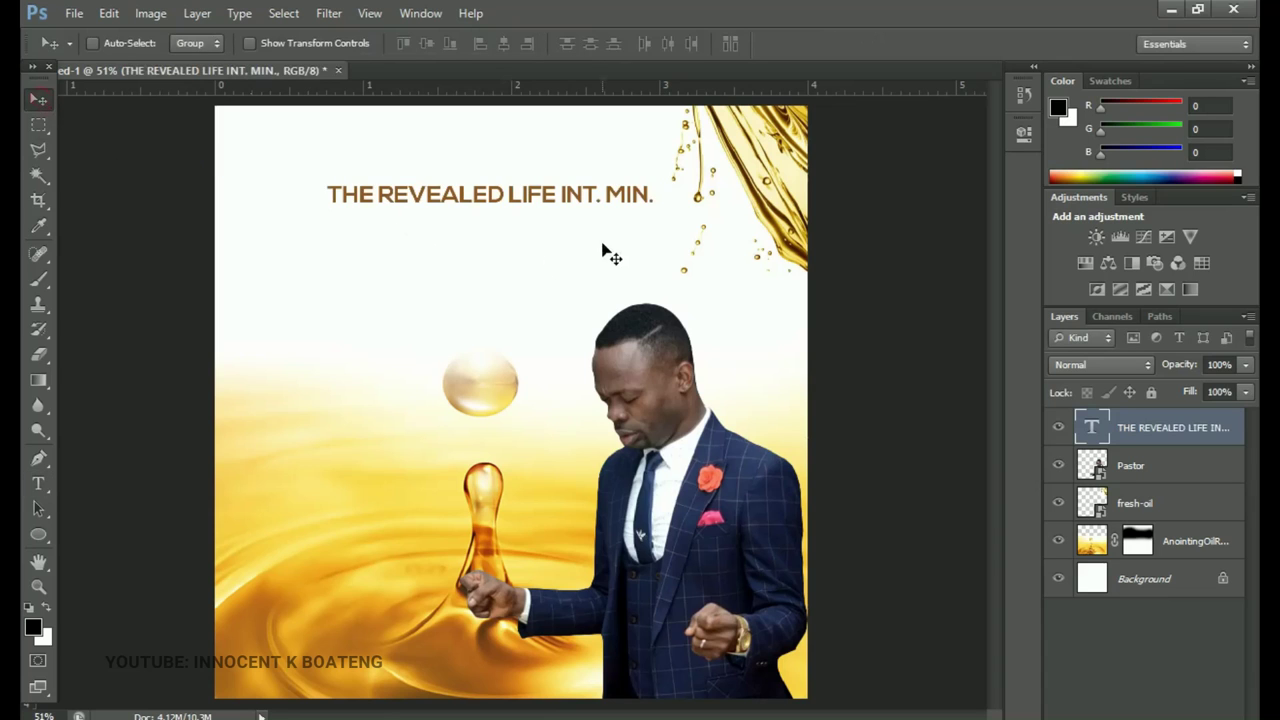
Center the church-name heading horizontally on the canvas and move it straight up close to the canvas's top edge
{"action": "key", "text": "ctrl+a"}
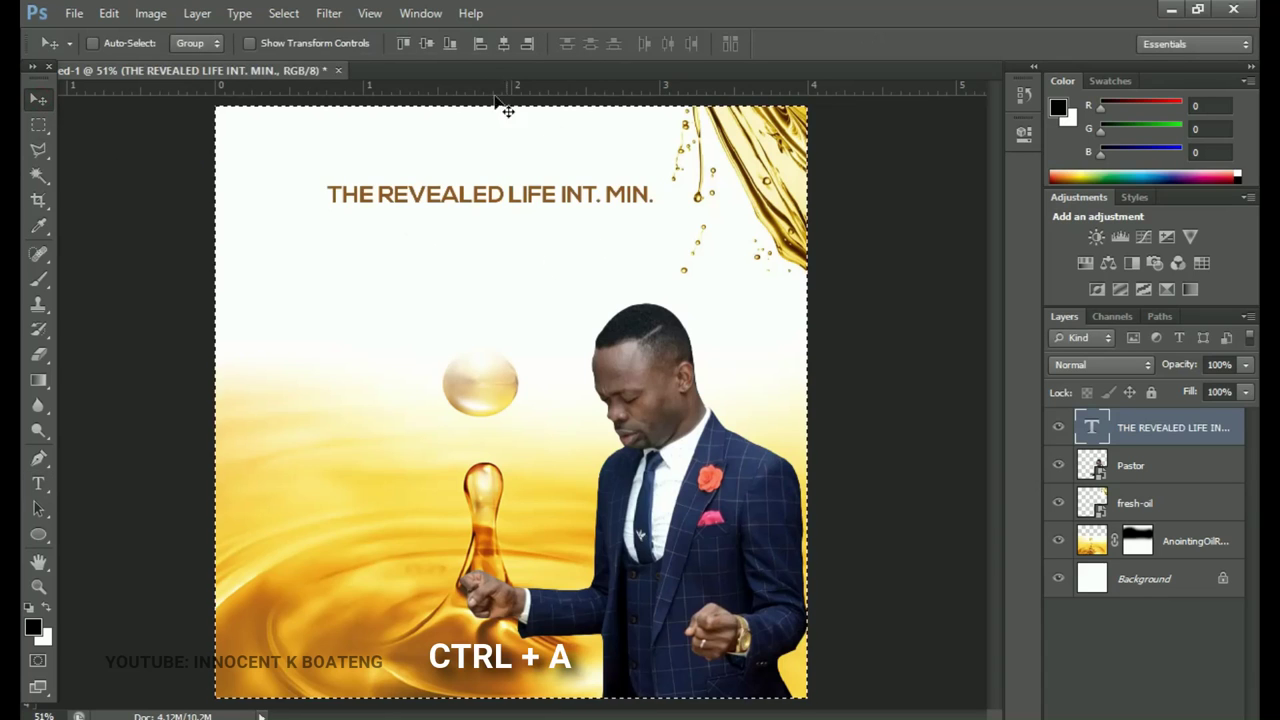
{"action": "left_click", "coordinate": [503, 43]}
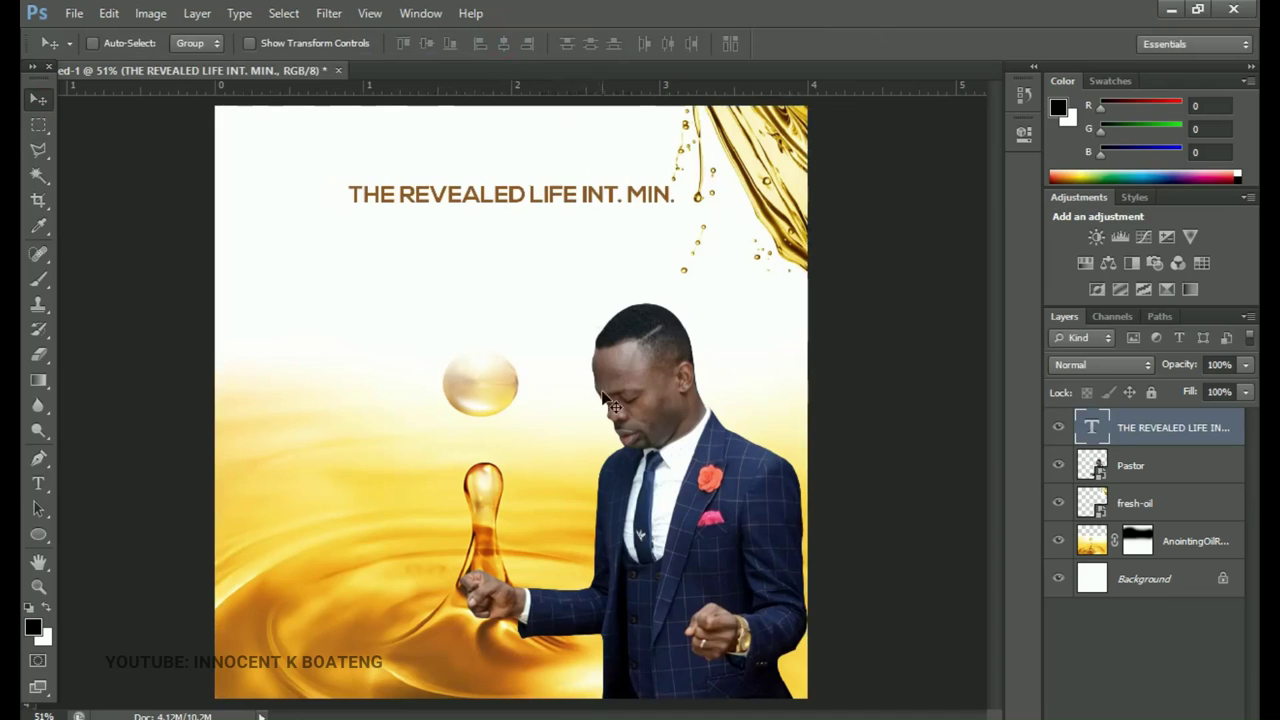
{"action": "key", "text": "ctrl+d"}
{"action": "key", "text": "shift+Up"}
{"action": "key", "text": "shift+Up"}
{"action": "key", "text": "shift+Up"}
{"action": "key", "text": "shift+Up"}
{"action": "key", "text": "shift+Up"}
{"action": "key", "text": "shift+Up"}
{"action": "key", "text": "shift+Up"}
{"action": "key", "text": "shift+Up"}
{"action": "key", "text": "shift+Up"}
{"action": "key", "text": "shift+Up"}
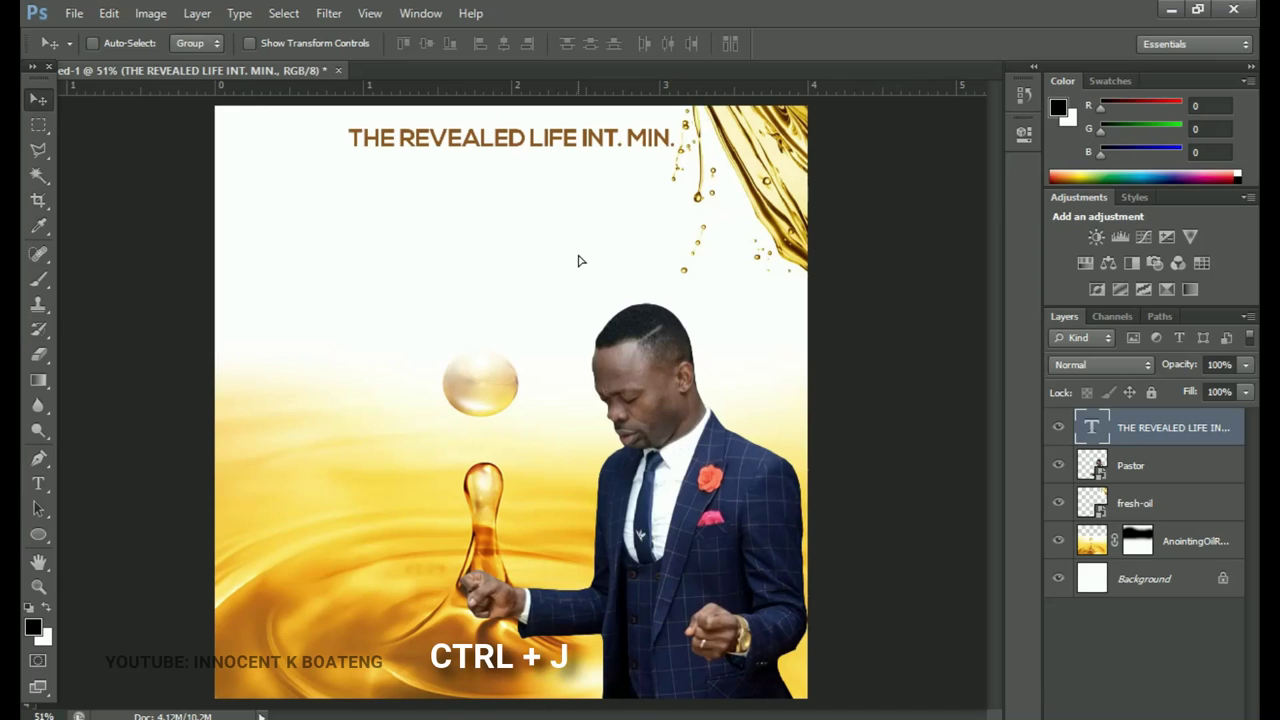
Duplicate the church-name heading, place the copy just below it and replace its text with "Presents"
{"action": "key", "text": "ctrl+j"}
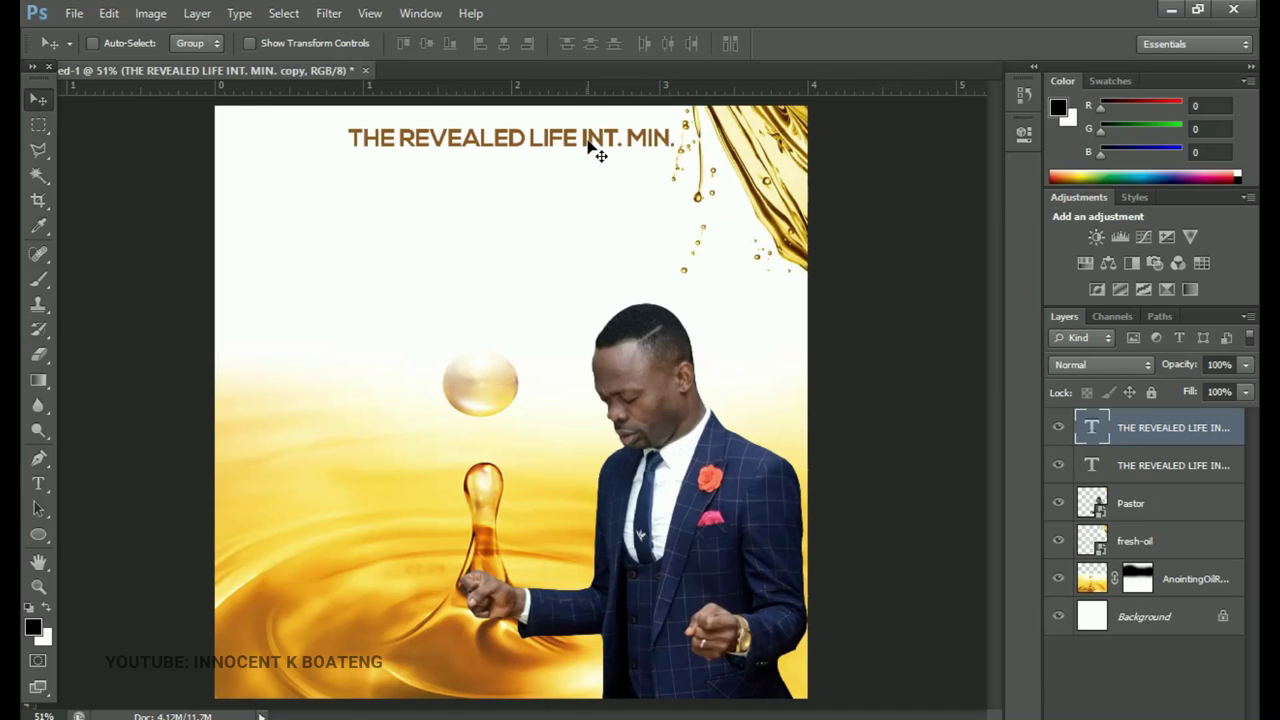
{"action": "left_click_drag", "start_coordinate": [588, 142], "coordinate": [588, 180]}
{"action": "key", "text": "t"}
{"action": "left_click", "coordinate": [552, 180]}
{"action": "key", "text": "ctrl+a"}
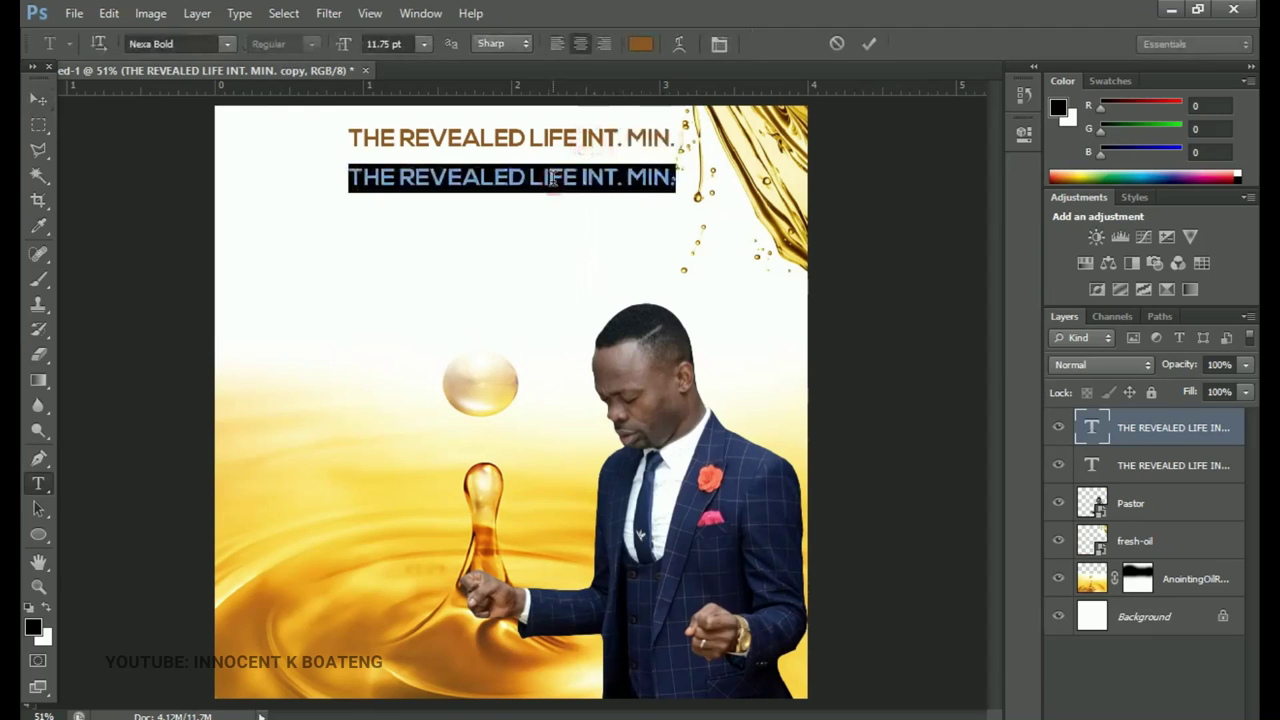
{"action": "type", "text": "Presents"}
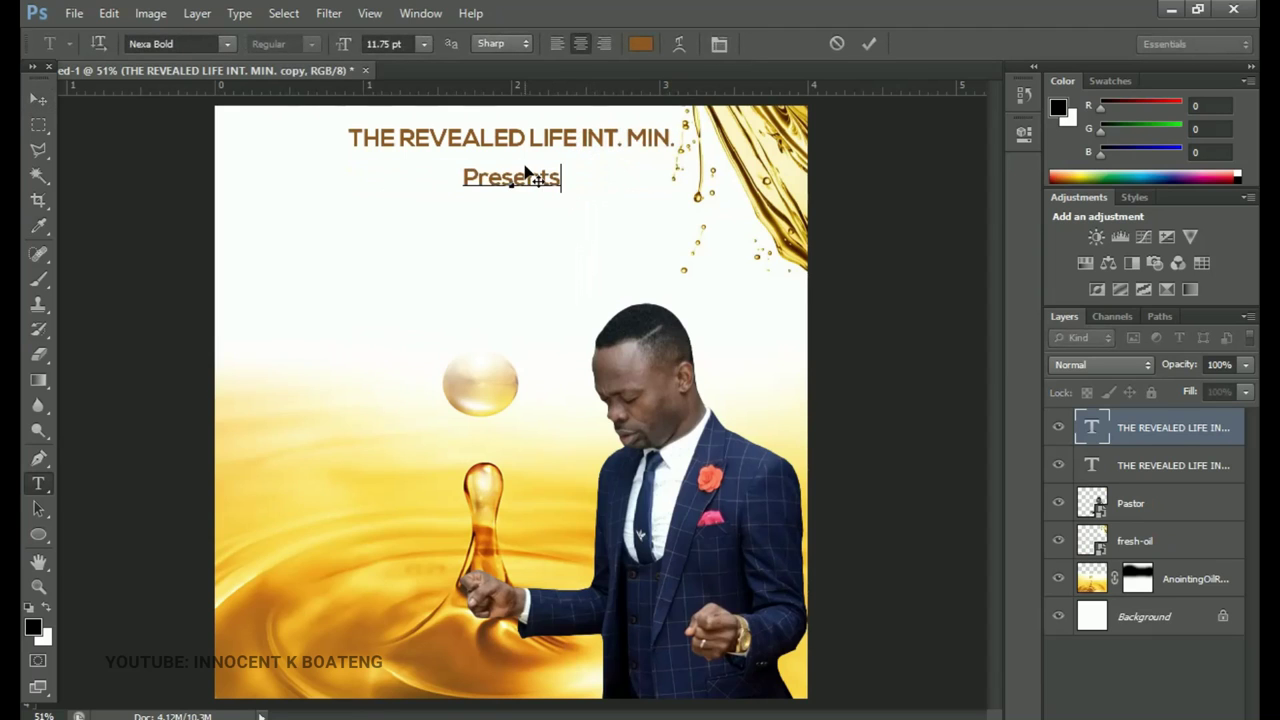
{"action": "left_click", "coordinate": [38, 100]}
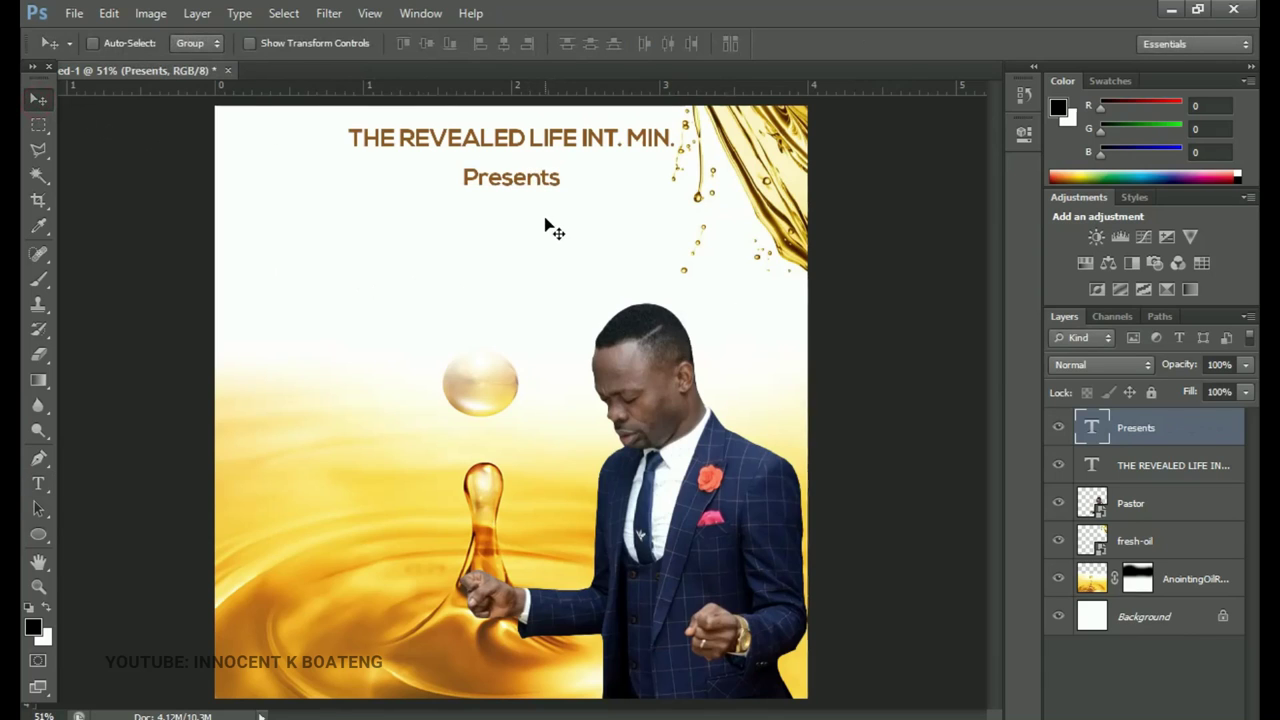
Duplicate the "Presents" line, place the copy below it and replace its text with "A PROPHETHIC" copied from the Notepad notes
{"action": "key", "text": "ctrl+j"}
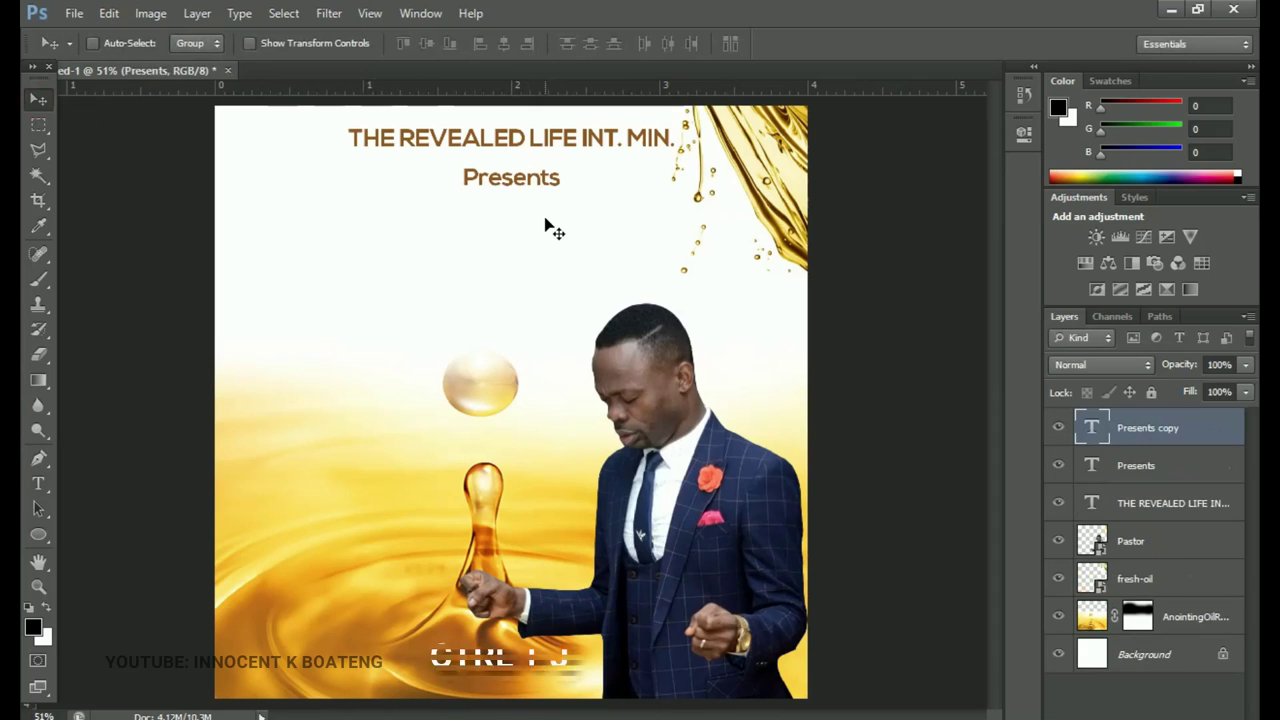
{"action": "left_click_drag", "start_coordinate": [549, 183], "coordinate": [549, 225]}
{"action": "key", "text": "alt+Tab"}
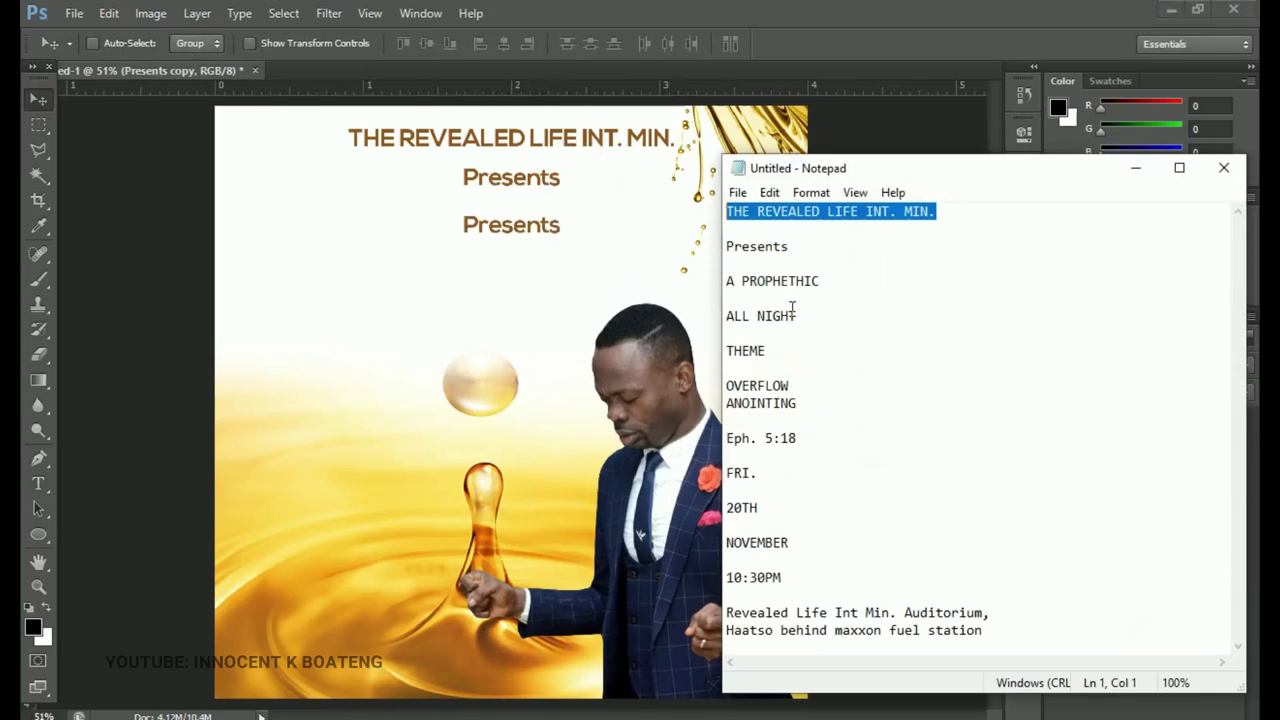
{"action": "left_click_drag", "start_coordinate": [833, 281], "coordinate": [706, 281]}
{"action": "key", "text": "ctrl+c"}
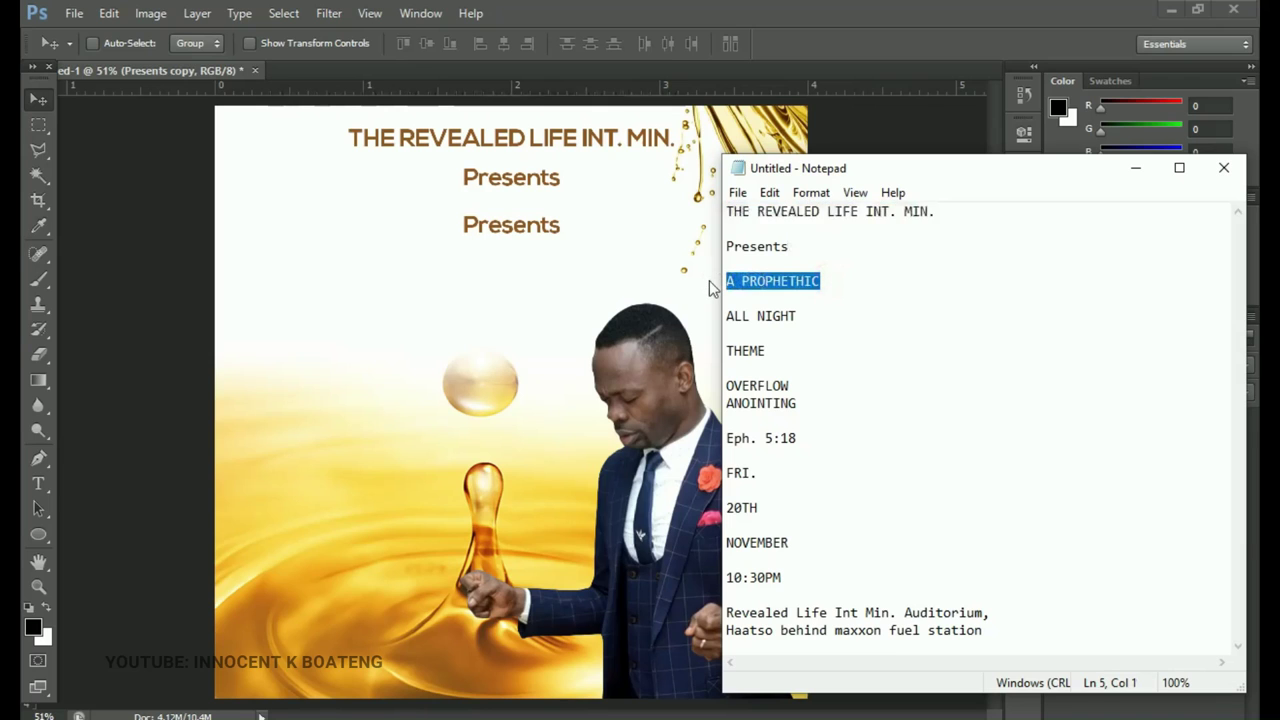
{"action": "left_click", "coordinate": [1135, 168]}
{"action": "key", "text": "t"}
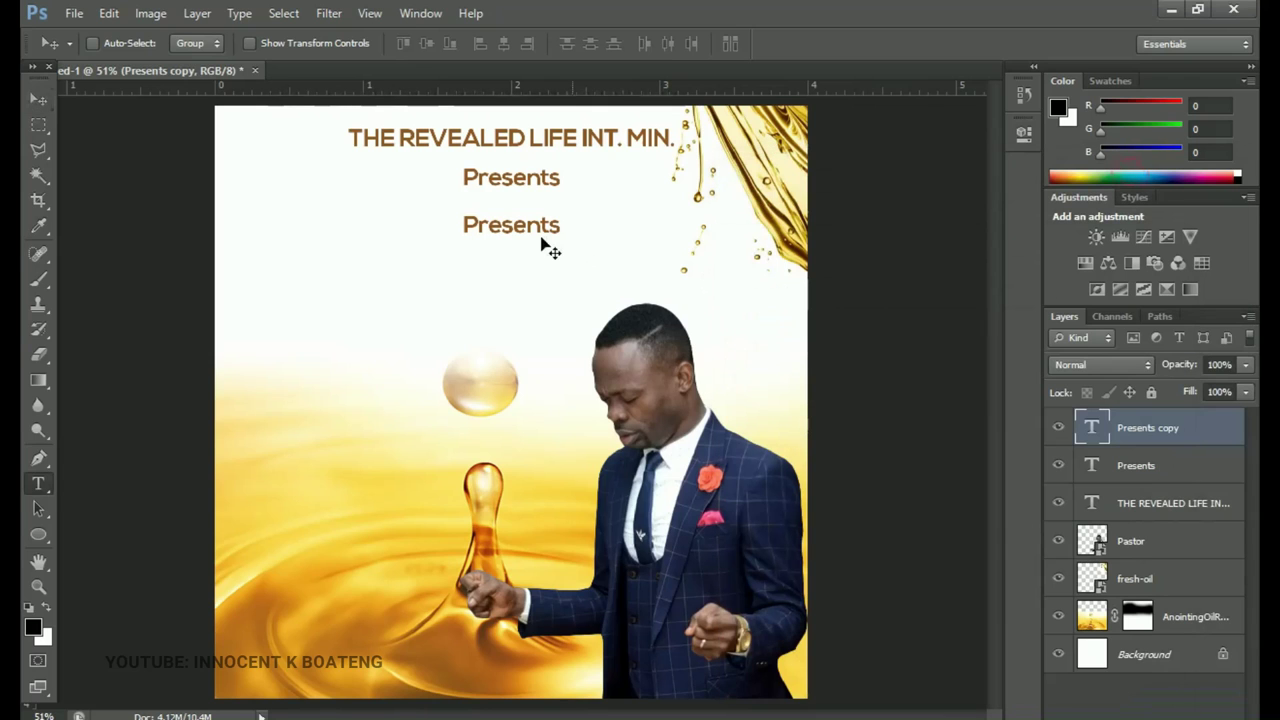
{"action": "left_click", "coordinate": [523, 230]}
{"action": "double_click", "coordinate": [521, 227]}
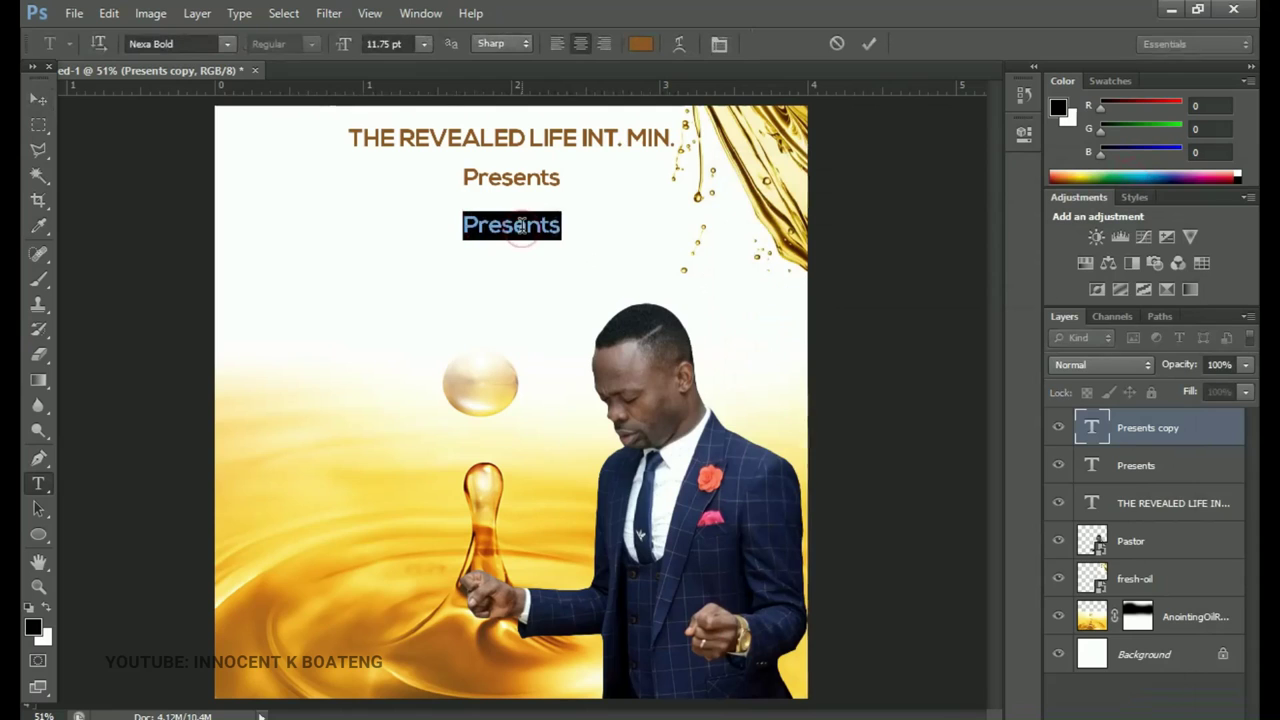
{"action": "key", "text": "ctrl+v"}
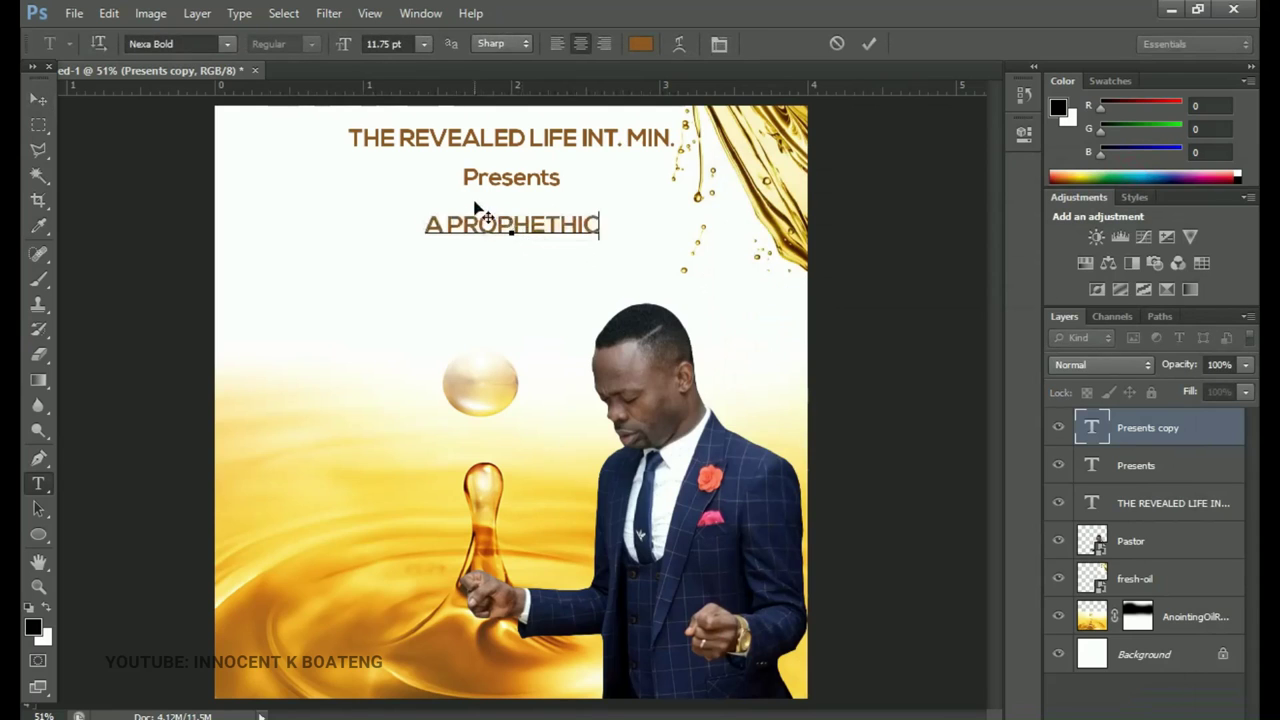
Change the "A PROPHETHIC" line's font to Poppins SemiBold and commit the text
{"action": "key", "text": "ctrl+a"}
{"action": "left_click", "coordinate": [203, 44]}
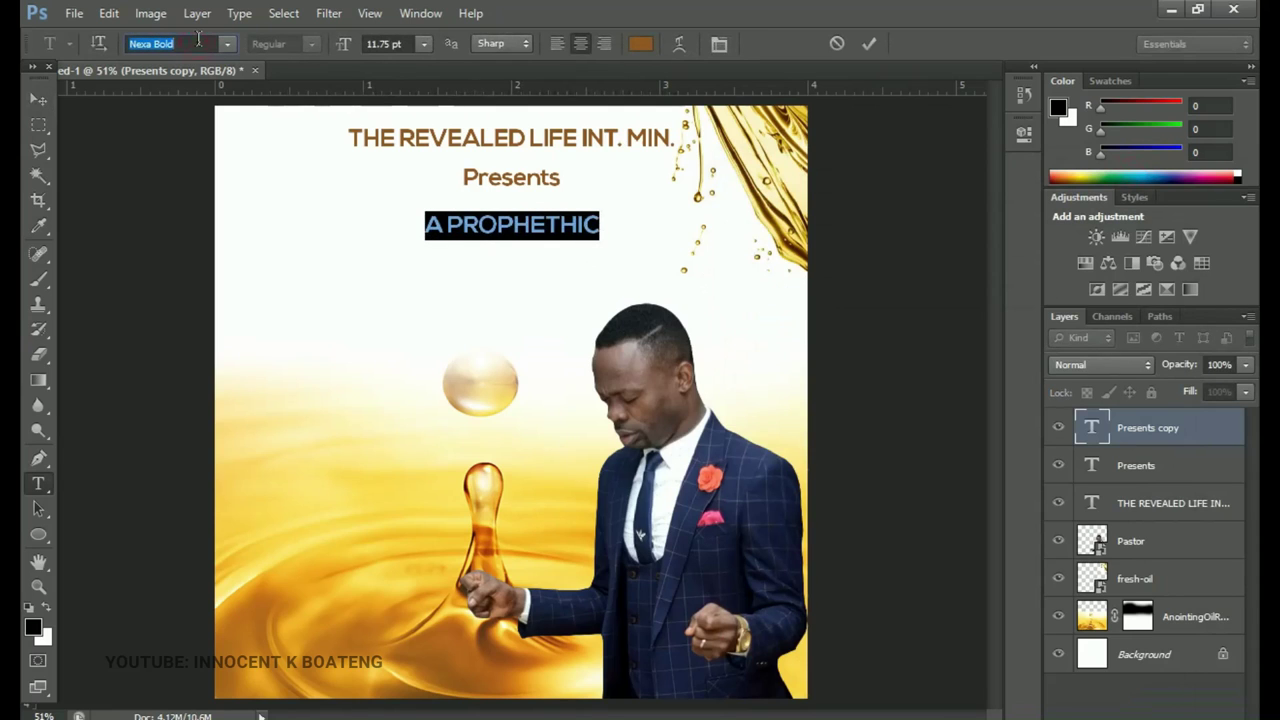
{"action": "type", "text": "Poppins"}
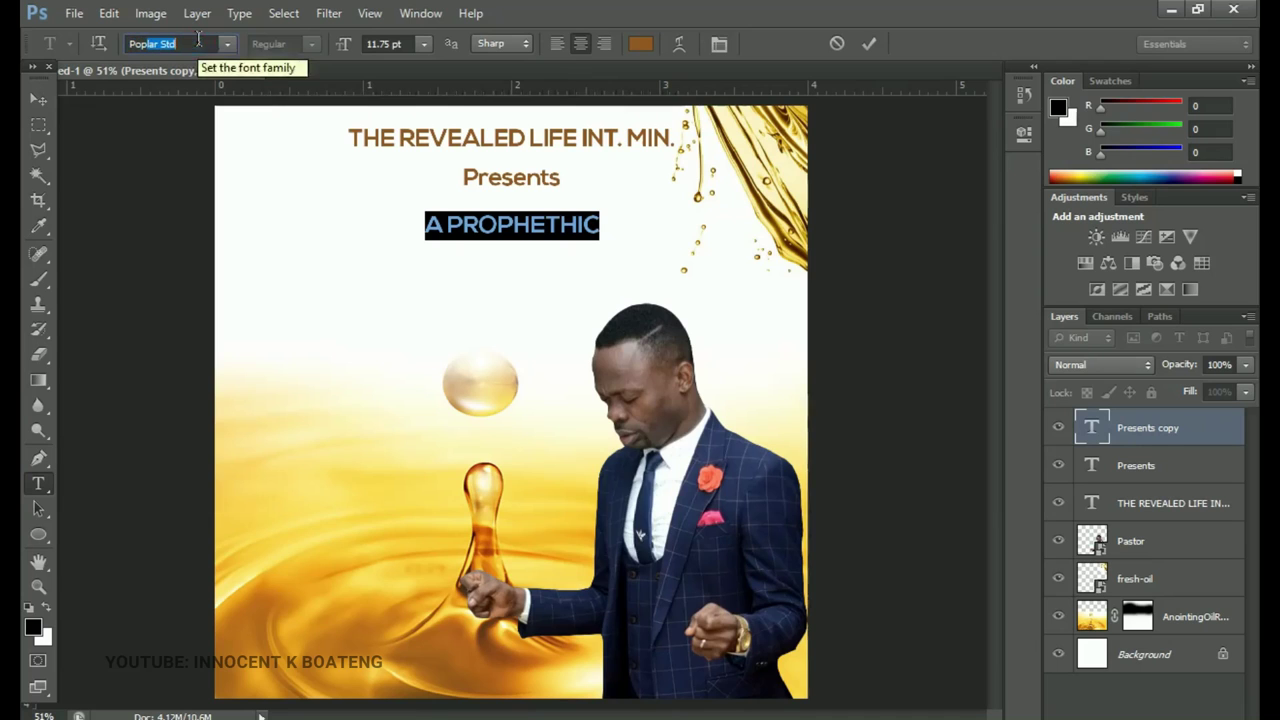
{"action": "key", "text": "Return"}
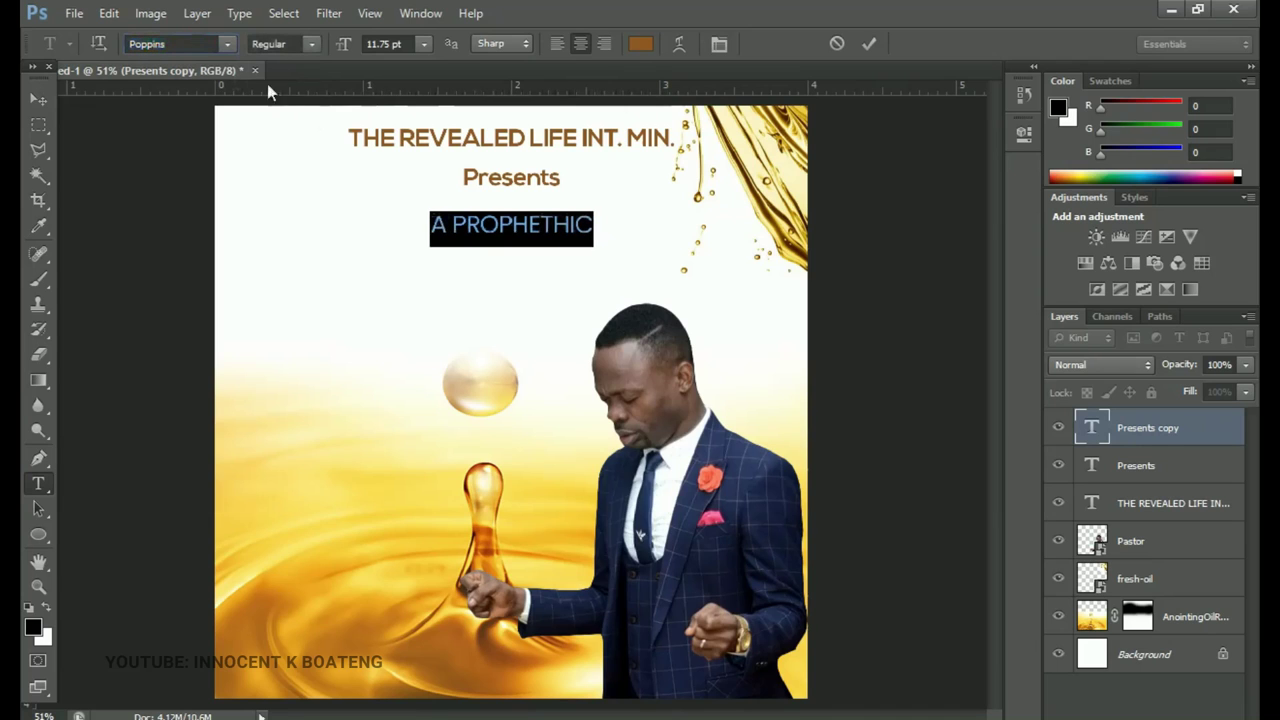
{"action": "left_click", "coordinate": [283, 44]}
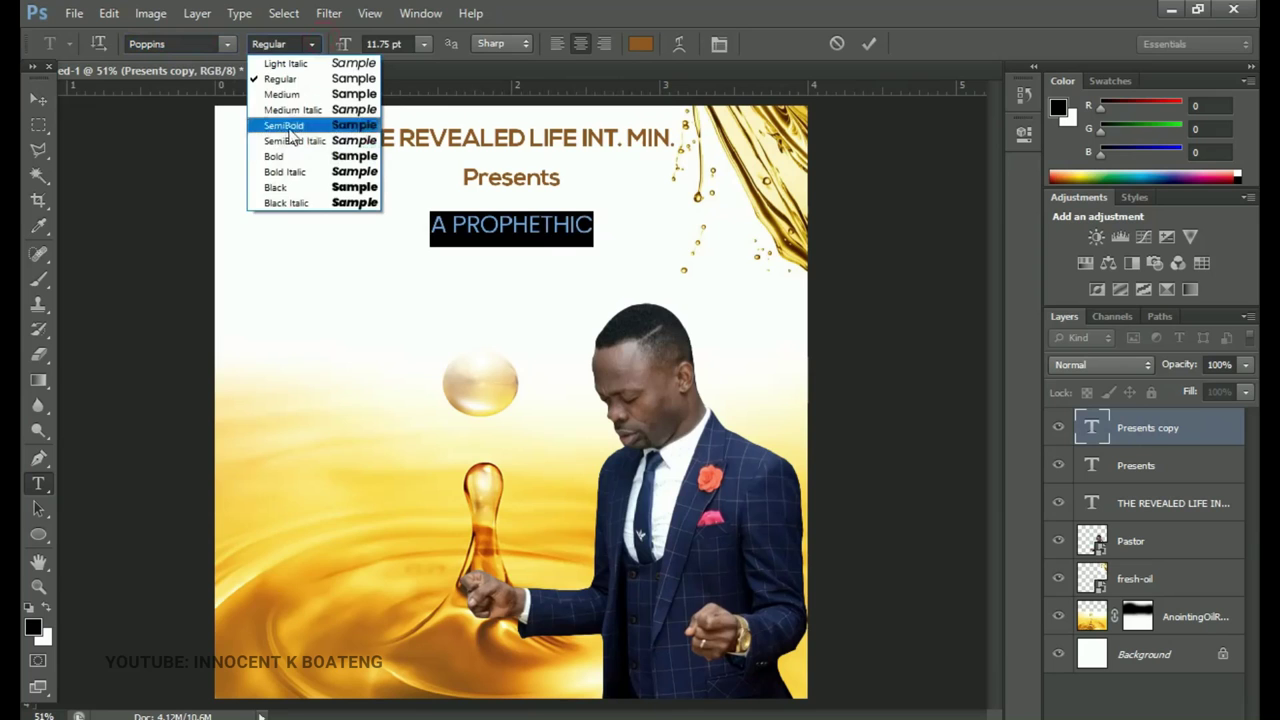
{"action": "left_click", "coordinate": [288, 126]}
{"action": "left_click", "coordinate": [36, 99]}
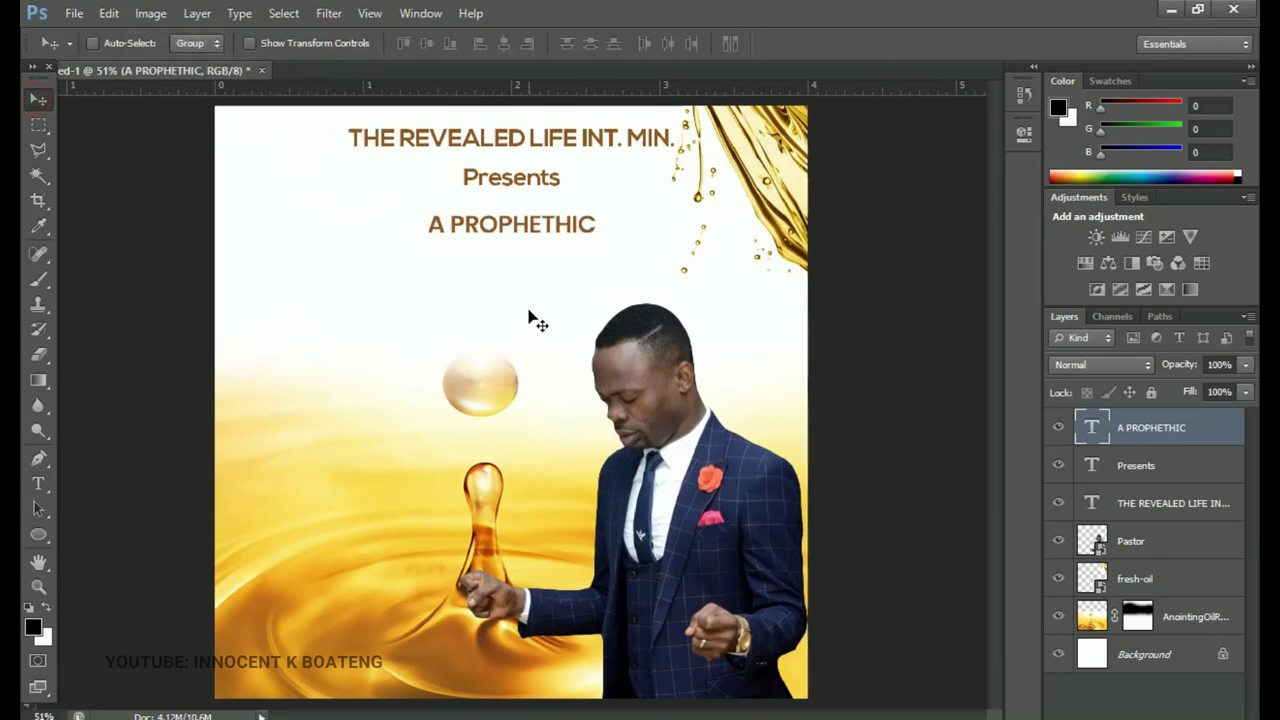
Duplicate the "A PROPHETHIC" text layer and place the copy directly below the original line
{"action": "scroll", "coordinate": [514, 214], "scroll_direction": "up", "scroll_amount": 1}
{"action": "scroll", "coordinate": [776, 383], "scroll_direction": "down", "scroll_amount": 1}
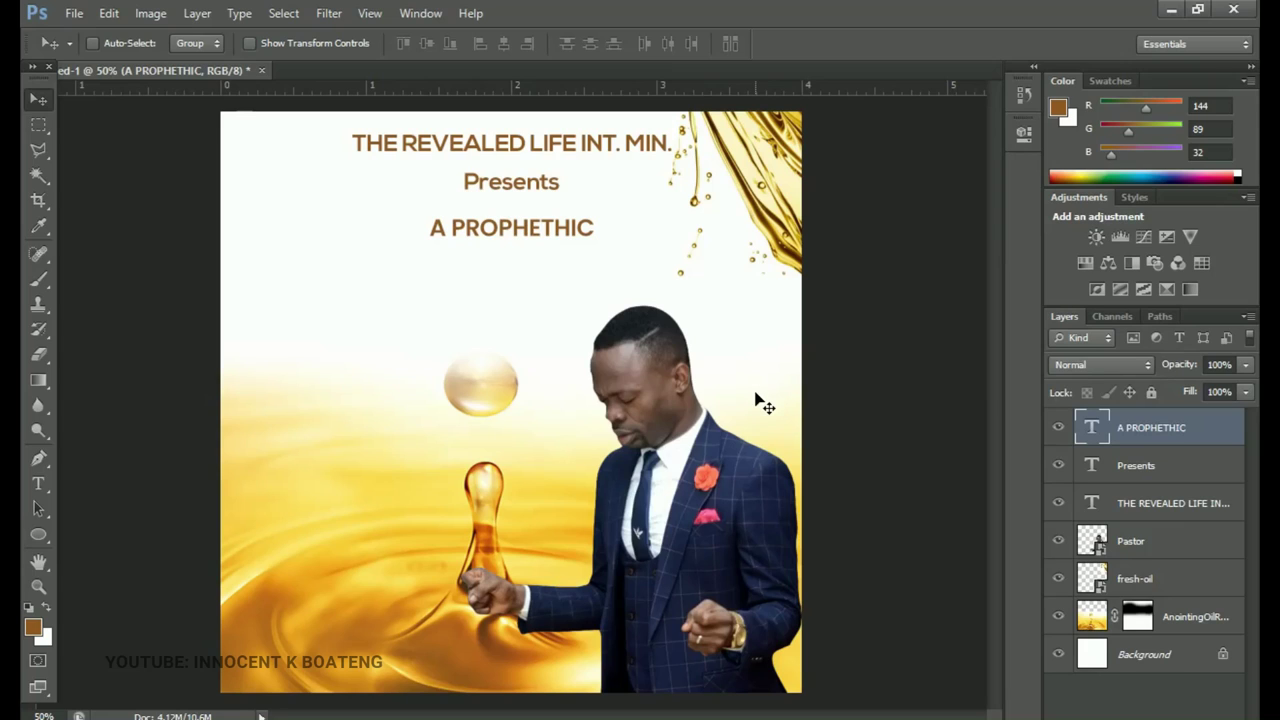
{"action": "key", "text": "ctrl+j"}
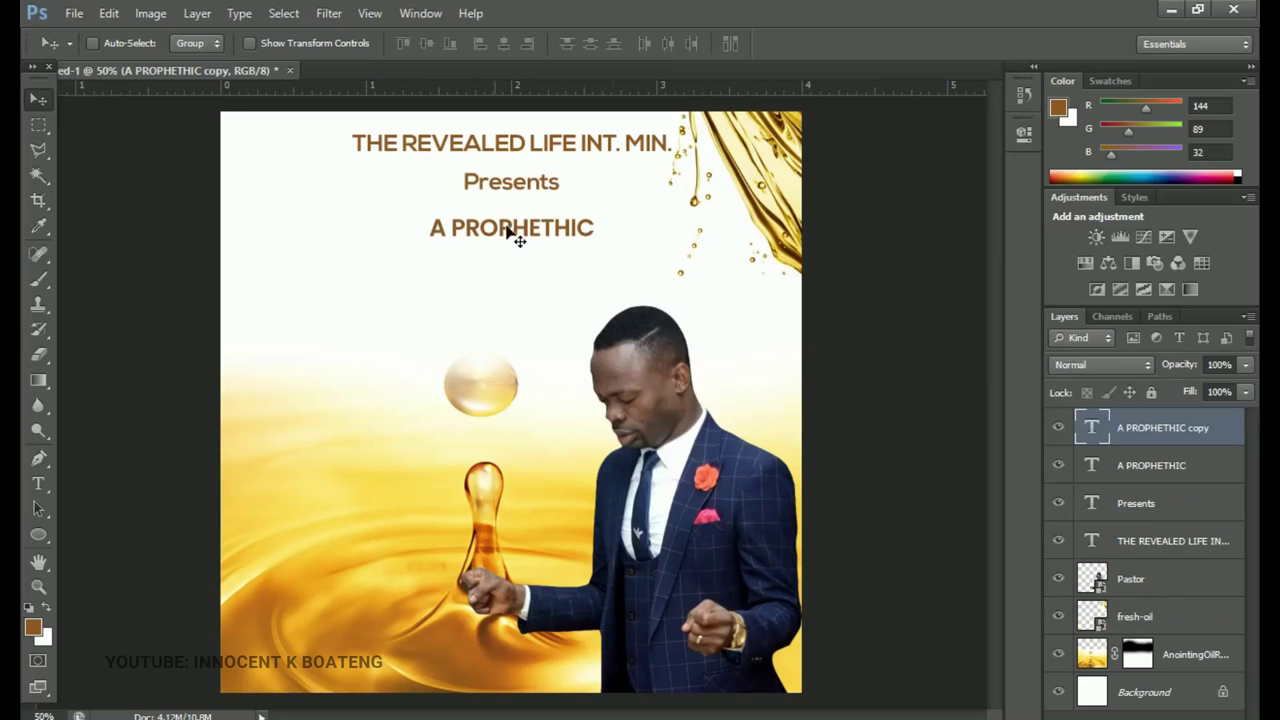
{"action": "left_click_drag", "start_coordinate": [520, 232], "coordinate": [507, 268]}
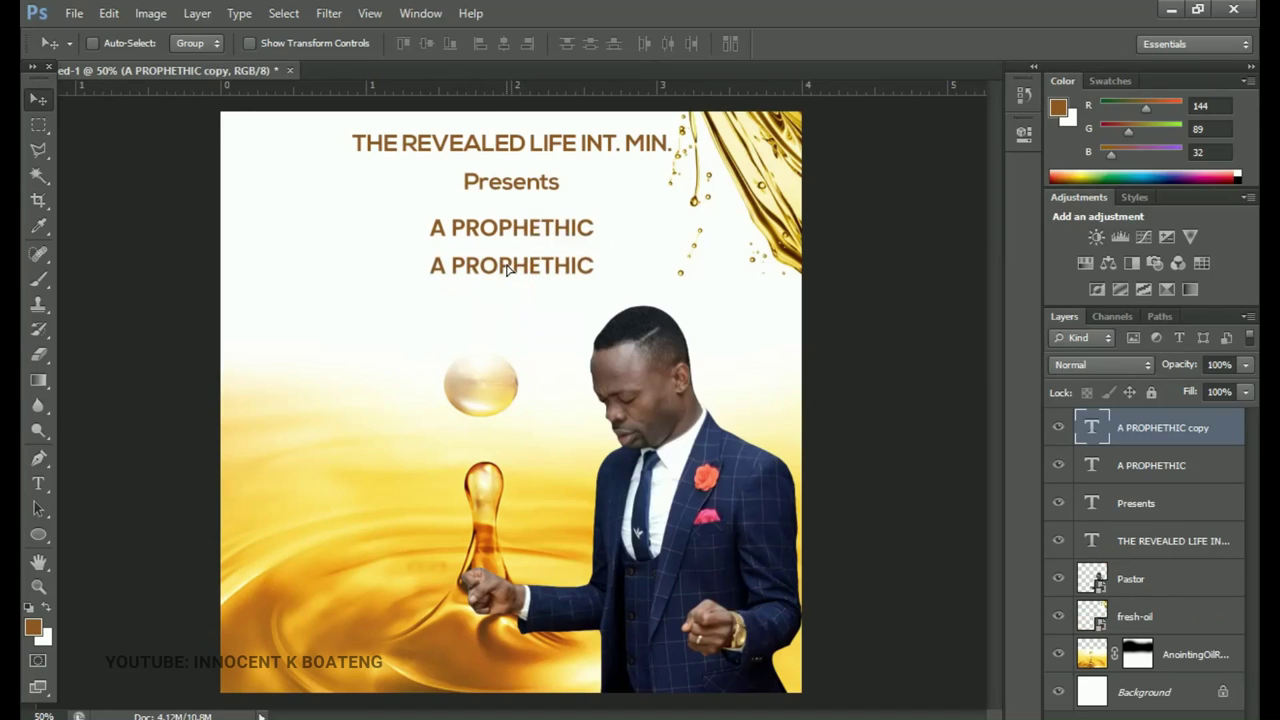
Replace the lower "A PROPHETHIC" copy's text with "ALL NIGHT" copied from the Notepad notes
{"action": "key", "text": "t"}
{"action": "left_click", "coordinate": [530, 265]}
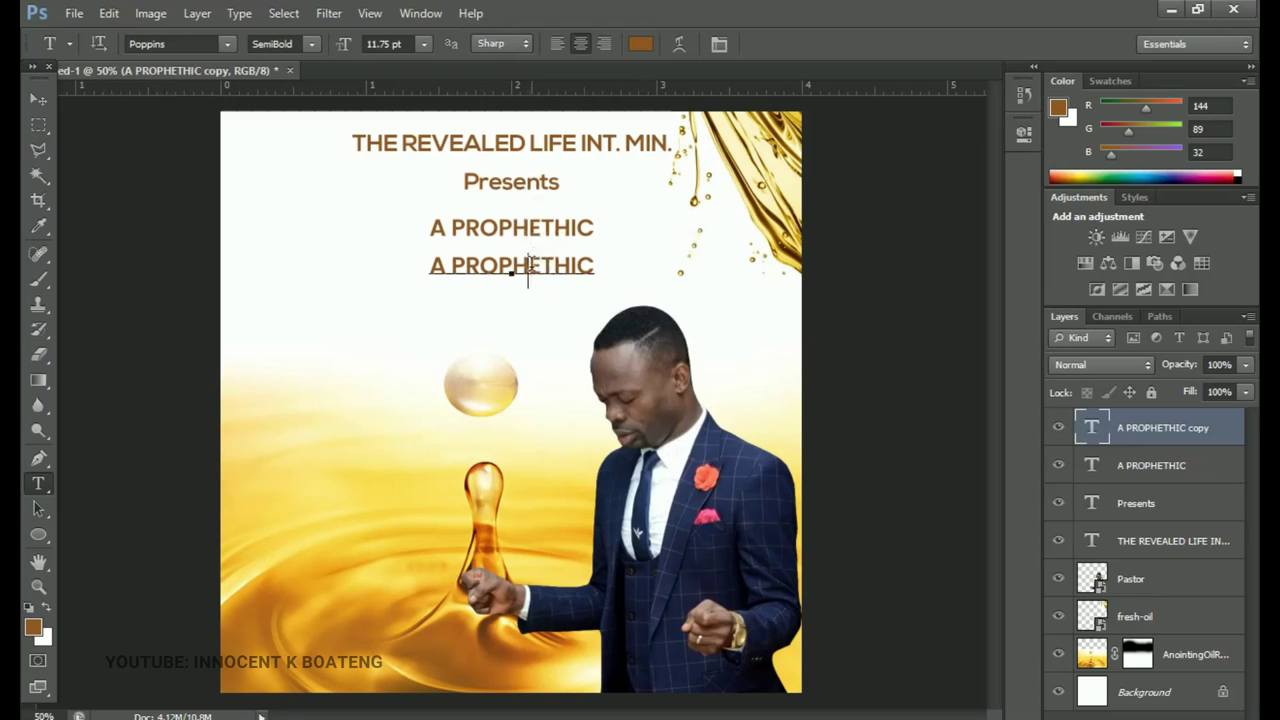
{"action": "key", "text": "ctrl+a"}
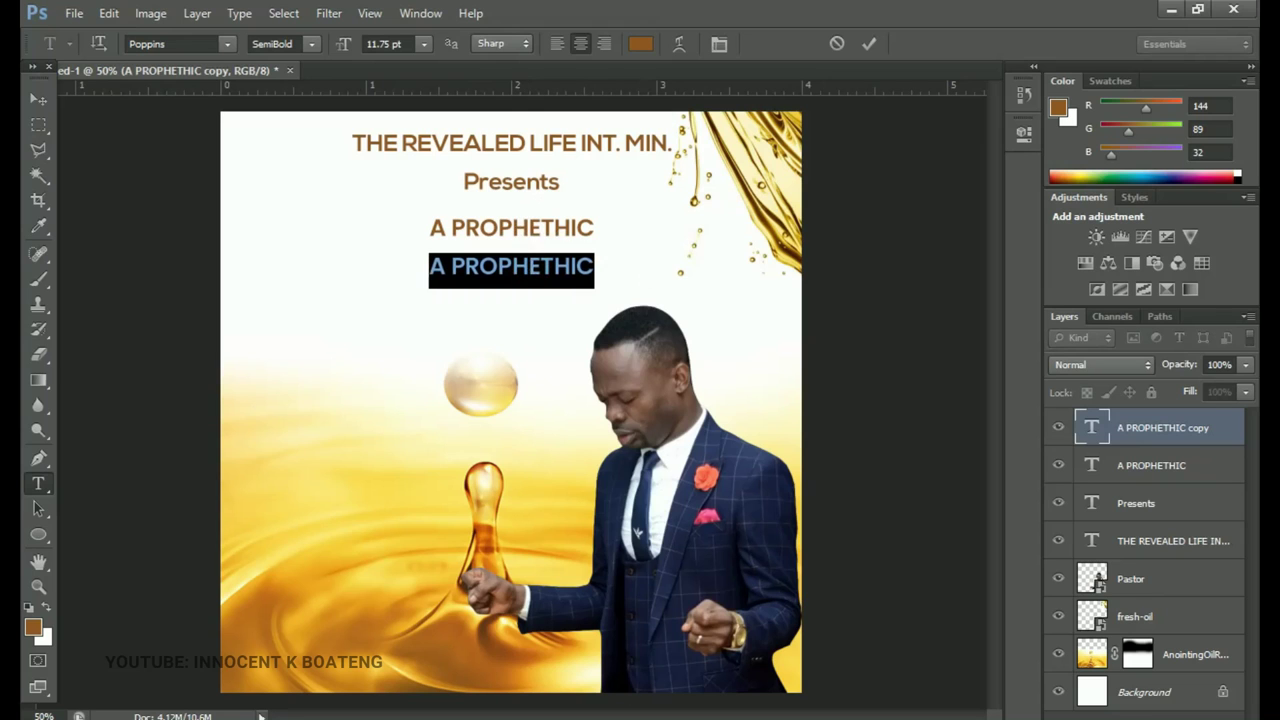
{"action": "key", "text": "alt+Tab"}
{"action": "left_click", "coordinate": [810, 315]}
{"action": "key", "text": "shift+Home"}
{"action": "key", "text": "ctrl+c"}
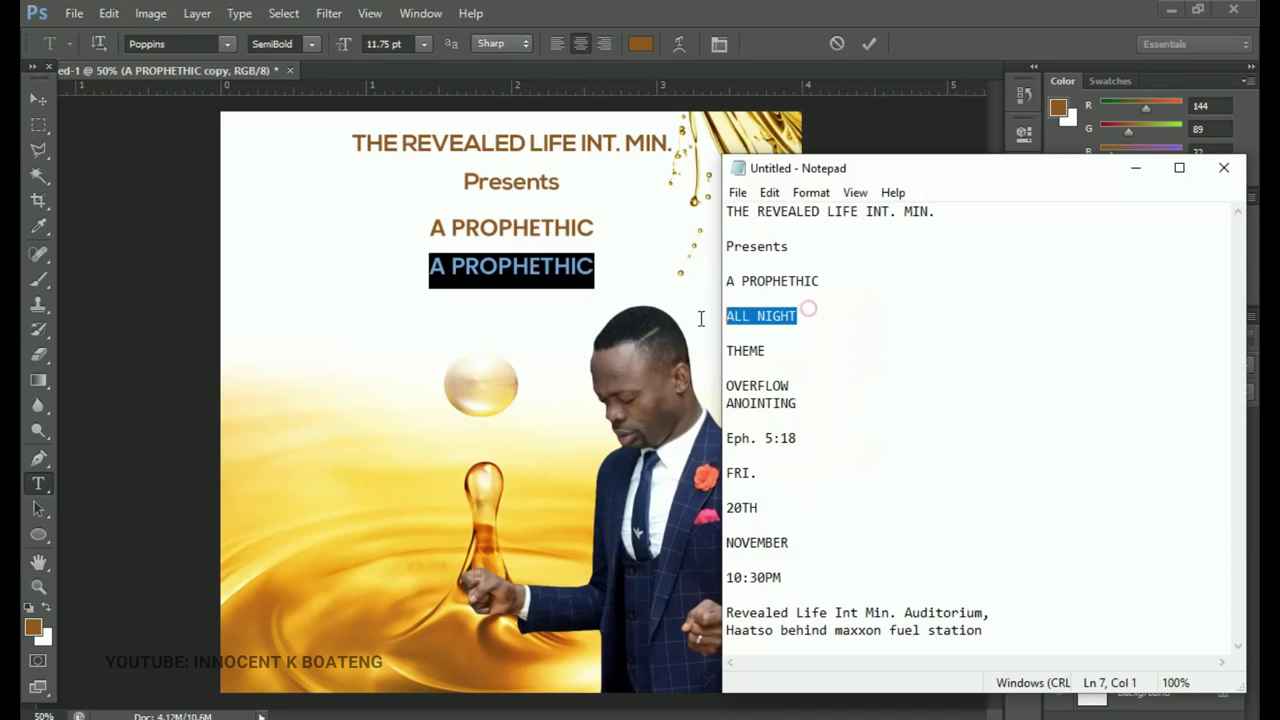
{"action": "left_click", "coordinate": [1136, 170]}
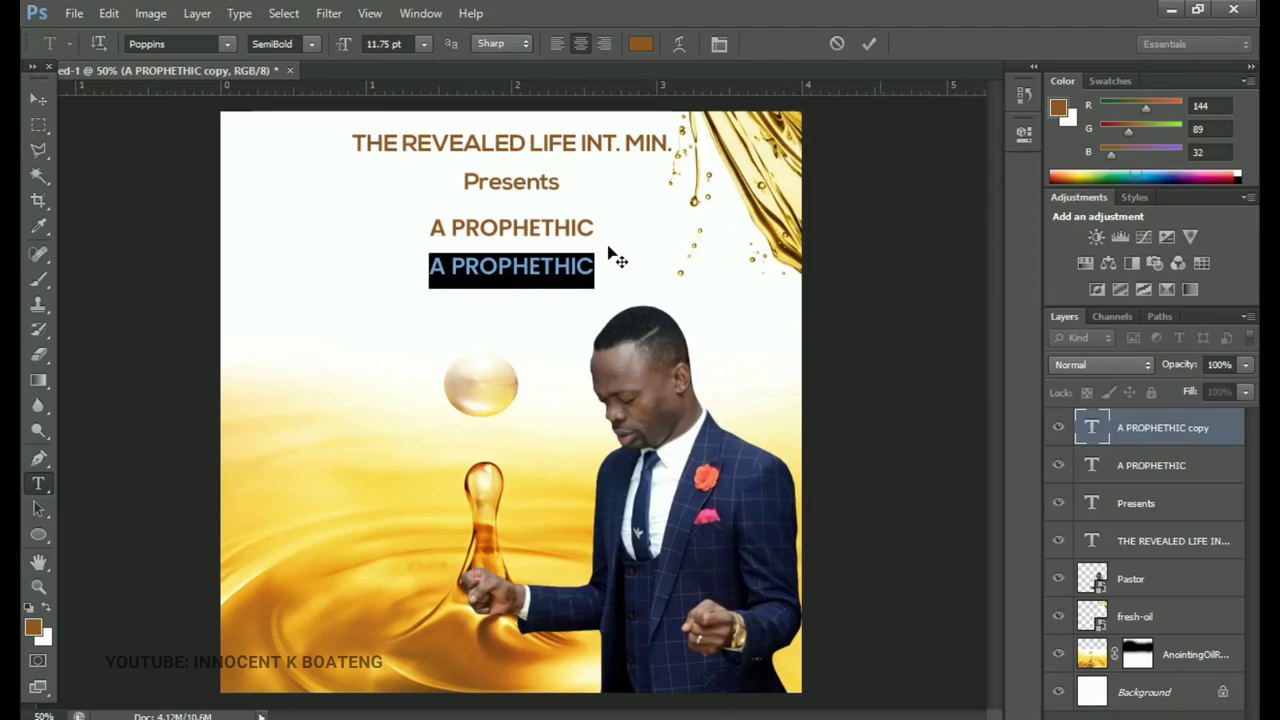
{"action": "key", "text": "ctrl+v"}
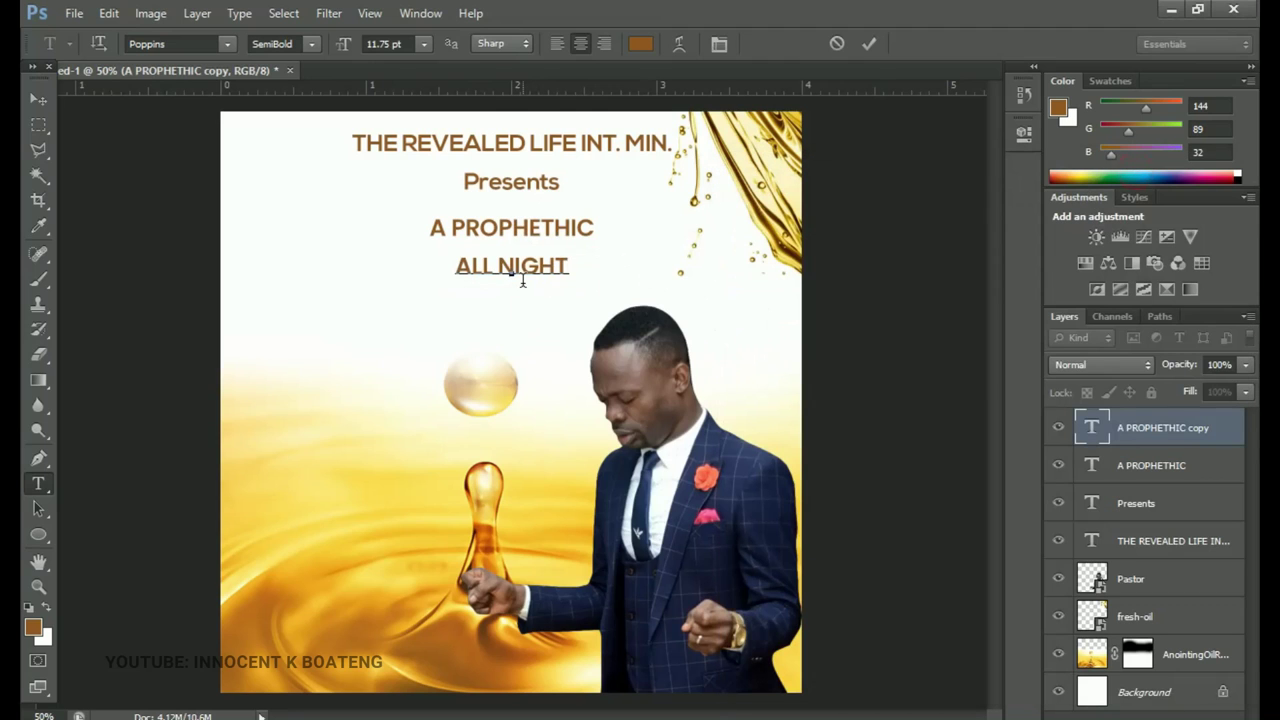
Change the "ALL NIGHT" line to the Alba font at 33.75 pt and place it just below "A PROPHETHIC"
{"action": "key", "text": "ctrl+a"}
{"action": "left_click", "coordinate": [172, 44]}
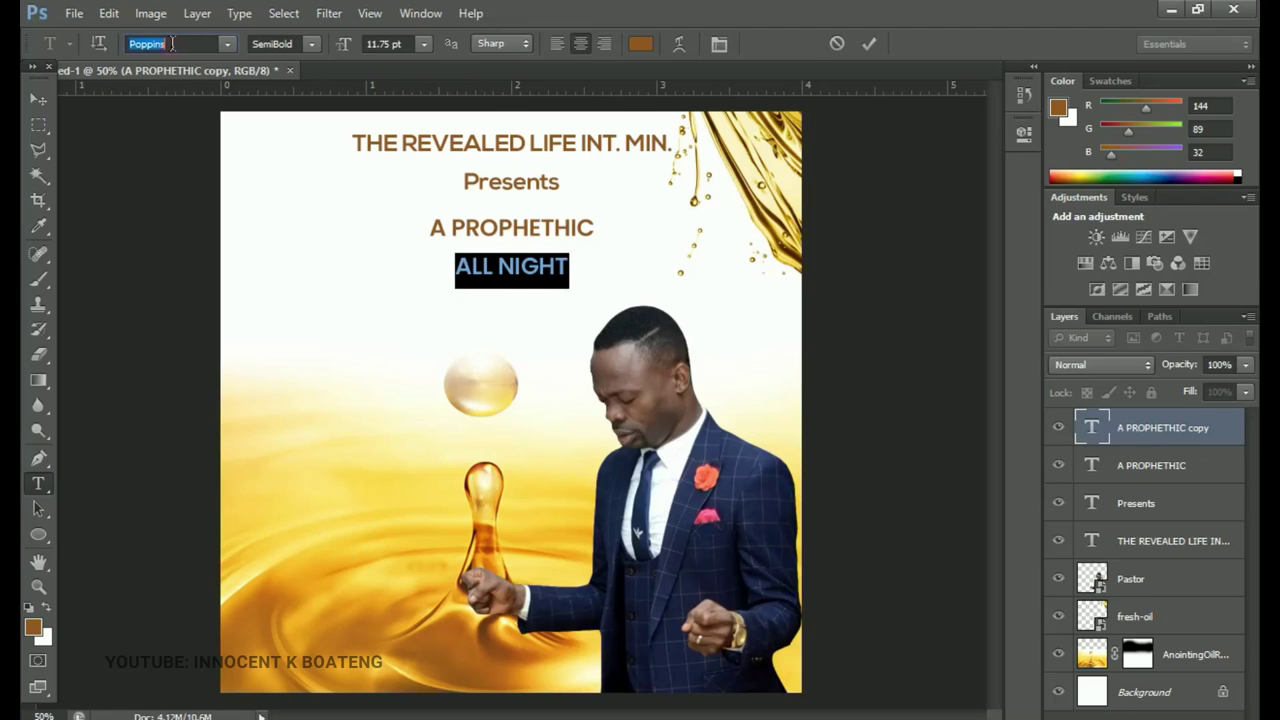
{"action": "type", "text": "Alba"}
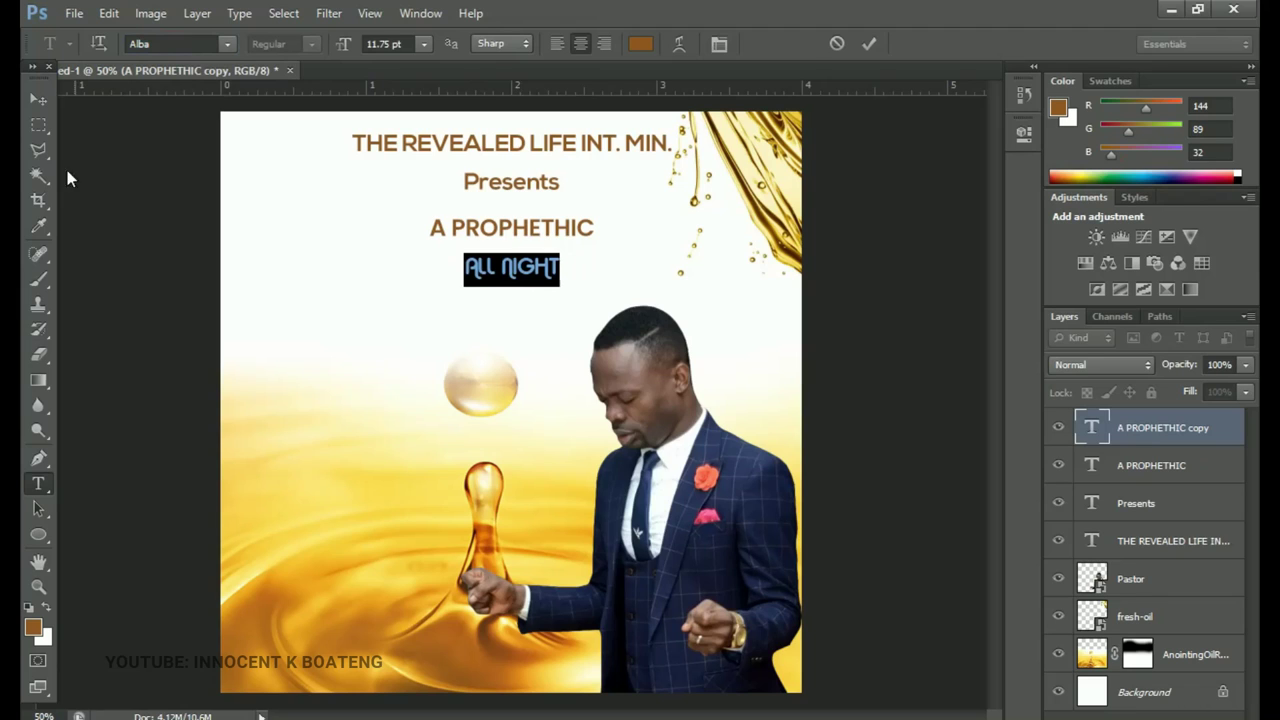
{"action": "left_click_drag", "start_coordinate": [340, 47], "coordinate": [410, 47]}
{"action": "left_click", "coordinate": [38, 99]}
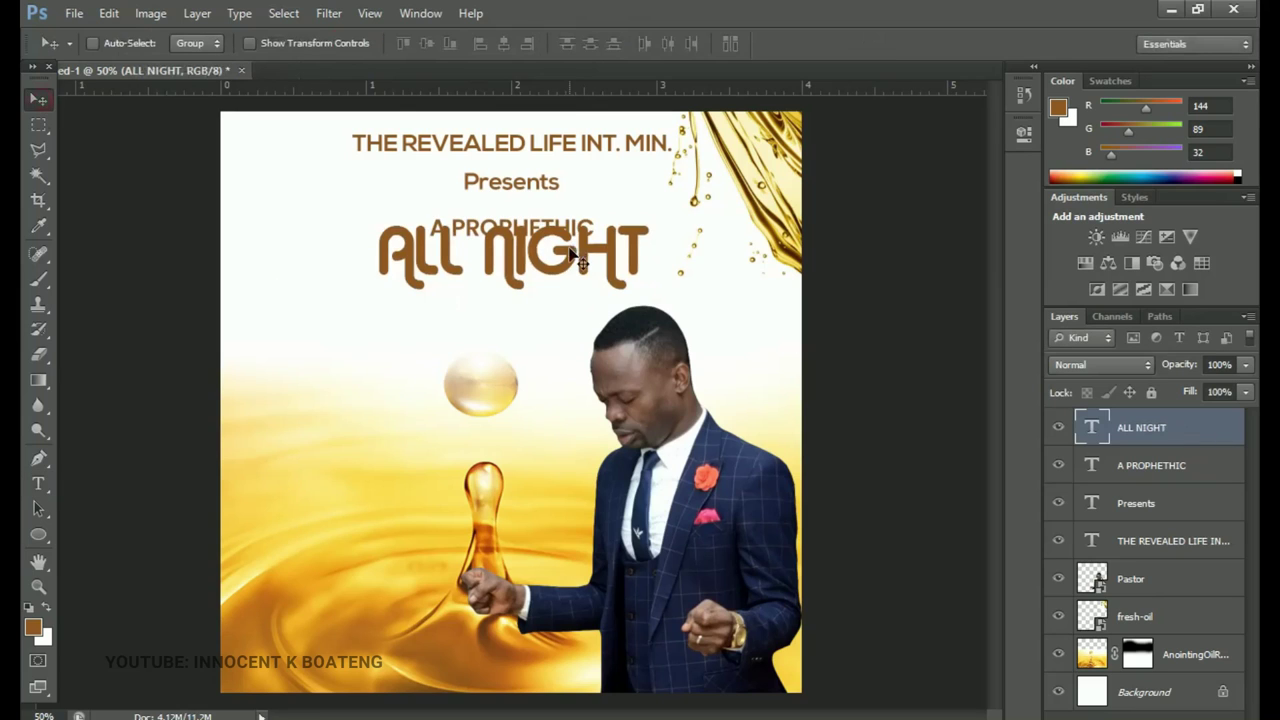
{"action": "left_click_drag", "start_coordinate": [562, 255], "coordinate": [563, 280]}
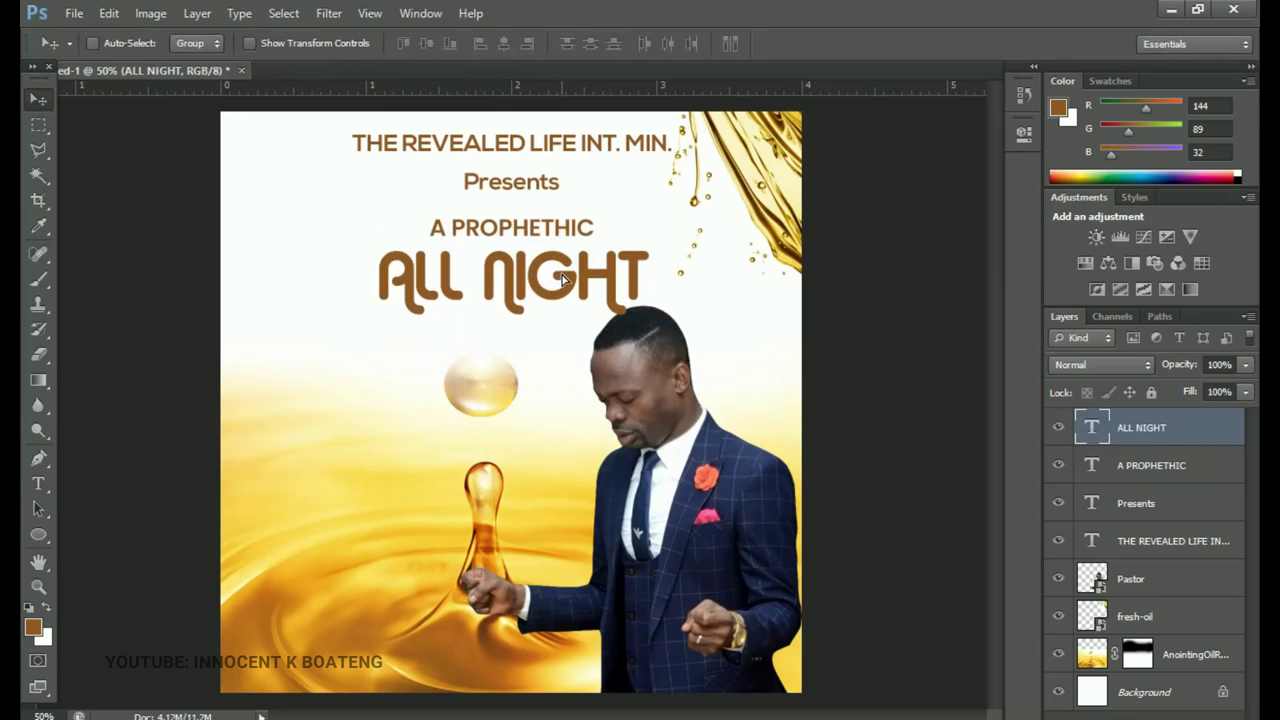
Scale the pastor cut-out down to about 33.55% so his head clears the "ALL NIGHT" text
{"action": "right_click", "coordinate": [634, 404]}
{"action": "left_click", "coordinate": [669, 410]}
{"action": "key", "text": "ctrl+t"}
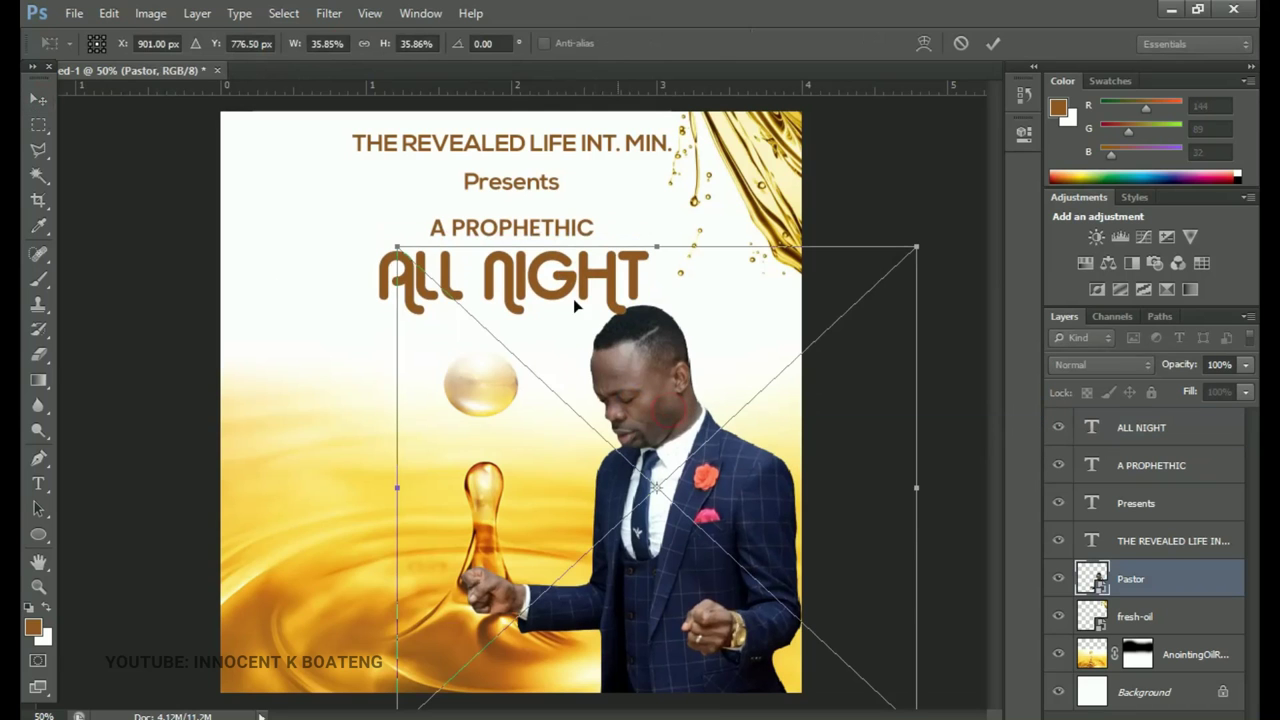
{"action": "left_click_drag", "start_coordinate": [397, 246], "coordinate": [431, 279]}
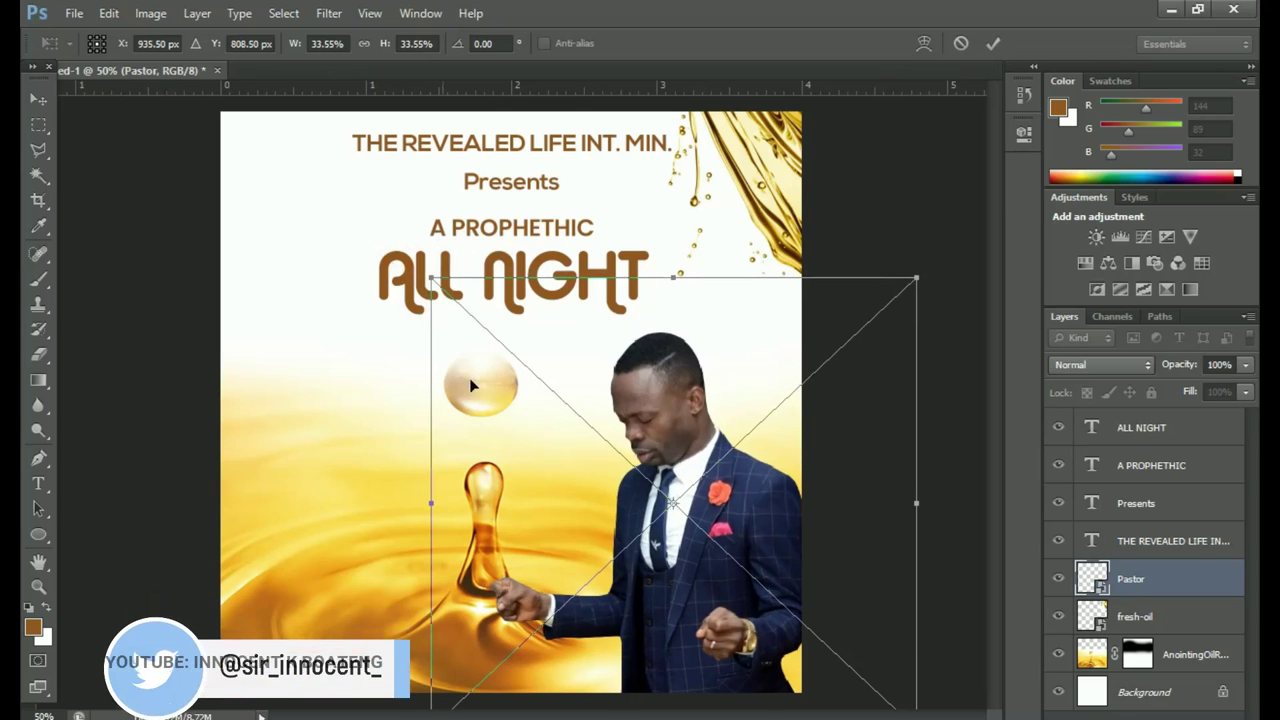
{"action": "key", "text": "Return"}
Check the hex code of the "ALL NIGHT" text colour and keep the colour
{"action": "double_click", "coordinate": [560, 285]}
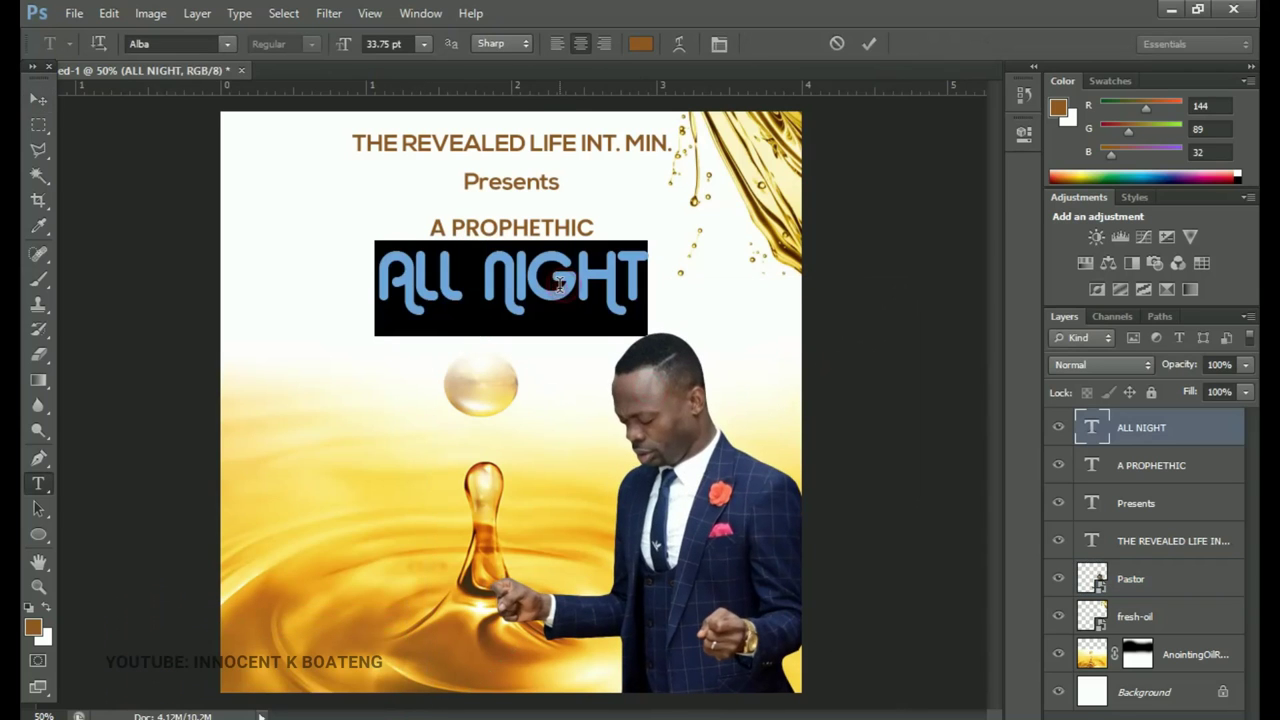
{"action": "left_click", "coordinate": [641, 44]}
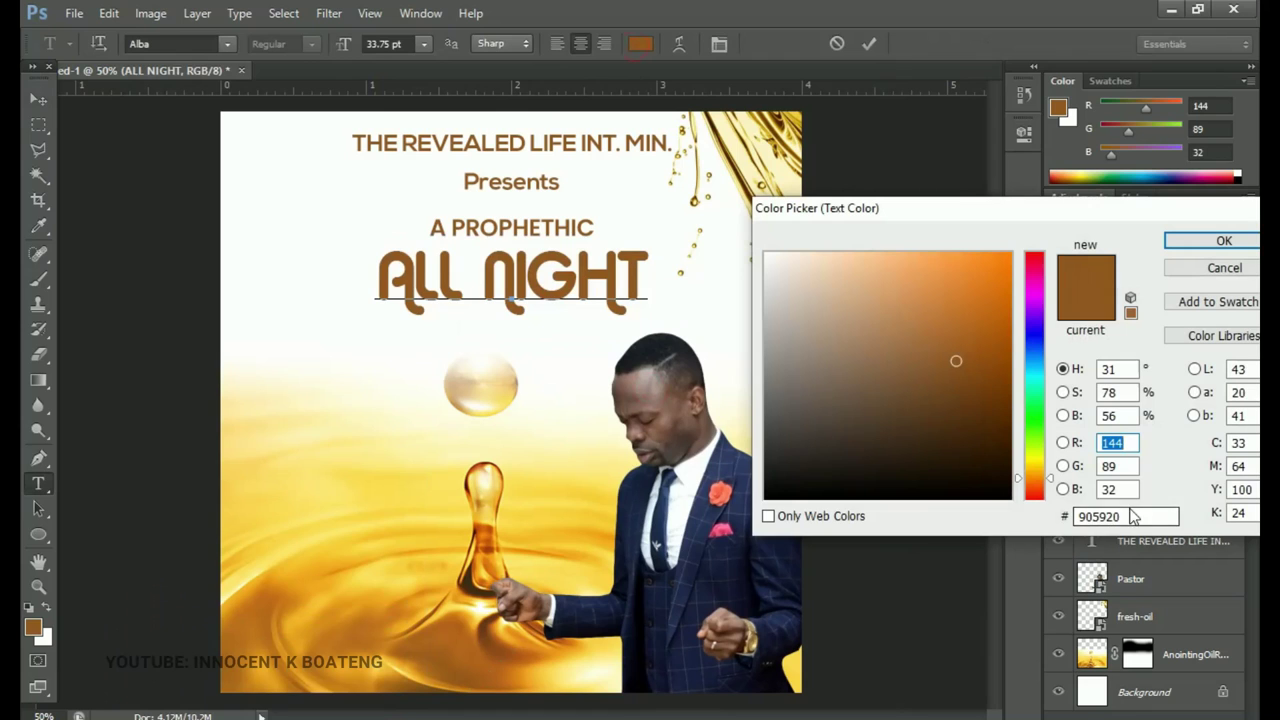
{"action": "left_click_drag", "start_coordinate": [1128, 516], "coordinate": [982, 538]}
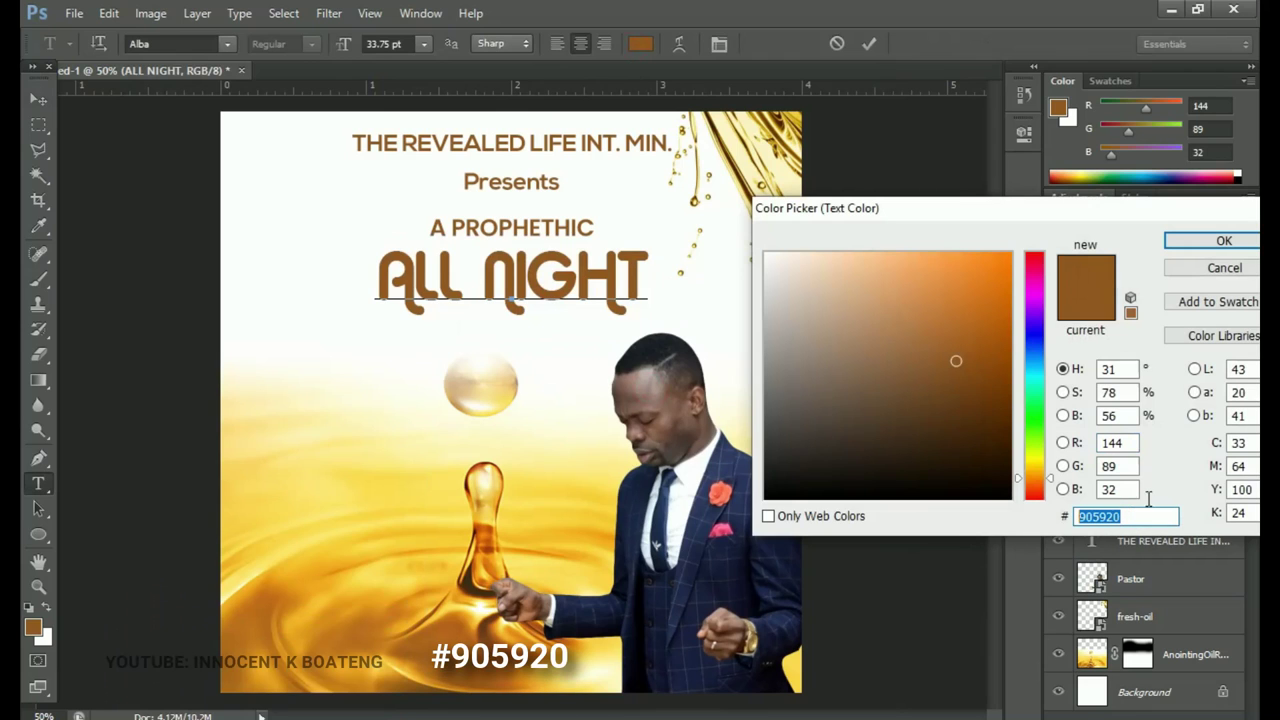
{"action": "left_click", "coordinate": [1223, 240]}
{"action": "left_click", "coordinate": [36, 100]}
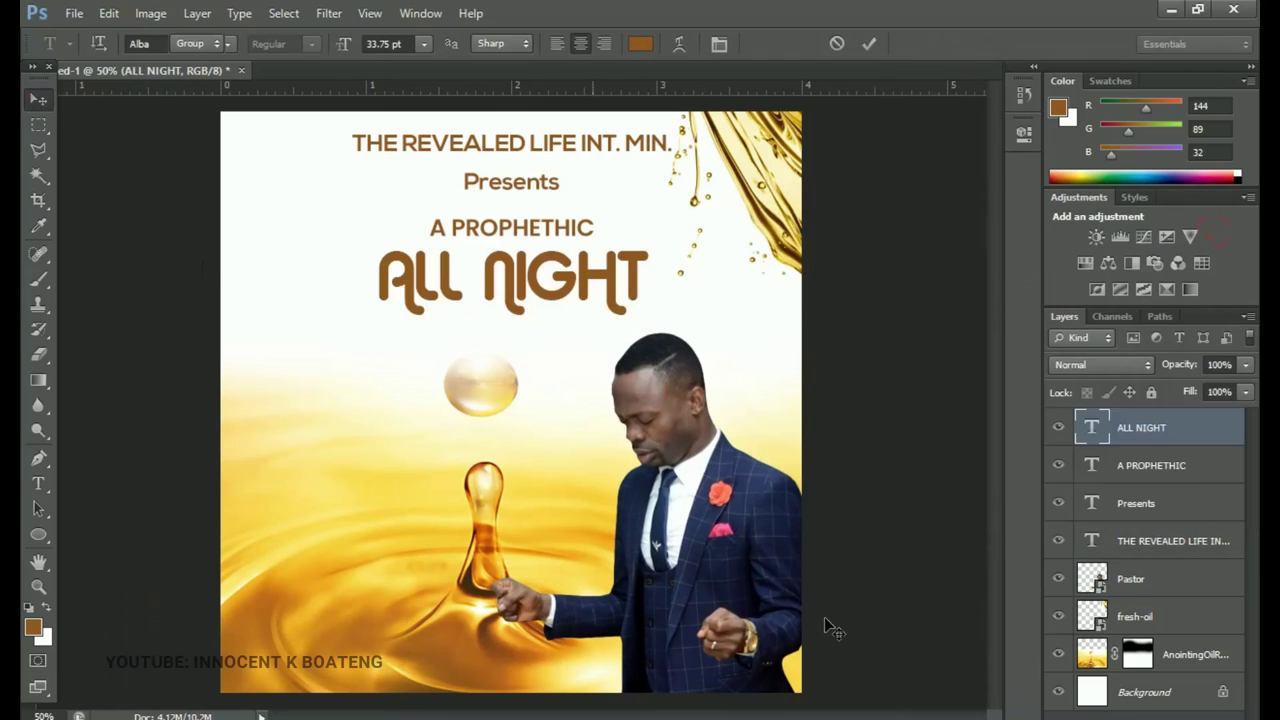
Add a Bevel & Emboss layer style to the "ALL NIGHT" text layer
{"action": "right_click", "coordinate": [1171, 430]}
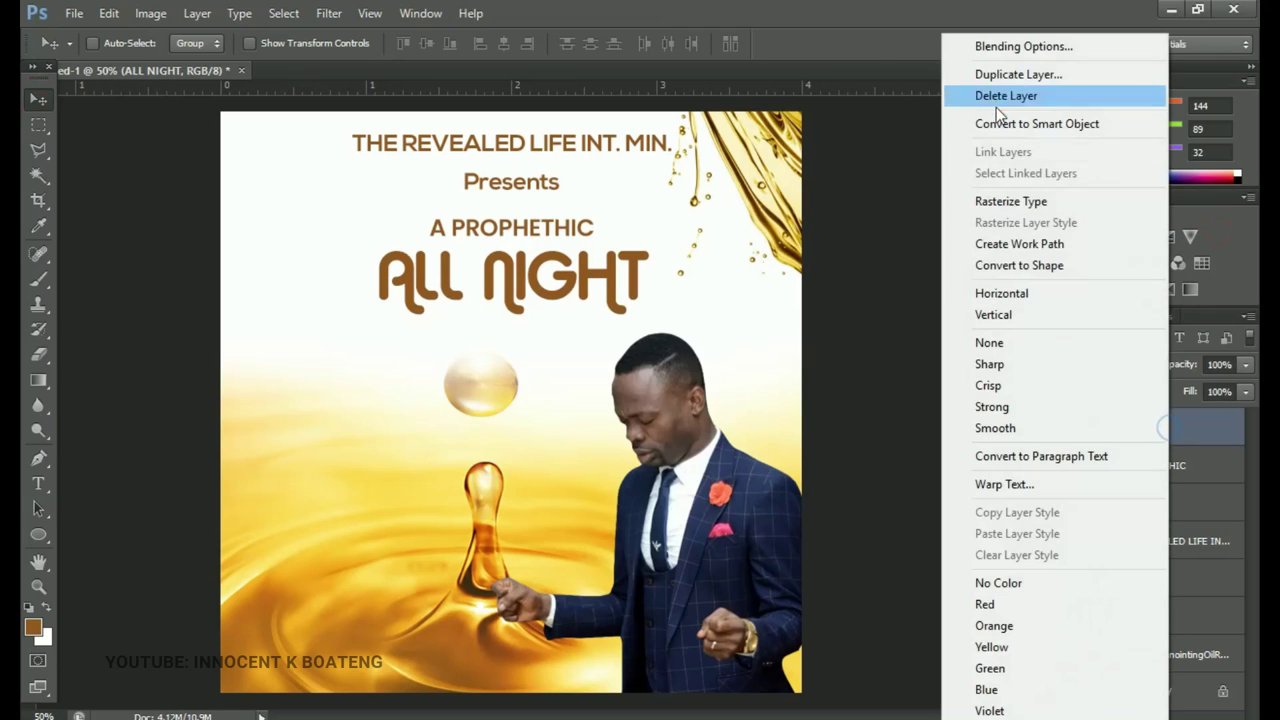
{"action": "left_click", "coordinate": [996, 44]}
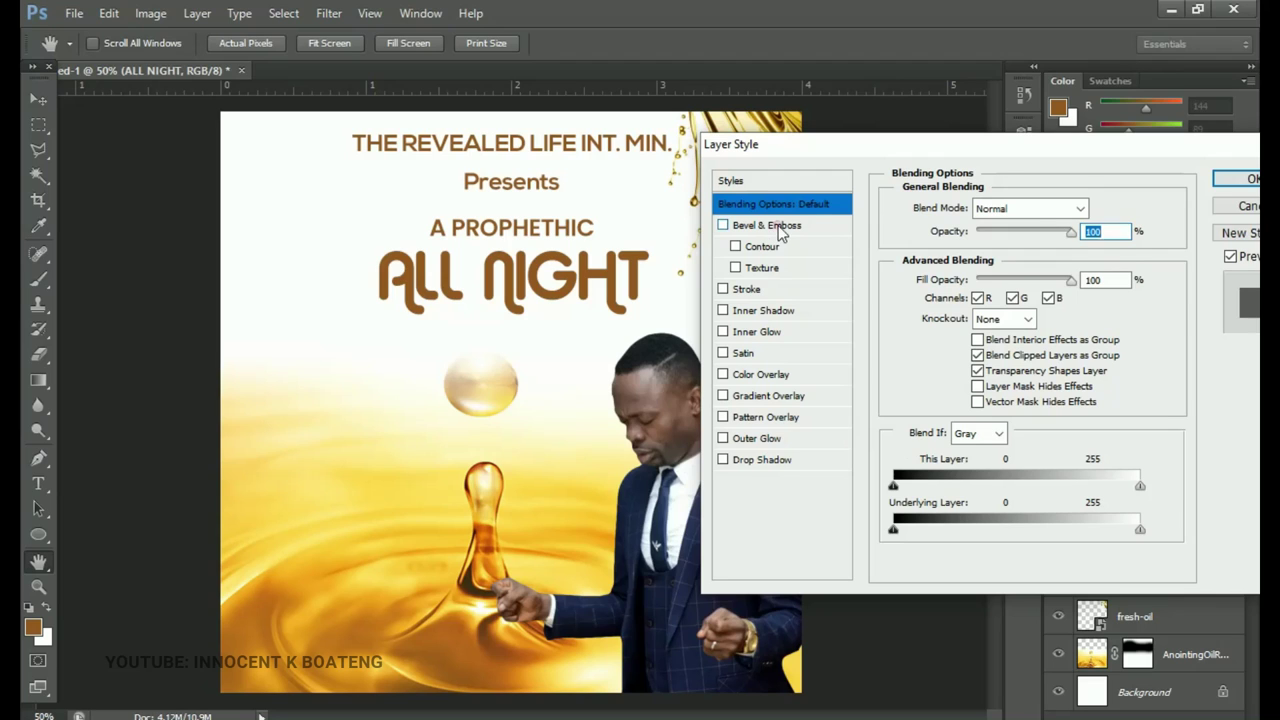
{"action": "left_click", "coordinate": [778, 227]}
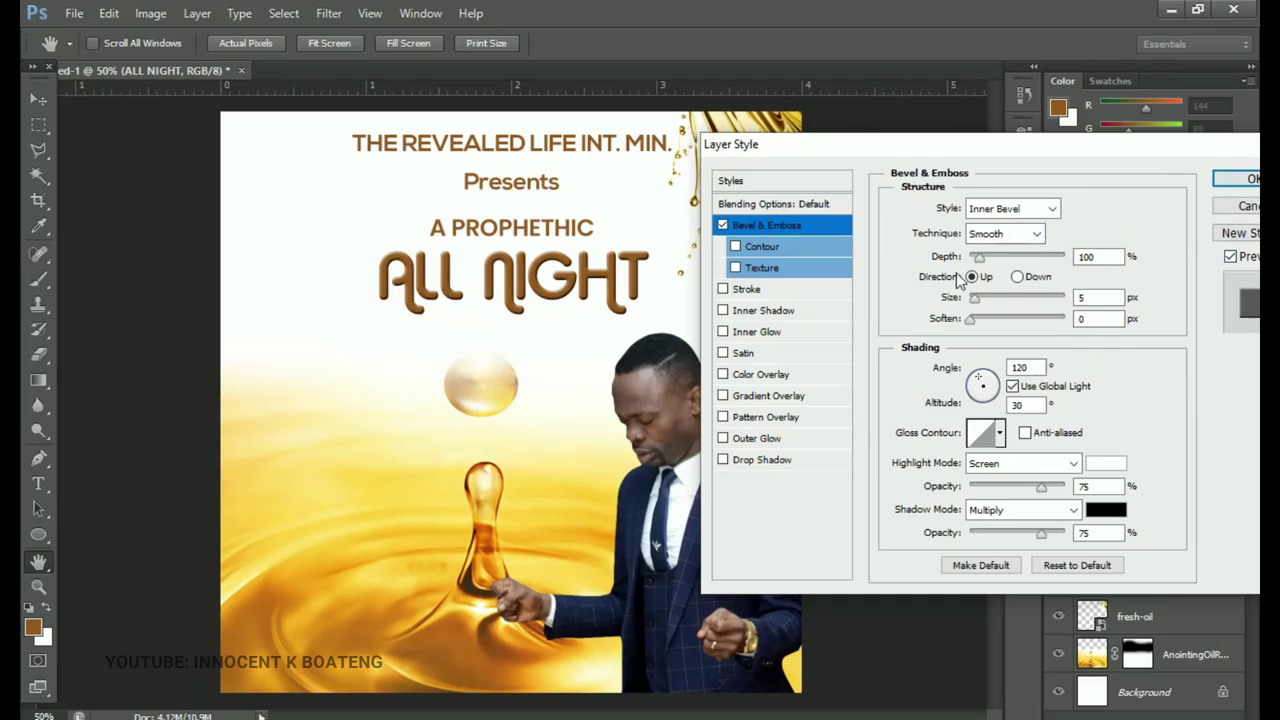
Try several gloss contours for the "ALL NIGHT" bevel and apply the one with two narrow peaks
{"action": "left_click", "coordinate": [999, 433]}
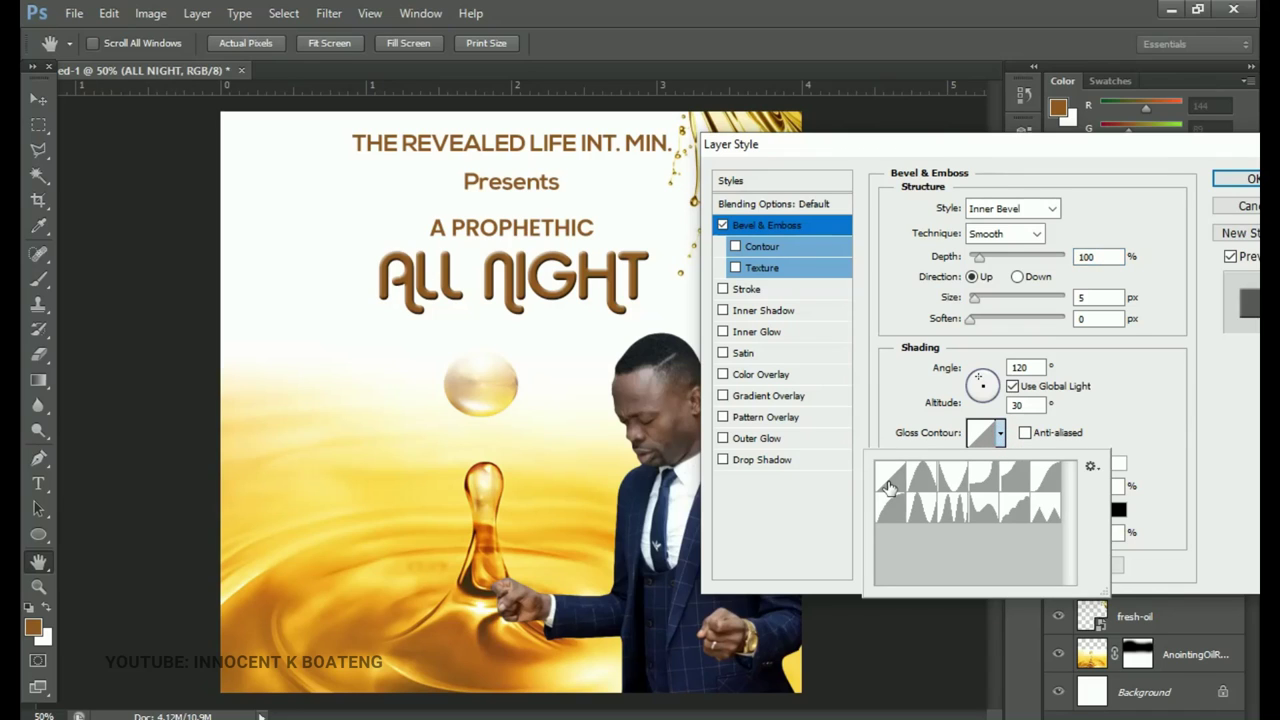
{"action": "left_click", "coordinate": [922, 478]}
{"action": "left_click", "coordinate": [975, 478]}
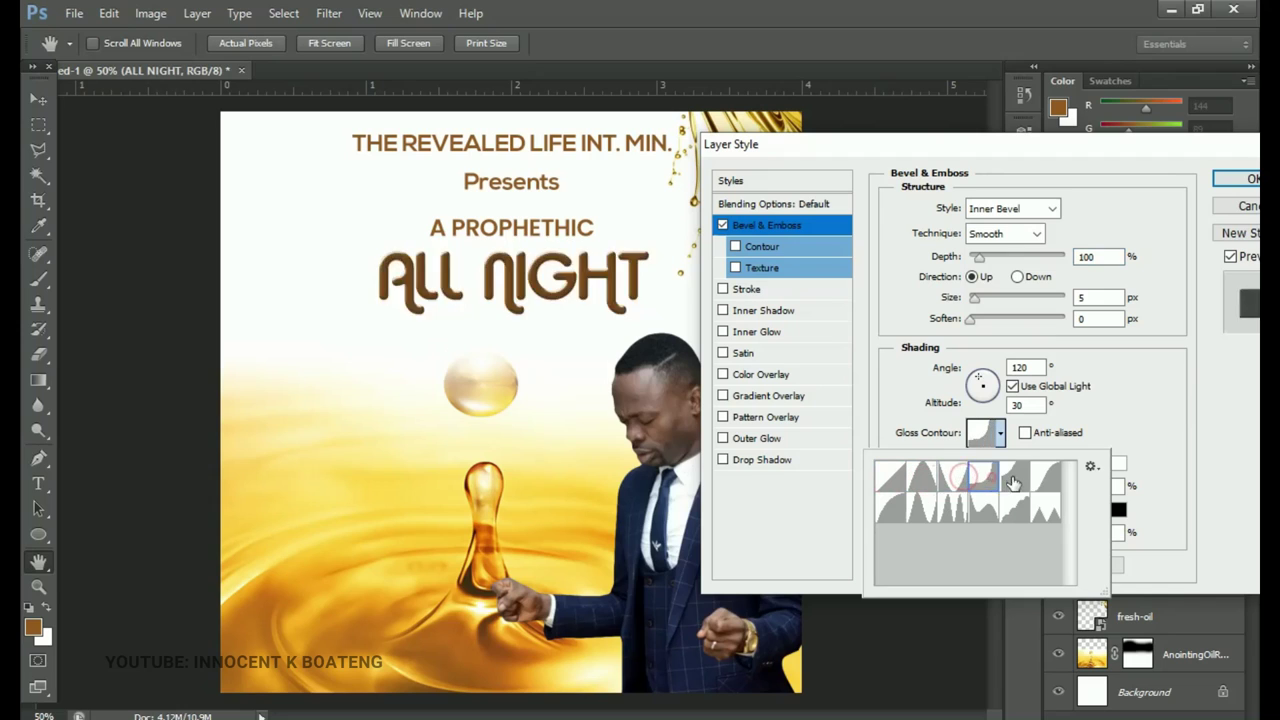
{"action": "left_click", "coordinate": [1013, 480]}
{"action": "left_click", "coordinate": [946, 512]}
{"action": "left_click", "coordinate": [953, 474]}
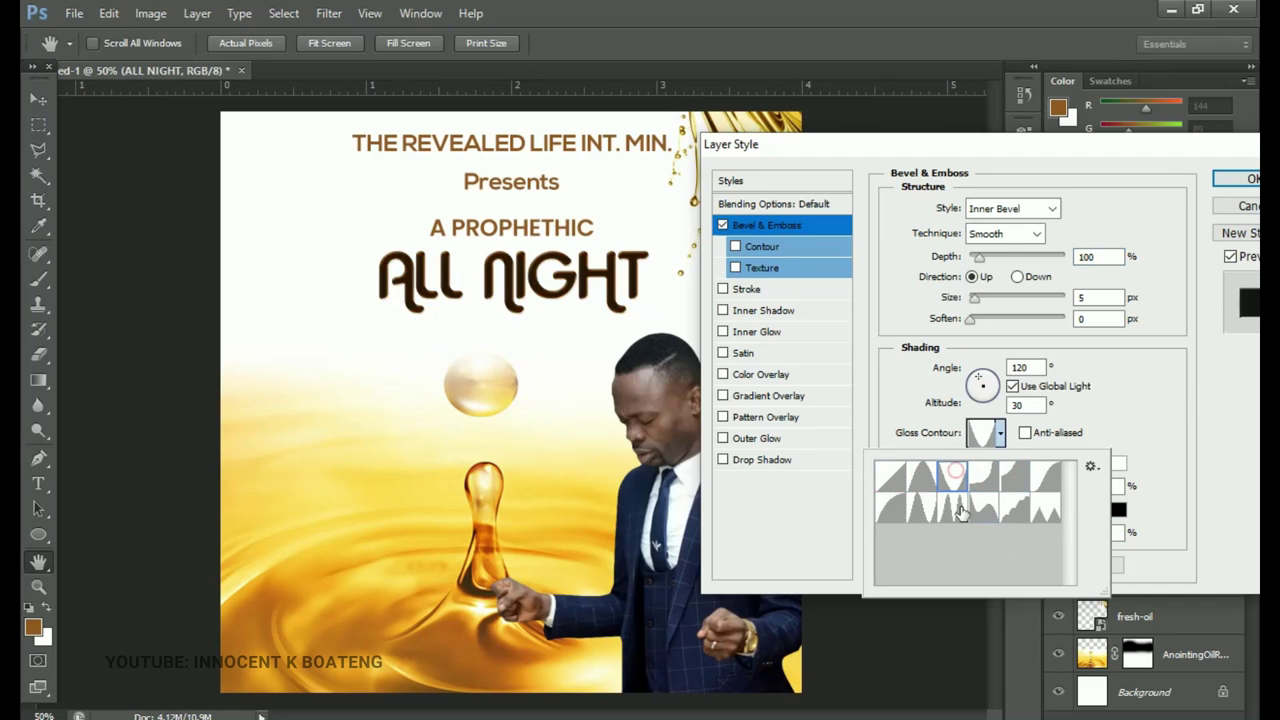
{"action": "left_click", "coordinate": [955, 510]}
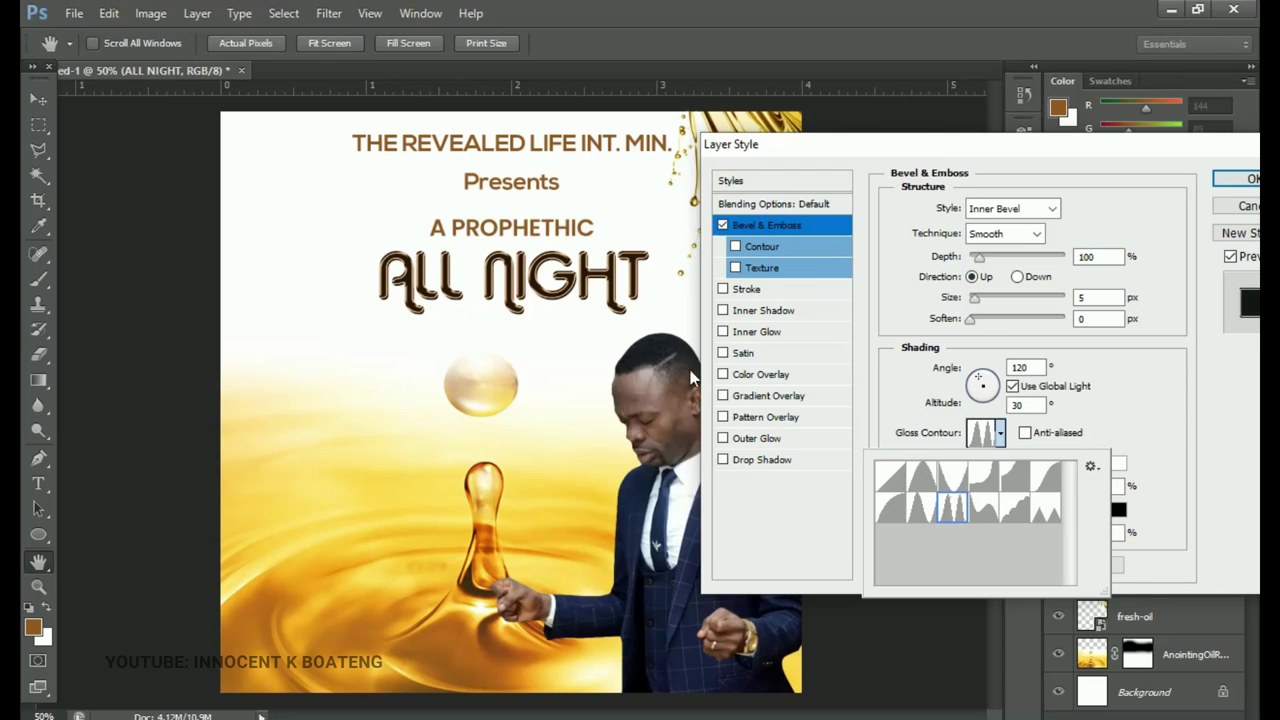
{"action": "left_click", "coordinate": [1248, 178]}
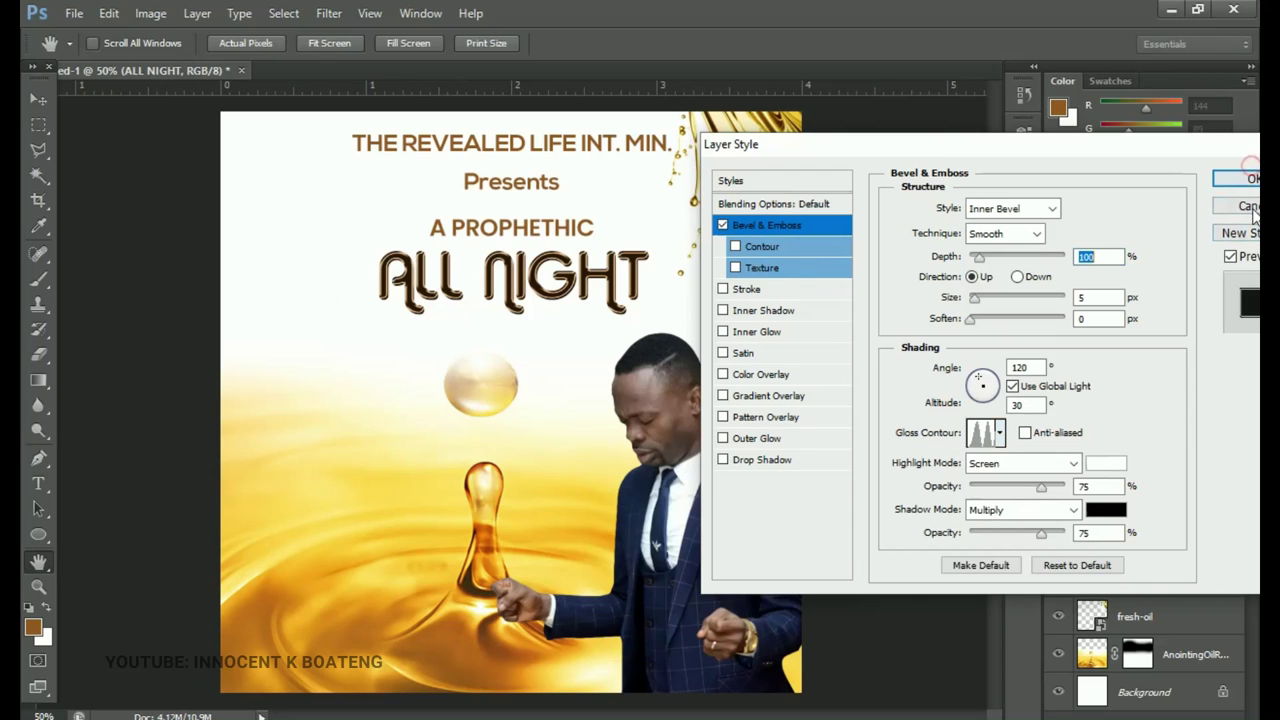
{"action": "left_click", "coordinate": [1248, 178]}
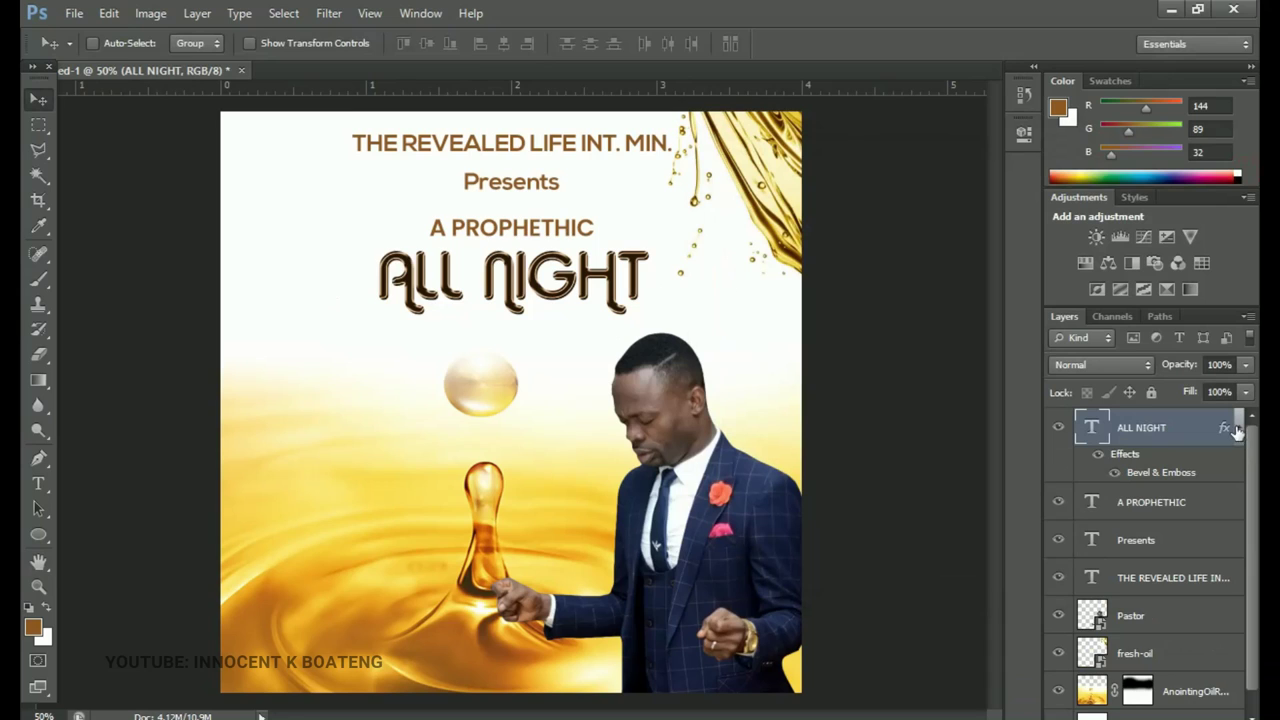
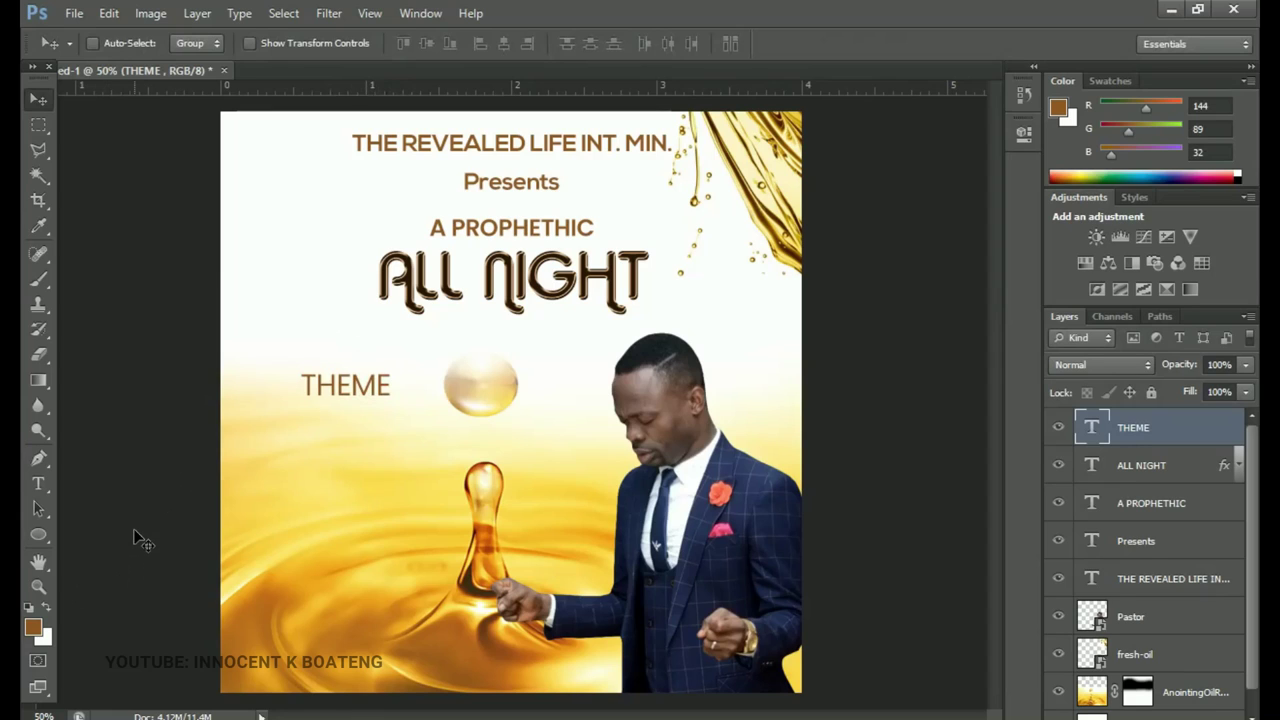
Add a vertical guide about 0.25 inch from the flyer's left edge and align the "THEME" text's left edge to it
{"action": "key", "text": "ctrl+r"}
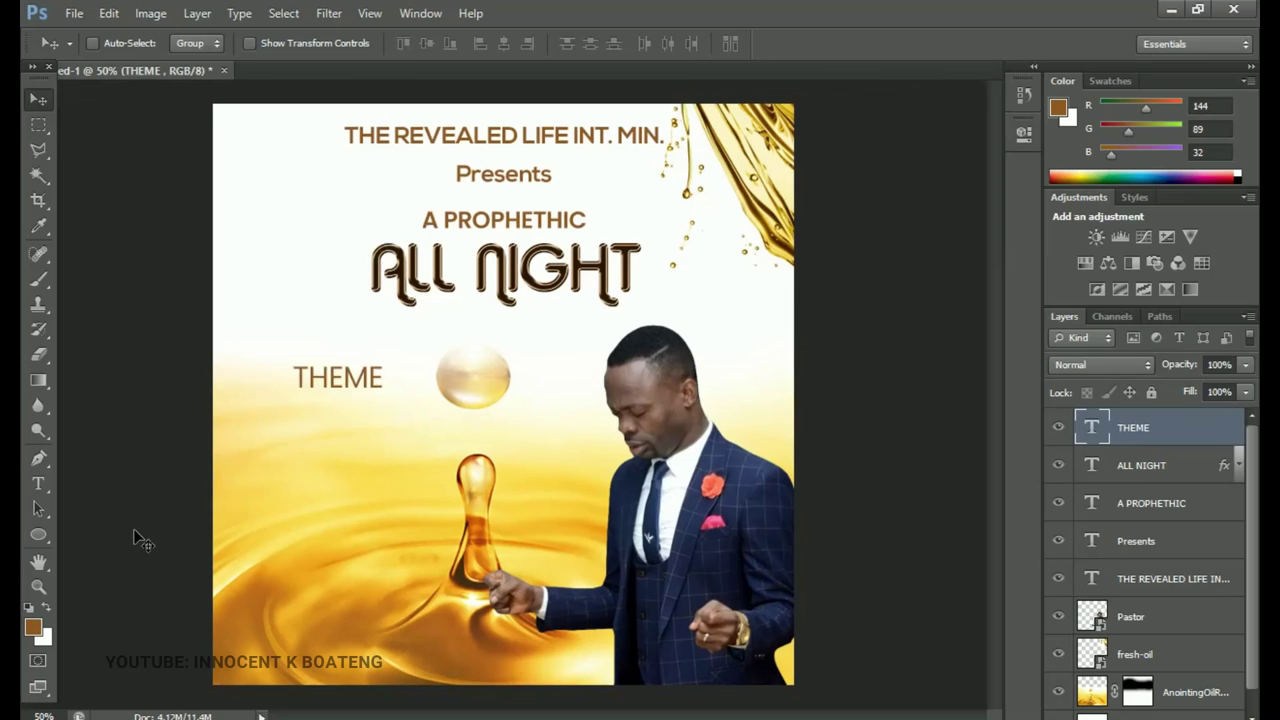
{"action": "key", "text": "ctrl+r"}
{"action": "left_click_drag", "start_coordinate": [73, 296], "coordinate": [276, 300]}
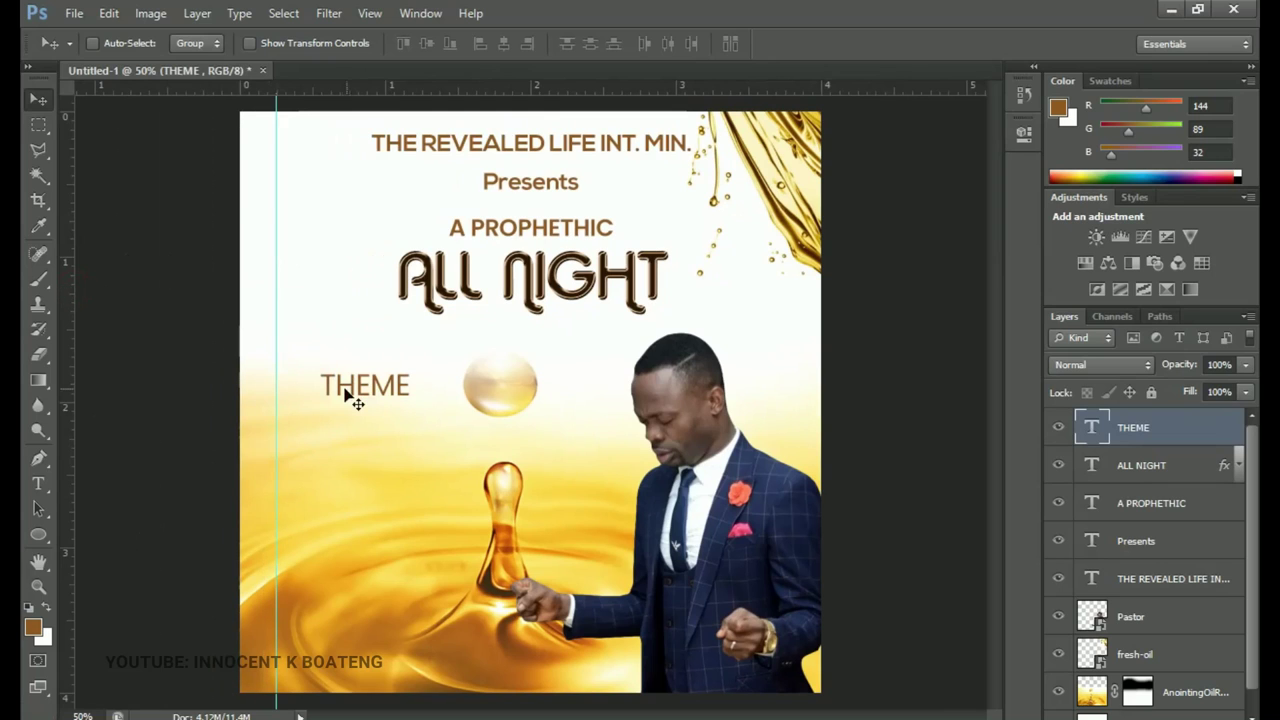
{"action": "left_click_drag", "start_coordinate": [403, 396], "coordinate": [352, 402]}
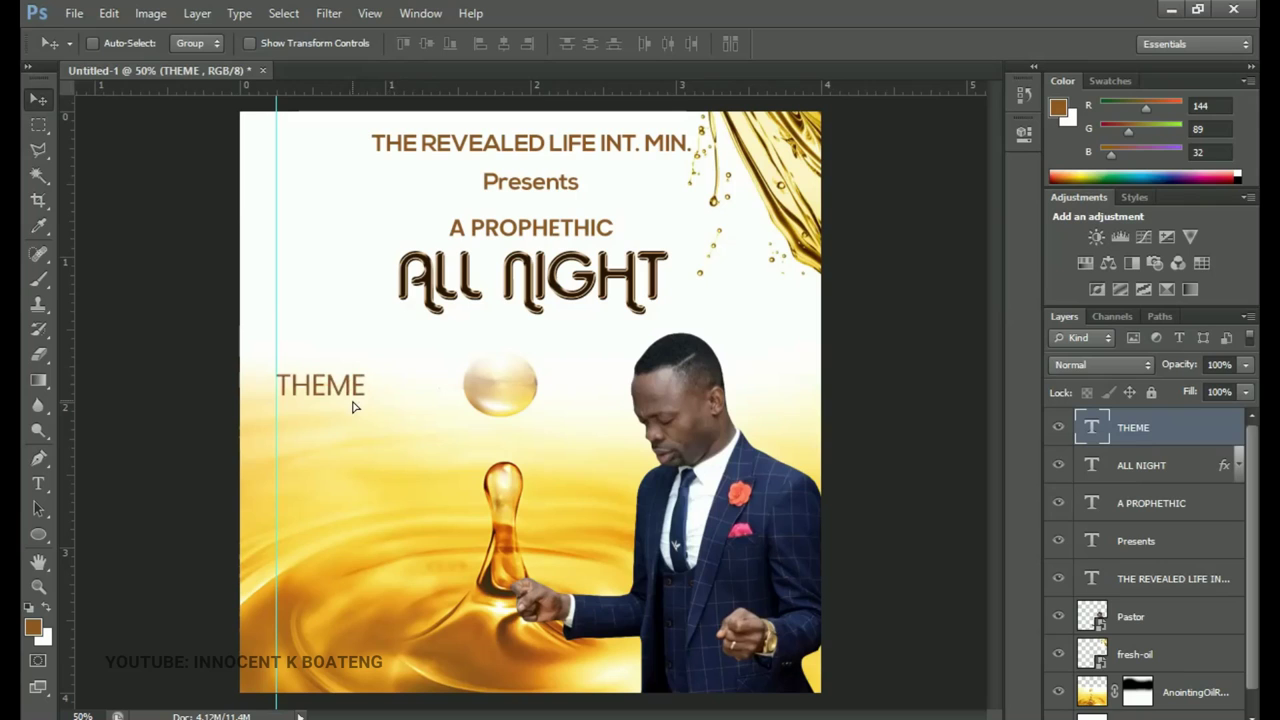
Left-align the "THEME" text and keep its left edge on the vertical guide
{"action": "key", "text": "t"}
{"action": "double_click", "coordinate": [320, 390]}
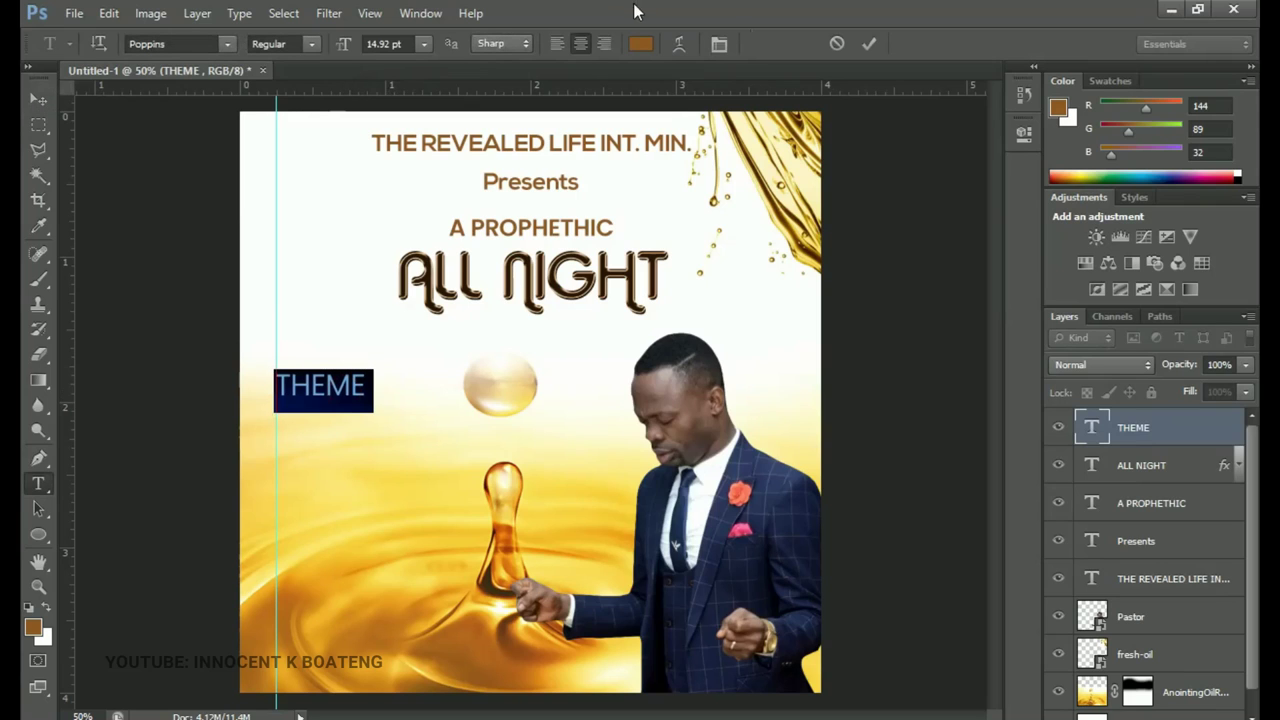
{"action": "left_click", "coordinate": [557, 44]}
{"action": "key", "text": "ctrl+Return"}
{"action": "key", "text": "v"}
{"action": "left_click_drag", "start_coordinate": [548, 472], "coordinate": [506, 465]}
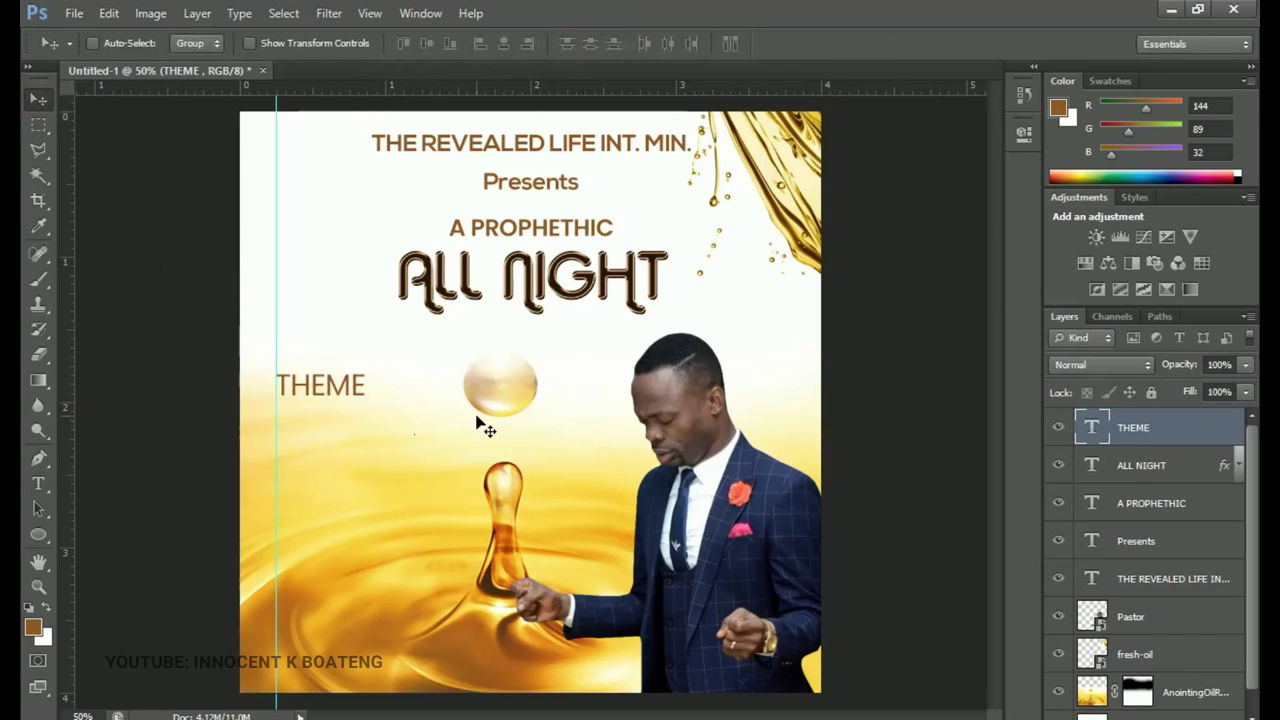
Duplicate the "THEME" line directly below itself and copy "OVERFLOW ANOINTING" from the Notepad notes
{"action": "key", "text": "ctrl+j"}
{"action": "left_click_drag", "start_coordinate": [407, 366], "coordinate": [417, 404]}
{"action": "key", "text": "alt+Tab"}
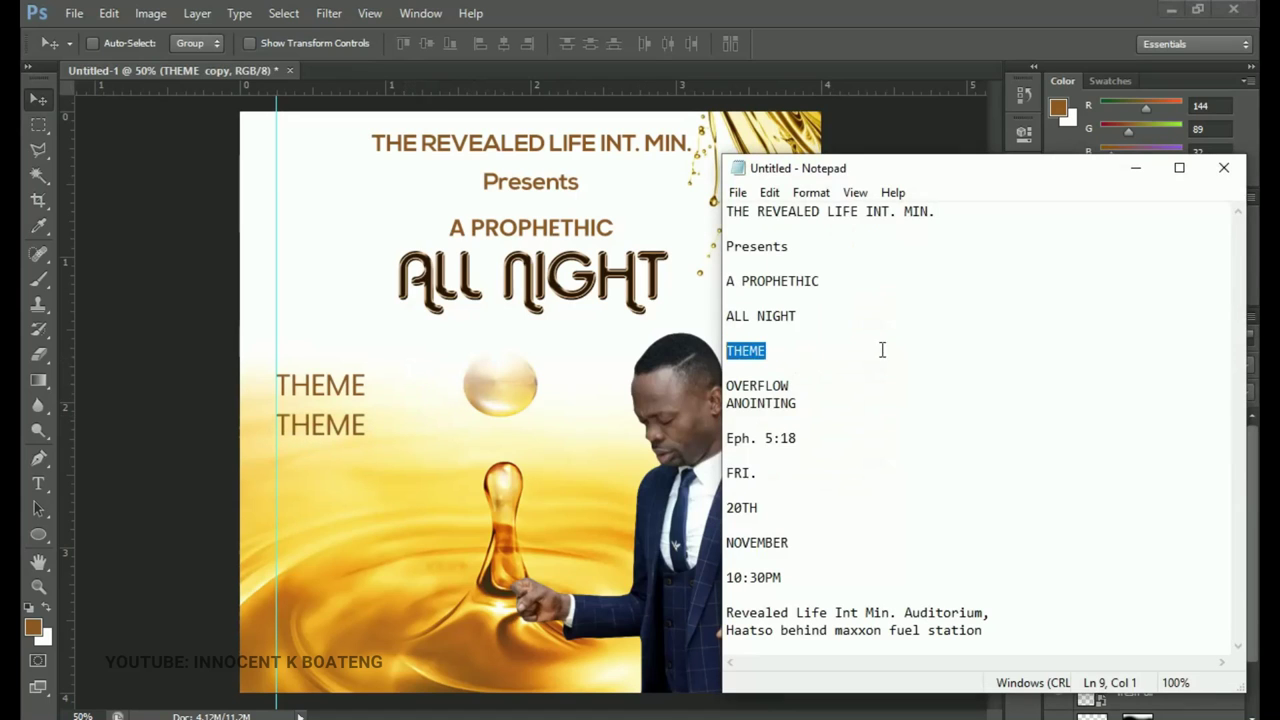
{"action": "left_click_drag", "start_coordinate": [797, 403], "coordinate": [725, 380]}
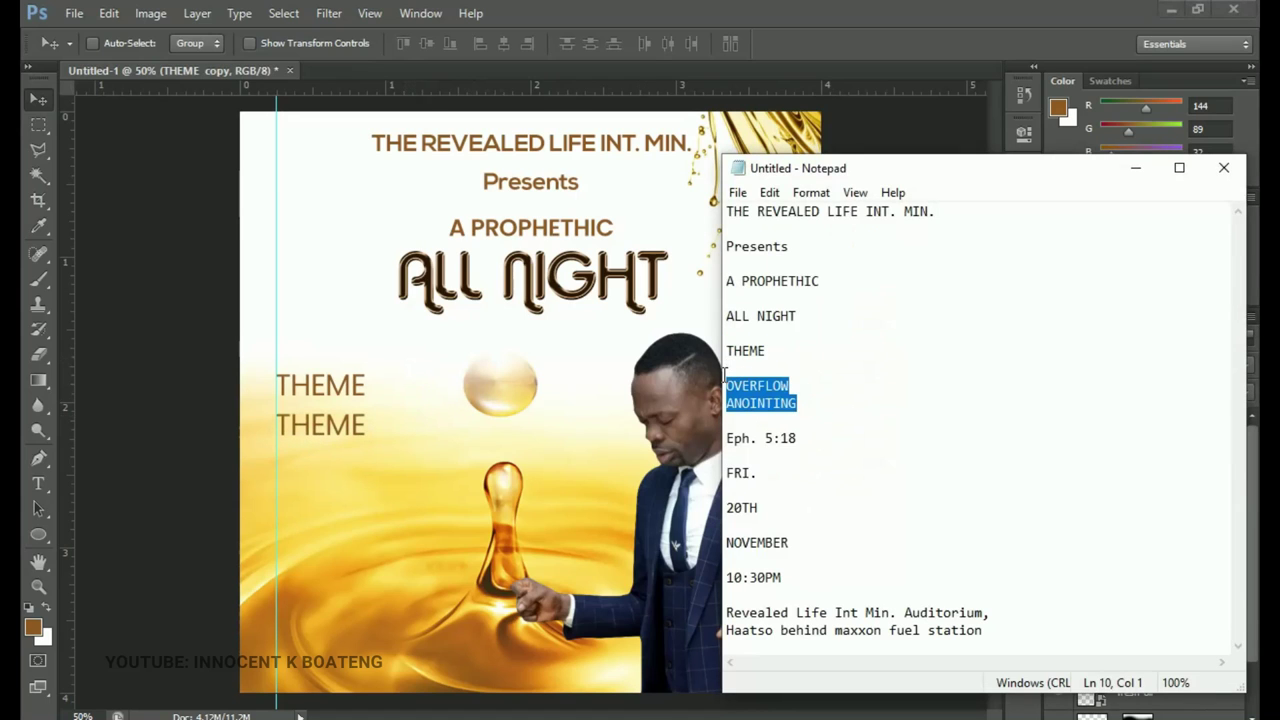
{"action": "key", "text": "alt+Tab"}
Replace the lower "THEME" copy's text with the copied "OVERFLOW ANOINTING" and left-align it
{"action": "key", "text": "t"}
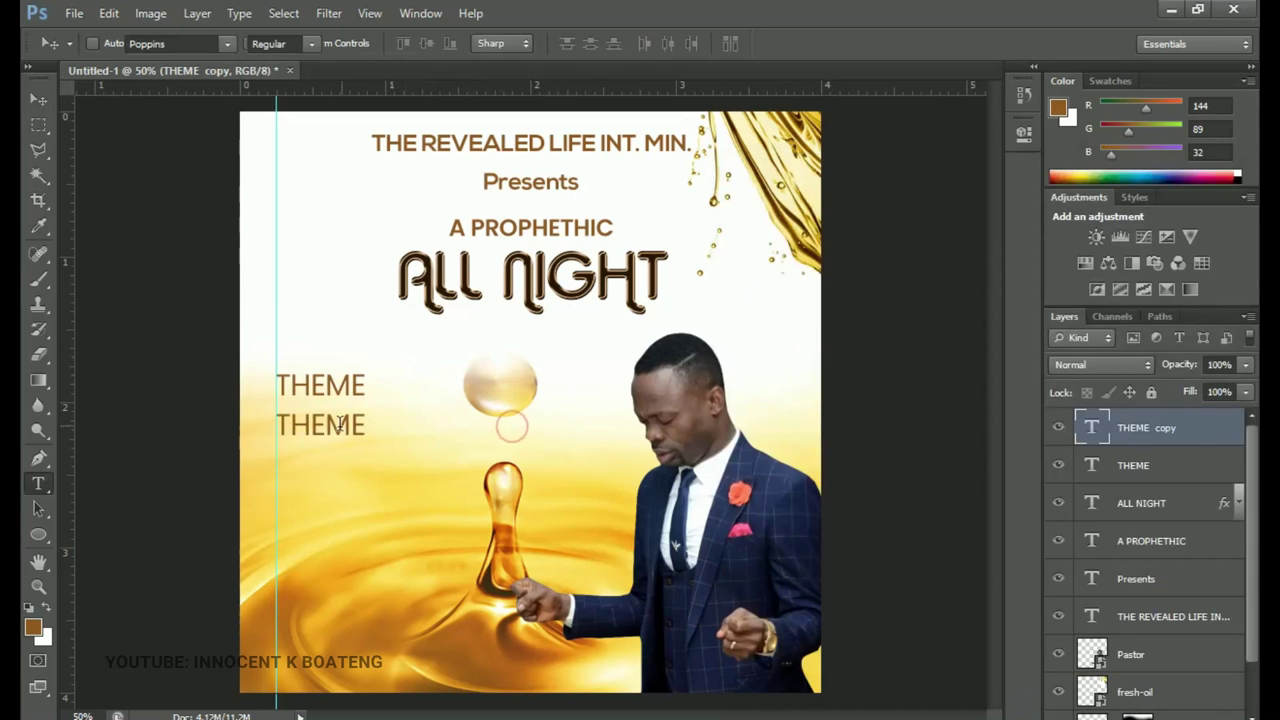
{"action": "double_click", "coordinate": [340, 424]}
{"action": "key", "text": "ctrl+shift+c"}
{"action": "key", "text": "ctrl+v"}
{"action": "key", "text": "ctrl+a"}
{"action": "left_click", "coordinate": [560, 44]}
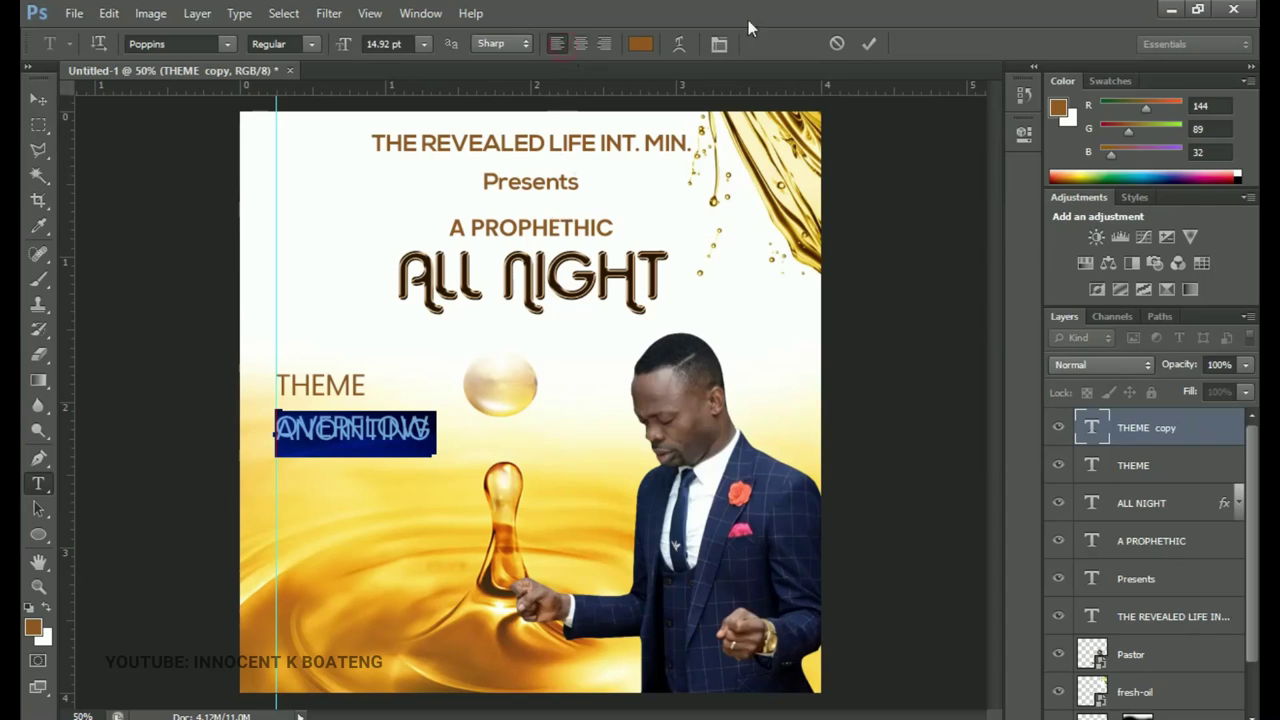
Set the "OVERFLOW ANOINTING" text's leading to 18.12 pt and remove the blank line above it
{"action": "left_click", "coordinate": [719, 44]}
{"action": "left_click", "coordinate": [700, 205]}
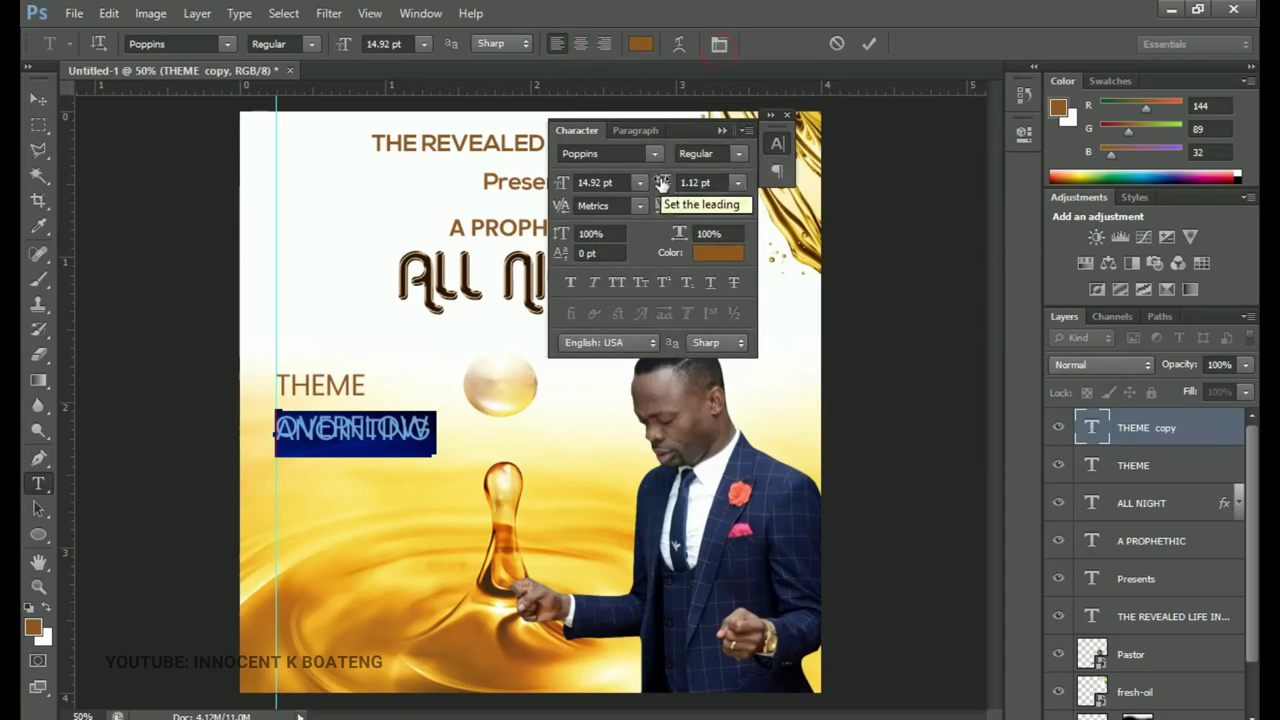
{"action": "mouse_move", "coordinate": [662, 183]}
{"action": "left_mouse_down"}
{"action": "mouse_move", "coordinate": [694, 182]}
{"action": "mouse_move", "coordinate": [680, 182]}
{"action": "left_mouse_up"}
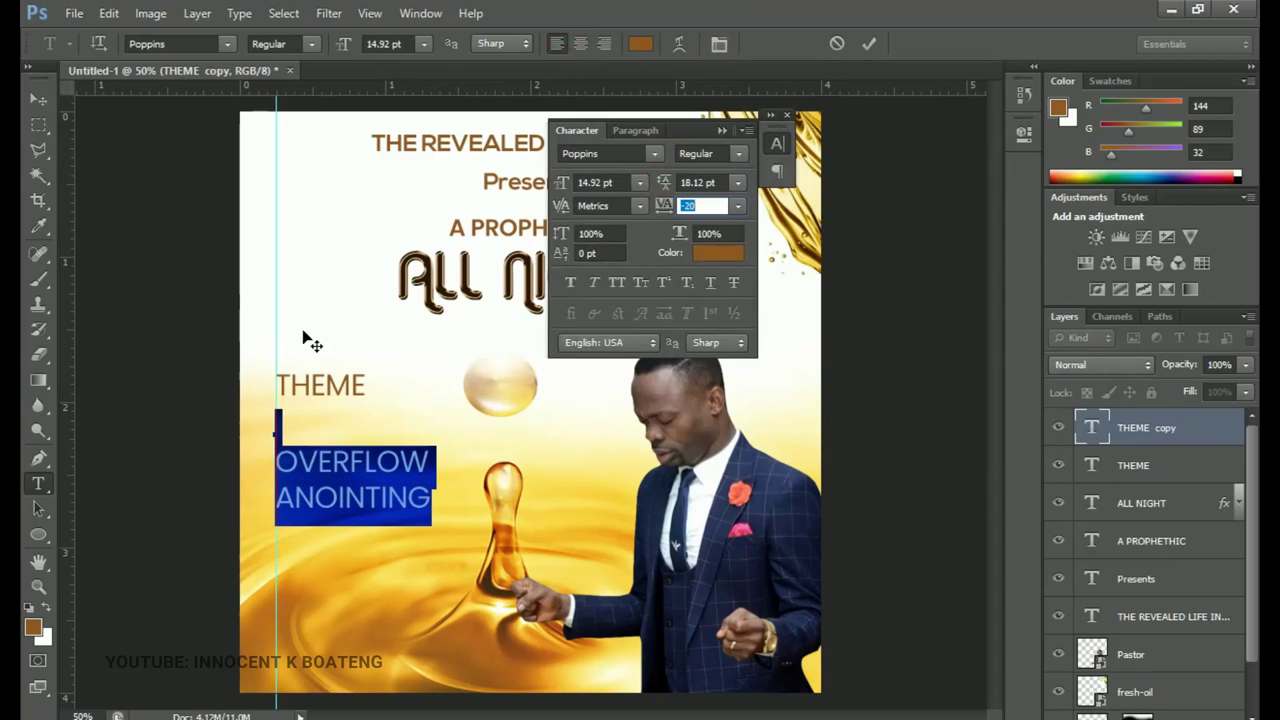
{"action": "left_click", "coordinate": [282, 446]}
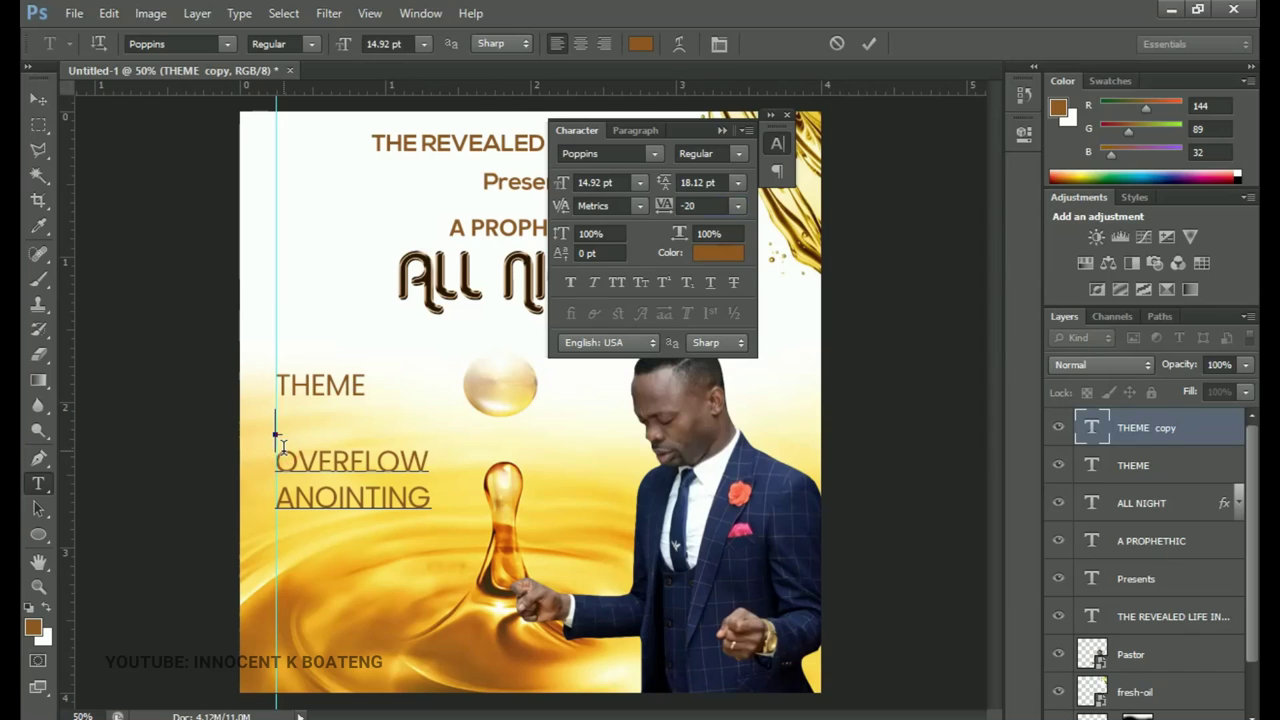
{"action": "key", "text": "BackSpace"}
Change the font style of the whole "OVERFLOW ANOINTING" text to SemiBold
{"action": "key", "text": "ctrl+a"}
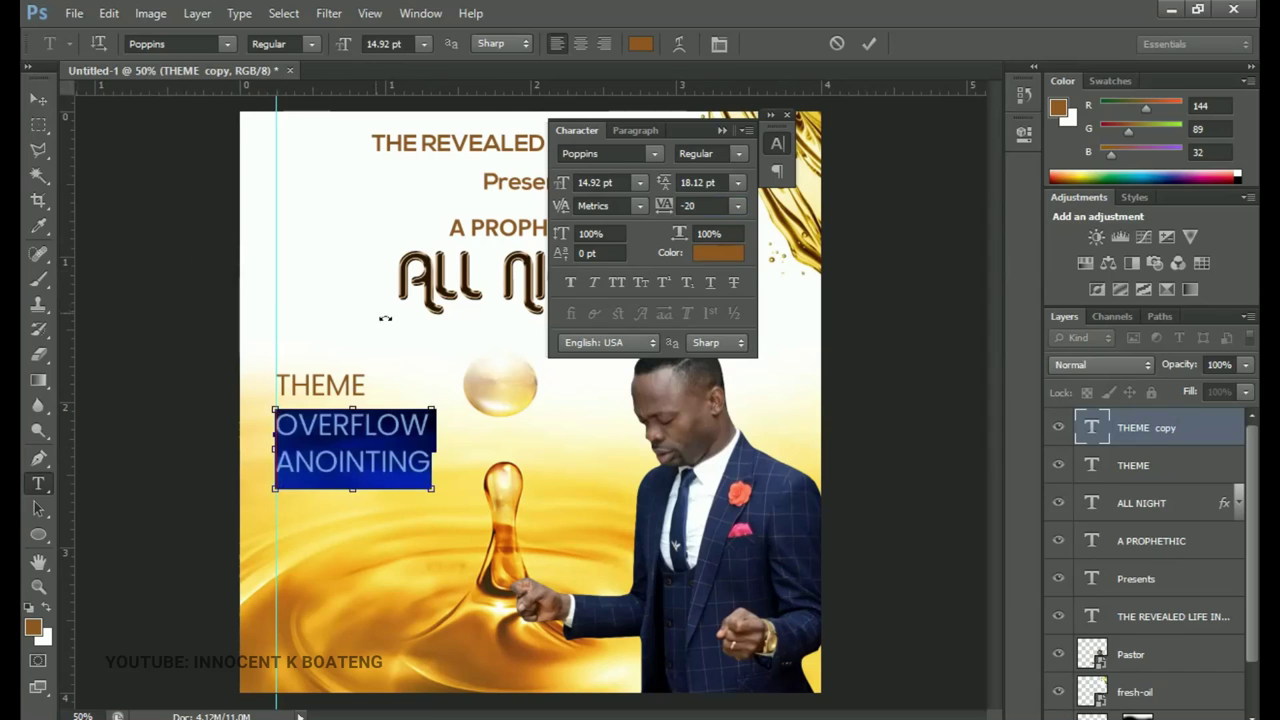
{"action": "left_click", "coordinate": [307, 44]}
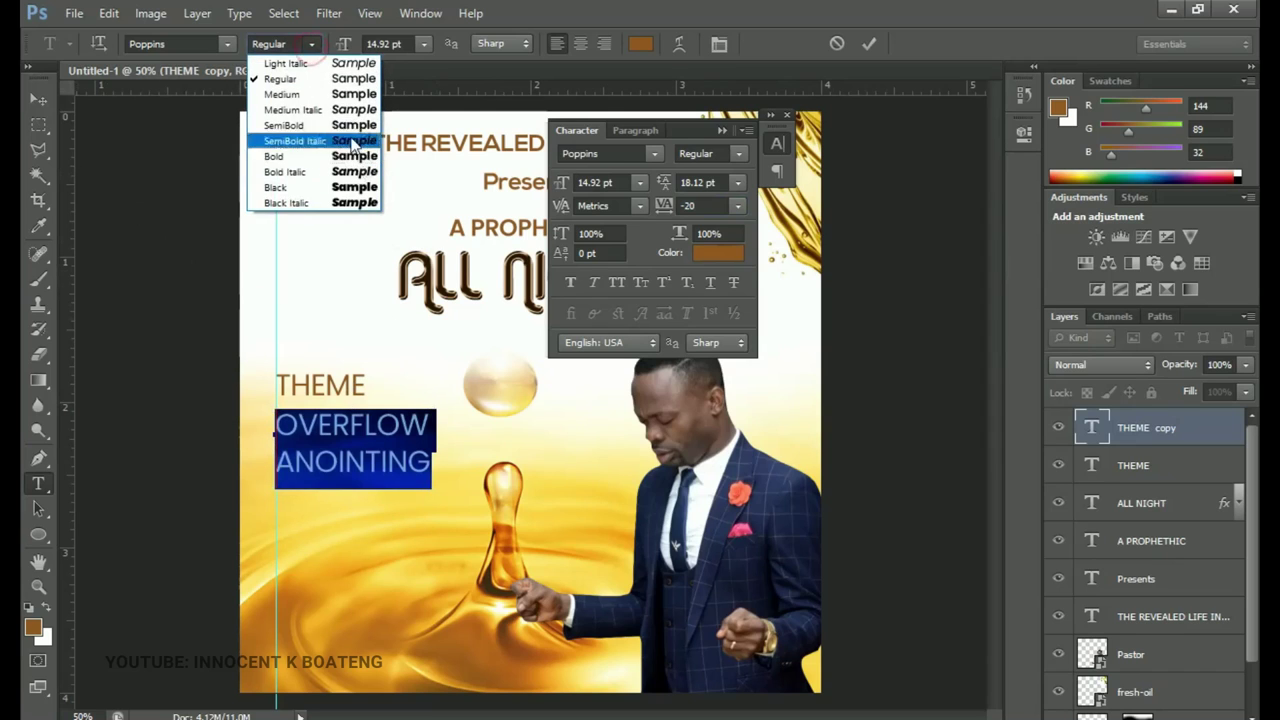
{"action": "left_click", "coordinate": [347, 128]}
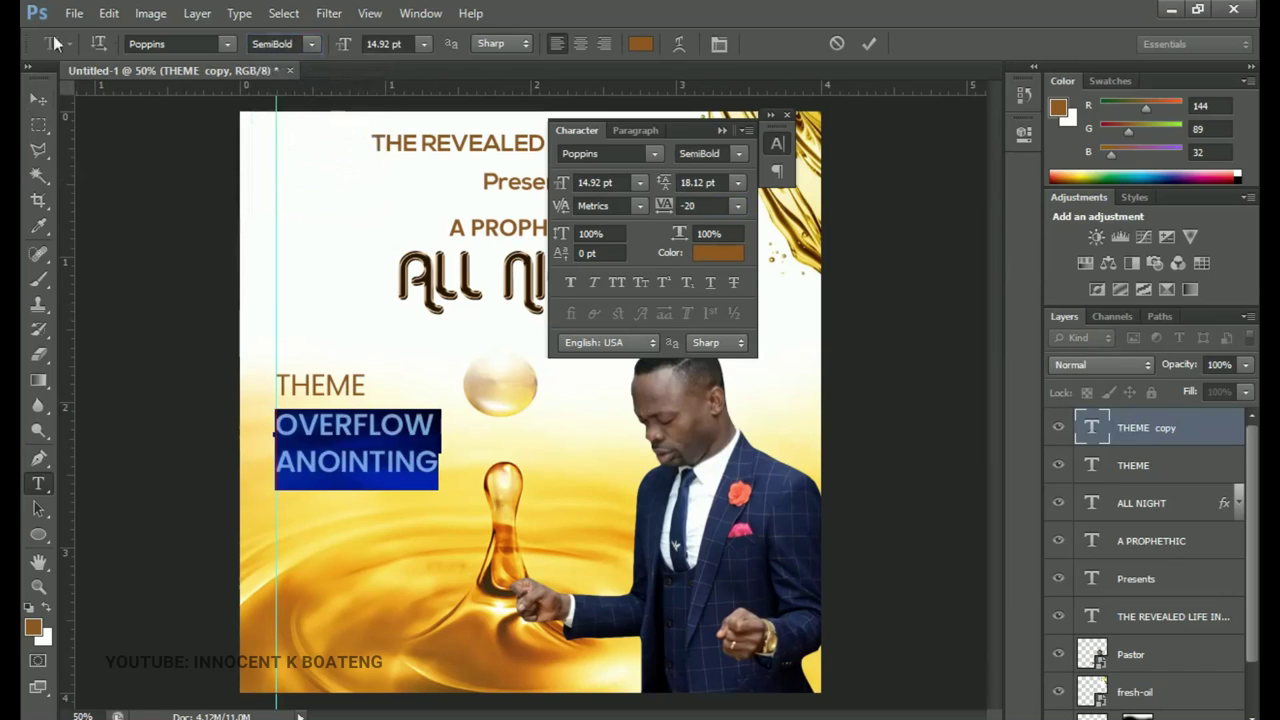
Scale up the "OVERFLOW ANOINTING" text from its upper corner at the guide until its font size is about 20.86 pt
{"action": "left_click", "coordinate": [41, 121]}
{"action": "key", "text": "ctrl+t"}
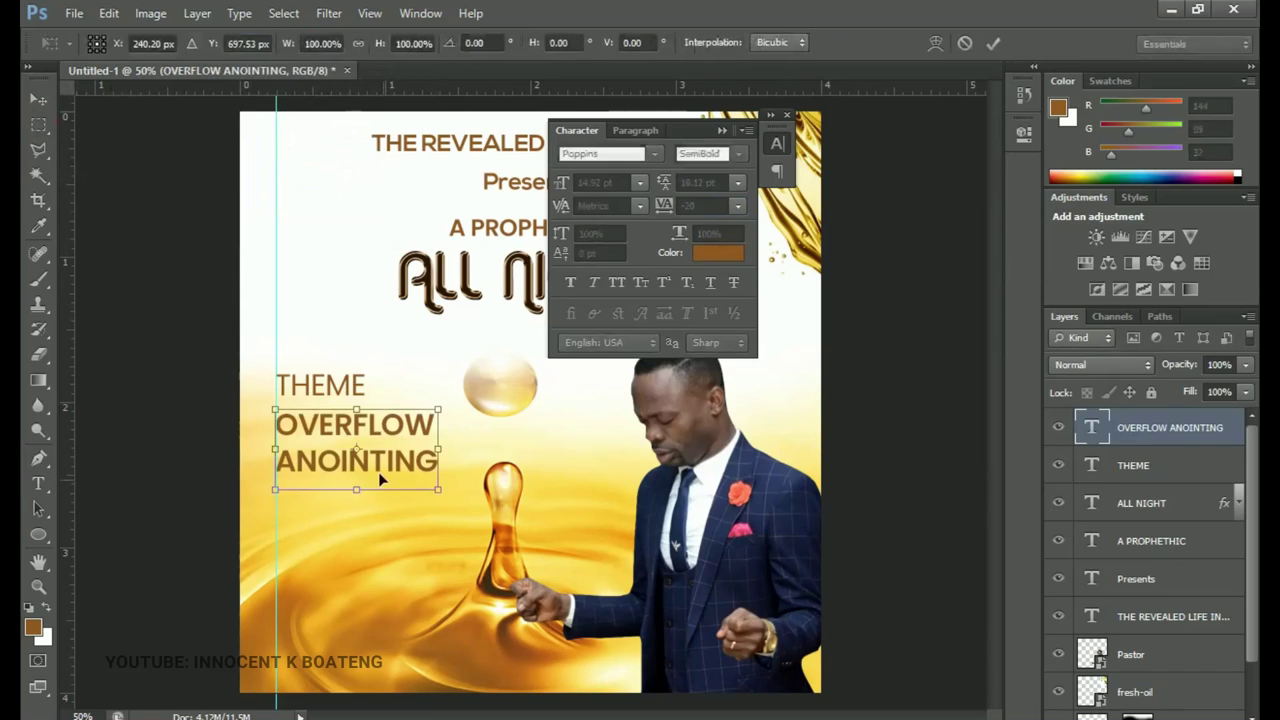
{"action": "left_click_drag", "start_coordinate": [433, 488], "coordinate": [500, 502]}
{"action": "key", "text": "Return"}
Tighten the leading of the whole "OVERFLOW ANOINTING" text to 18.33 pt
{"action": "key", "text": "t"}
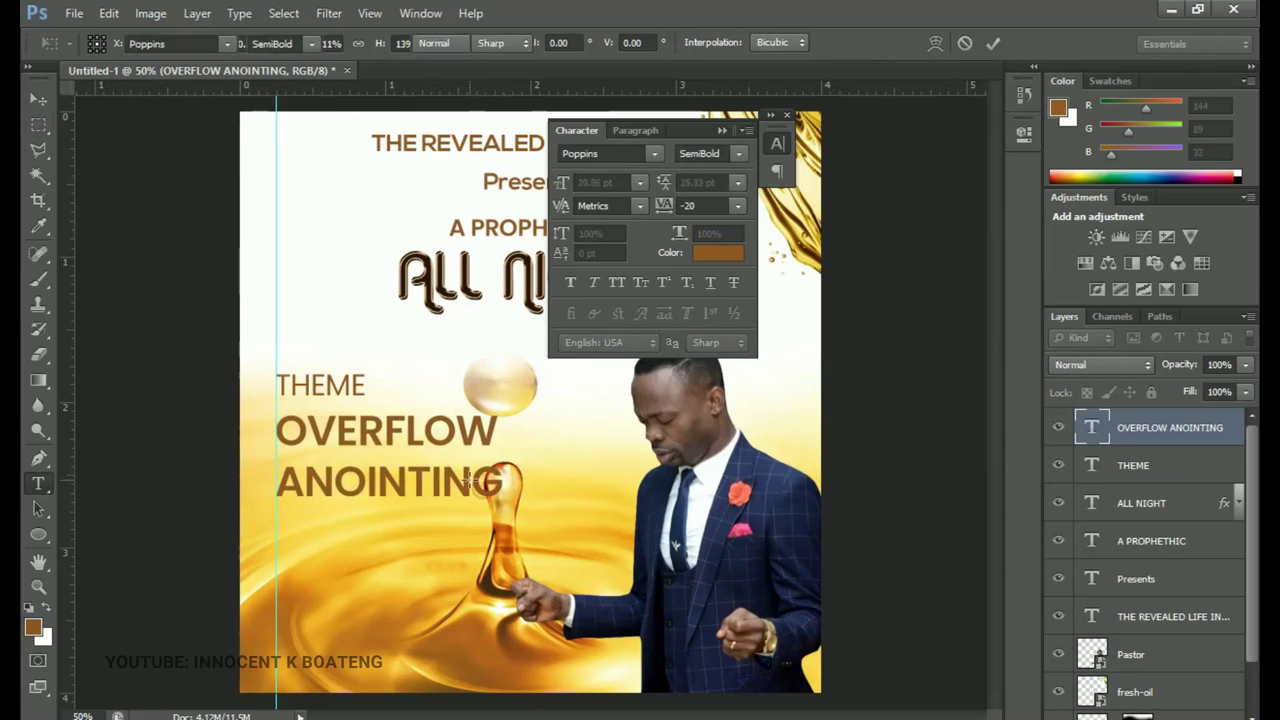
{"action": "key", "text": "ctrl+a"}
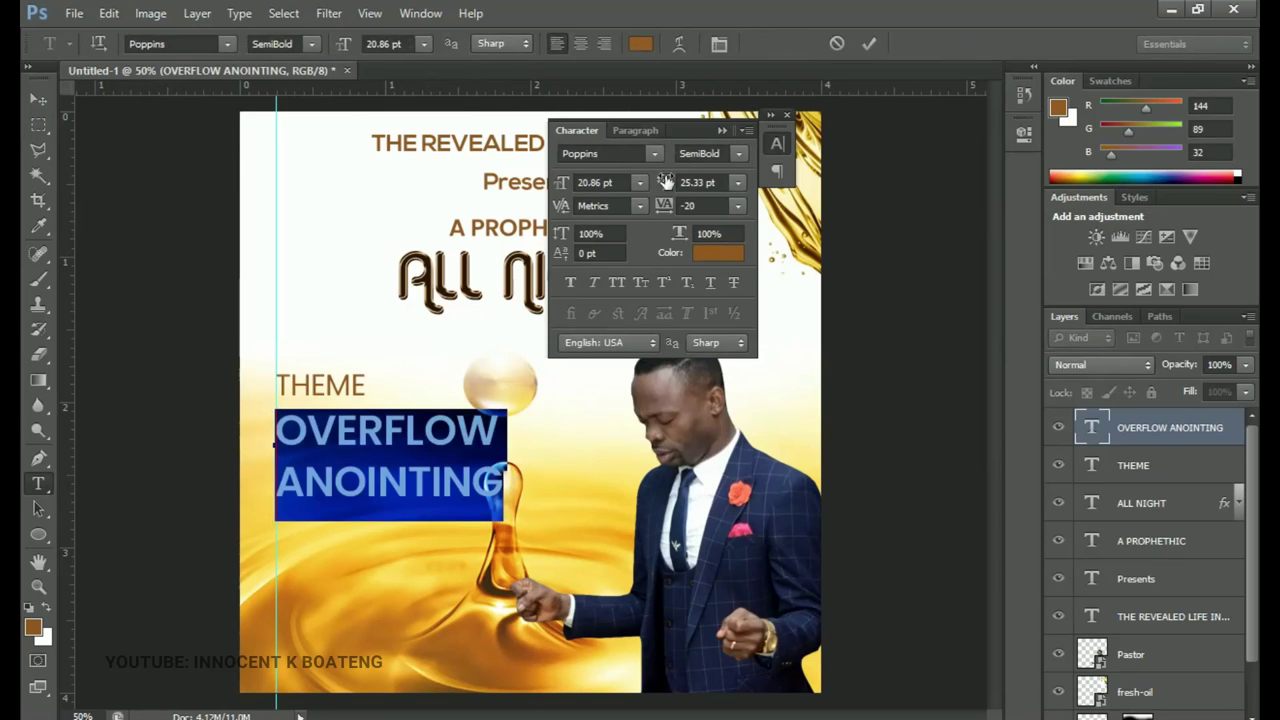
{"action": "left_click", "coordinate": [665, 183]}
{"action": "key", "text": "Down"}
{"action": "key", "text": "Down"}
{"action": "key", "text": "Down"}
{"action": "key", "text": "Down"}
{"action": "key", "text": "Down"}
{"action": "key", "text": "Down"}
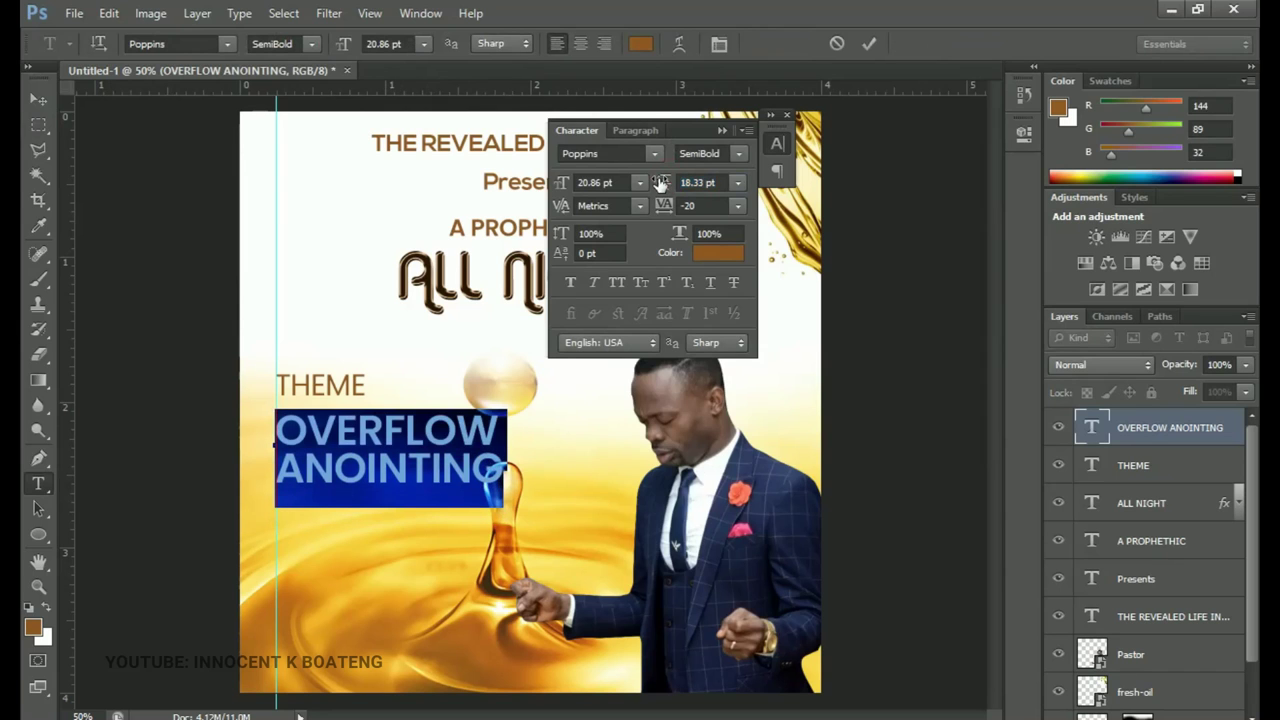
{"action": "left_click", "coordinate": [40, 98]}
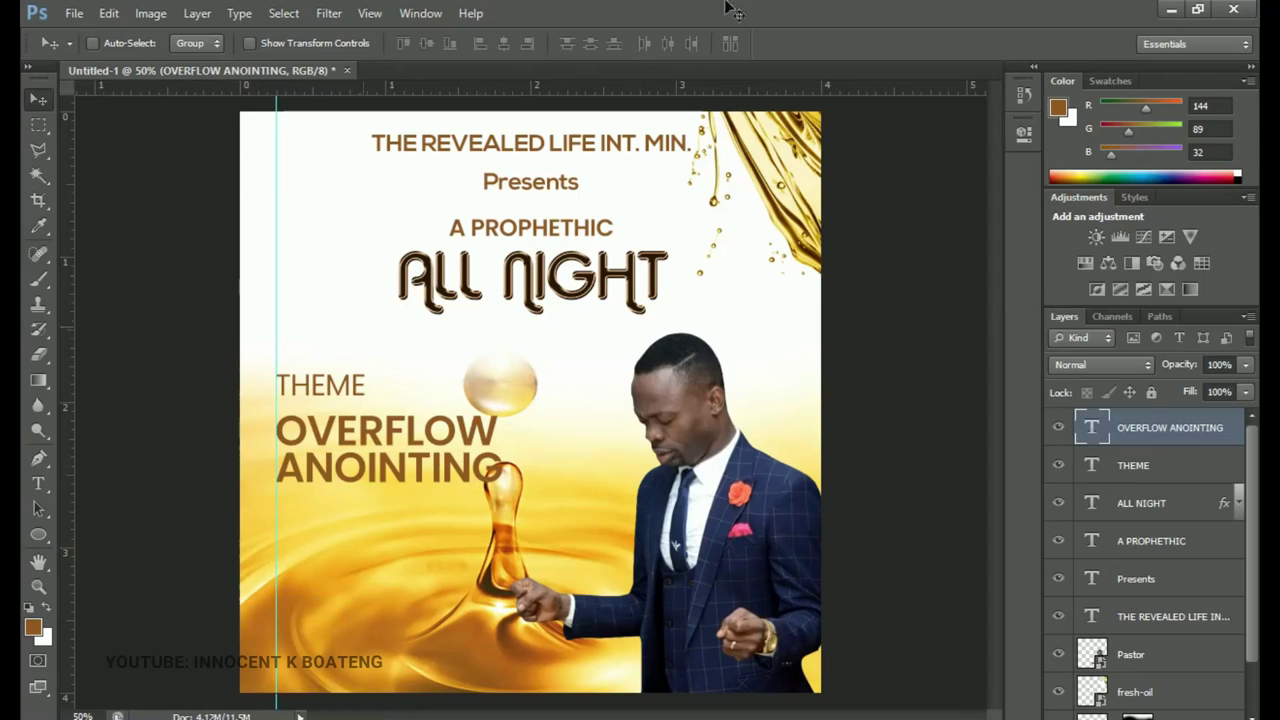
Place the "oil" image from the All Night Flyer Resource folder into the flyer, directly above the fresh-oil layer
{"action": "key", "text": "alt+Tab"}
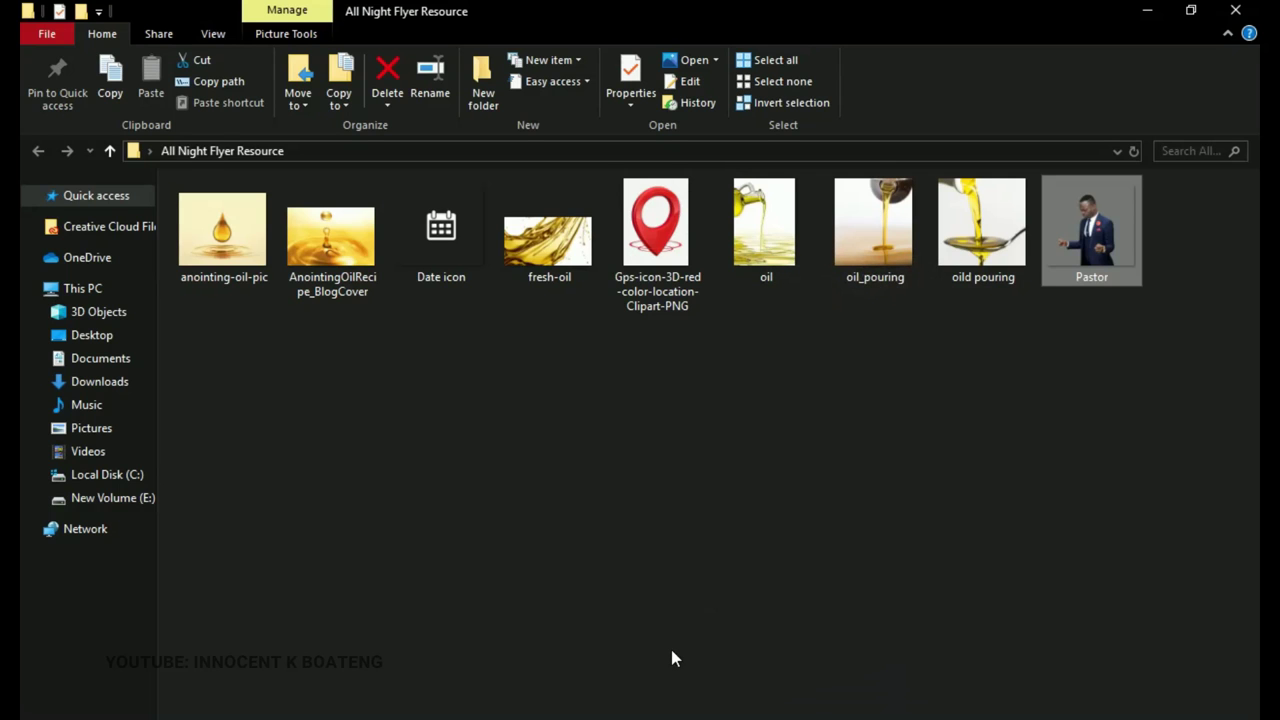
{"action": "key", "text": "alt+Tab"}
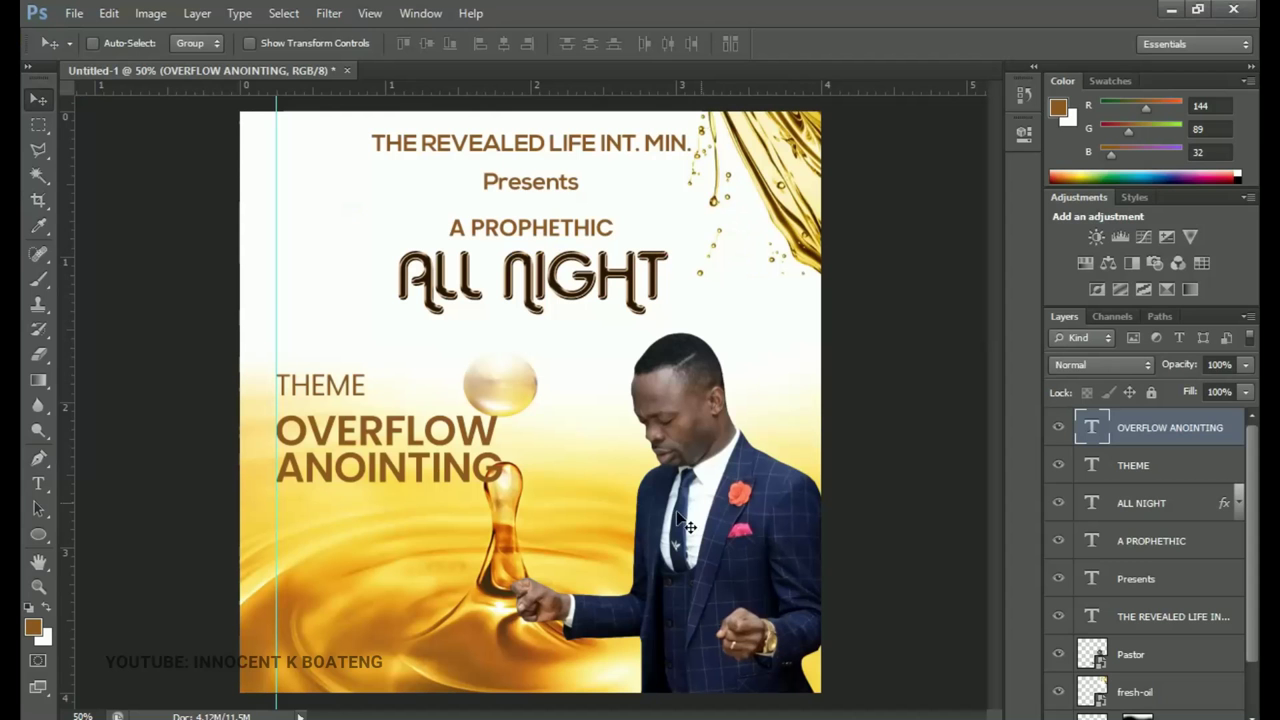
{"action": "left_click", "coordinate": [1146, 470]}
{"action": "left_click", "coordinate": [1151, 508]}
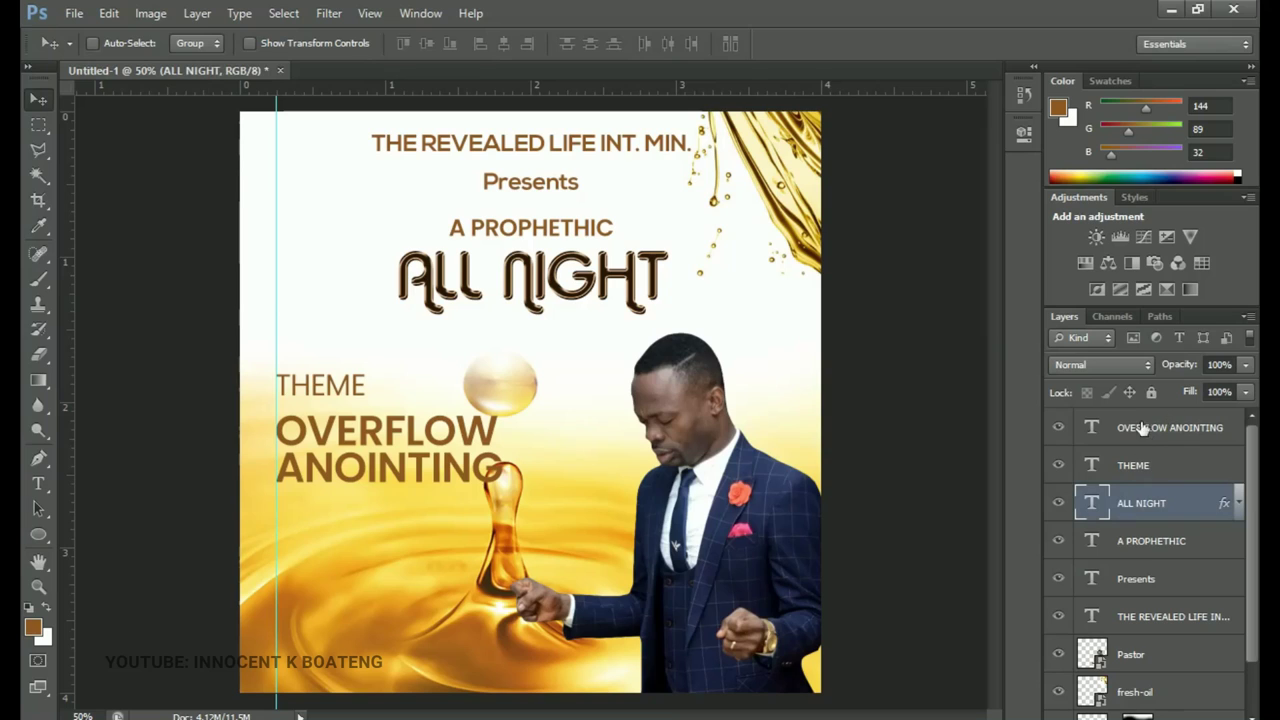
{"action": "scroll", "coordinate": [1147, 550], "scroll_direction": "down", "scroll_amount": 2}
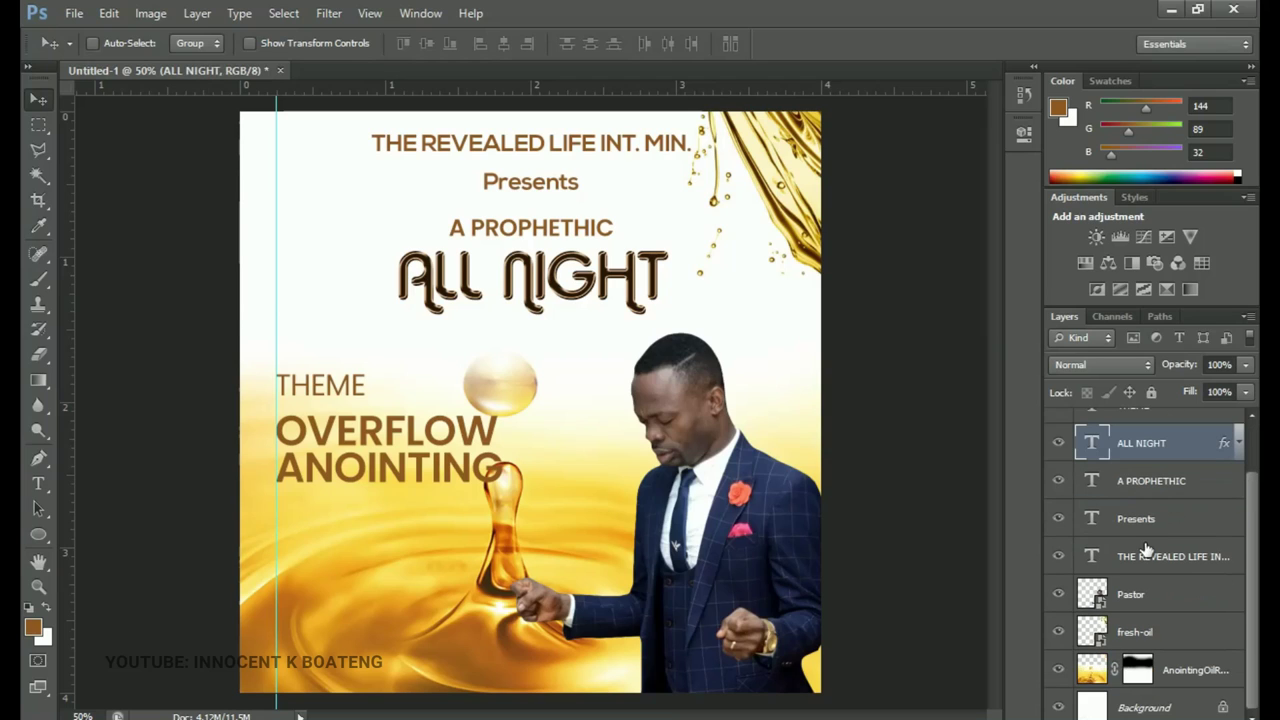
{"action": "left_click", "coordinate": [1178, 682]}
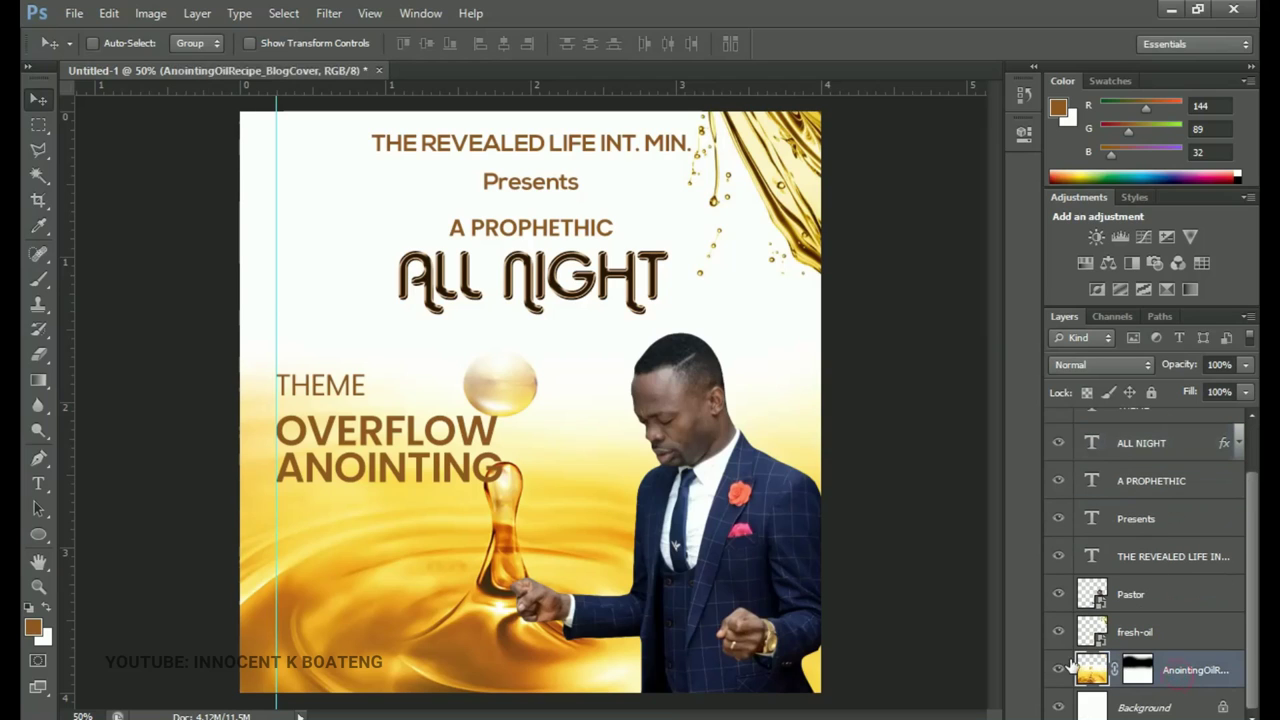
{"action": "left_click", "coordinate": [1155, 633]}
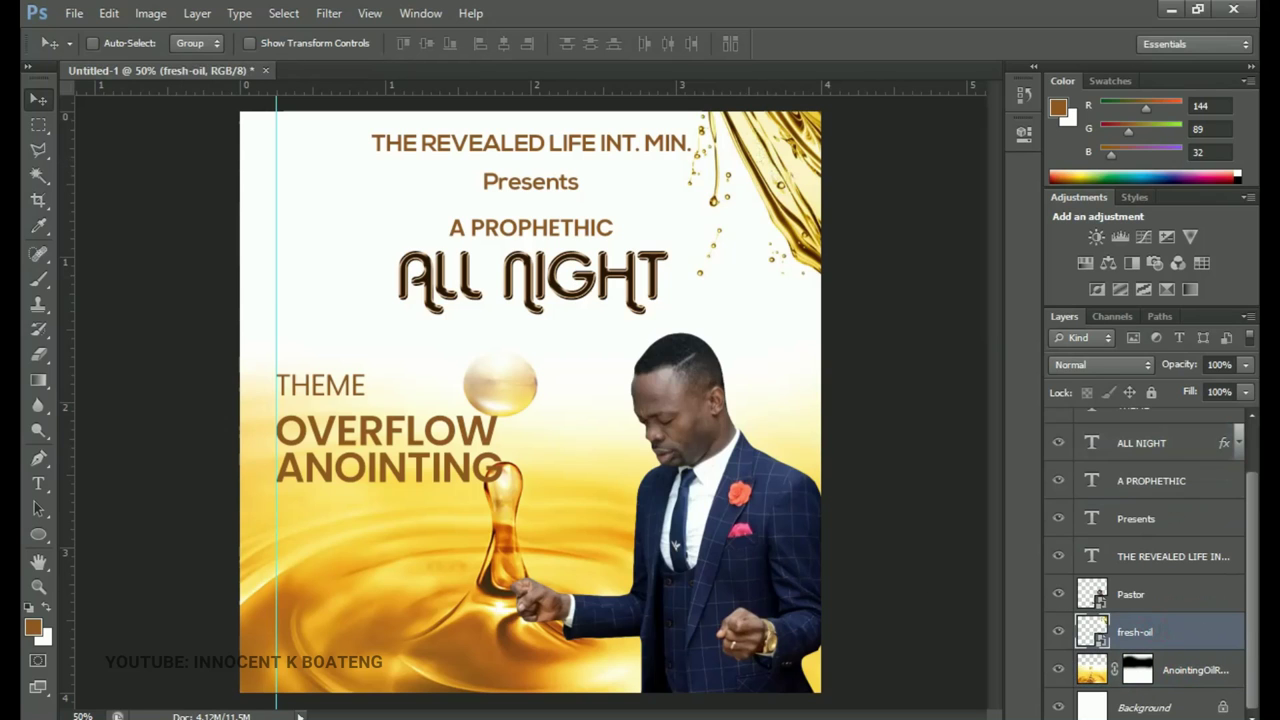
{"action": "key", "text": "alt+Tab"}
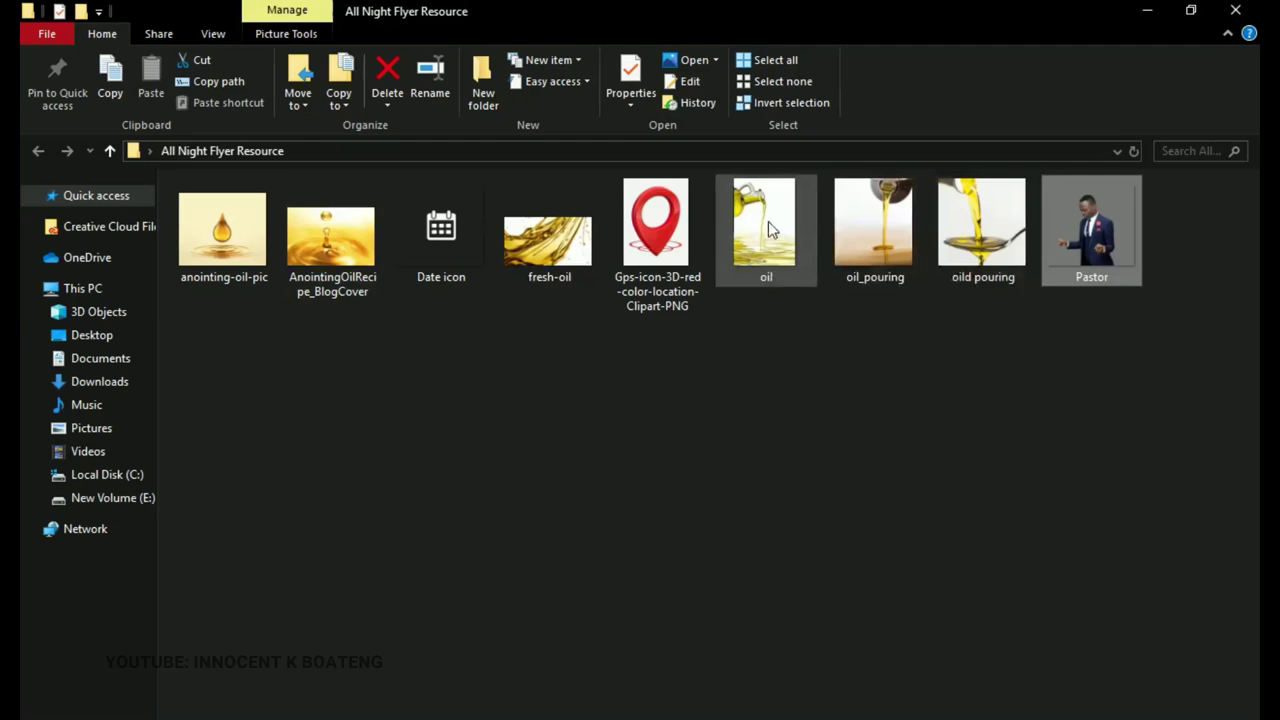
{"action": "left_click_drag", "start_coordinate": [986, 298], "coordinate": [832, 216]}
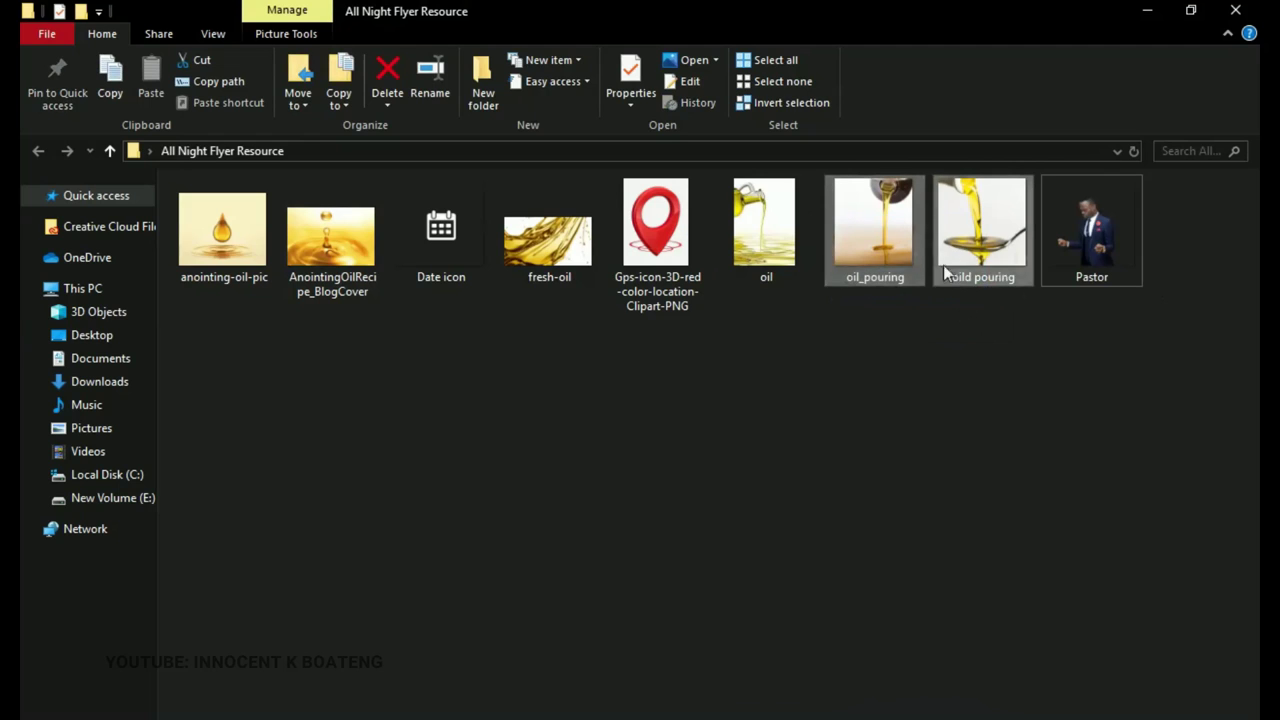
{"action": "left_click", "coordinate": [748, 252]}
{"action": "left_click_drag", "start_coordinate": [761, 252], "coordinate": [329, 283]}
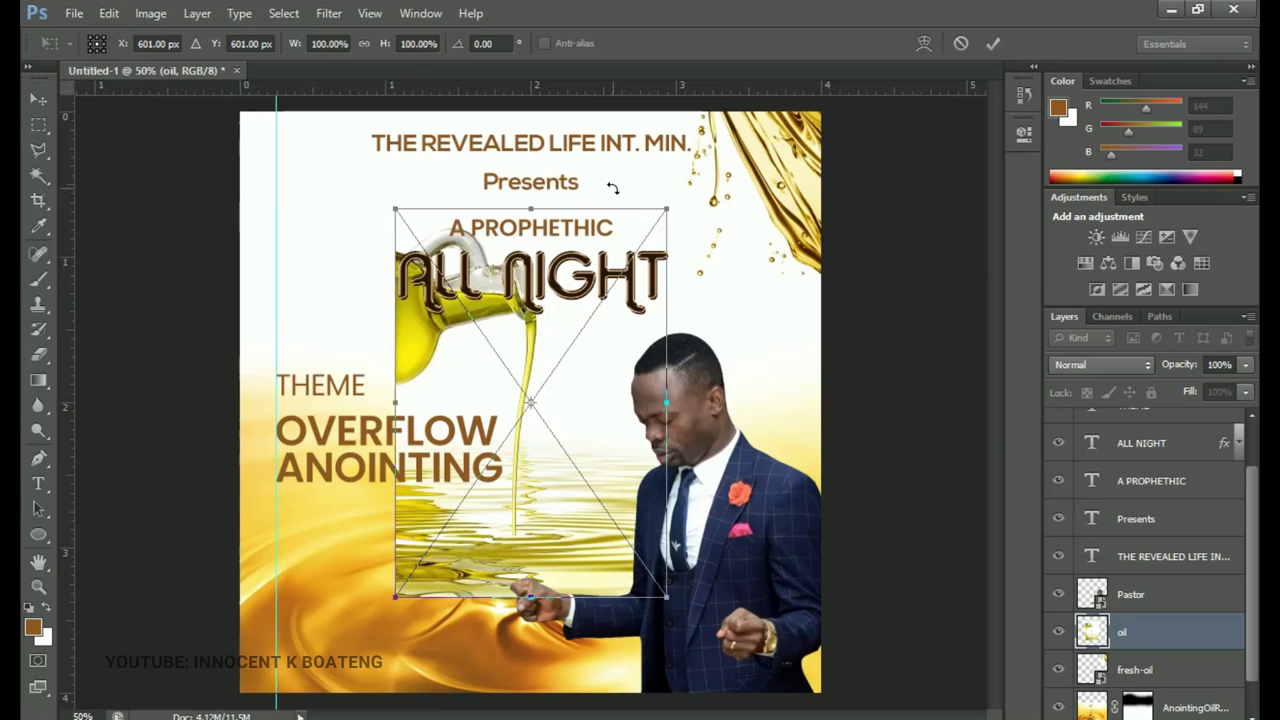
Move the placed oil image so its jug sits at the flyer's upper-left edge, and rasterize its layer
{"action": "left_click_drag", "start_coordinate": [634, 392], "coordinate": [470, 312]}
{"action": "key", "text": "Return"}
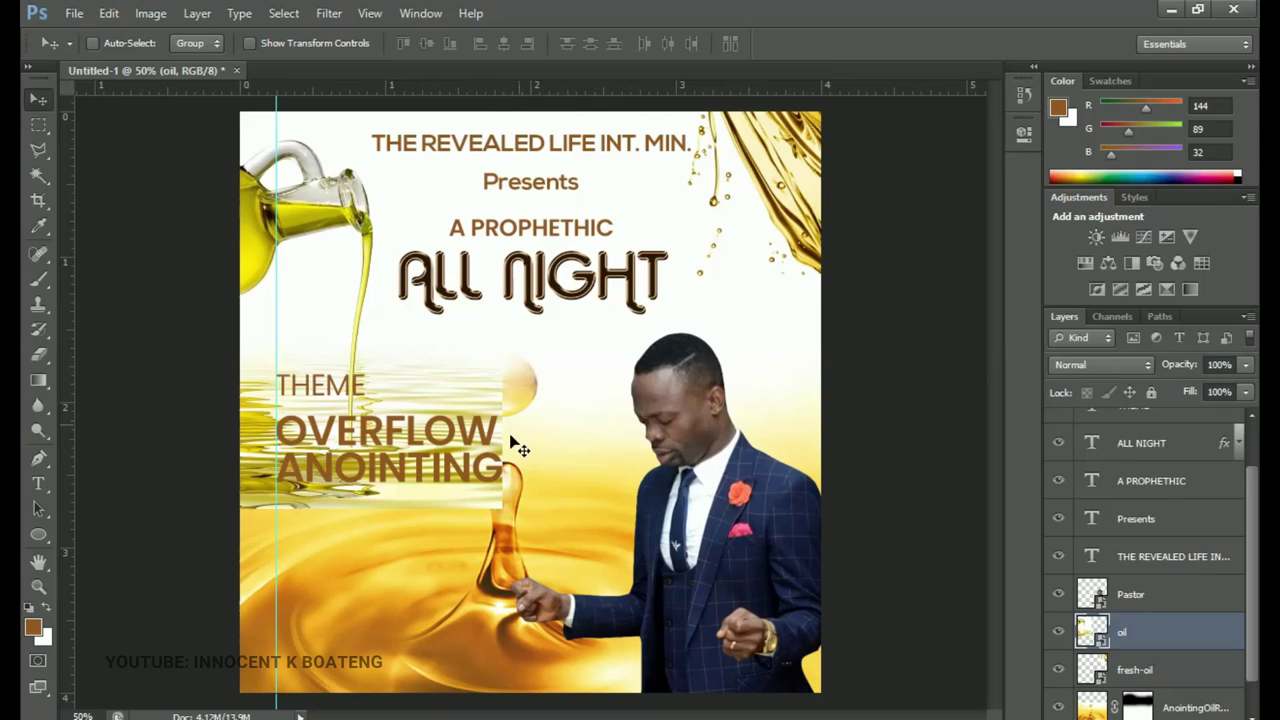
{"action": "right_click", "coordinate": [1133, 631]}
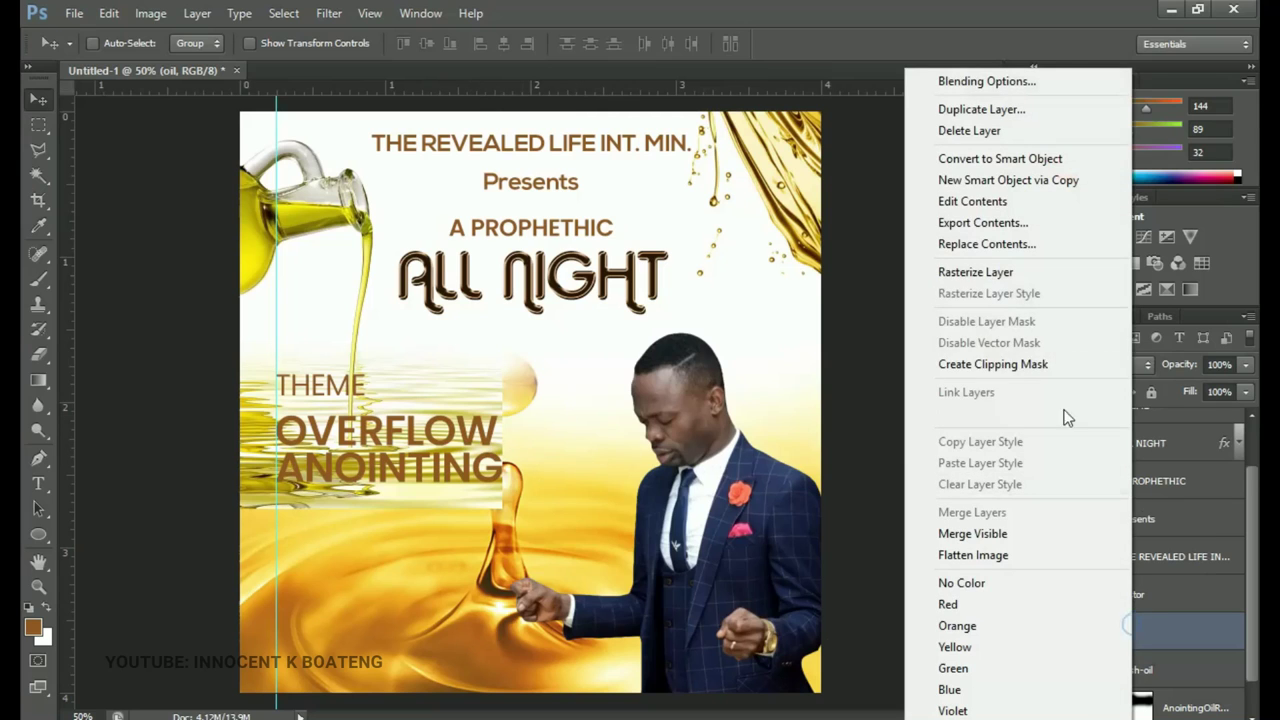
{"action": "left_click", "coordinate": [976, 276]}
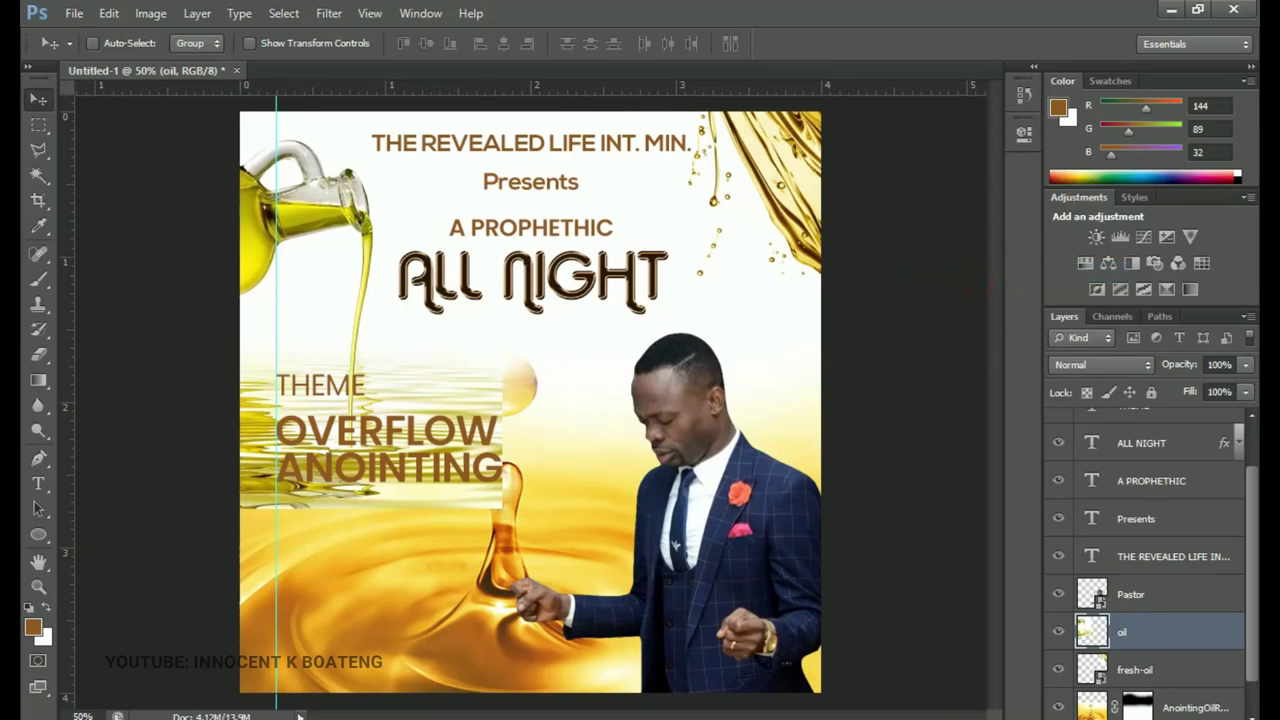
Add a mask to the oil layer and paint black with a size 200 brush over the image's lower and right edges to blend them
{"action": "left_click", "coordinate": [1132, 716]}
{"action": "key", "text": "b"}
{"action": "mouse_move", "coordinate": [508, 518]}
{"action": "left_mouse_down"}
{"action": "mouse_move", "coordinate": [446, 510]}
{"action": "mouse_move", "coordinate": [458, 496]}
{"action": "mouse_move", "coordinate": [413, 482]}
{"action": "mouse_move", "coordinate": [305, 494]}
{"action": "mouse_move", "coordinate": [221, 458]}
{"action": "mouse_move", "coordinate": [239, 477]}
{"action": "mouse_move", "coordinate": [411, 481]}
{"action": "mouse_move", "coordinate": [516, 434]}
{"action": "mouse_move", "coordinate": [533, 388]}
{"action": "mouse_move", "coordinate": [535, 277]}
{"action": "mouse_move", "coordinate": [525, 442]}
{"action": "mouse_move", "coordinate": [460, 416]}
{"action": "mouse_move", "coordinate": [364, 481]}
{"action": "mouse_move", "coordinate": [267, 447]}
{"action": "mouse_move", "coordinate": [250, 420]}
{"action": "mouse_move", "coordinate": [197, 424]}
{"action": "mouse_move", "coordinate": [250, 480]}
{"action": "mouse_move", "coordinate": [429, 472]}
{"action": "mouse_move", "coordinate": [484, 427]}
{"action": "left_mouse_up"}
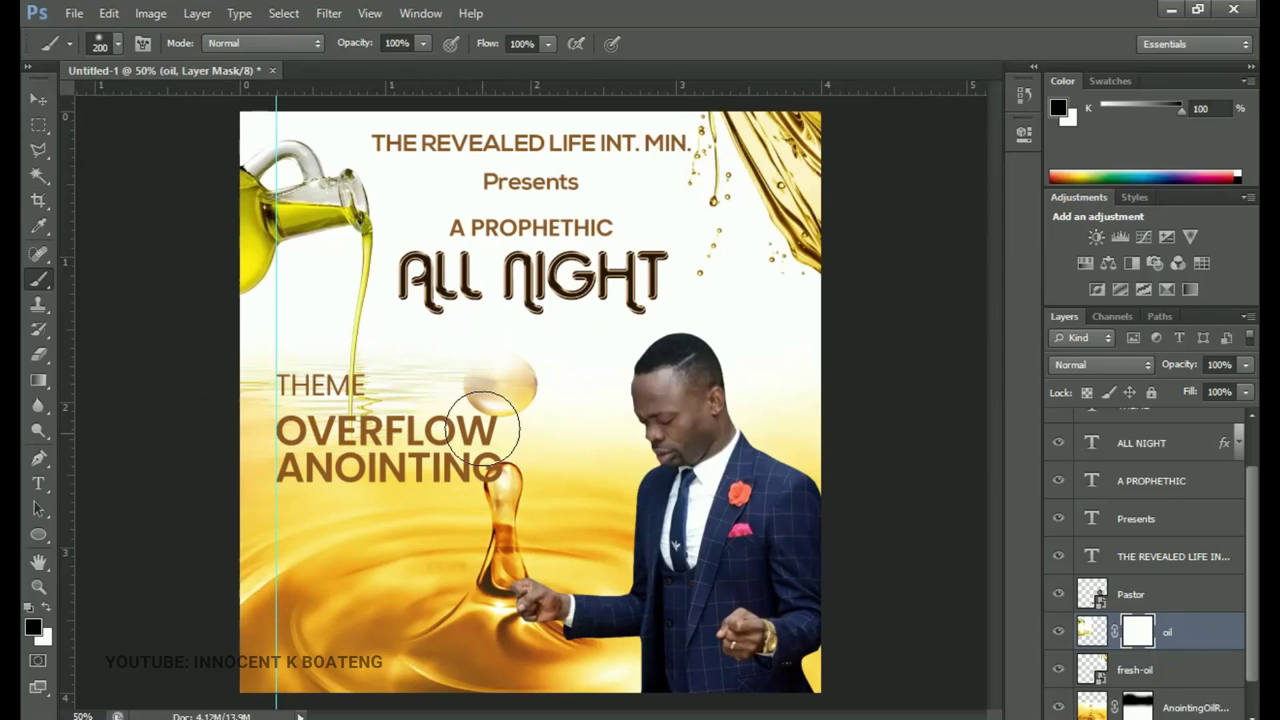
{"action": "left_click", "coordinate": [1090, 632]}
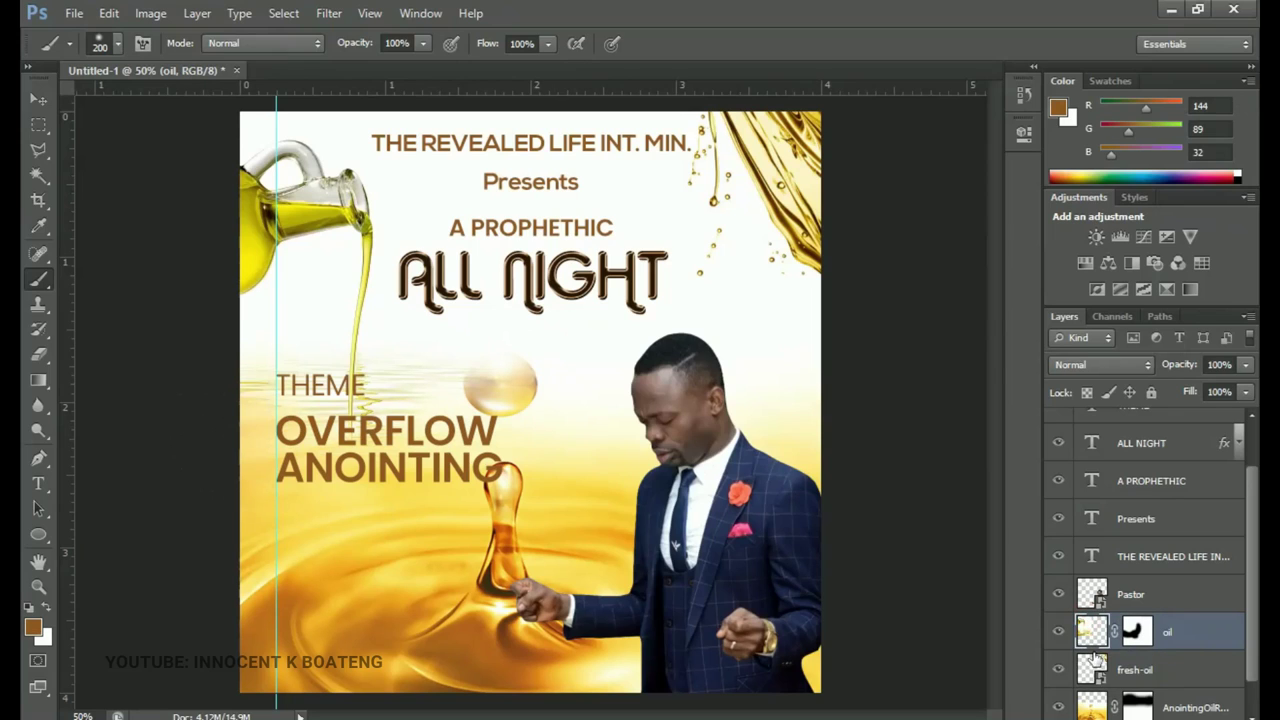
{"action": "left_click", "coordinate": [1140, 636]}
{"action": "left_click", "coordinate": [1092, 631]}
{"action": "left_click", "coordinate": [1138, 632]}
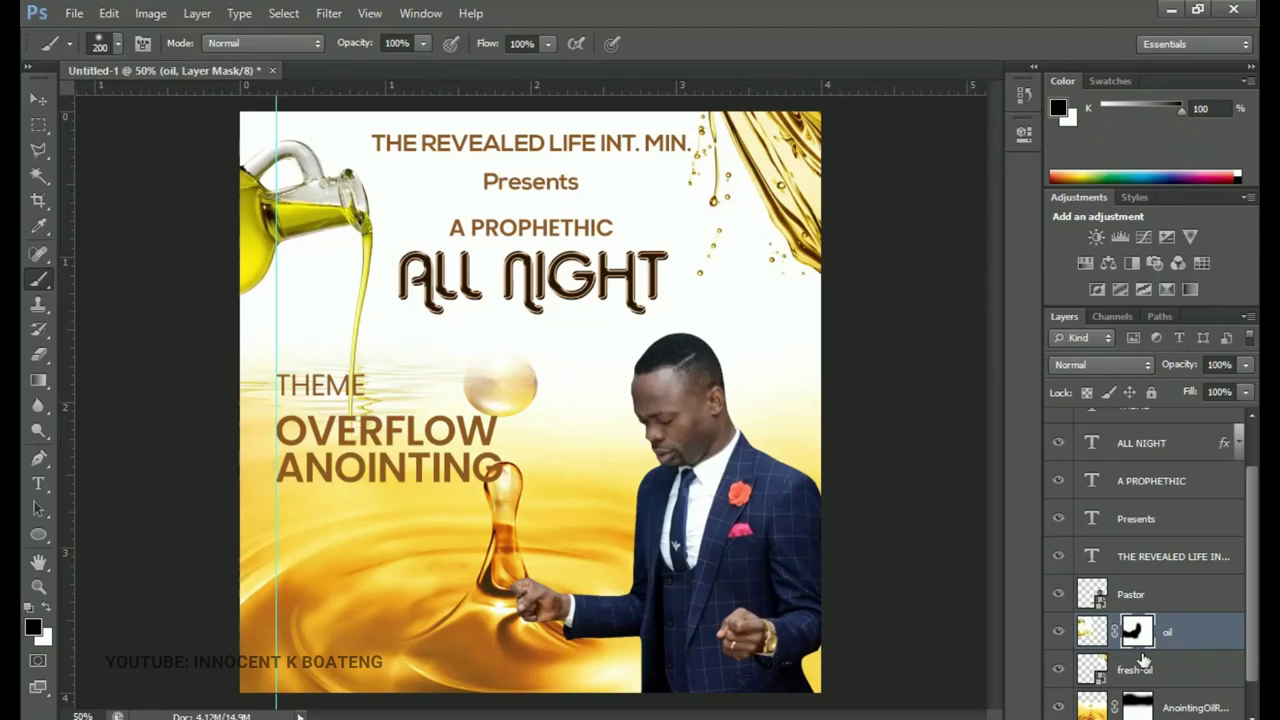
{"action": "left_click", "coordinate": [1096, 631]}
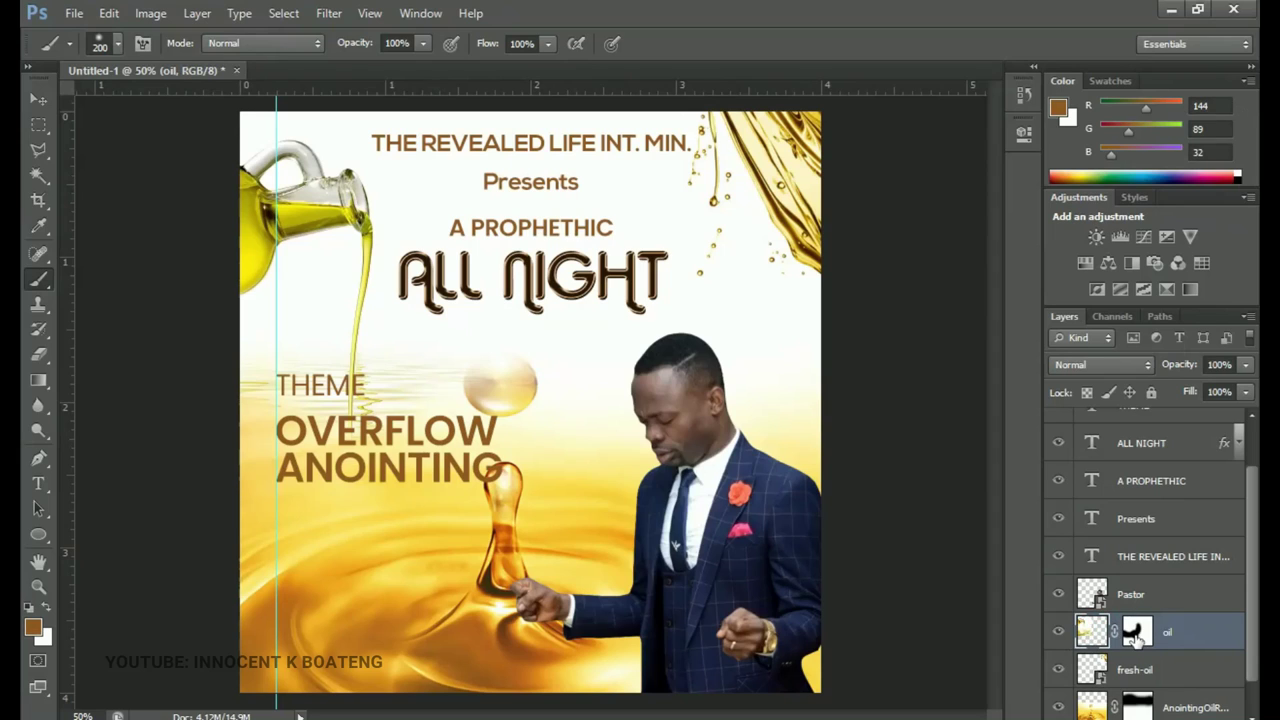
{"action": "left_click", "coordinate": [1137, 638]}
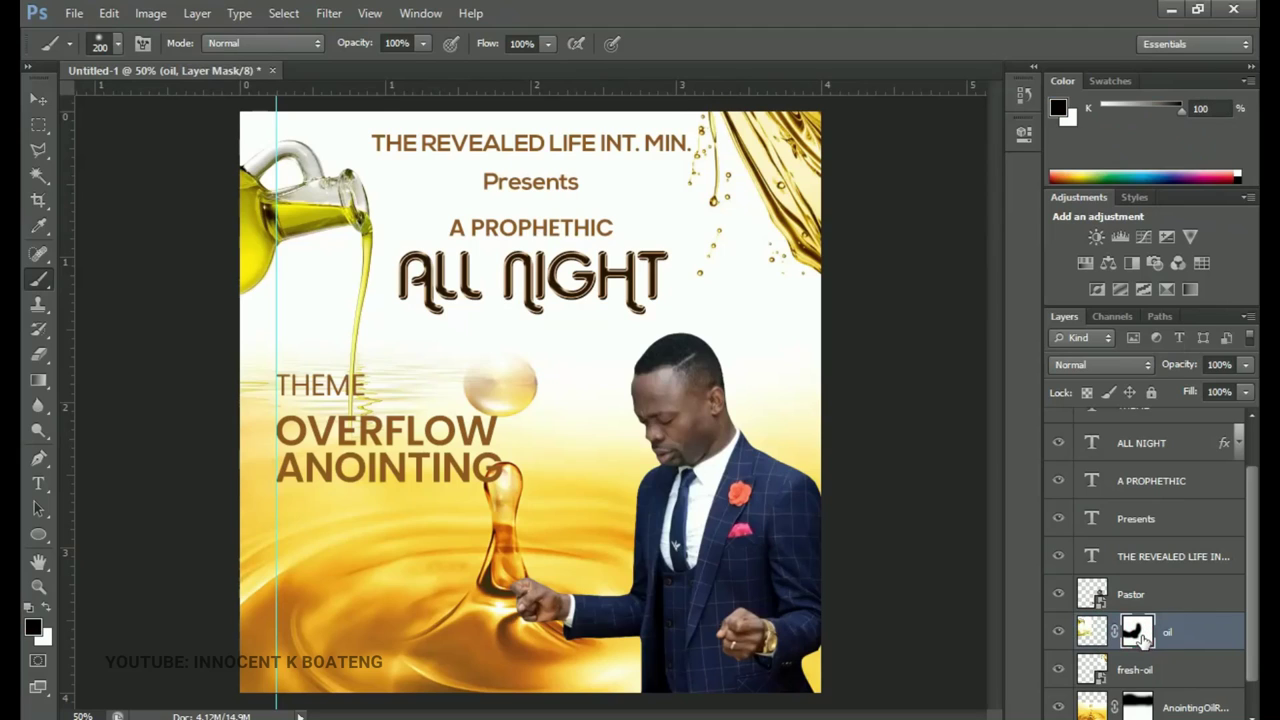
Raise the saturation of the oil layer's image, not its mask, to +20 with Hue/Saturation
{"action": "left_click", "coordinate": [1090, 632]}
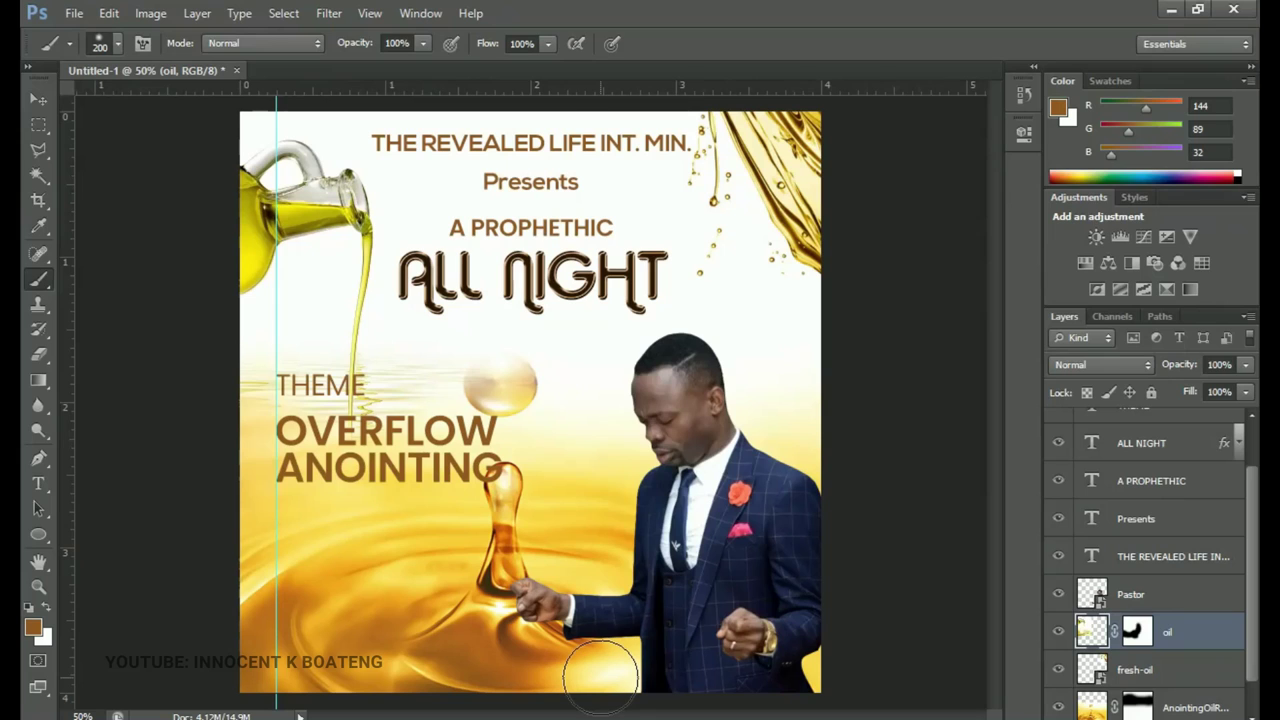
{"action": "key", "text": "ctrl+u"}
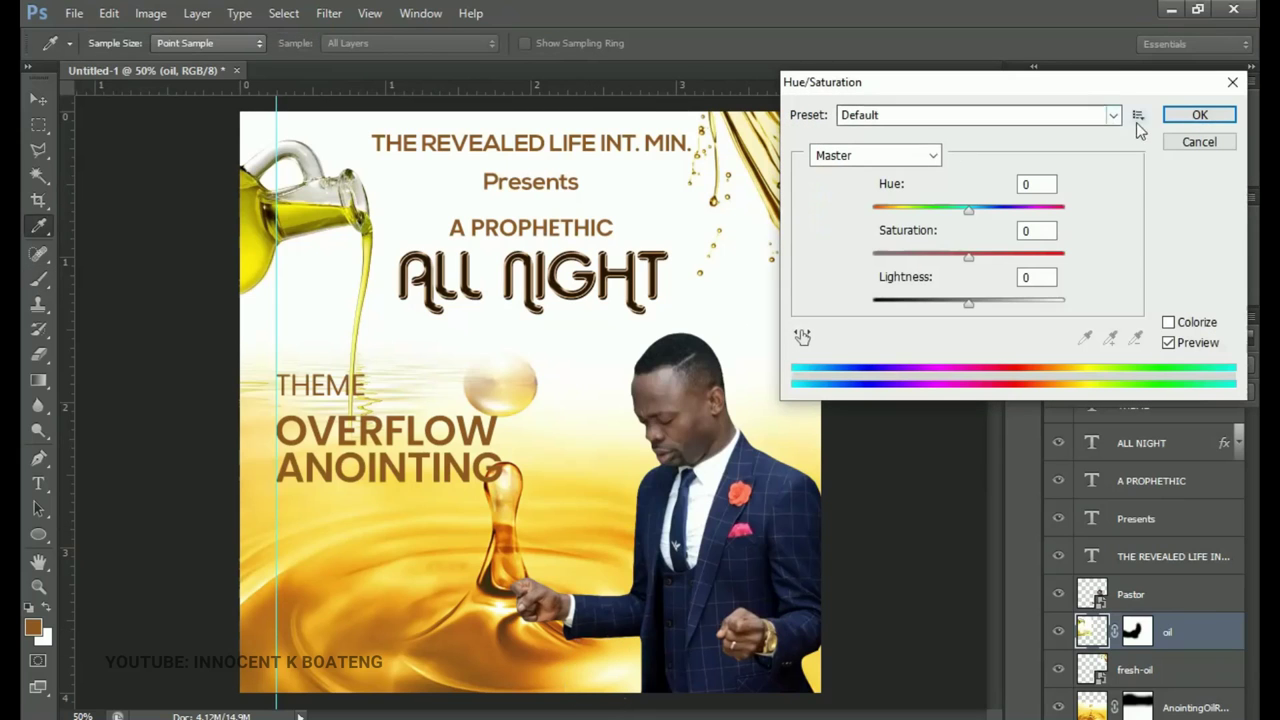
{"action": "left_click_drag", "start_coordinate": [1114, 86], "coordinate": [992, 122]}
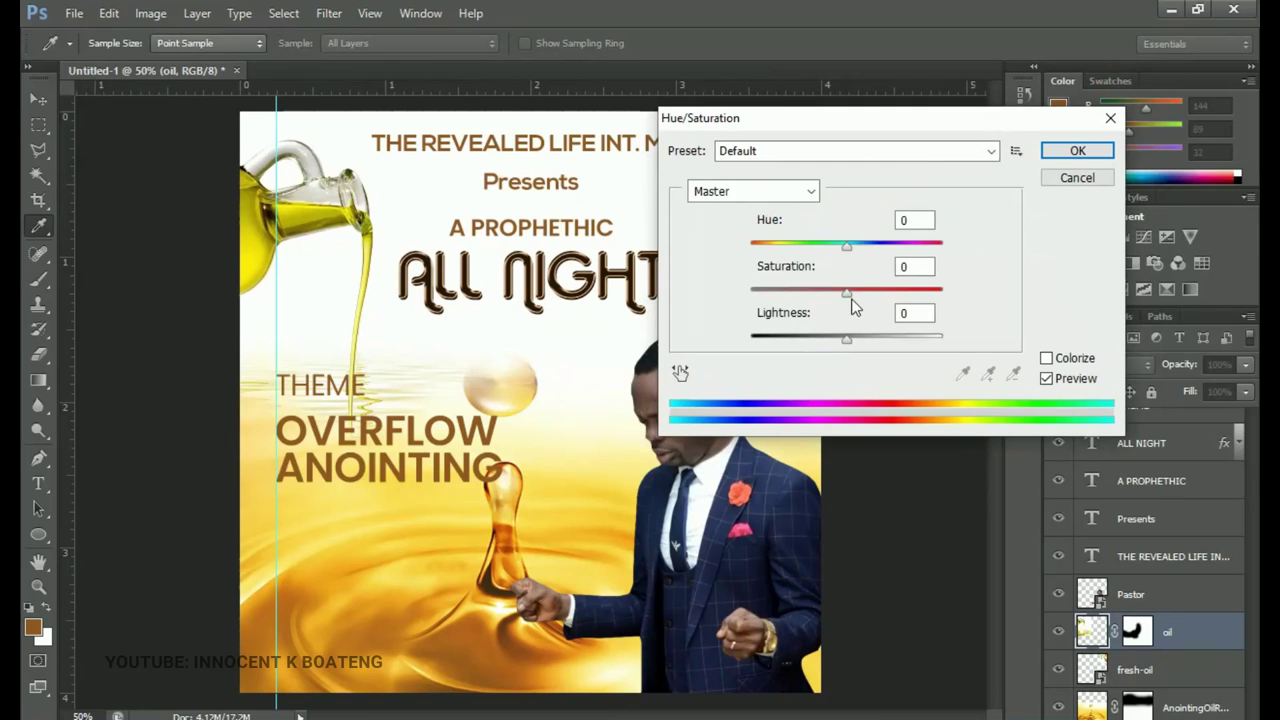
{"action": "mouse_move", "coordinate": [847, 291]}
{"action": "left_mouse_down"}
{"action": "mouse_move", "coordinate": [887, 283]}
{"action": "mouse_move", "coordinate": [866, 297]}
{"action": "left_mouse_up"}
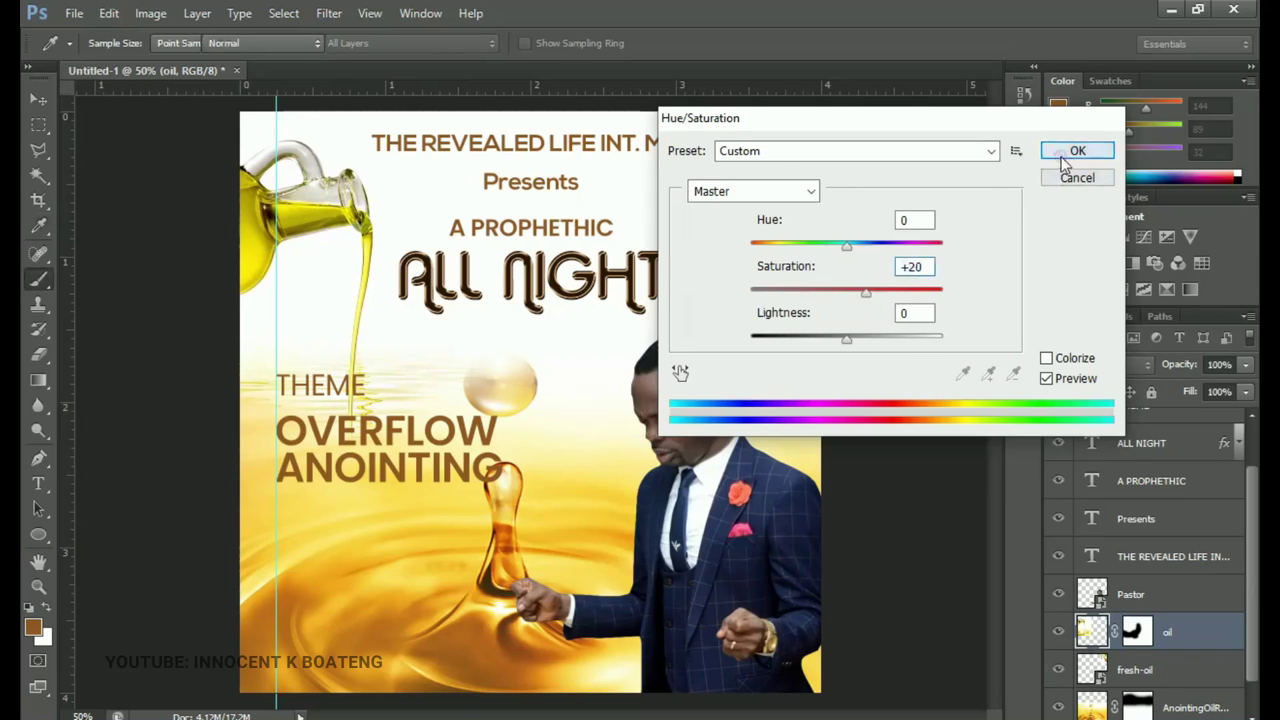
{"action": "left_click", "coordinate": [1076, 150]}
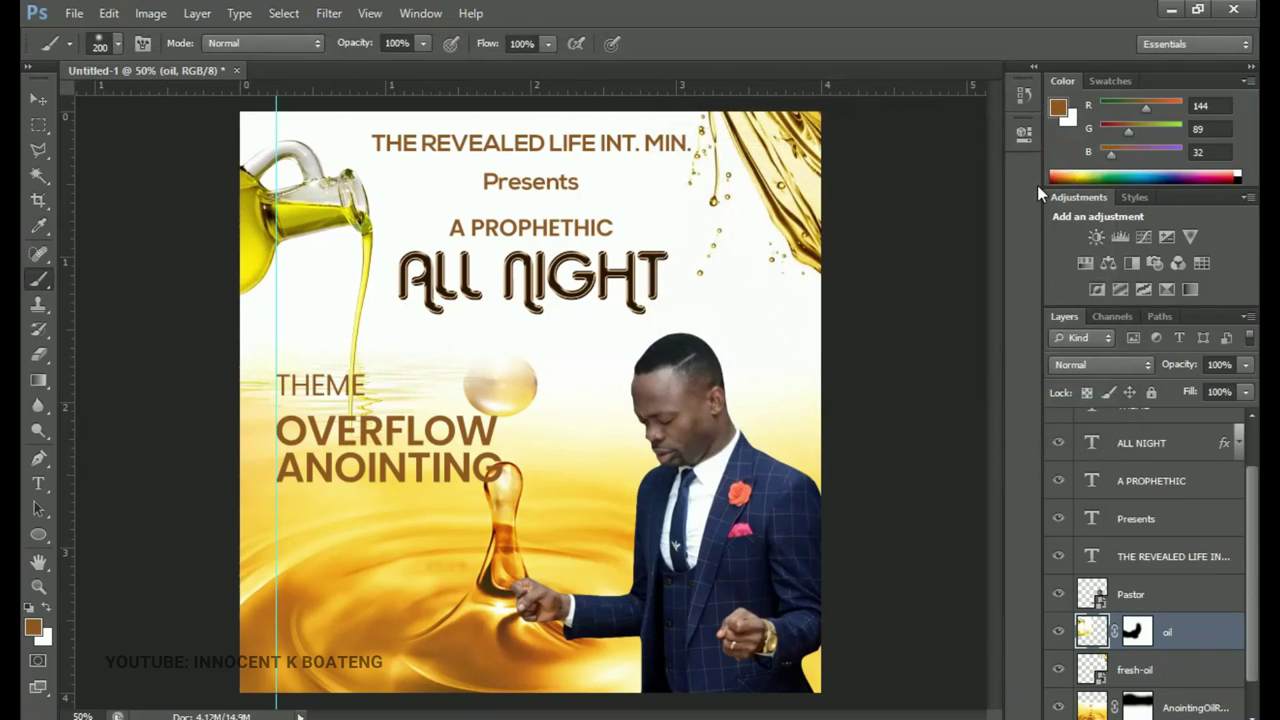
Darken the oil layer's image with Levels by setting the black input level to 40
{"action": "key", "text": "ctrl+l"}
{"action": "left_click_drag", "start_coordinate": [929, 398], "coordinate": [968, 400]}
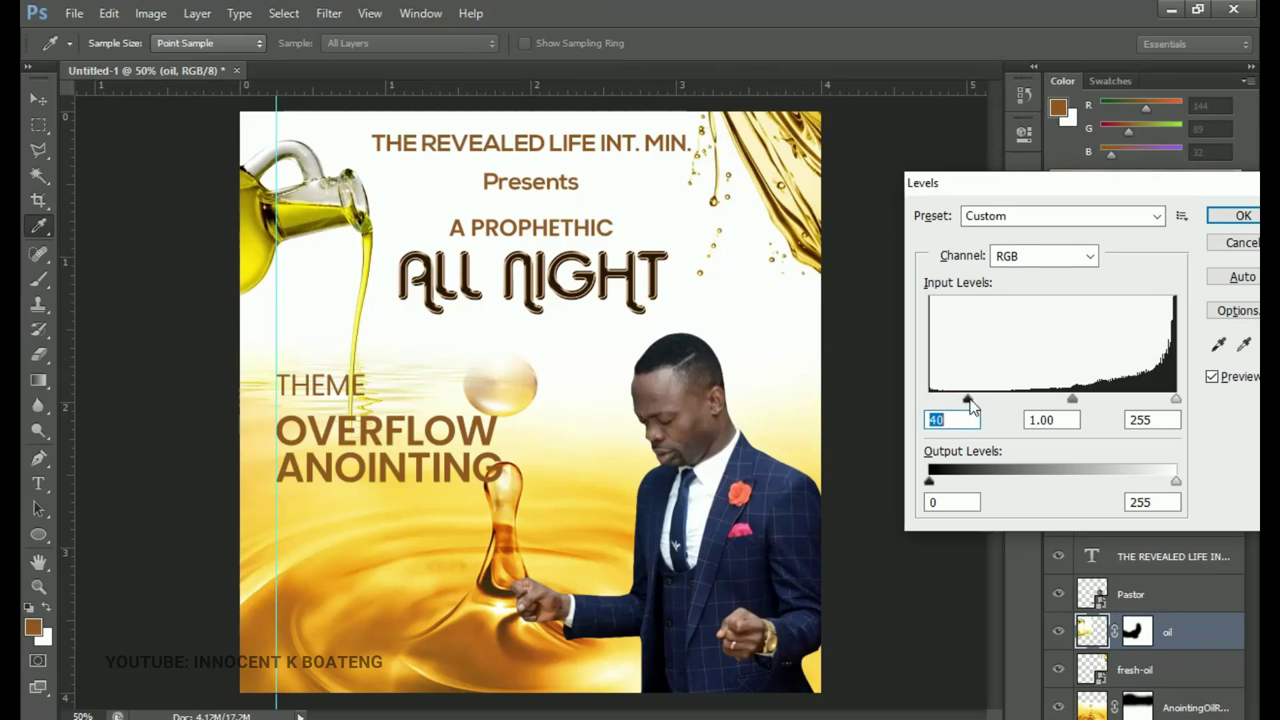
{"action": "left_click", "coordinate": [1243, 216]}
{"action": "key", "text": "v"}
Add a linear Gradient Overlay at 90° to the OVERFLOW ANOINTING text layer, using the dark-brown to reddish-brown preset
{"action": "scroll", "coordinate": [1148, 619], "scroll_direction": "up", "scroll_amount": 1}
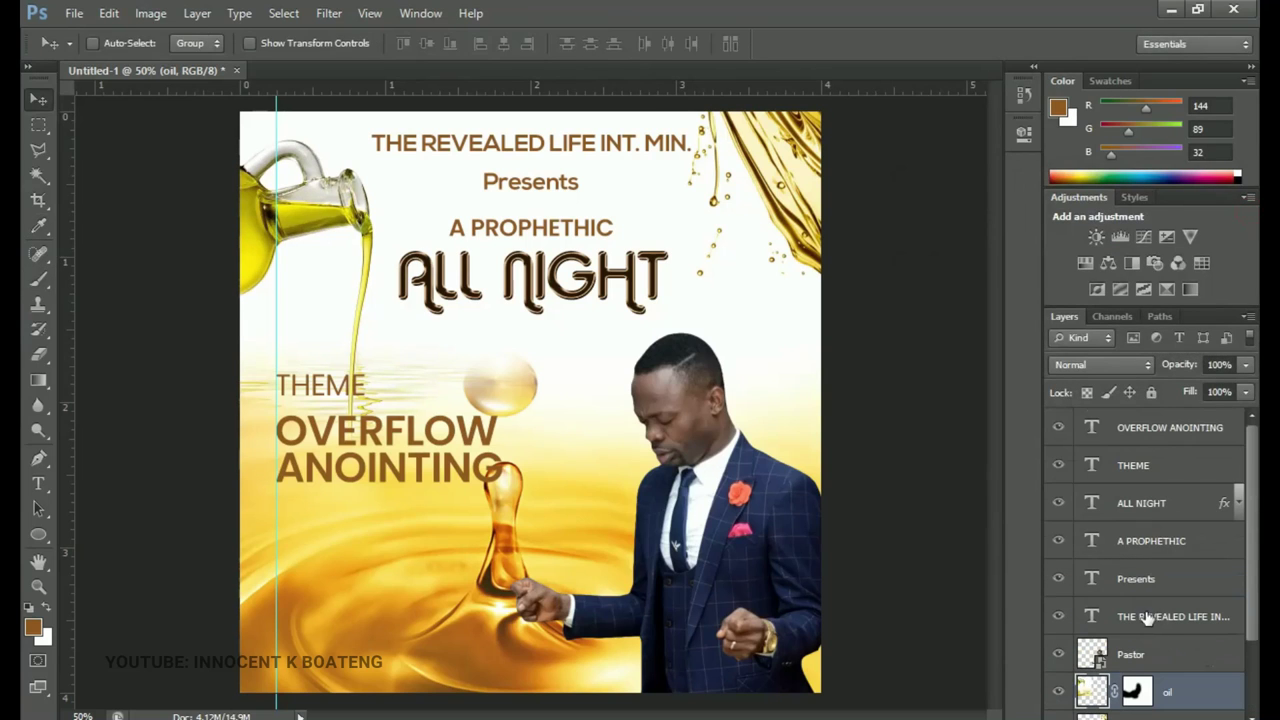
{"action": "left_click", "coordinate": [1160, 438]}
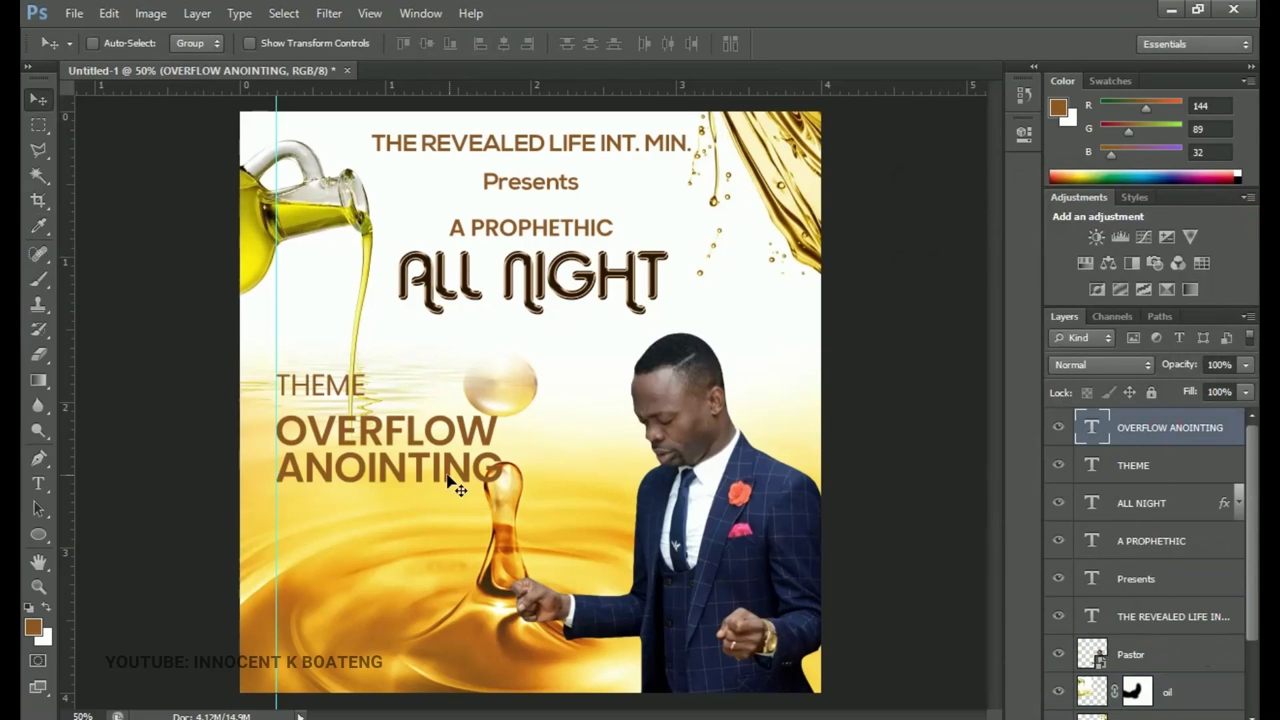
{"action": "right_click", "coordinate": [413, 474]}
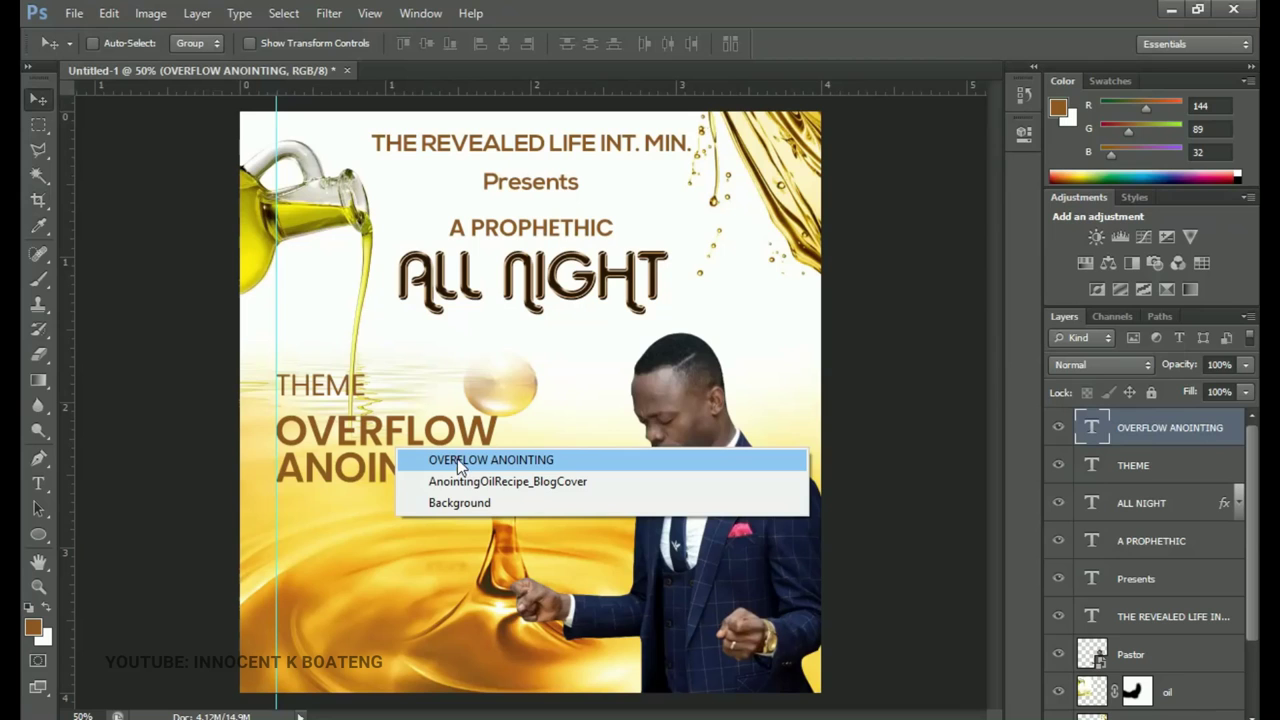
{"action": "left_click", "coordinate": [460, 462]}
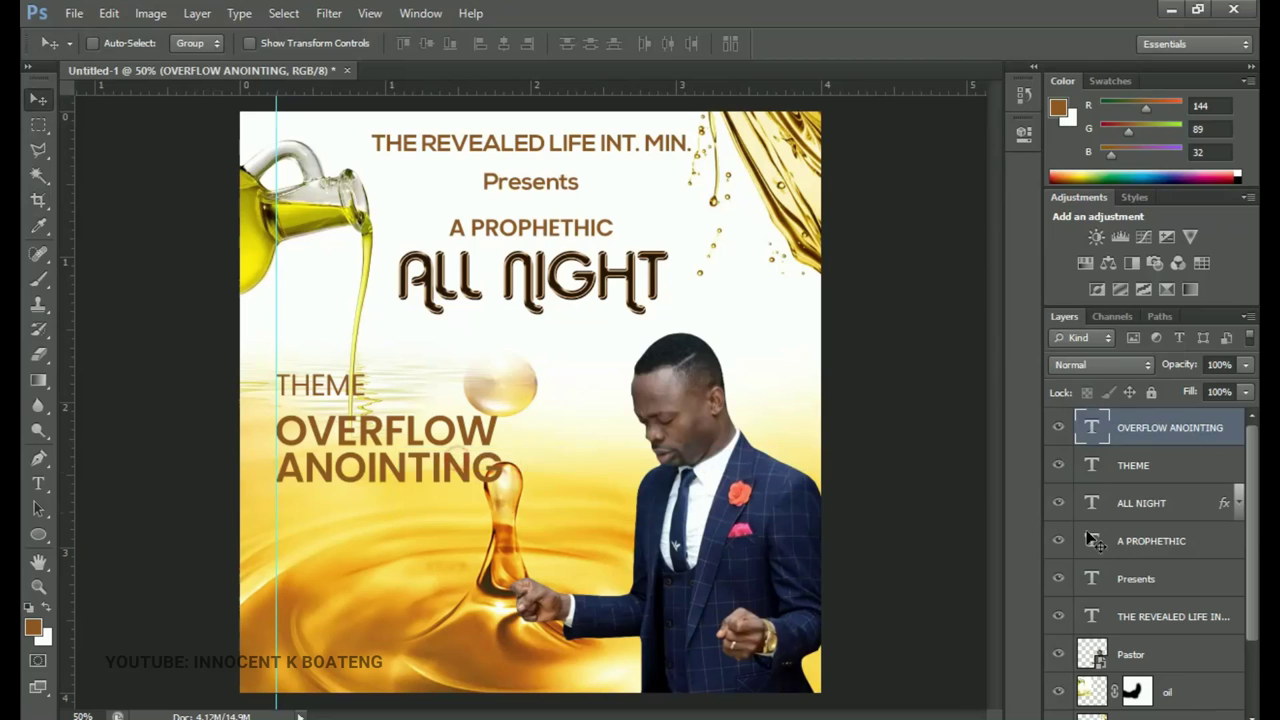
{"action": "right_click", "coordinate": [1166, 430]}
{"action": "left_click", "coordinate": [1028, 44]}
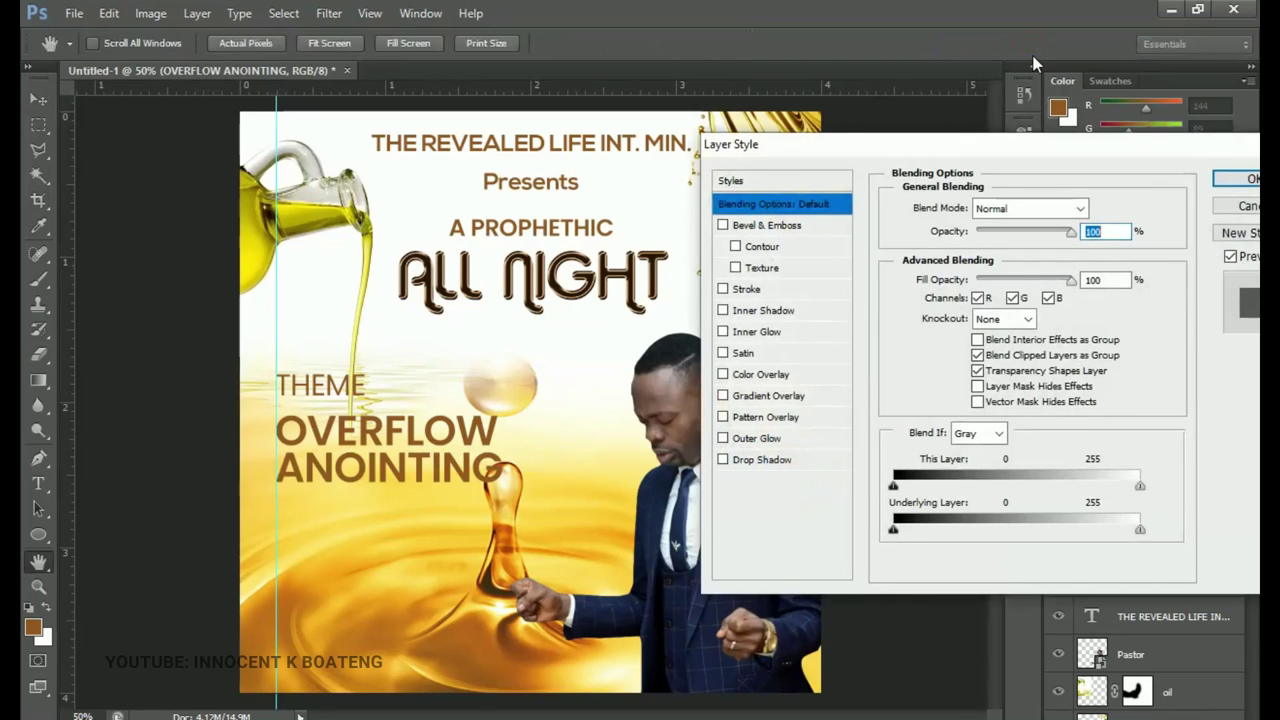
{"action": "left_click", "coordinate": [765, 398]}
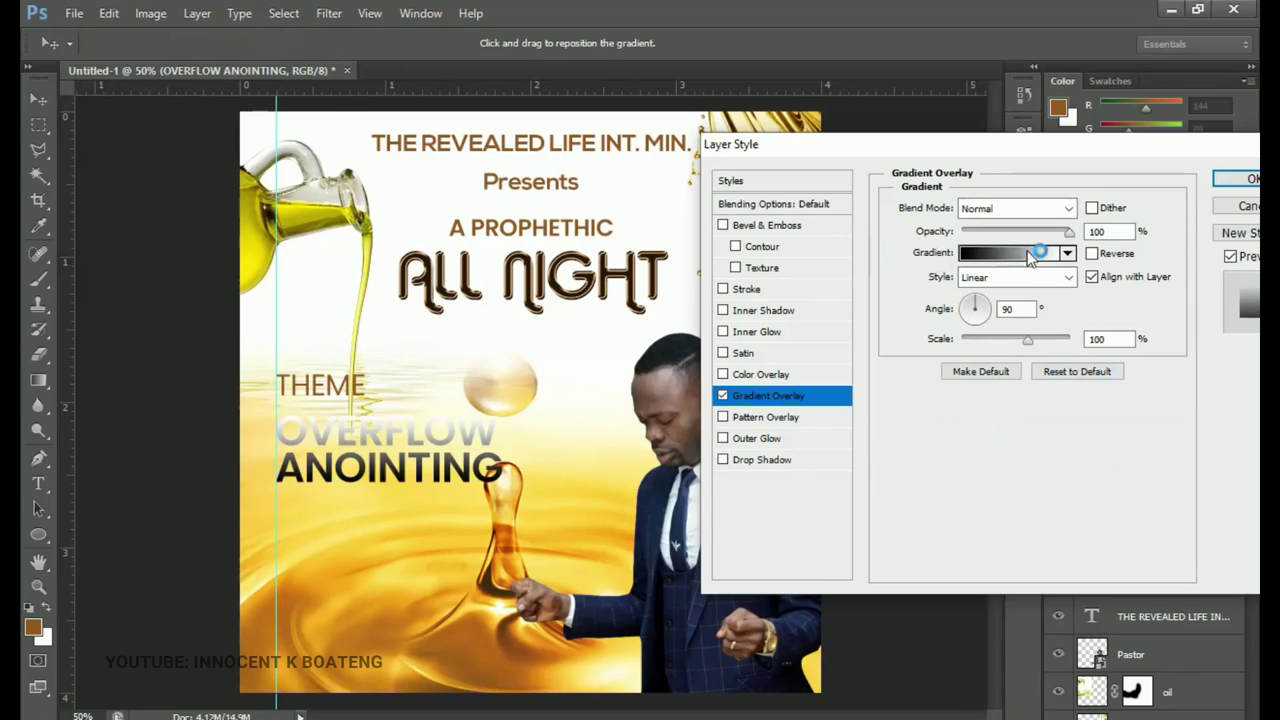
{"action": "left_click", "coordinate": [1017, 250]}
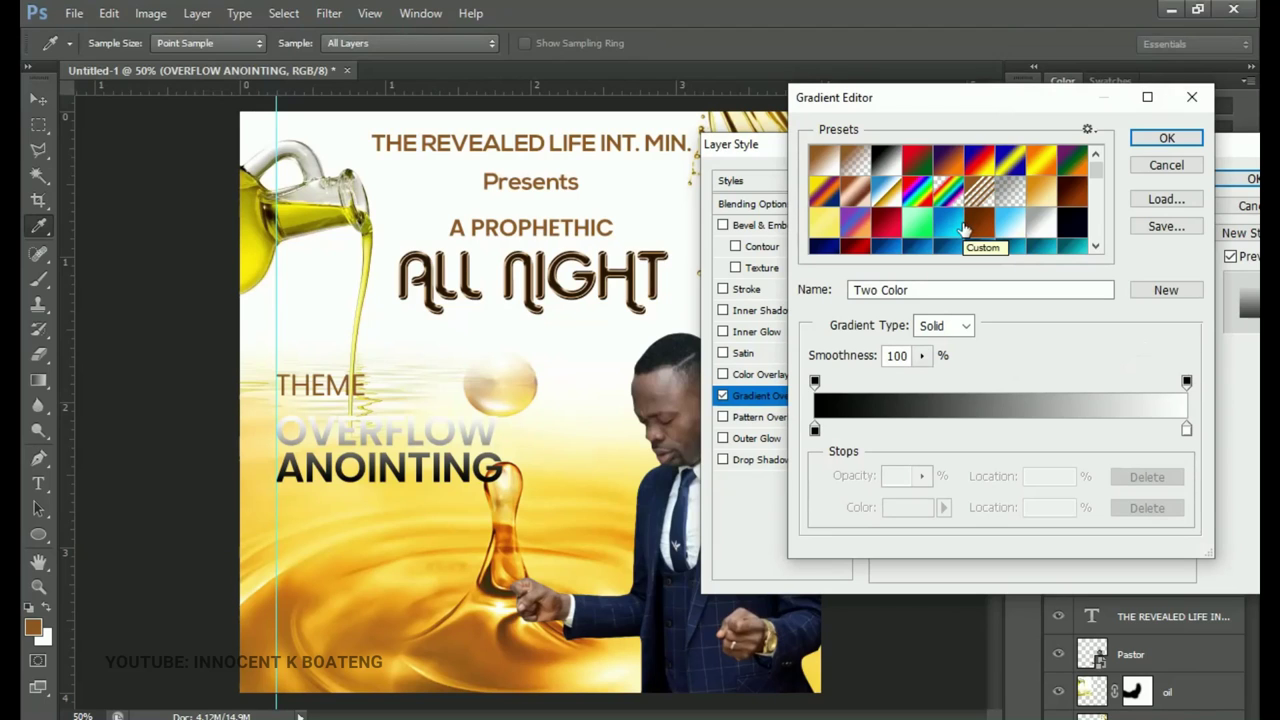
{"action": "left_click", "coordinate": [1068, 192]}
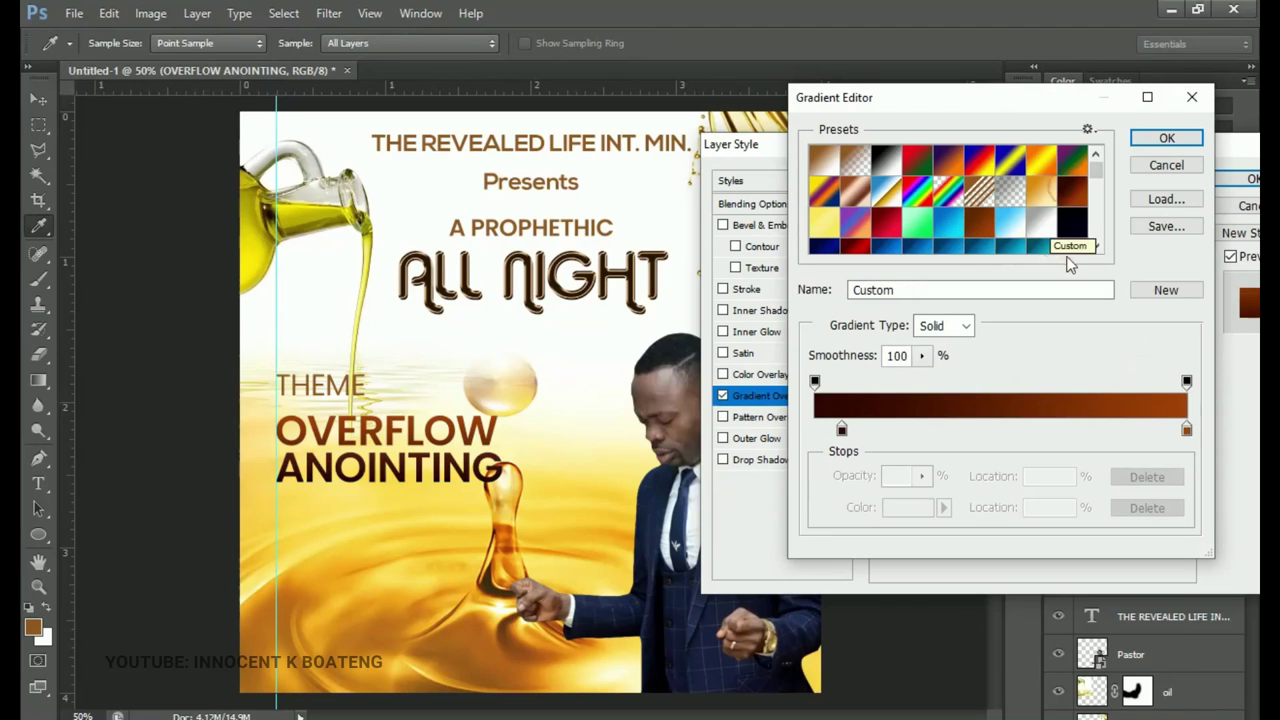
Use #300600 for the gradient's dark stop and #9e3f05 for its light stop, and apply the overlay to the theme text
{"action": "left_click", "coordinate": [841, 431]}
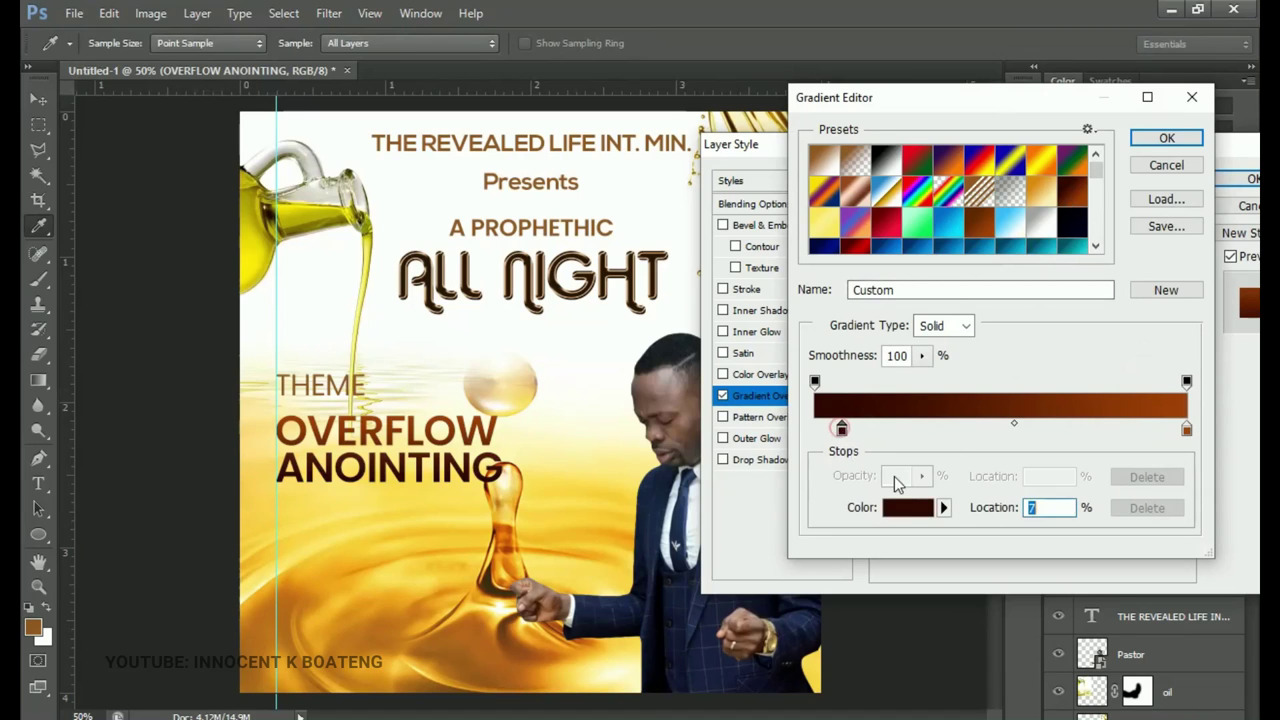
{"action": "double_click", "coordinate": [841, 431]}
{"action": "double_click", "coordinate": [1128, 516]}
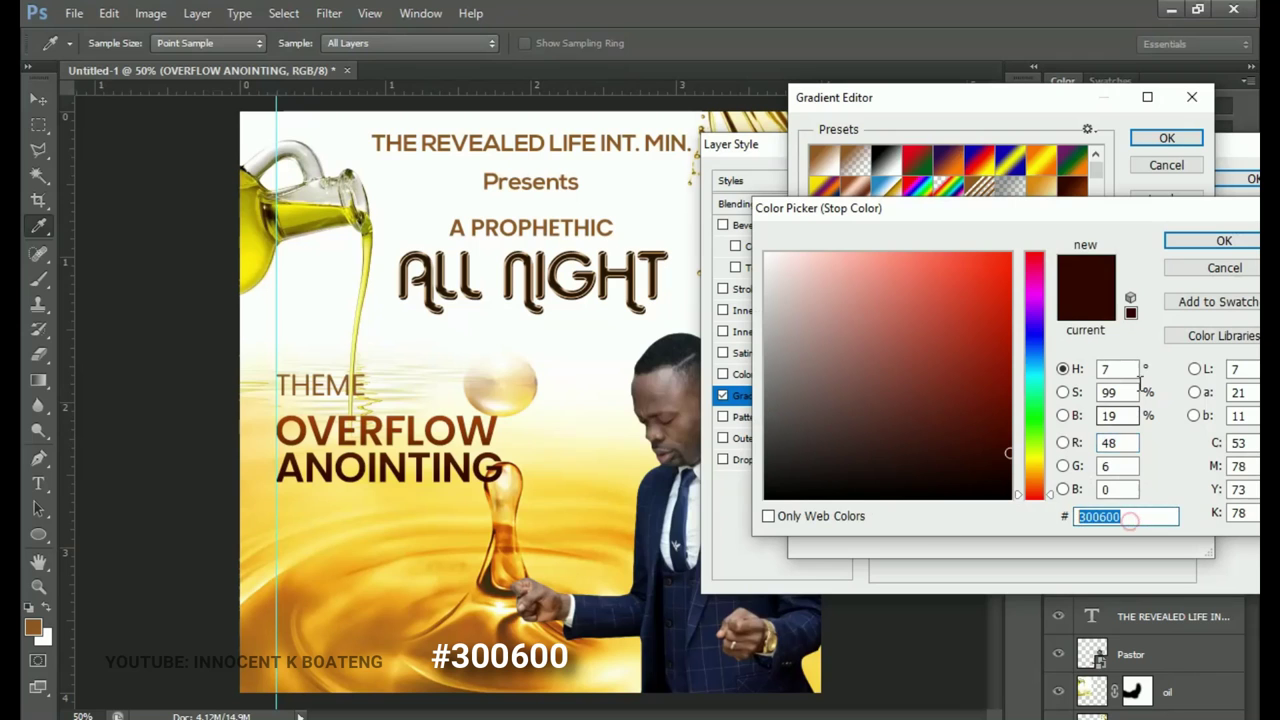
{"action": "left_click", "coordinate": [1210, 248]}
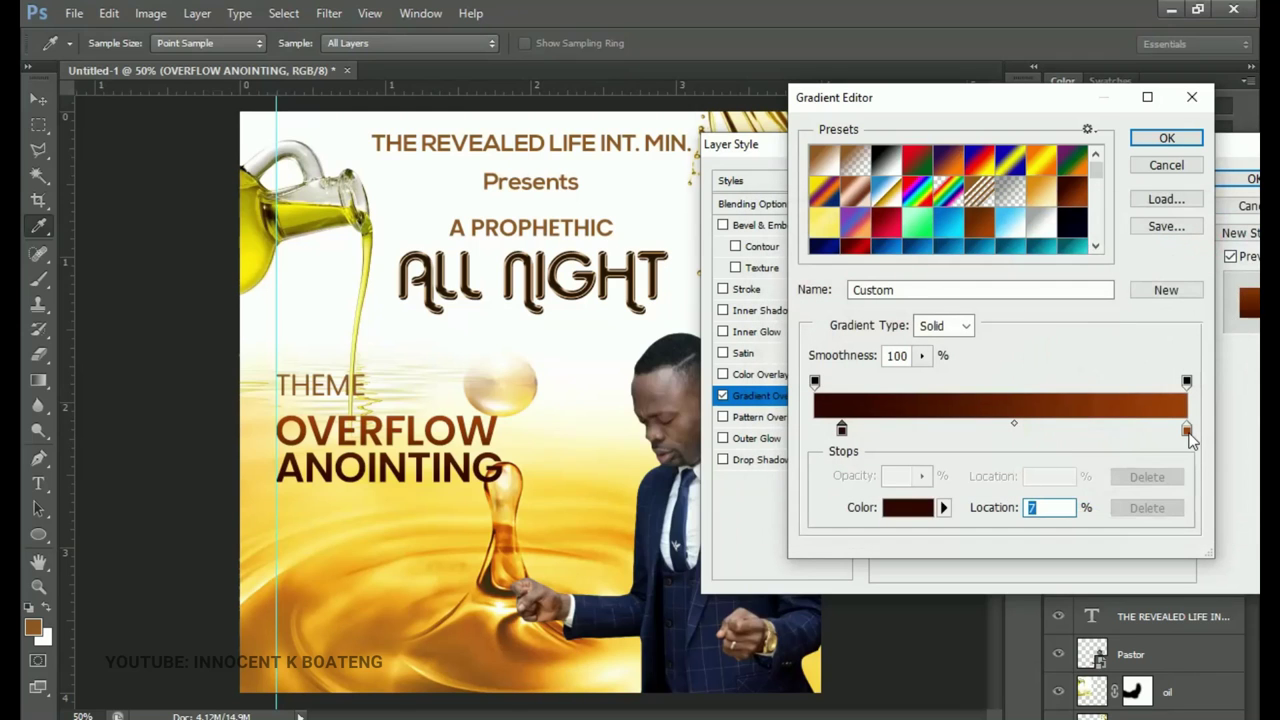
{"action": "left_click", "coordinate": [1186, 429]}
{"action": "double_click", "coordinate": [1186, 429]}
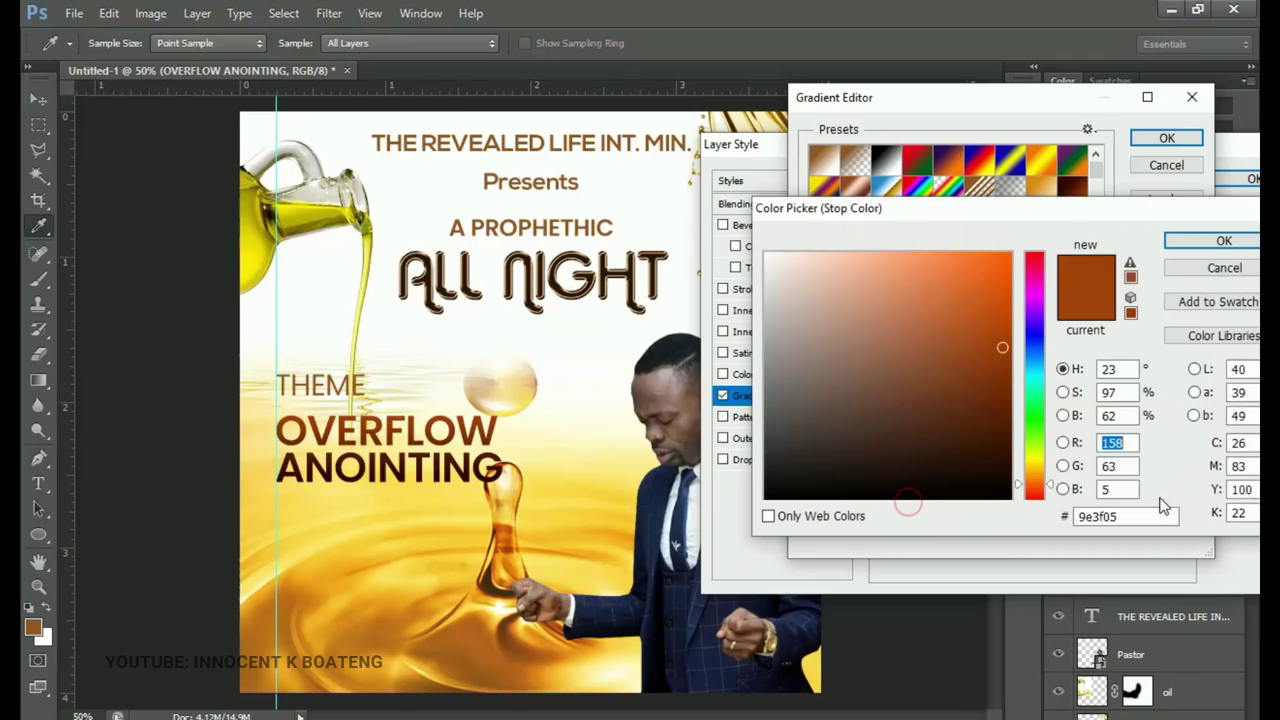
{"action": "double_click", "coordinate": [1088, 517]}
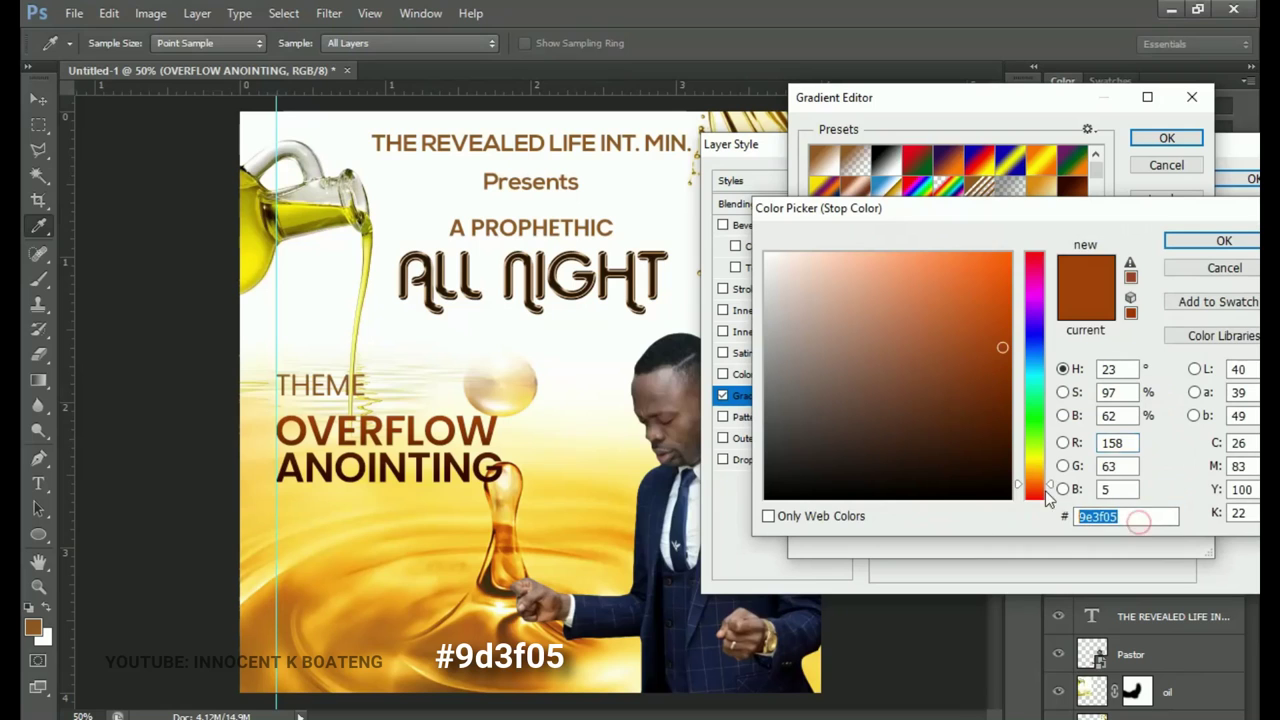
{"action": "left_click", "coordinate": [1188, 241]}
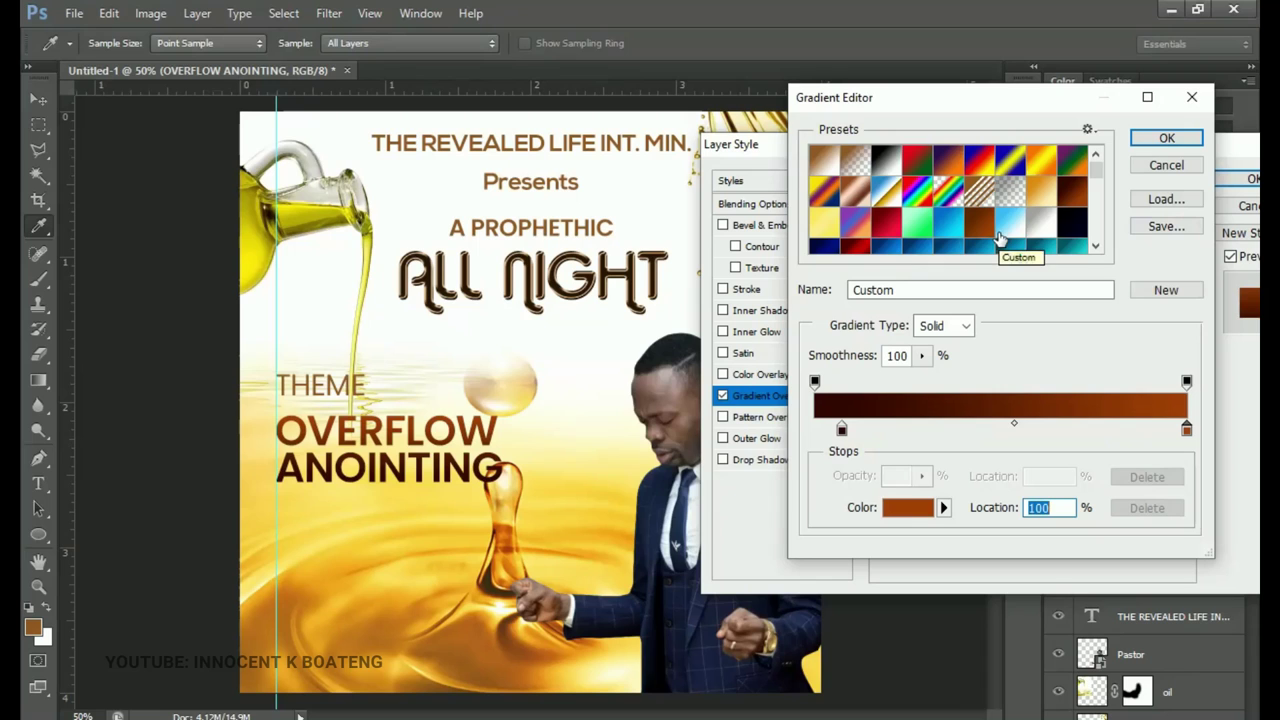
{"action": "left_click", "coordinate": [1160, 137]}
{"action": "left_click", "coordinate": [1249, 178]}
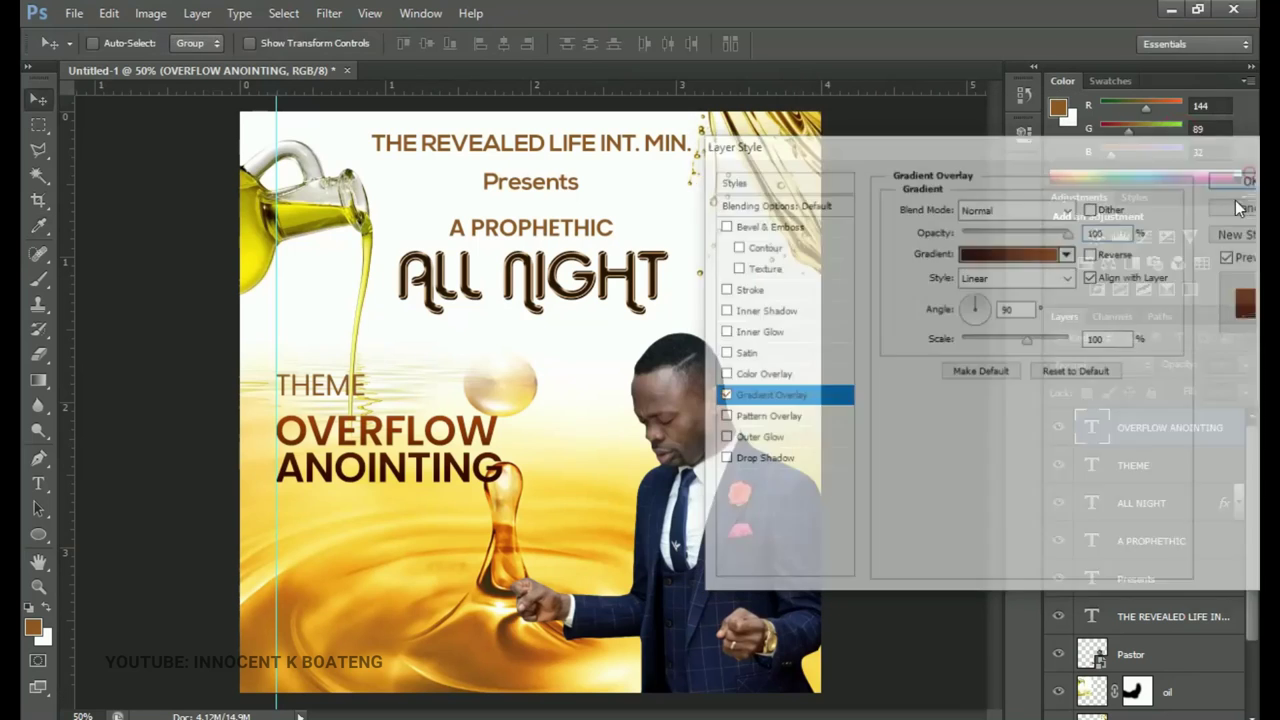
{"action": "left_click", "coordinate": [1239, 427]}
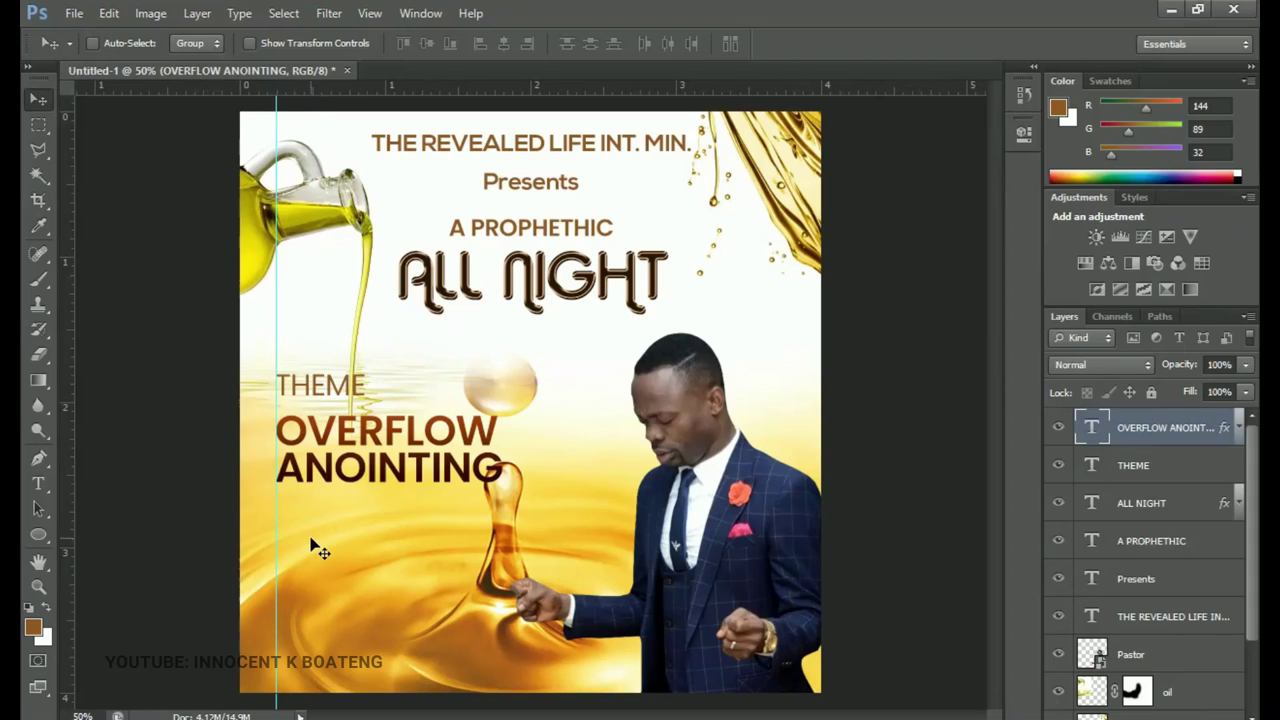
Add a new text layer reading "FRI." from the Notepad notes below ANOINTING, in the ETH font
{"action": "left_click", "coordinate": [38, 484]}
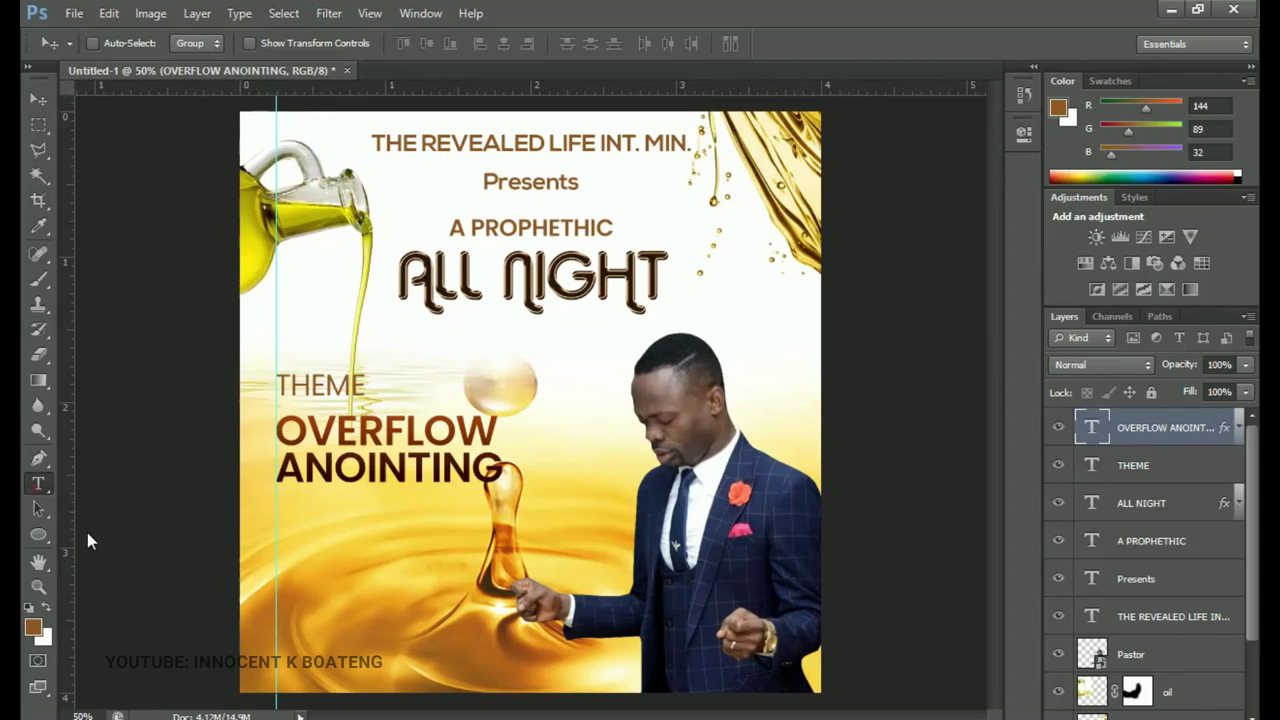
{"action": "left_click", "coordinate": [301, 538]}
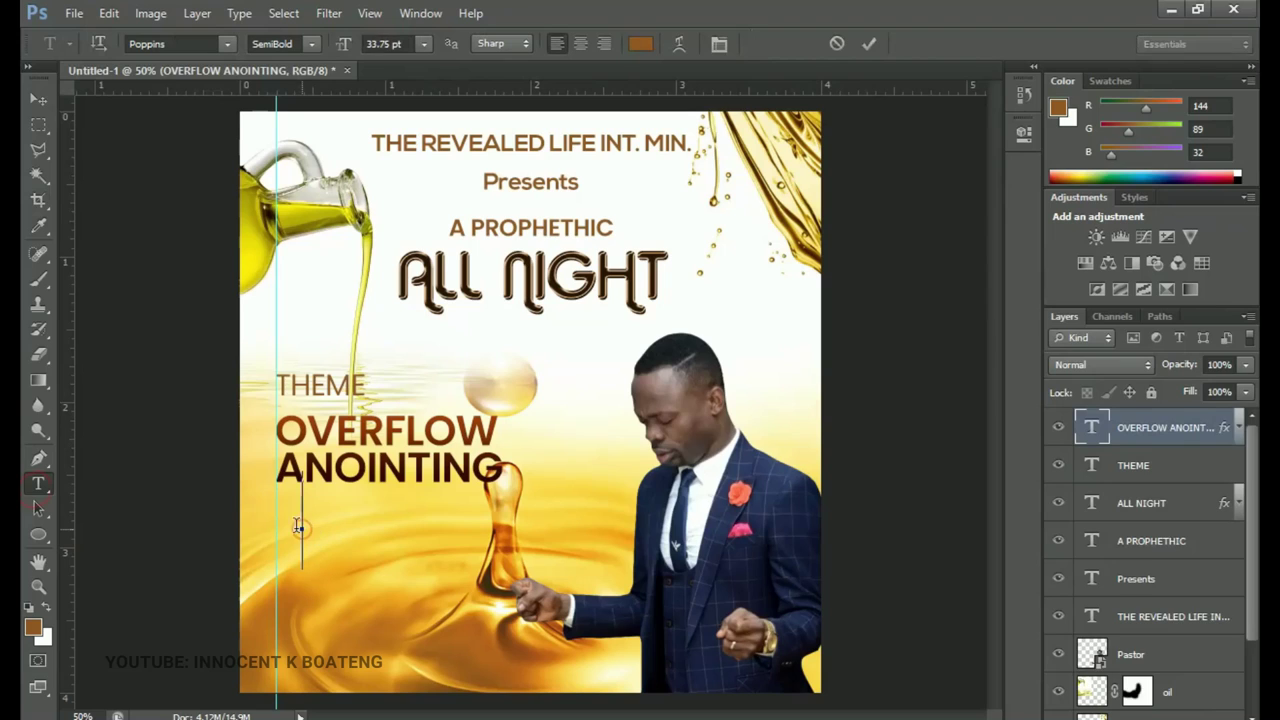
{"action": "left_click", "coordinate": [180, 42]}
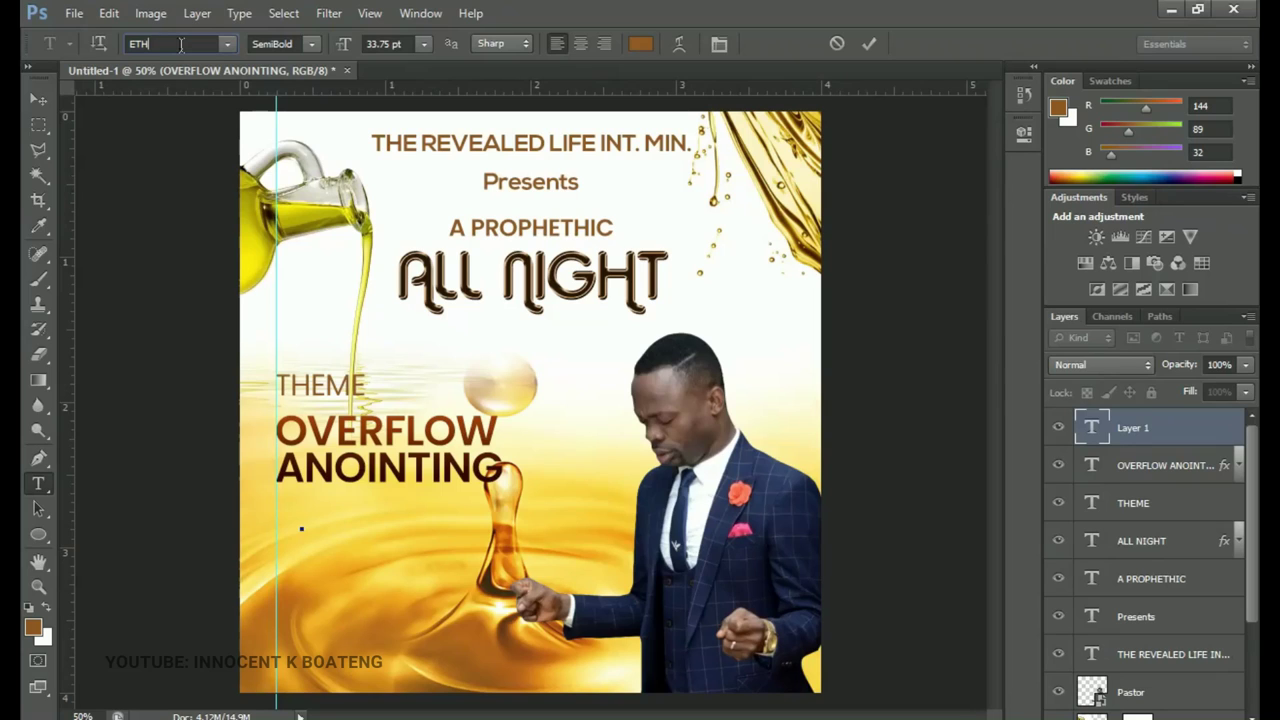
{"action": "key", "text": "alt+Tab"}
{"action": "double_click", "coordinate": [757, 474]}
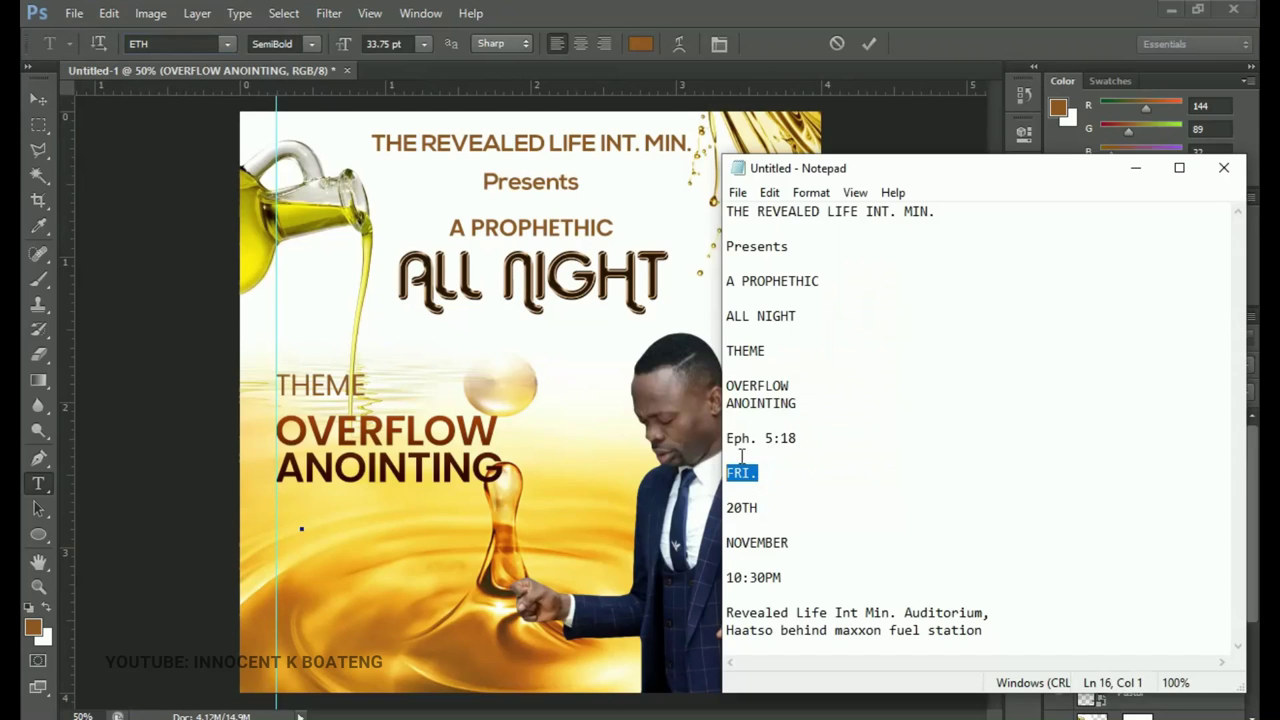
{"action": "key", "text": "alt+Tab"}
{"action": "type", "text": "FRI."}
{"action": "key", "text": "ctrl+Return"}
Recolour the FRI. text with the dark brown #340800 sampled from the word ANOINTING
{"action": "double_click", "coordinate": [358, 522]}
{"action": "key", "text": "ctrl+a"}
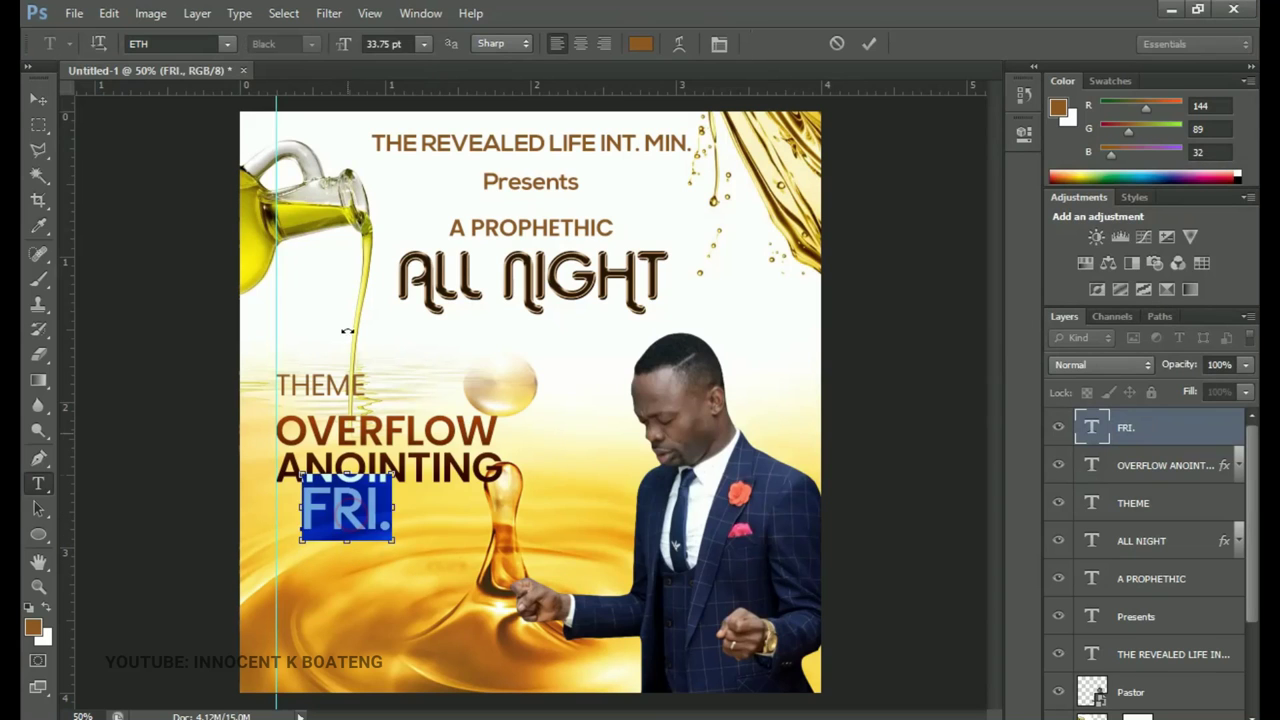
{"action": "left_click", "coordinate": [641, 44]}
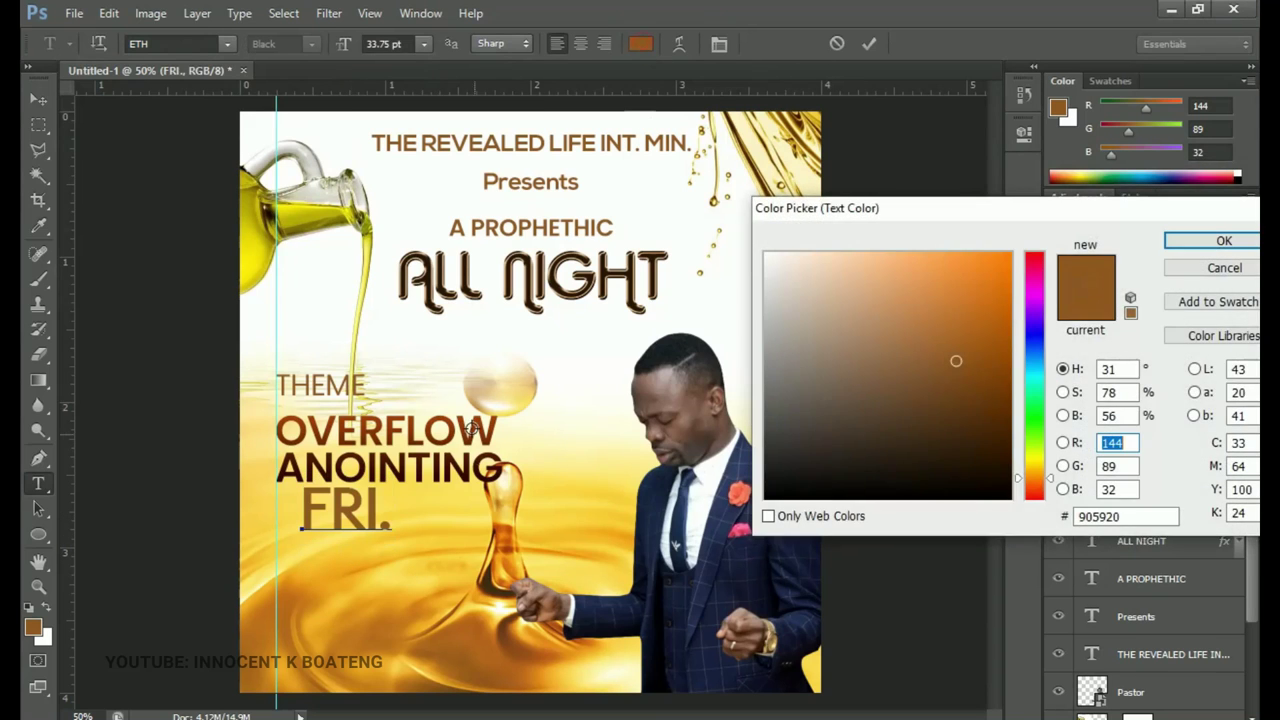
{"action": "left_click", "coordinate": [478, 468]}
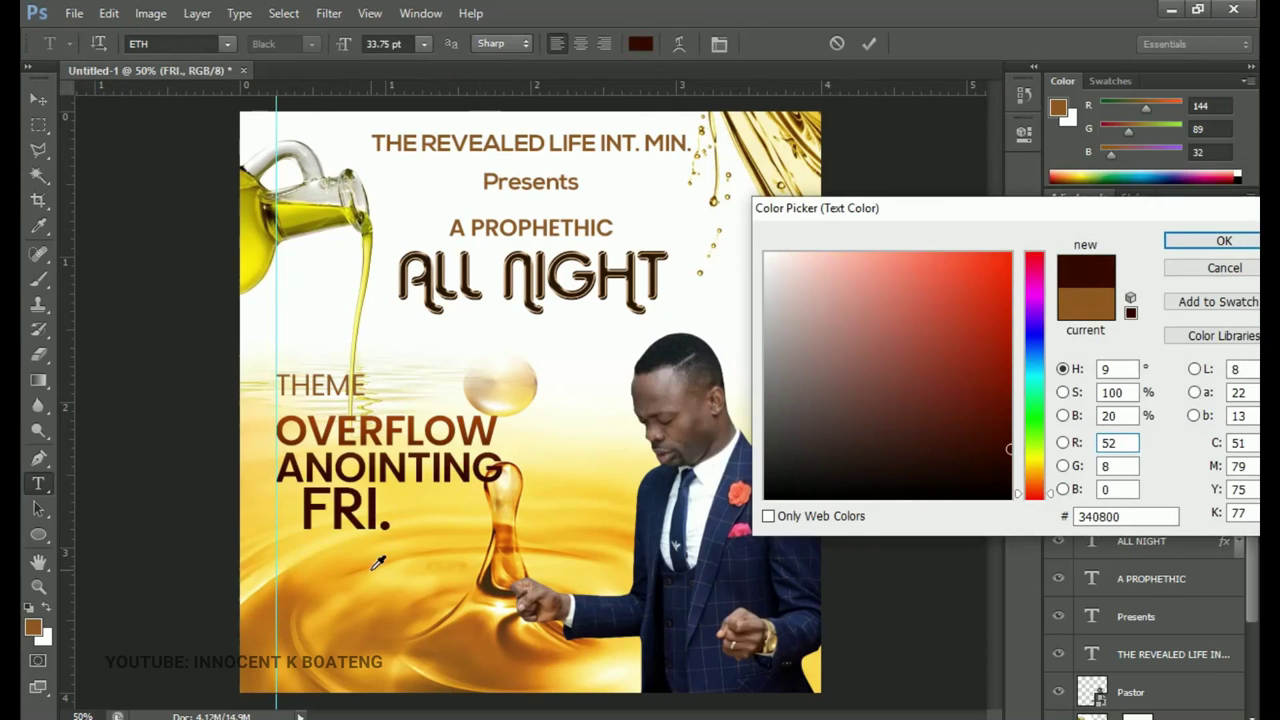
{"action": "left_click", "coordinate": [1185, 242]}
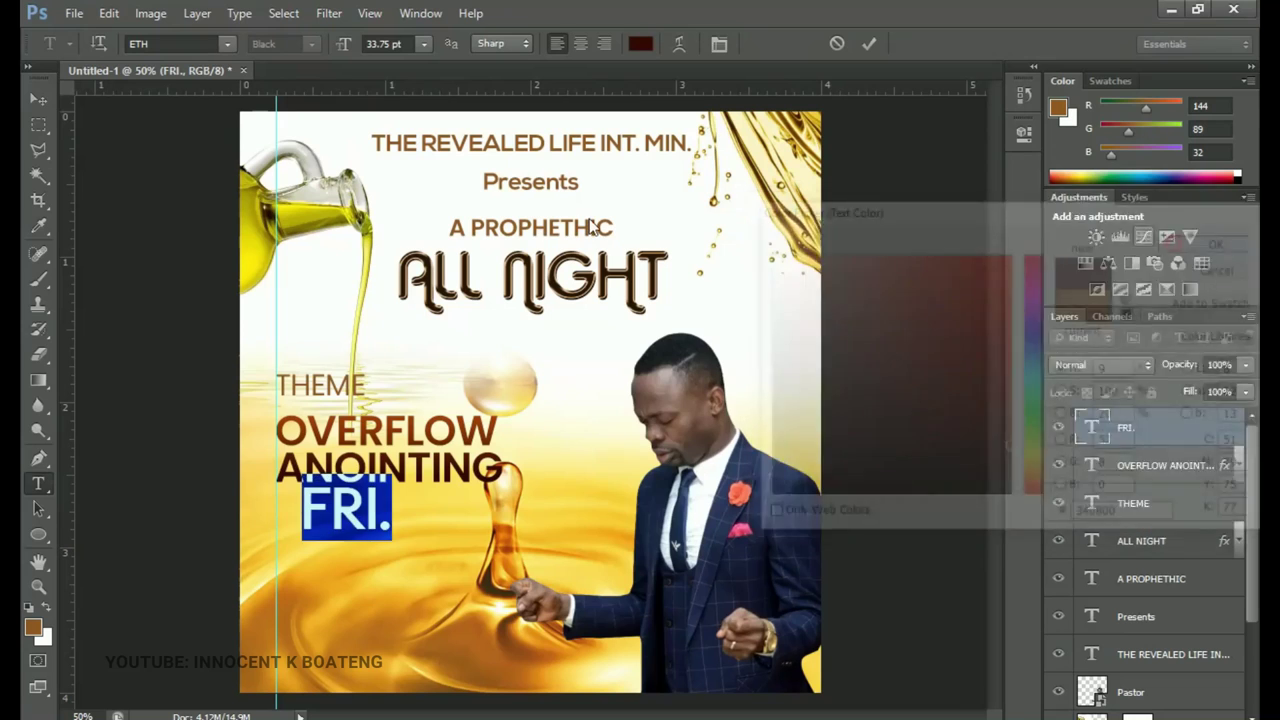
Scale the FRI. text down to about 67% of its size
{"action": "left_click", "coordinate": [39, 101]}
{"action": "key", "text": "ctrl+t"}
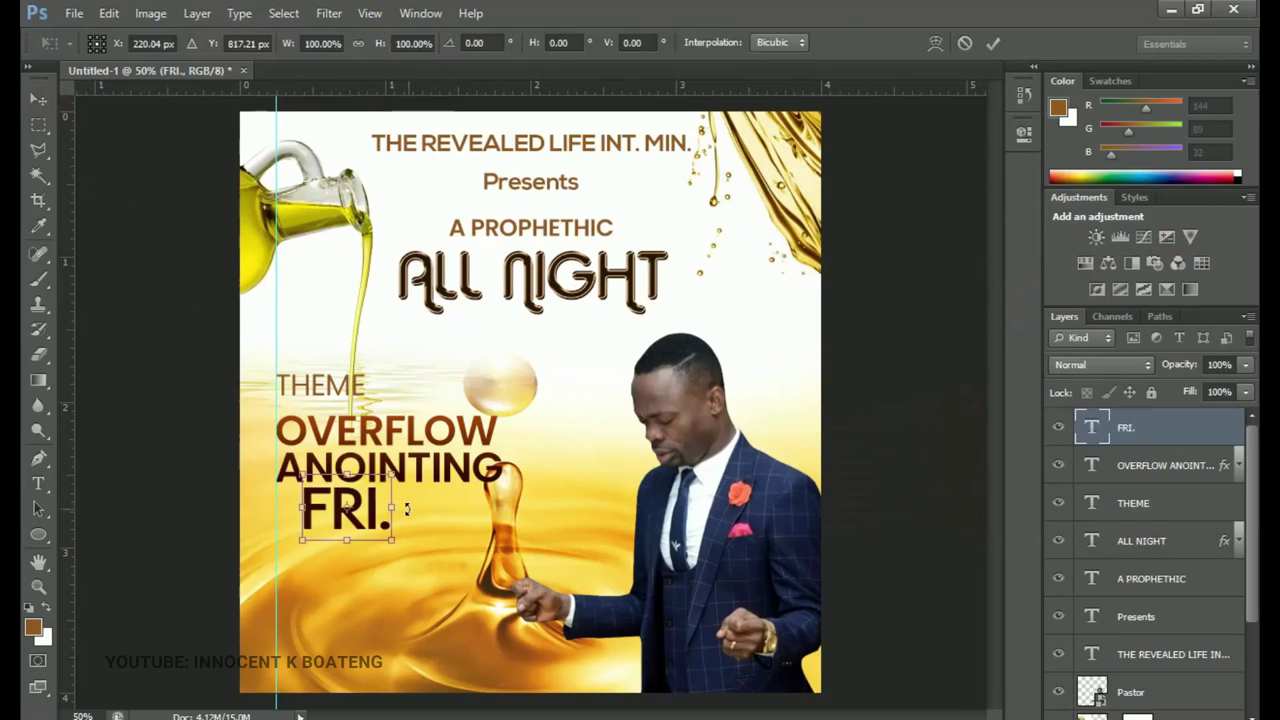
{"action": "mouse_move", "coordinate": [393, 477]}
{"action": "left_mouse_down"}
{"action": "mouse_move", "coordinate": [400, 452]}
{"action": "mouse_move", "coordinate": [377, 491]}
{"action": "left_mouse_up"}
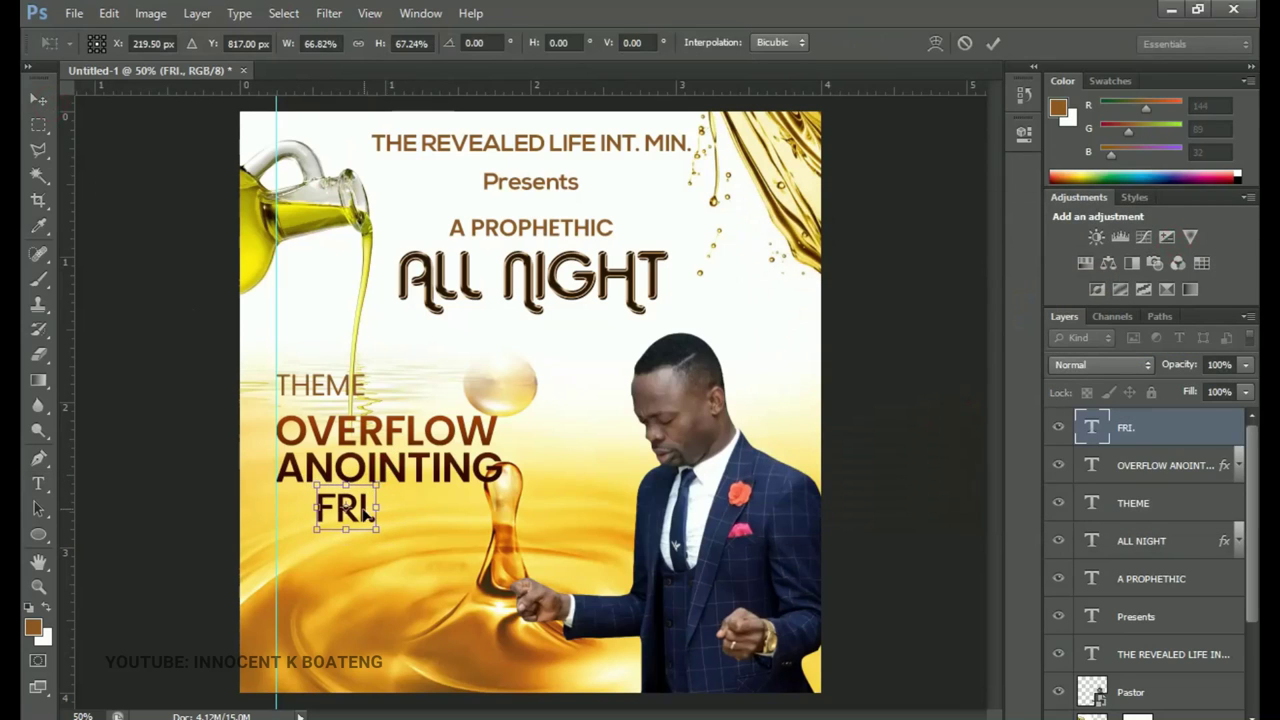
{"action": "key", "text": "Return"}
{"action": "key", "text": "t"}
{"action": "left_click", "coordinate": [345, 510]}
{"action": "key", "text": "ctrl+a"}
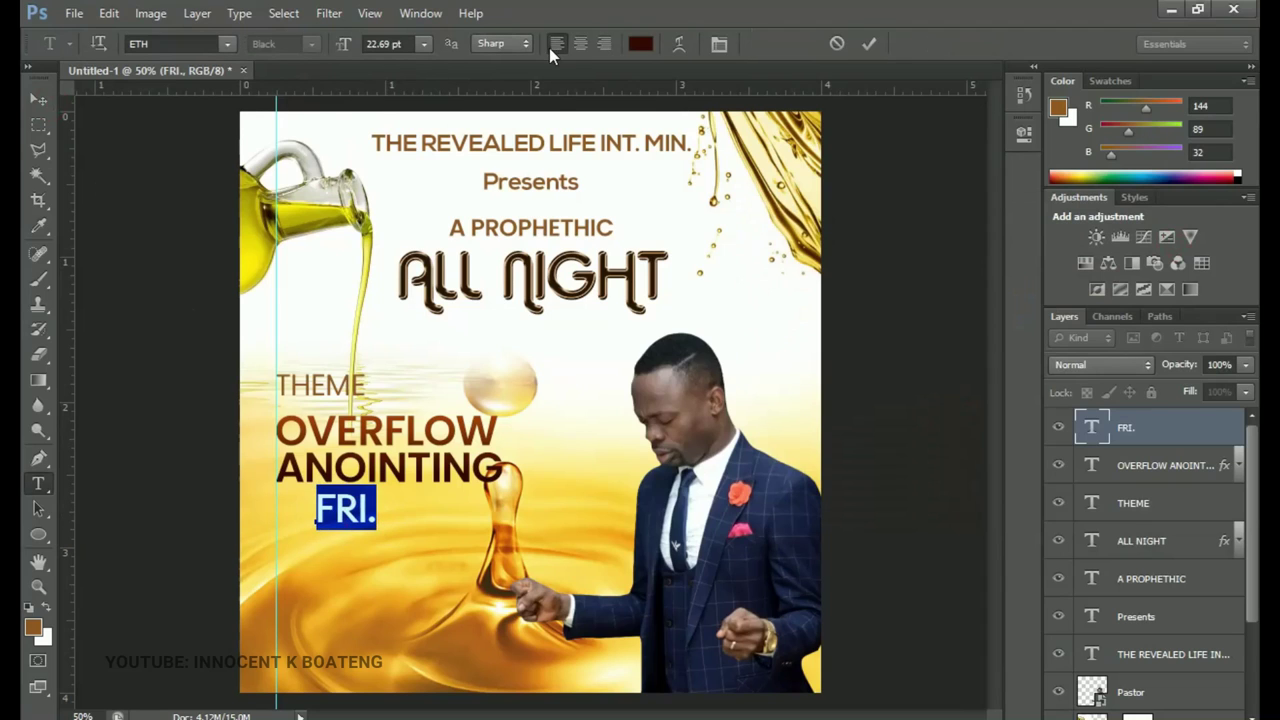
Move the FRI. text against the vertical guide and lower it to leave a gap beneath ANOINTING
{"action": "left_click", "coordinate": [39, 101]}
{"action": "left_click_drag", "start_coordinate": [460, 647], "coordinate": [420, 647]}
{"action": "key", "text": "shift+Down"}
{"action": "key", "text": "shift+Down"}
{"action": "key", "text": "shift+Down"}
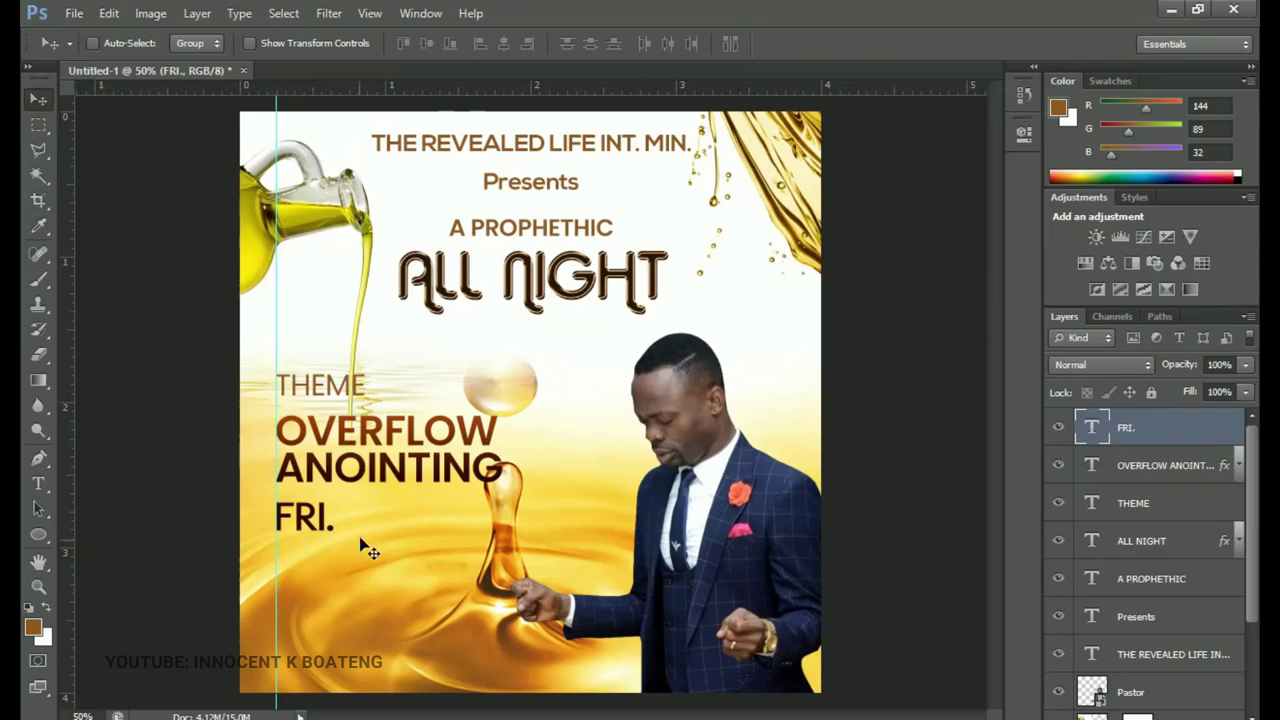
Scale the FRI. text down further to about 72% and align its left edge to the vertical guide
{"action": "key", "text": "z"}
{"action": "left_click", "coordinate": [271, 522]}
{"action": "key", "text": "v"}
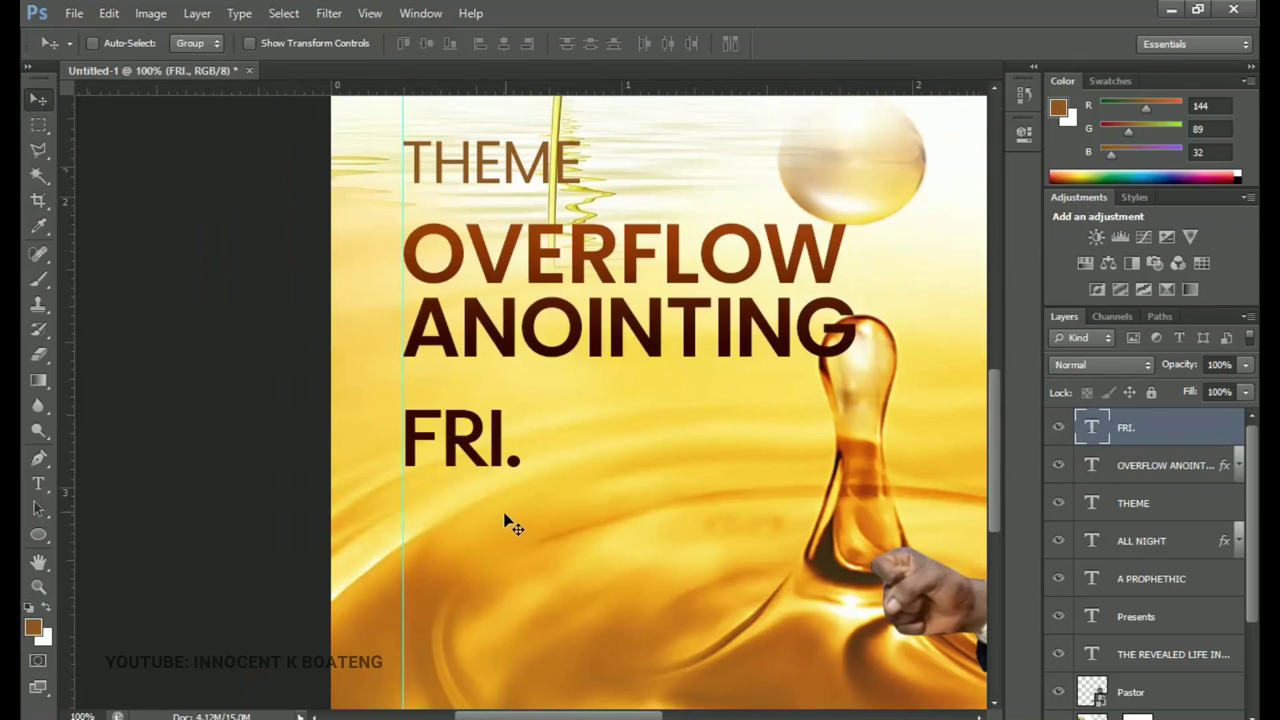
{"action": "key", "text": "ctrl+t"}
{"action": "left_click_drag", "start_coordinate": [529, 385], "coordinate": [503, 457]}
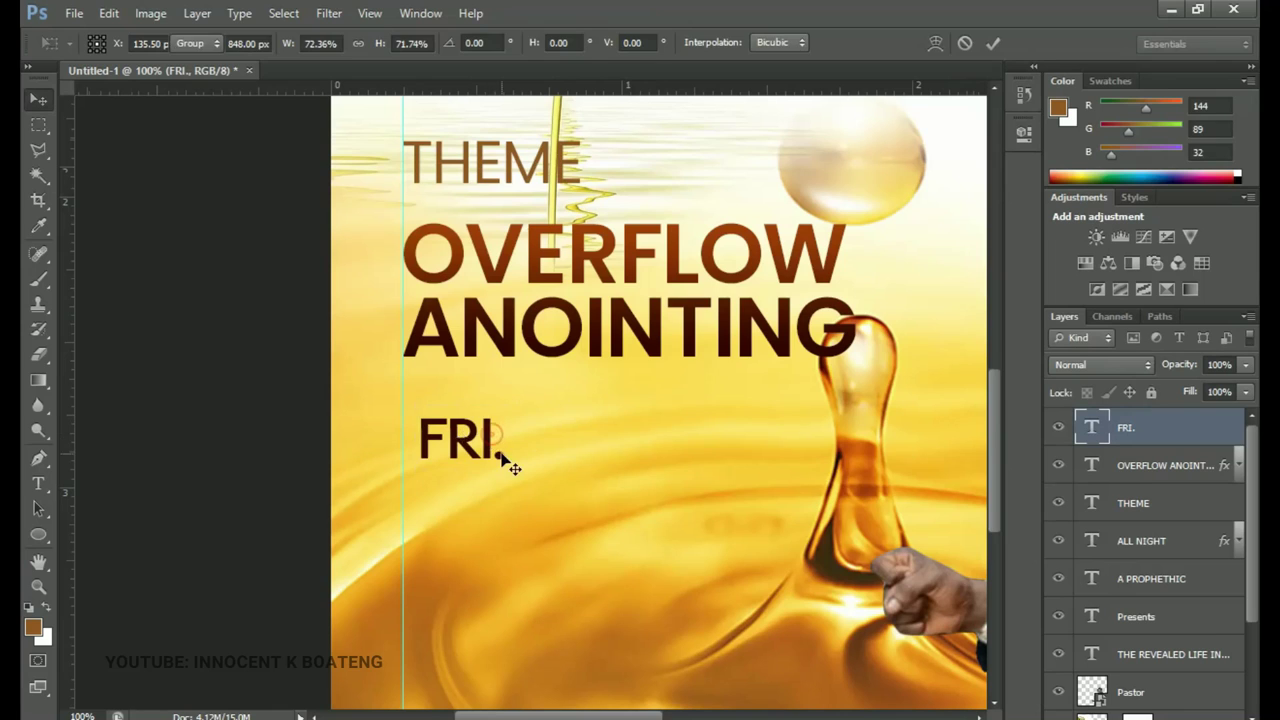
{"action": "key", "text": "Return"}
Duplicate the FRI. text layer and place the copy directly below the original along the guide
{"action": "scroll", "coordinate": [418, 425], "scroll_direction": "down", "scroll_amount": 2}
{"action": "scroll", "coordinate": [418, 425], "scroll_direction": "down", "scroll_amount": 2}
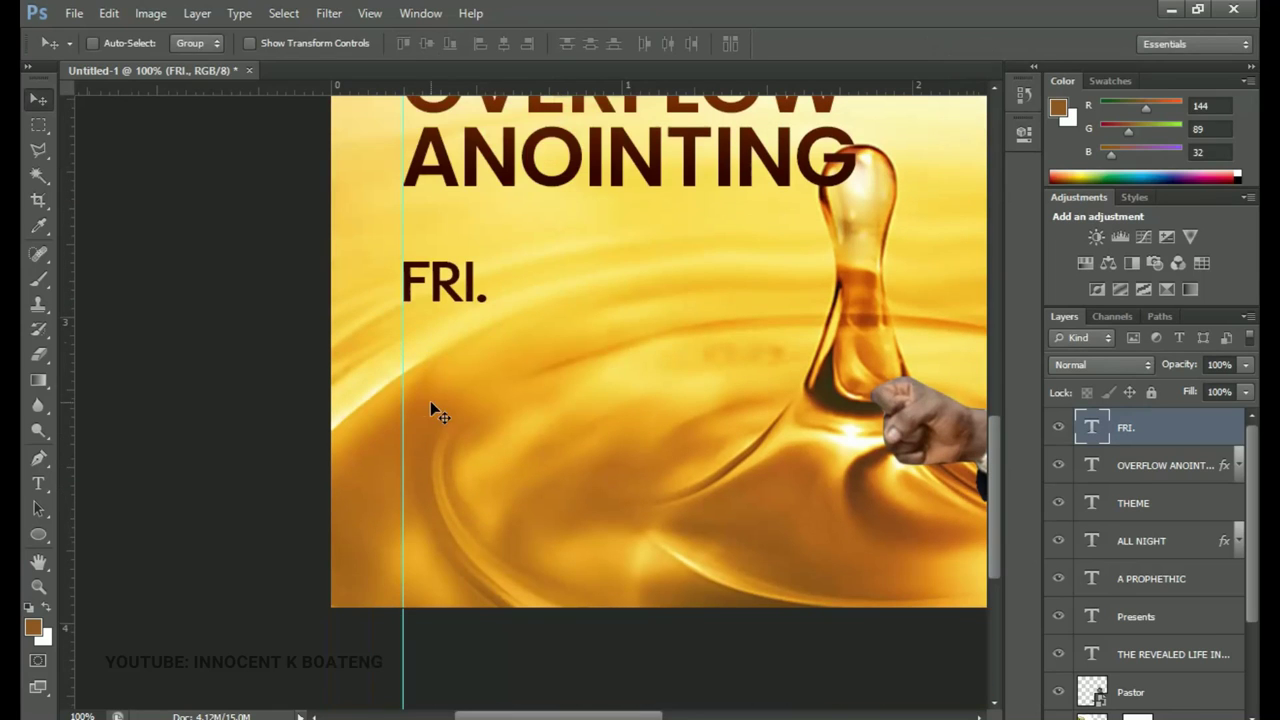
{"action": "key", "text": "ctrl+j"}
{"action": "left_click_drag", "start_coordinate": [478, 280], "coordinate": [450, 352]}
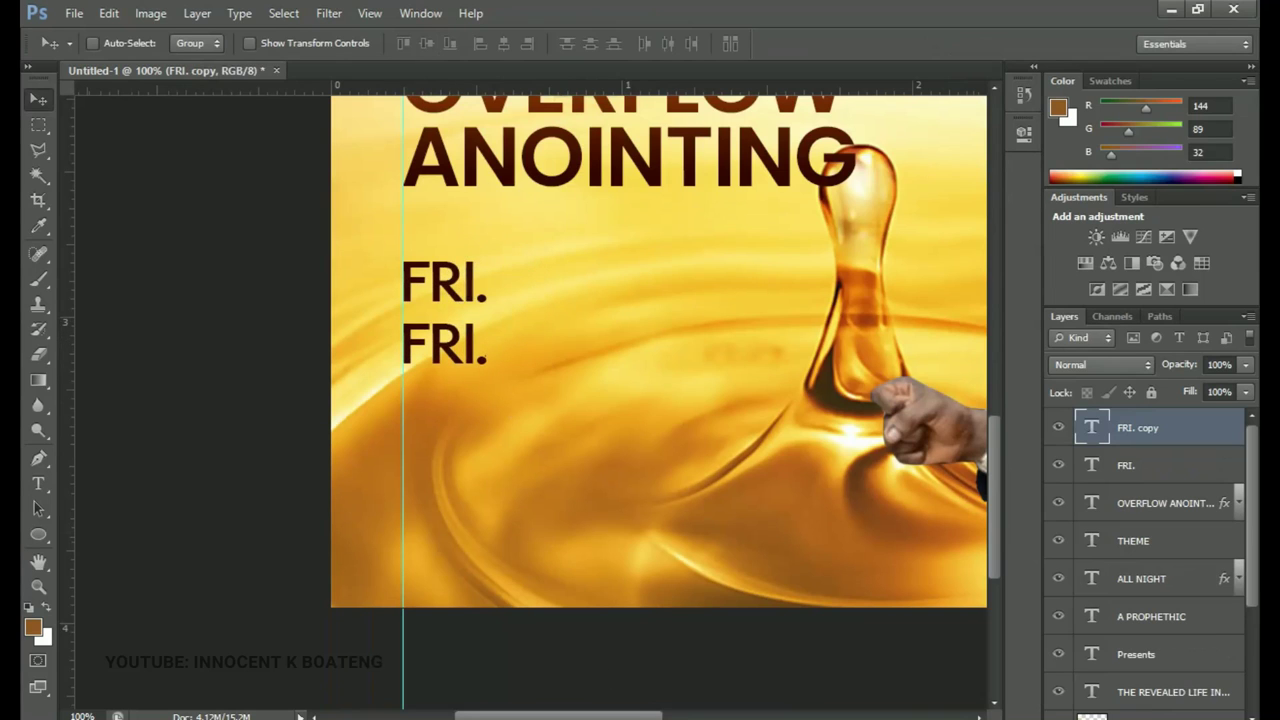
Replace the lower FRI. copy's text with "20TH" copied from the Notepad notes
{"action": "key", "text": "alt+Tab"}
{"action": "left_click", "coordinate": [760, 508]}
{"action": "key", "text": "shift+Home"}
{"action": "key", "text": "ctrl+c"}
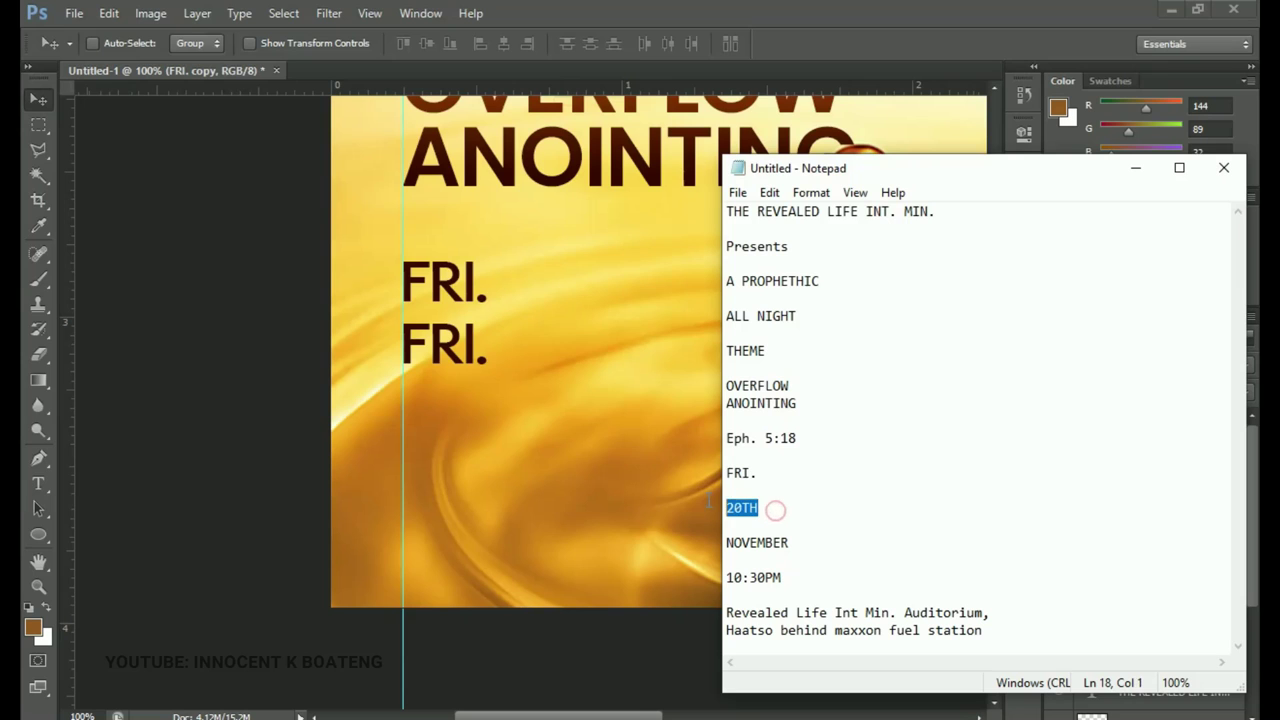
{"action": "left_click", "coordinate": [1136, 172]}
{"action": "key", "text": "t"}
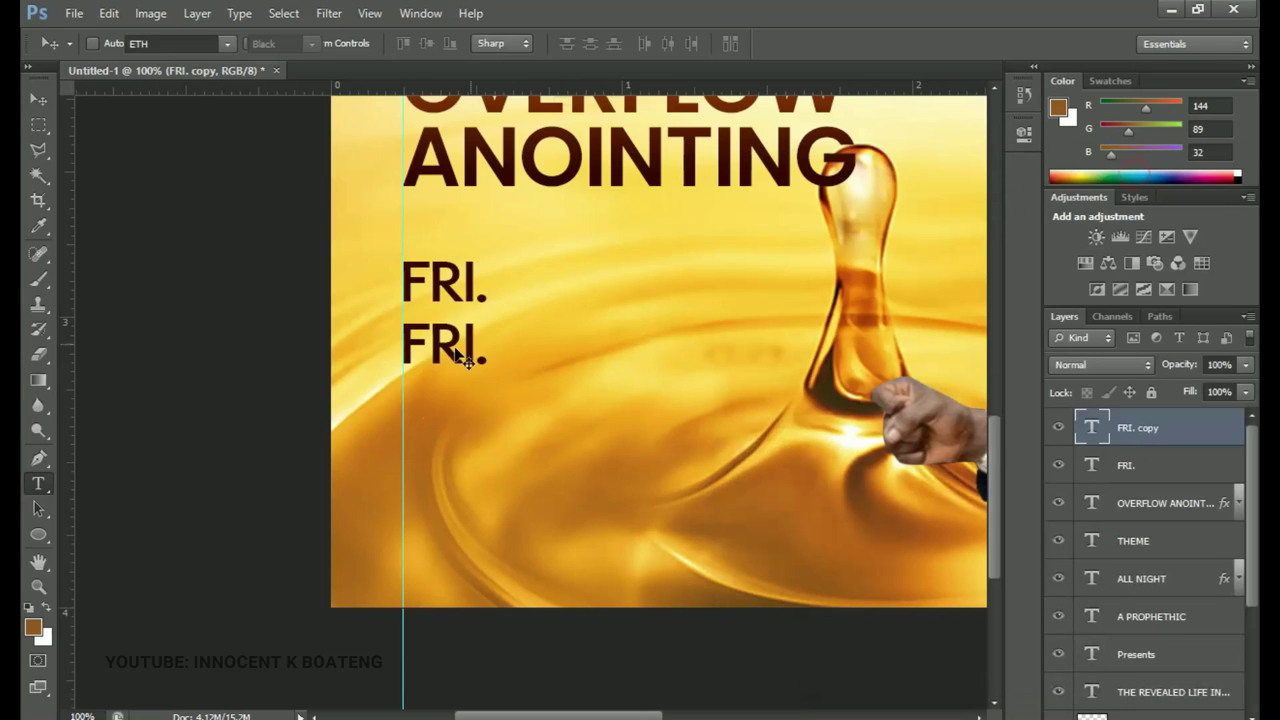
{"action": "left_click", "coordinate": [455, 345]}
{"action": "key", "text": "ctrl+a"}
{"action": "key", "text": "ctrl+v"}
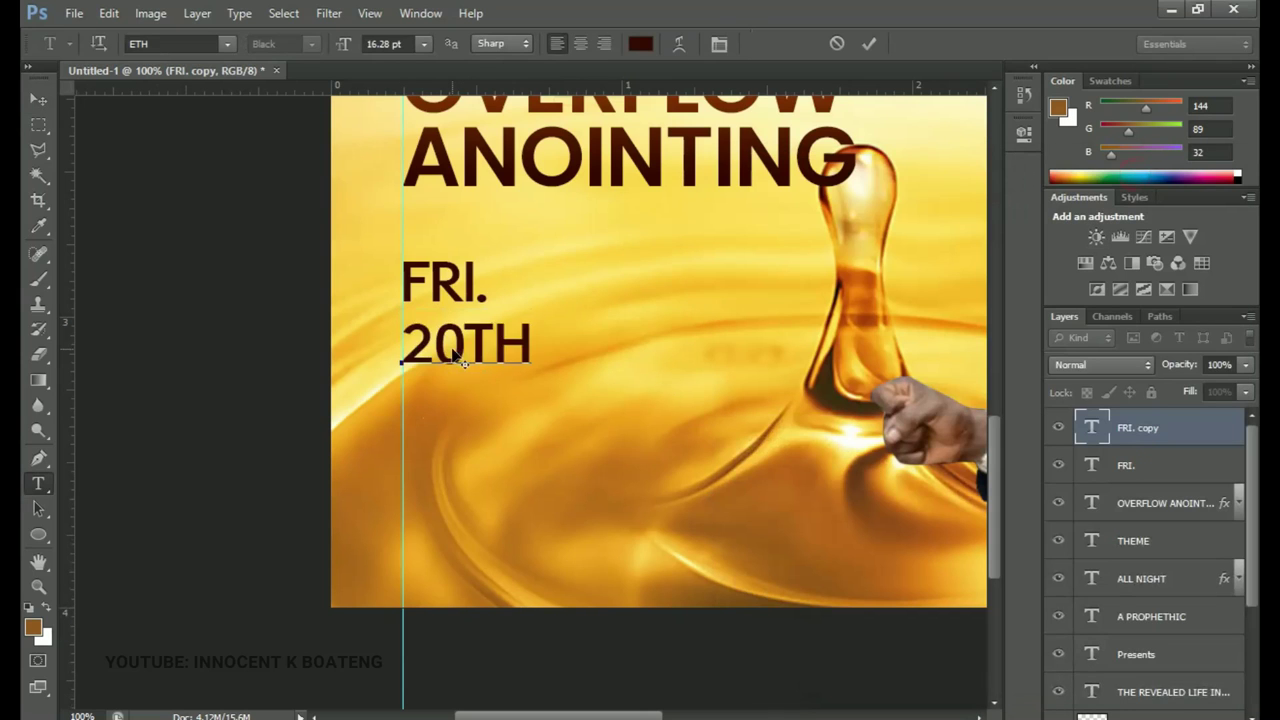
Duplicate the 20TH text layer and place the copy directly below the original along the vertical guide
{"action": "left_click", "coordinate": [38, 101]}
{"action": "key", "text": "ctrl+j"}
{"action": "left_click_drag", "start_coordinate": [495, 360], "coordinate": [488, 408]}
Replace the lower 20TH copy's text with "NOVEMBER" copied from the Notepad notes
{"action": "key", "text": "alt+Tab"}
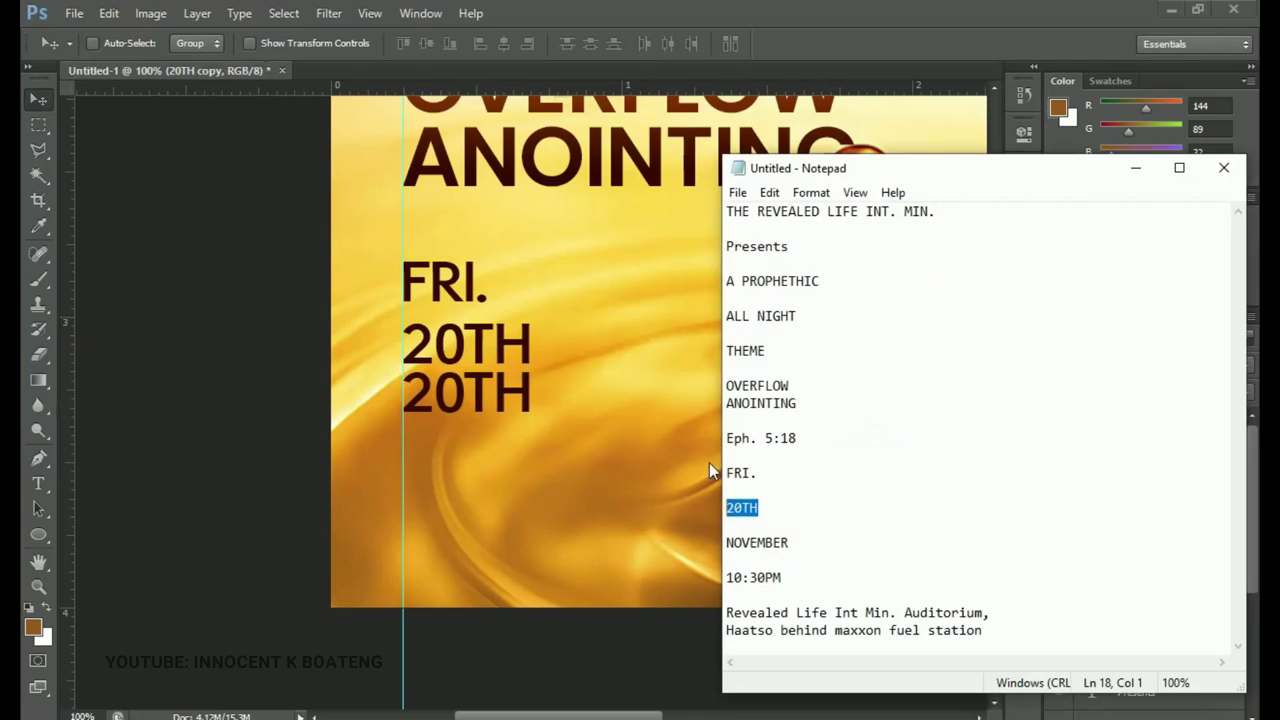
{"action": "left_click_drag", "start_coordinate": [792, 542], "coordinate": [712, 542]}
{"action": "key", "text": "ctrl+c"}
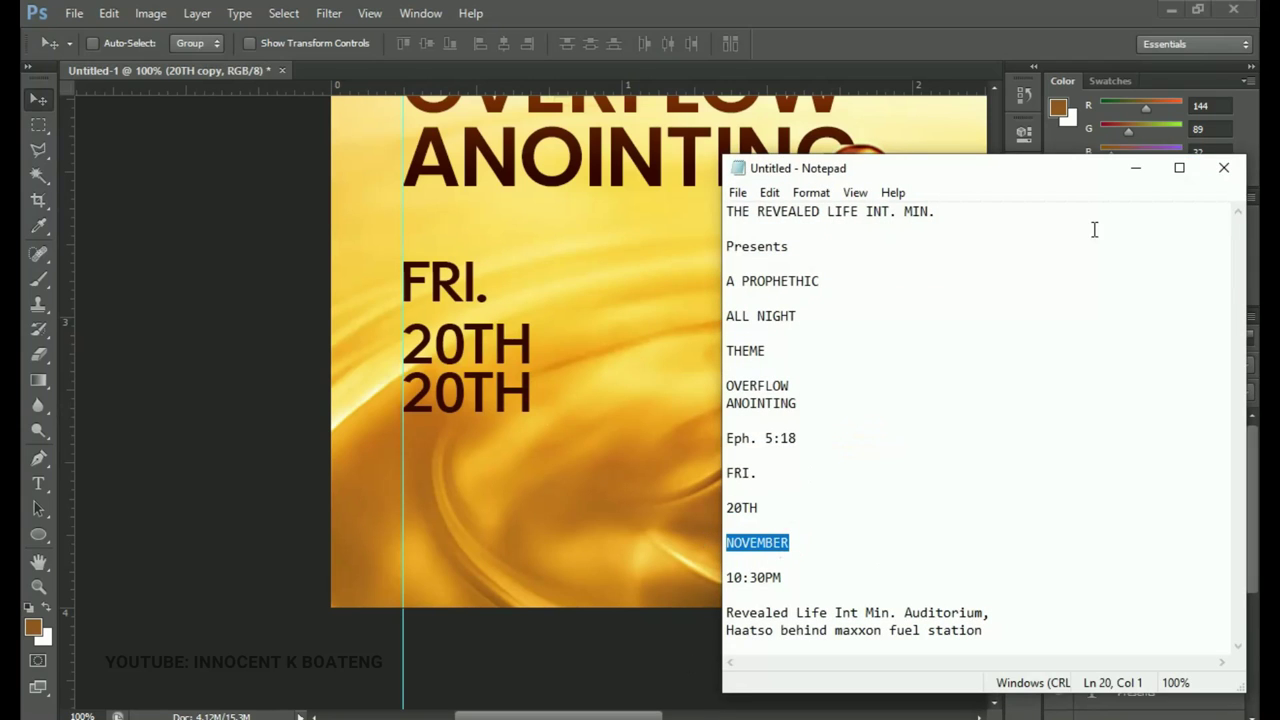
{"action": "left_click", "coordinate": [1141, 170]}
{"action": "key", "text": "t"}
{"action": "left_click", "coordinate": [525, 392]}
{"action": "key", "text": "ctrl+a"}
{"action": "key", "text": "ctrl+v"}
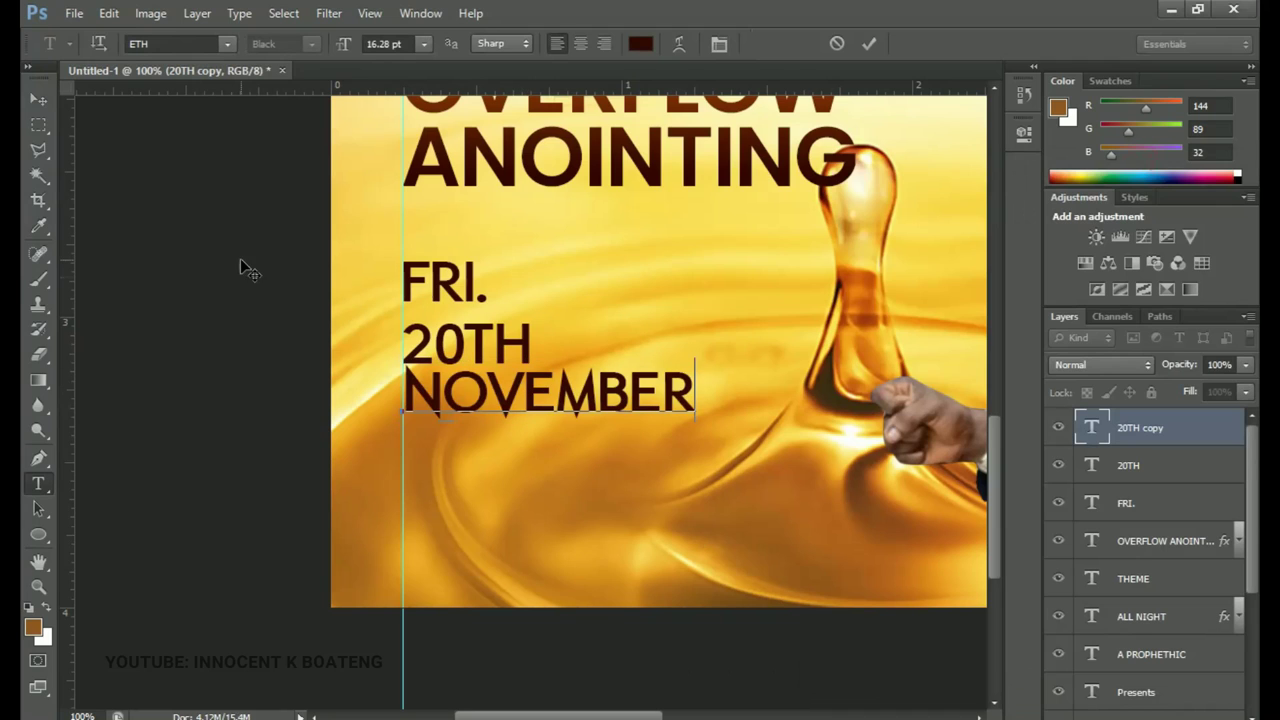
{"action": "left_click", "coordinate": [39, 100]}
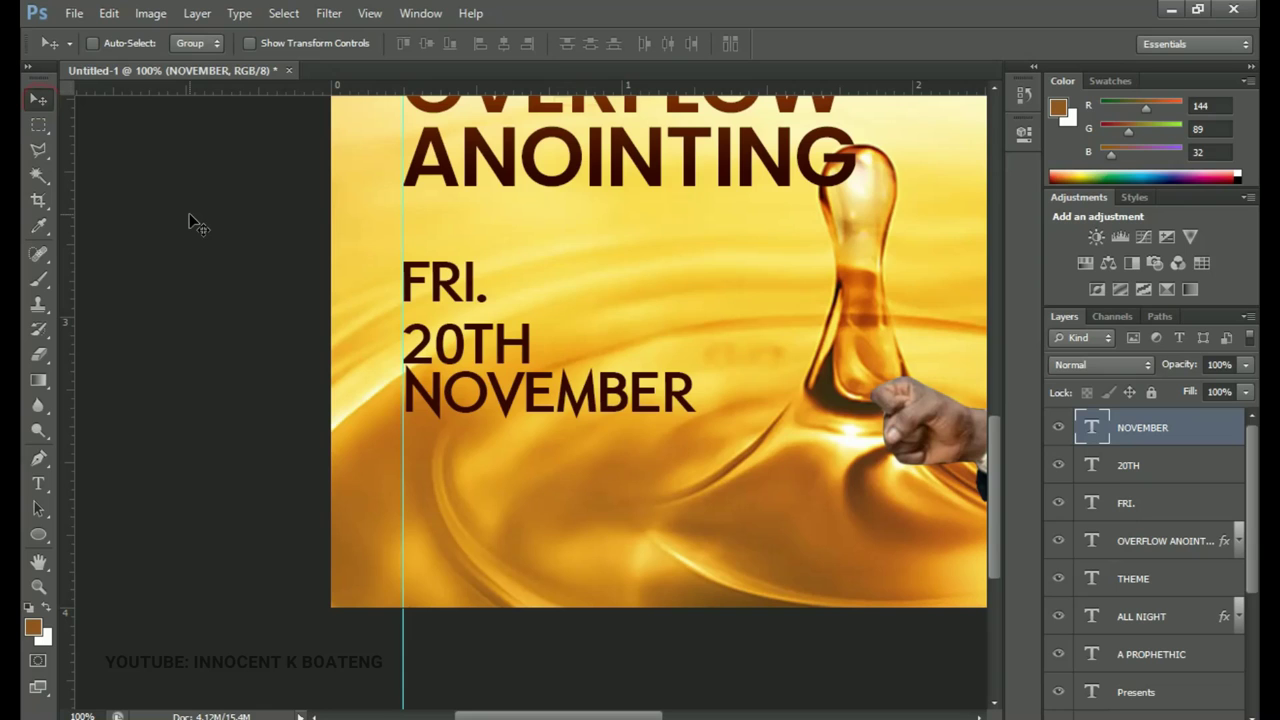
Scale the NOVEMBER text down to match the width of 20TH and fit it closely beneath that line, left-aligned to the guide
{"action": "key", "text": "ctrl+t"}
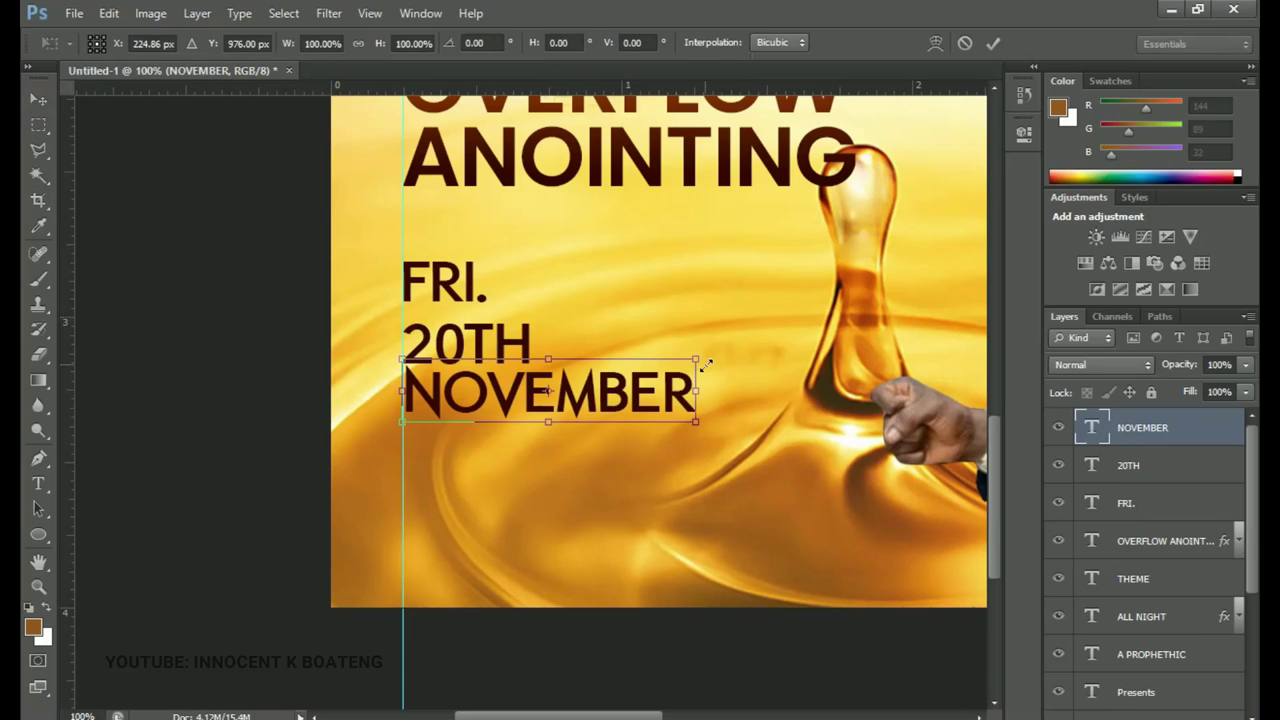
{"action": "left_click_drag", "start_coordinate": [697, 362], "coordinate": [606, 379]}
{"action": "key", "text": "Return"}
{"action": "left_click_drag", "start_coordinate": [524, 420], "coordinate": [527, 438]}
{"action": "right_click", "coordinate": [532, 362]}
{"action": "left_click", "coordinate": [551, 363]}
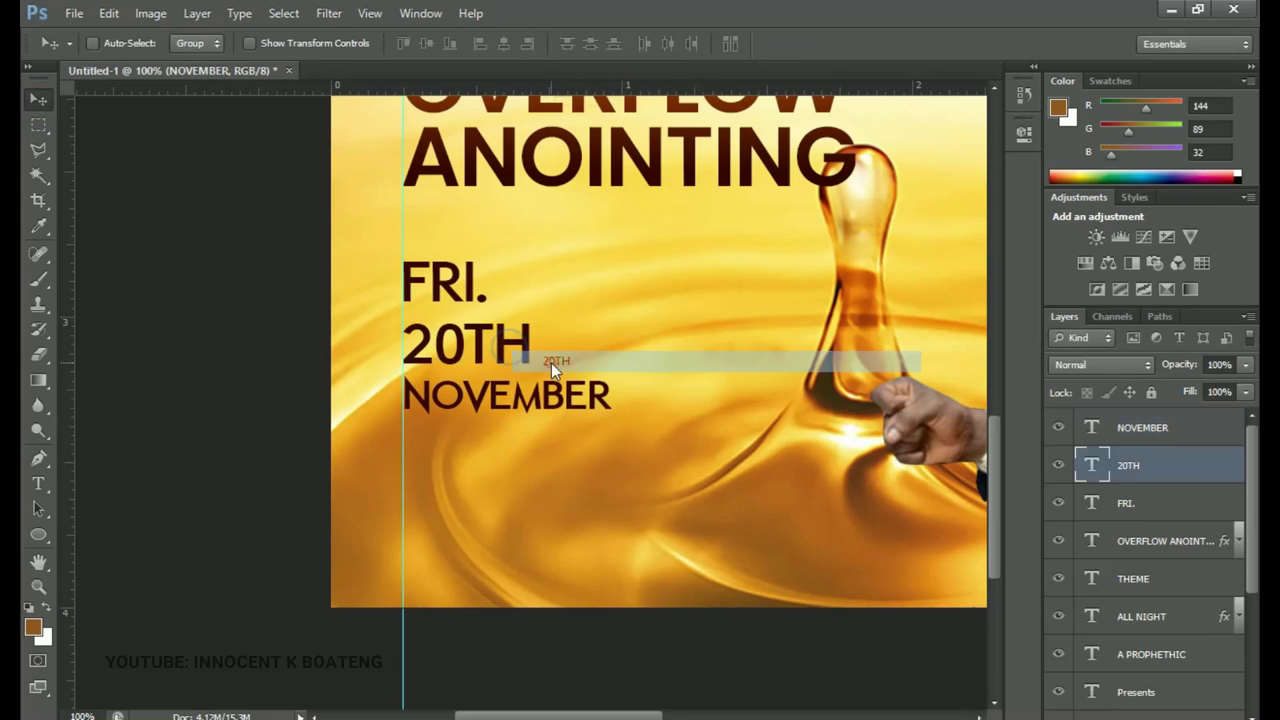
{"action": "key", "text": "ctrl+t"}
{"action": "mouse_move", "coordinate": [531, 372]}
{"action": "left_mouse_down"}
{"action": "mouse_move", "coordinate": [626, 375]}
{"action": "mouse_move", "coordinate": [599, 436]}
{"action": "mouse_move", "coordinate": [533, 385]}
{"action": "left_mouse_up"}
{"action": "key", "text": "Return"}
{"action": "key", "text": "Return"}
Scale the FRI. text down so it is smaller than 20TH, with its left edge on the vertical guide
{"action": "right_click", "coordinate": [472, 297]}
{"action": "left_click", "coordinate": [496, 302]}
{"action": "key", "text": "ctrl+t"}
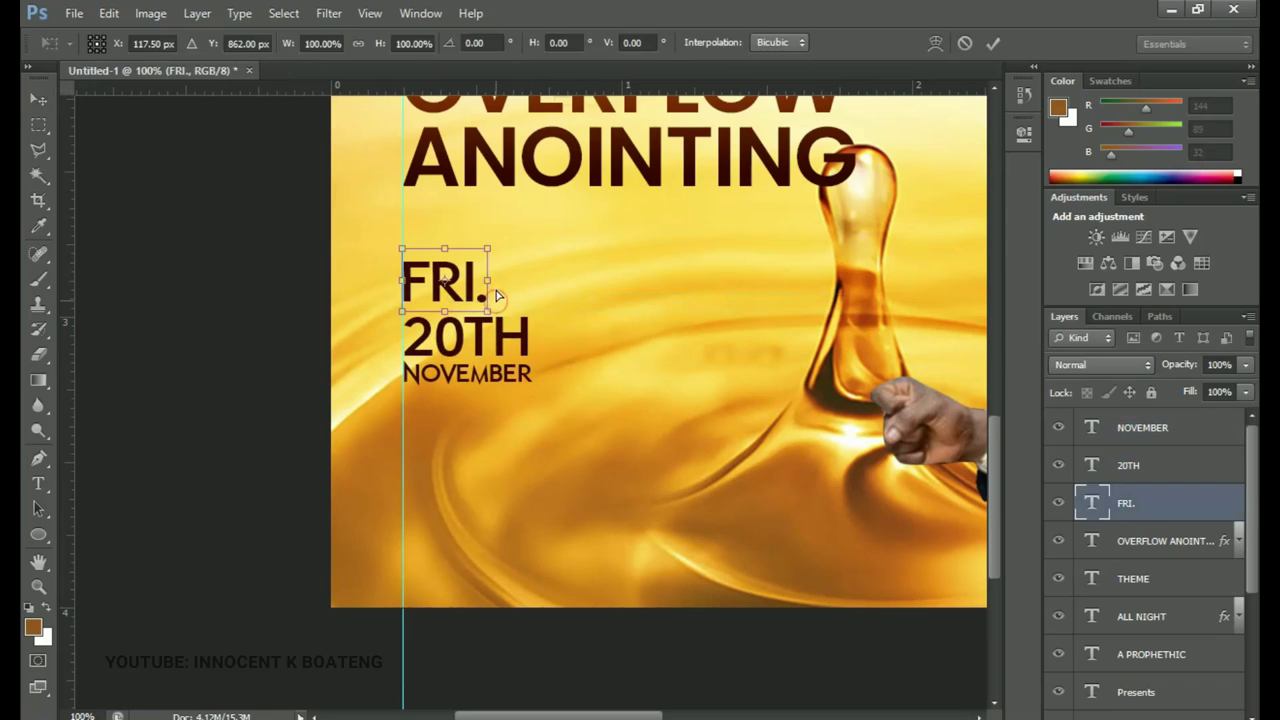
{"action": "left_click_drag", "start_coordinate": [486, 252], "coordinate": [451, 272]}
{"action": "key", "text": "Return"}
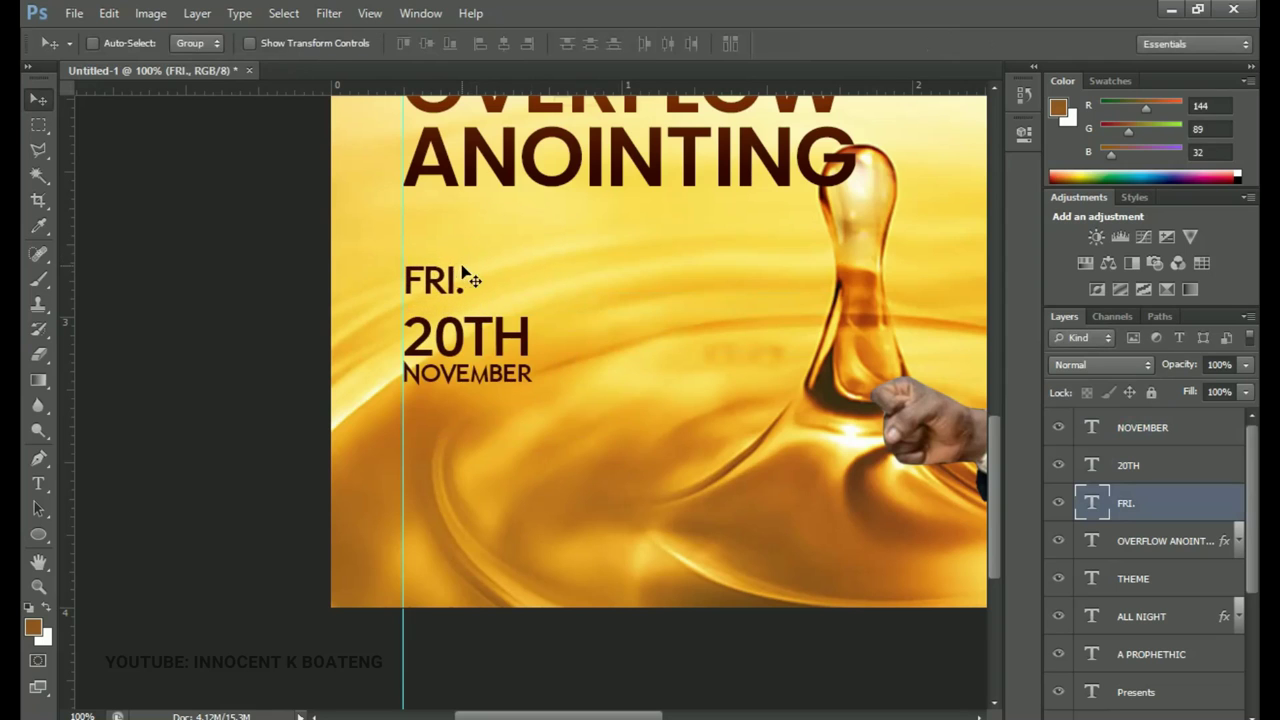
Enlarge the 20TH and NOVEMBER text layers together slightly, keeping their left edges on the guide
{"action": "left_click", "coordinate": [1128, 465]}
{"action": "left_click", "coordinate": [1142, 427], "text": "shift"}
{"action": "key", "text": "ctrl+t"}
{"action": "left_click_drag", "start_coordinate": [533, 376], "coordinate": [545, 381]}
{"action": "key", "text": "Return"}
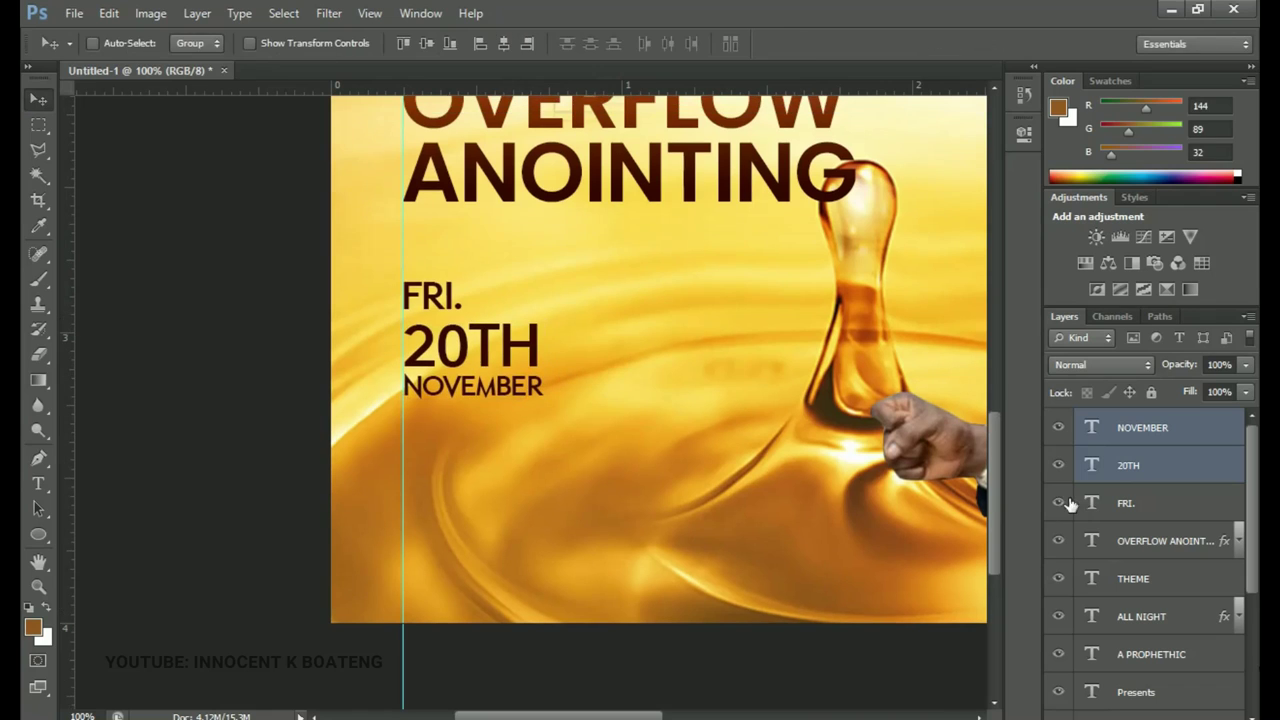
Duplicate the 20TH text to the right on the same line and replace the copy's text with "10:30PM" from the Notepad notes
{"action": "left_click", "coordinate": [1140, 477]}
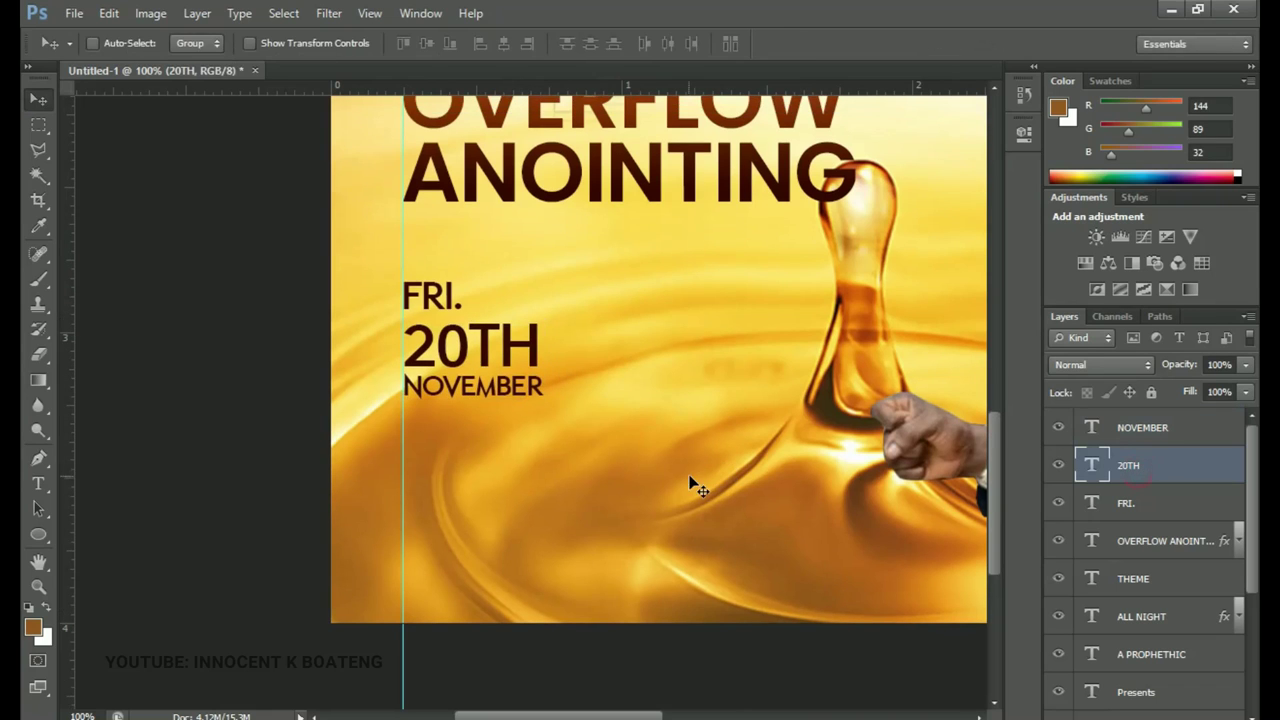
{"action": "left_click_drag", "start_coordinate": [470, 345], "coordinate": [652, 345]}
{"action": "key", "text": "alt+Tab"}
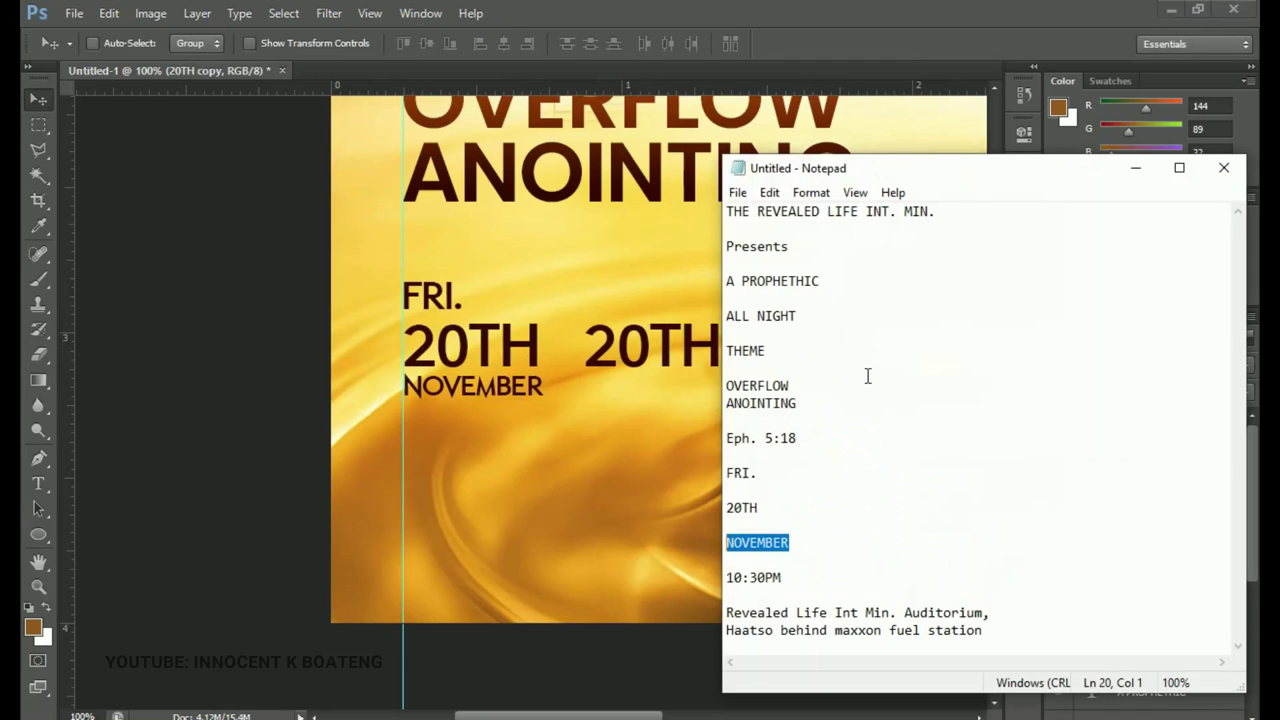
{"action": "left_click_drag", "start_coordinate": [791, 582], "coordinate": [727, 578]}
{"action": "key", "text": "ctrl+c"}
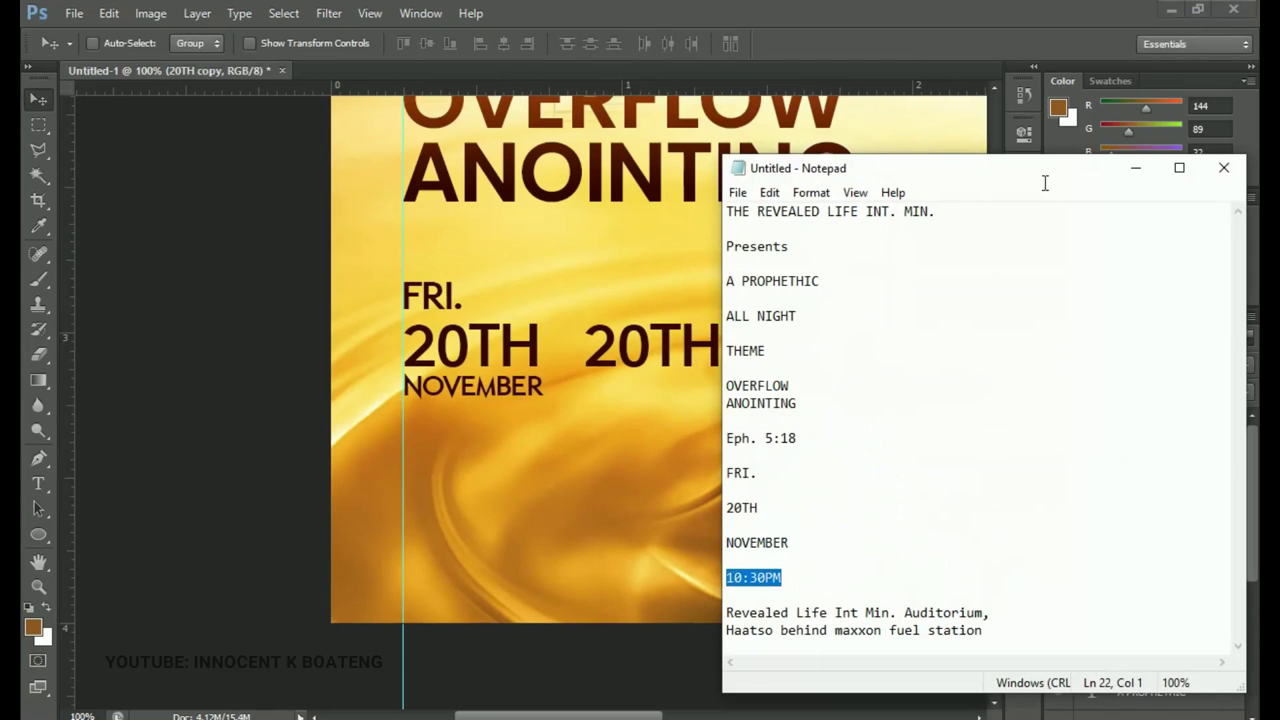
{"action": "left_click", "coordinate": [1136, 168]}
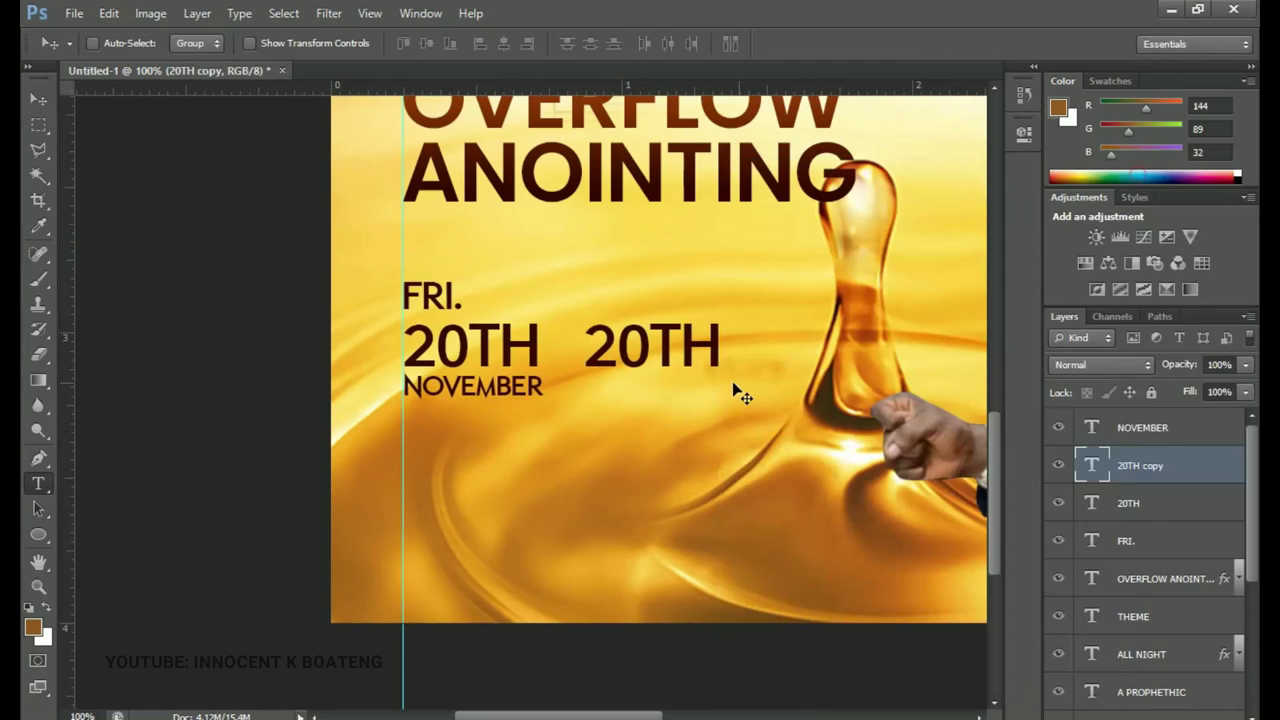
{"action": "left_click", "coordinate": [678, 348]}
{"action": "key", "text": "ctrl+a"}
{"action": "key", "text": "ctrl+v"}
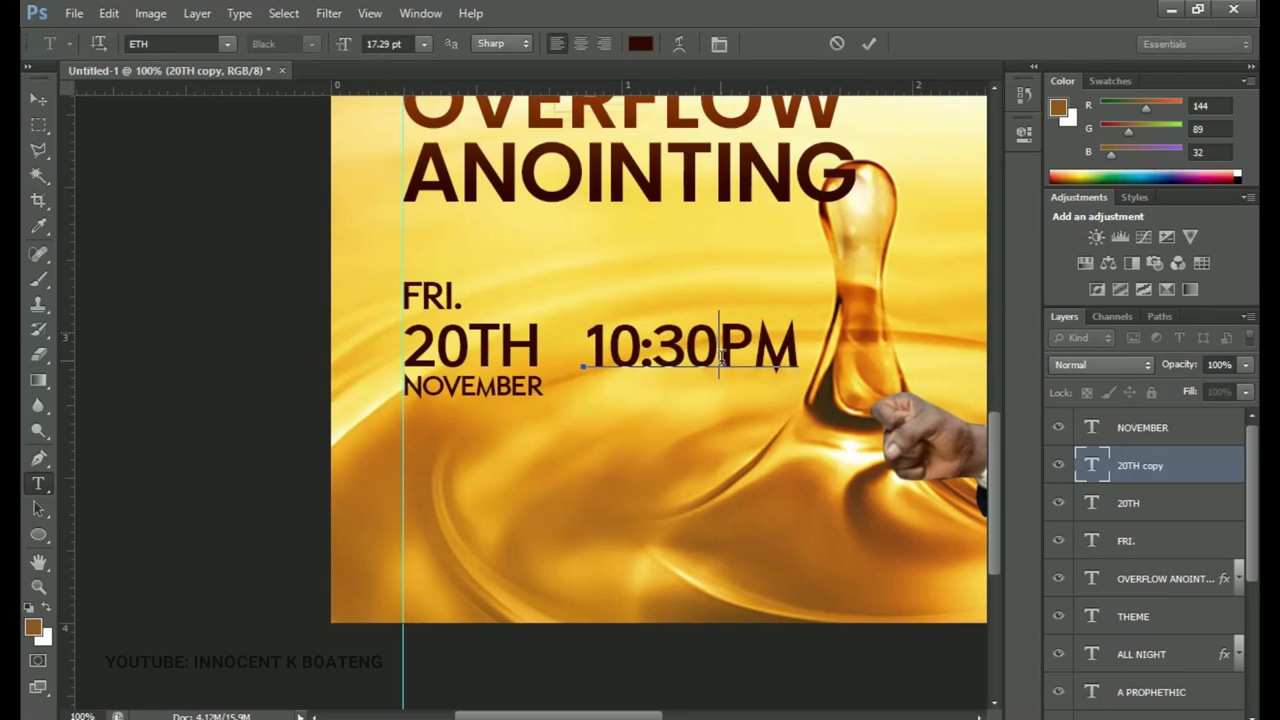
Format only the PM letters of the 10:30PM text as subscript
{"action": "left_click_drag", "start_coordinate": [720, 358], "coordinate": [816, 350]}
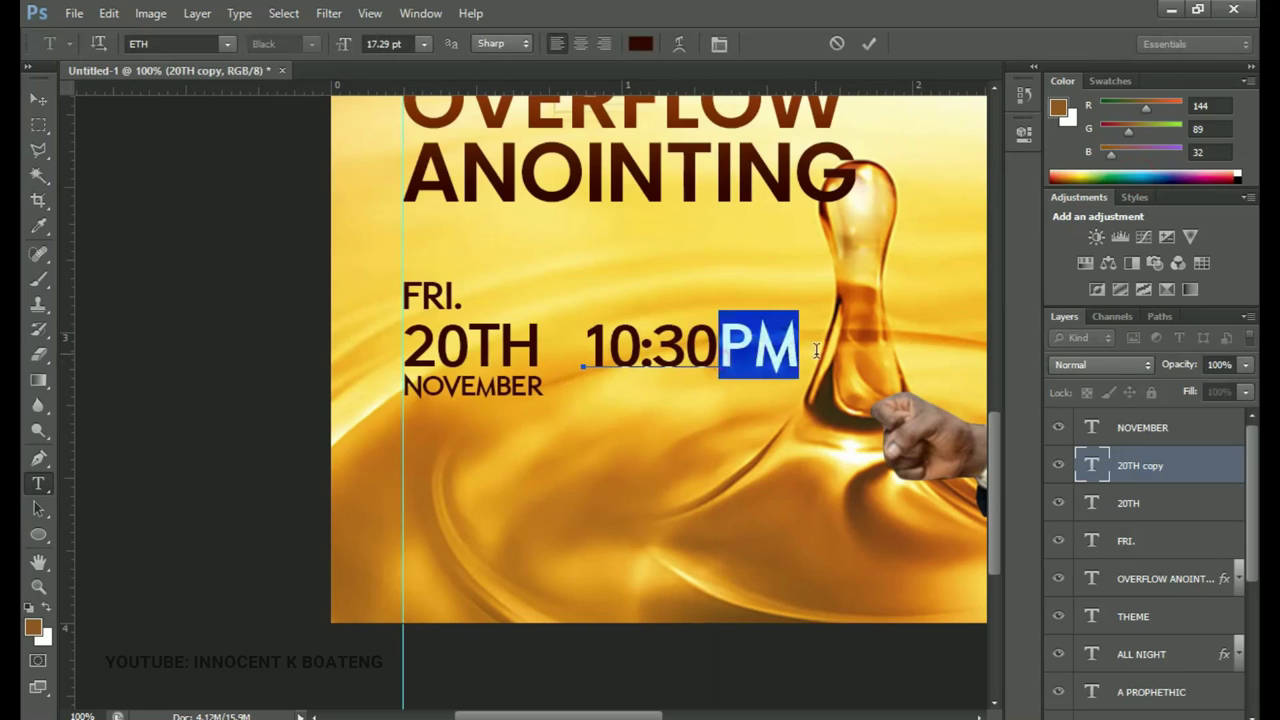
{"action": "left_click", "coordinate": [719, 44]}
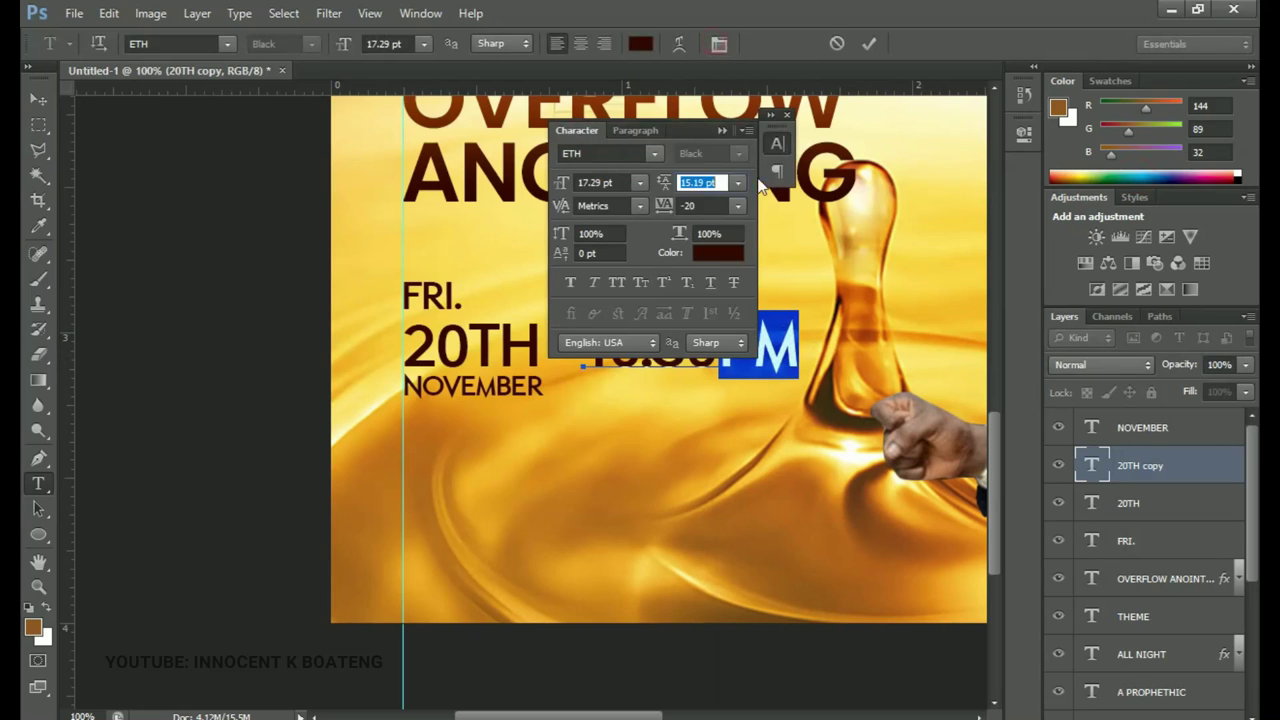
{"action": "left_click", "coordinate": [687, 282]}
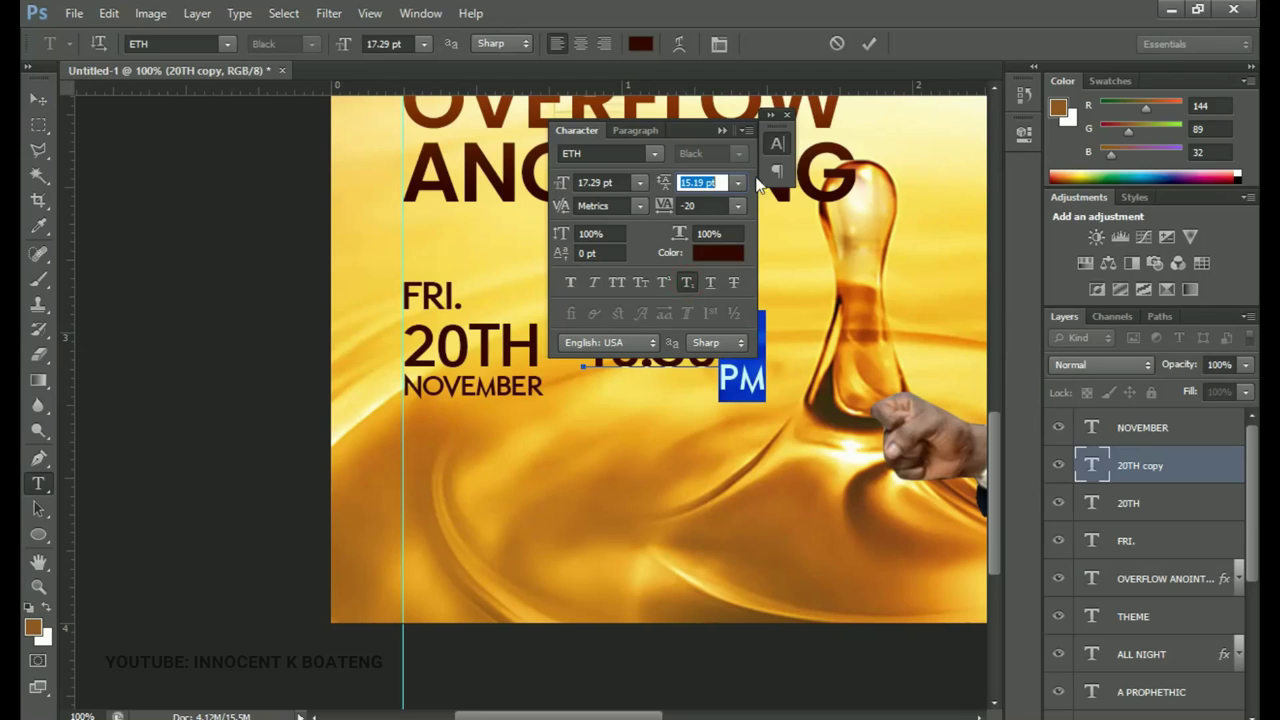
{"action": "left_click", "coordinate": [787, 115]}
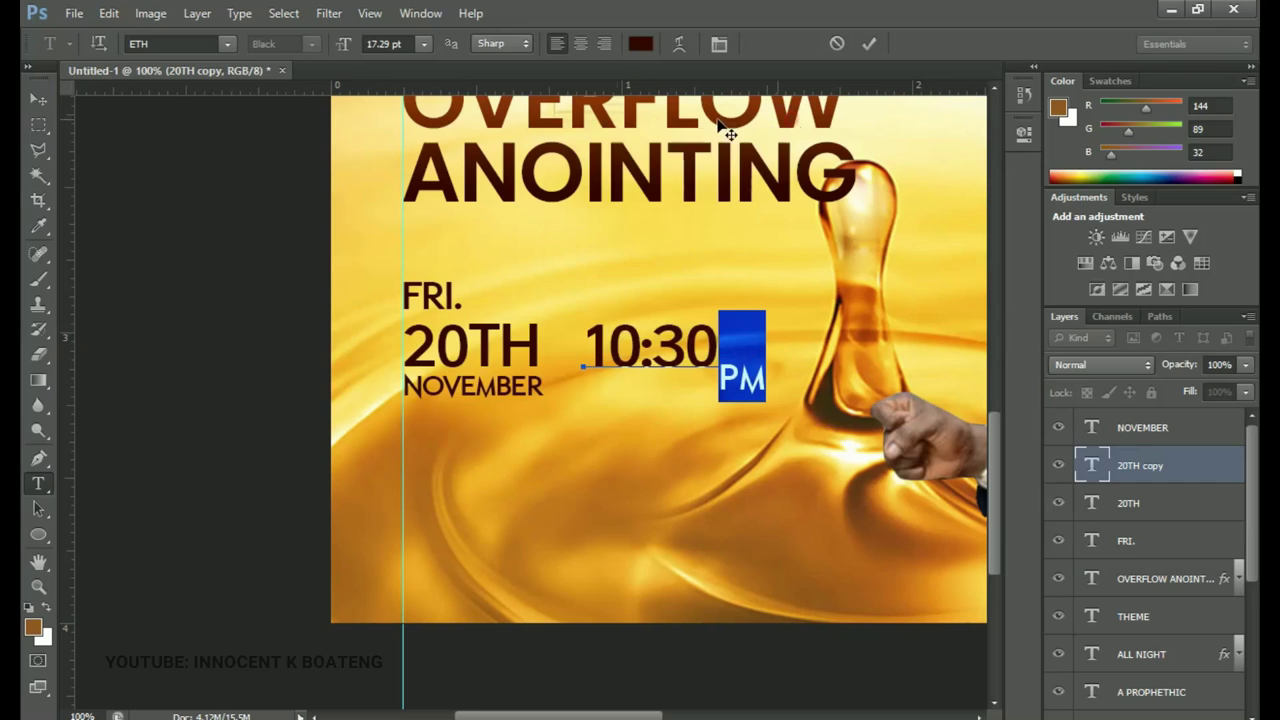
{"action": "left_click", "coordinate": [46, 98]}
Add the two-line venue text copied from the Notepad notes and place it below NOVEMBER, left-aligned to the guide
{"action": "scroll", "coordinate": [766, 380], "scroll_direction": "down", "scroll_amount": 5}
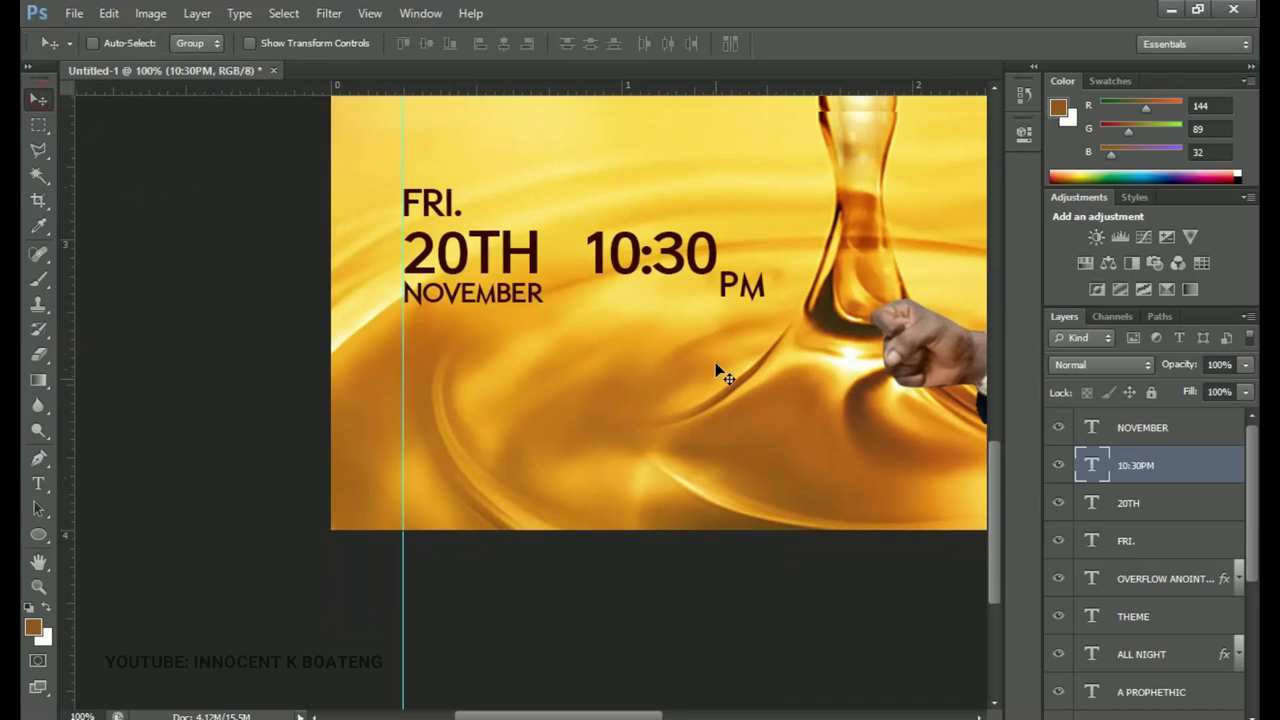
{"action": "scroll", "coordinate": [705, 375], "scroll_direction": "up", "scroll_amount": 1}
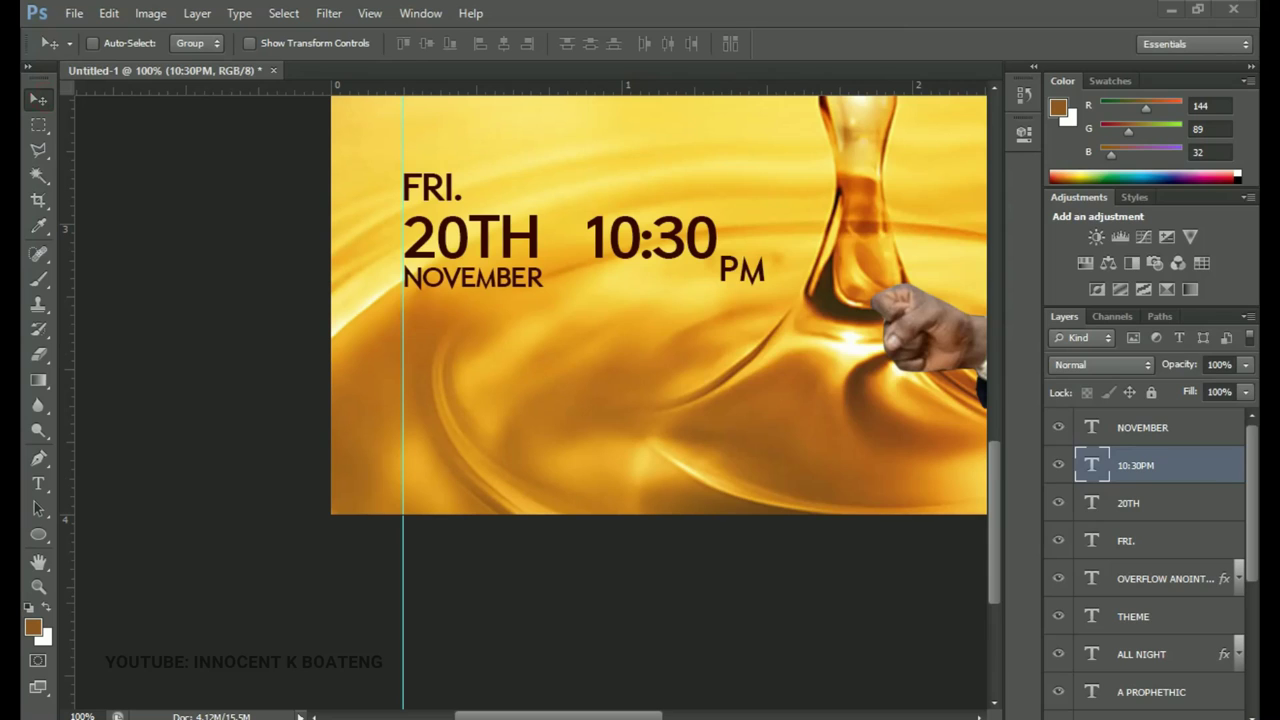
{"action": "key", "text": "alt+Tab"}
{"action": "left_click_drag", "start_coordinate": [982, 630], "coordinate": [726, 612]}
{"action": "key", "text": "ctrl+c"}
{"action": "key", "text": "alt+Tab"}
{"action": "key", "text": "ctrl+v"}
{"action": "key", "text": "ctrl+Return"}
{"action": "left_click_drag", "start_coordinate": [657, 443], "coordinate": [650, 412]}
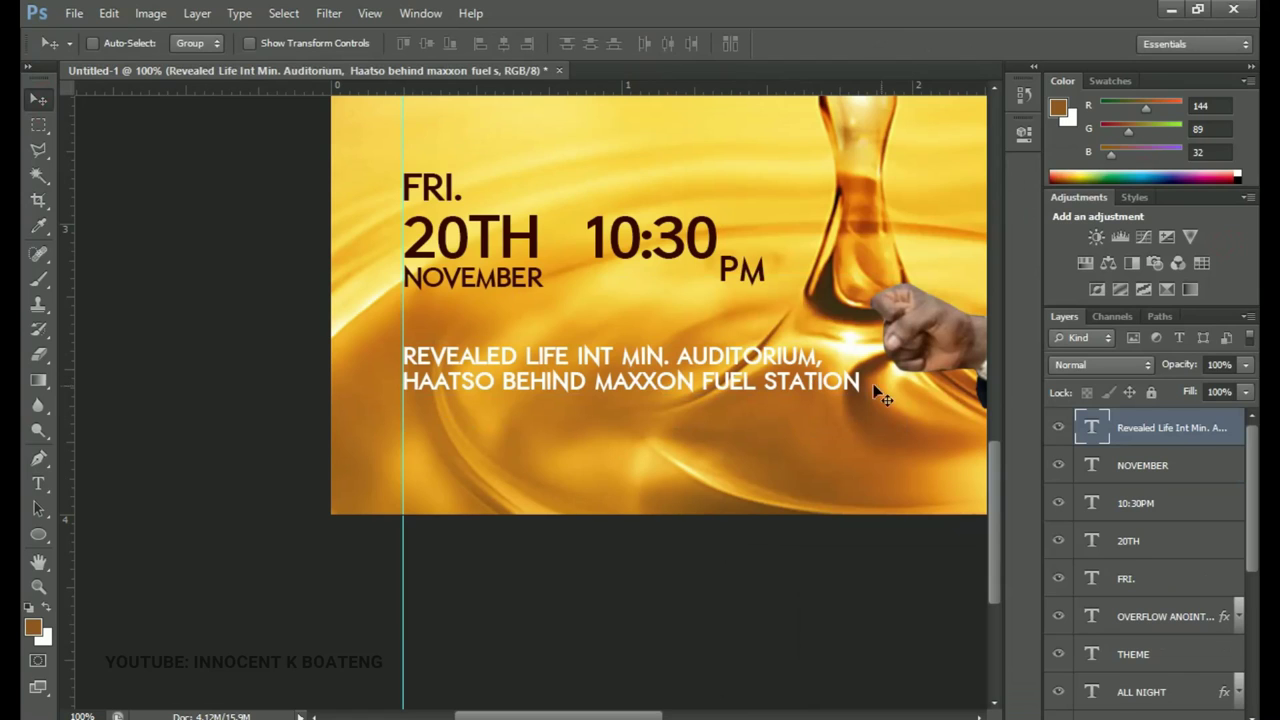
Apply a Drop Shadow with a size of about 29 px to the venue text and compare it with and without the effect
{"action": "right_click", "coordinate": [1180, 437]}
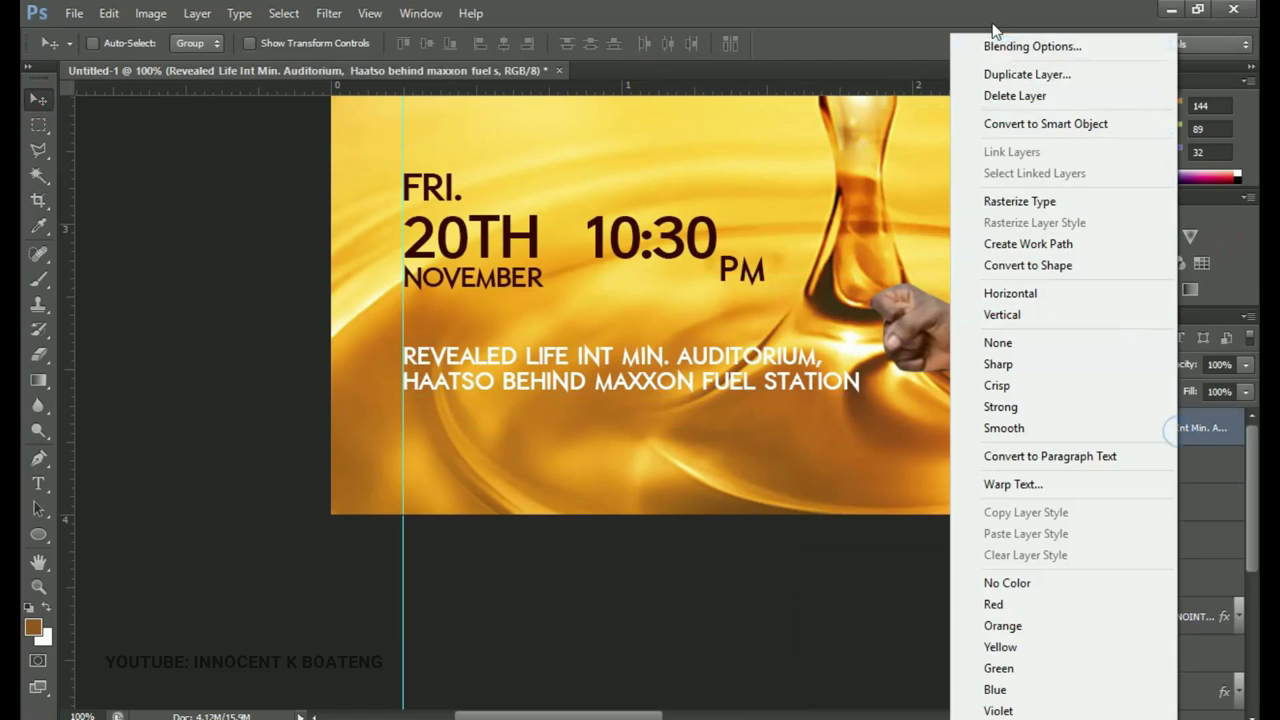
{"action": "left_click", "coordinate": [997, 55]}
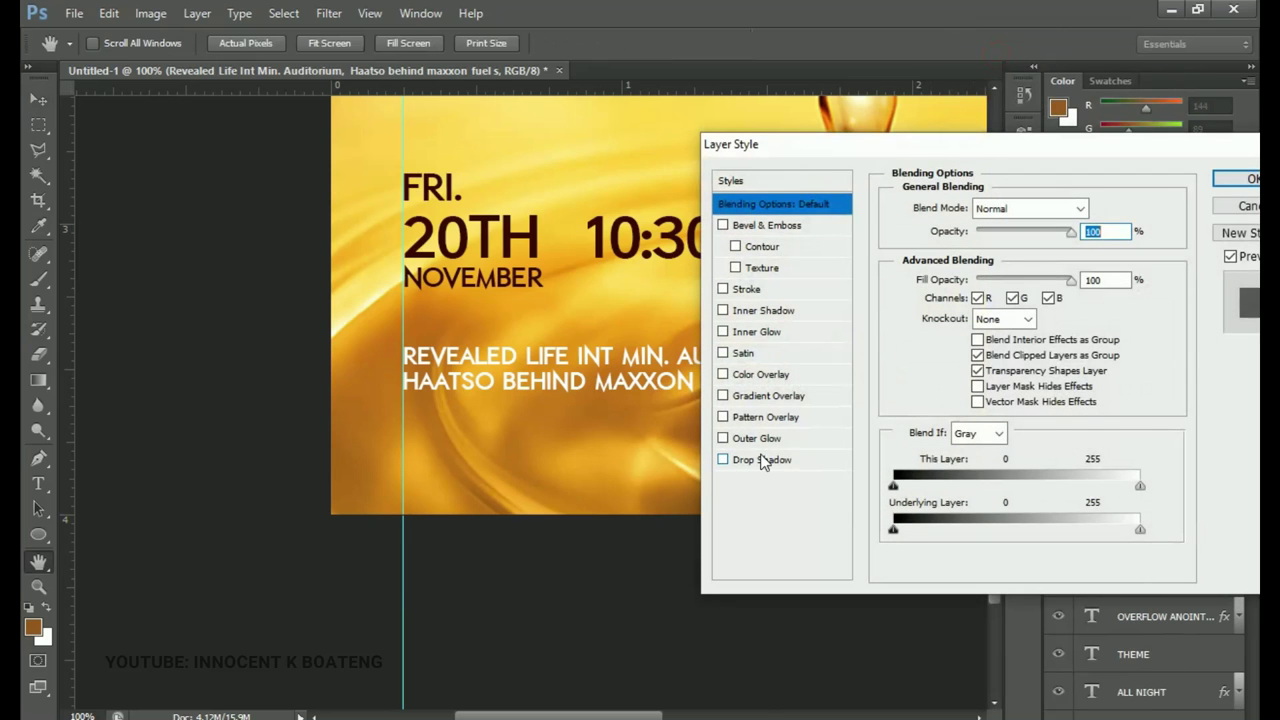
{"action": "left_click", "coordinate": [762, 461]}
{"action": "mouse_move", "coordinate": [966, 334]}
{"action": "left_mouse_down"}
{"action": "mouse_move", "coordinate": [983, 332]}
{"action": "mouse_move", "coordinate": [972, 340]}
{"action": "left_mouse_up"}
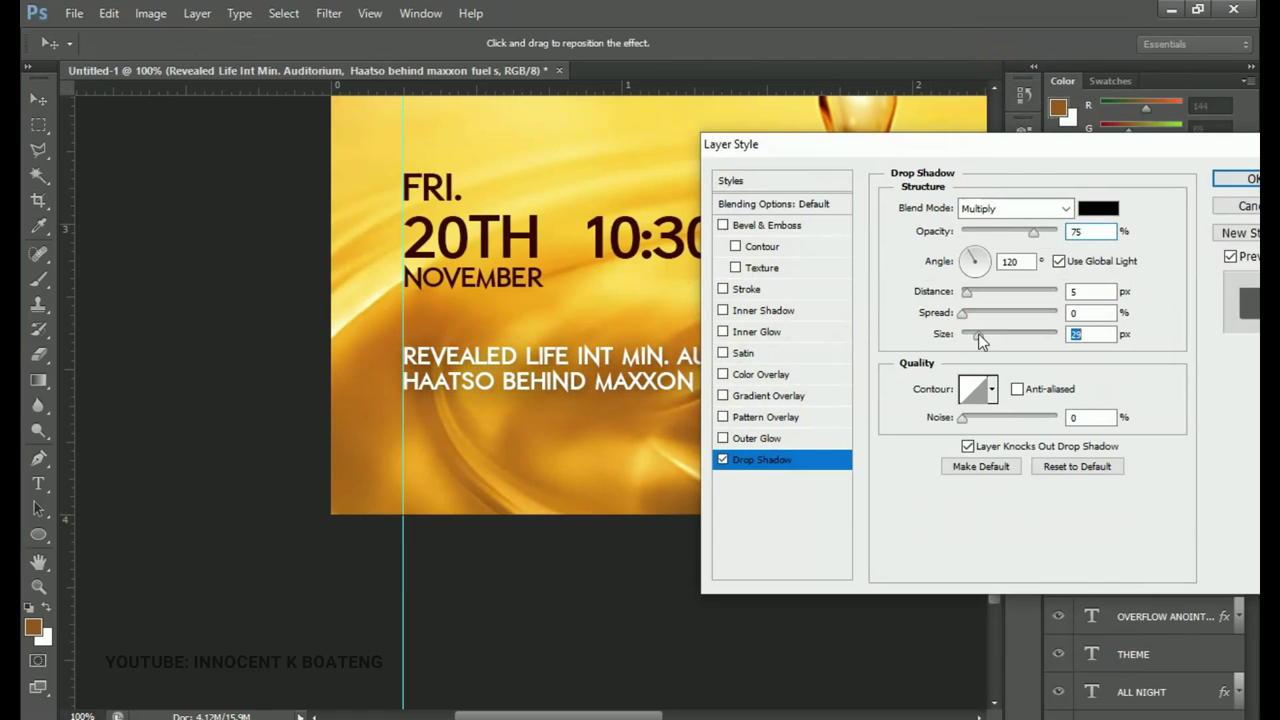
{"action": "left_click", "coordinate": [1245, 178]}
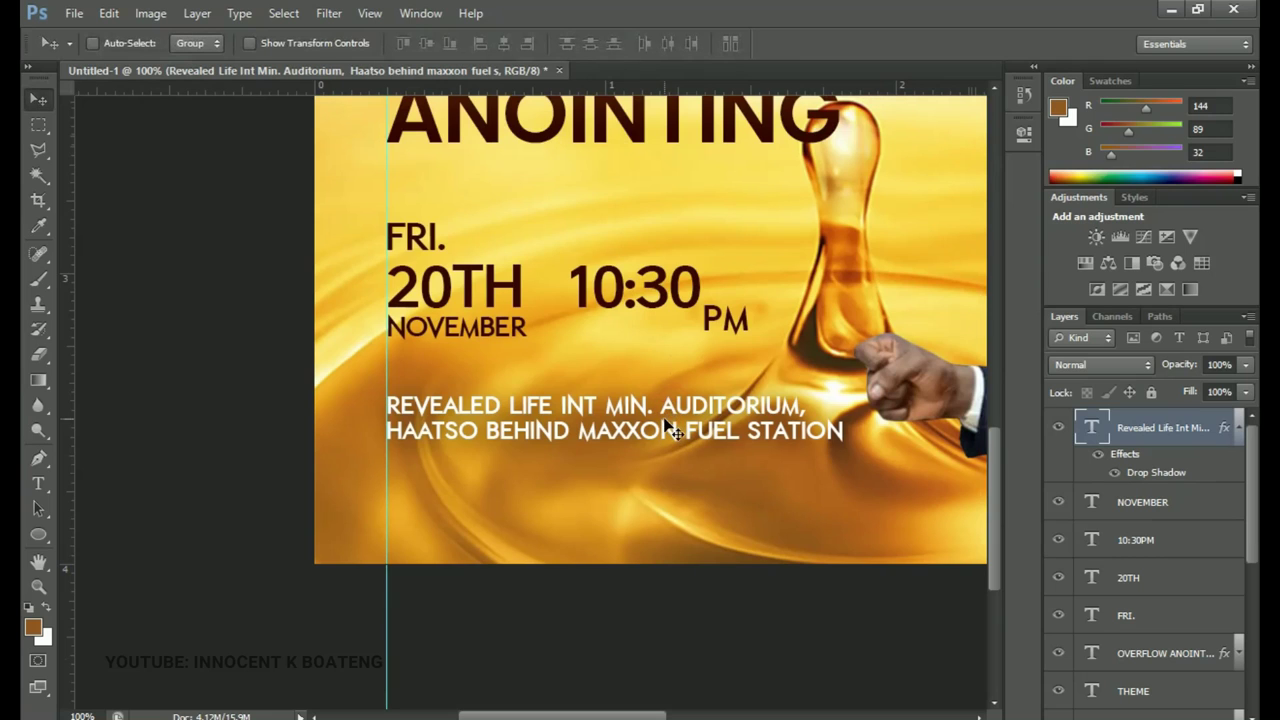
{"action": "key", "text": "ctrl+z"}
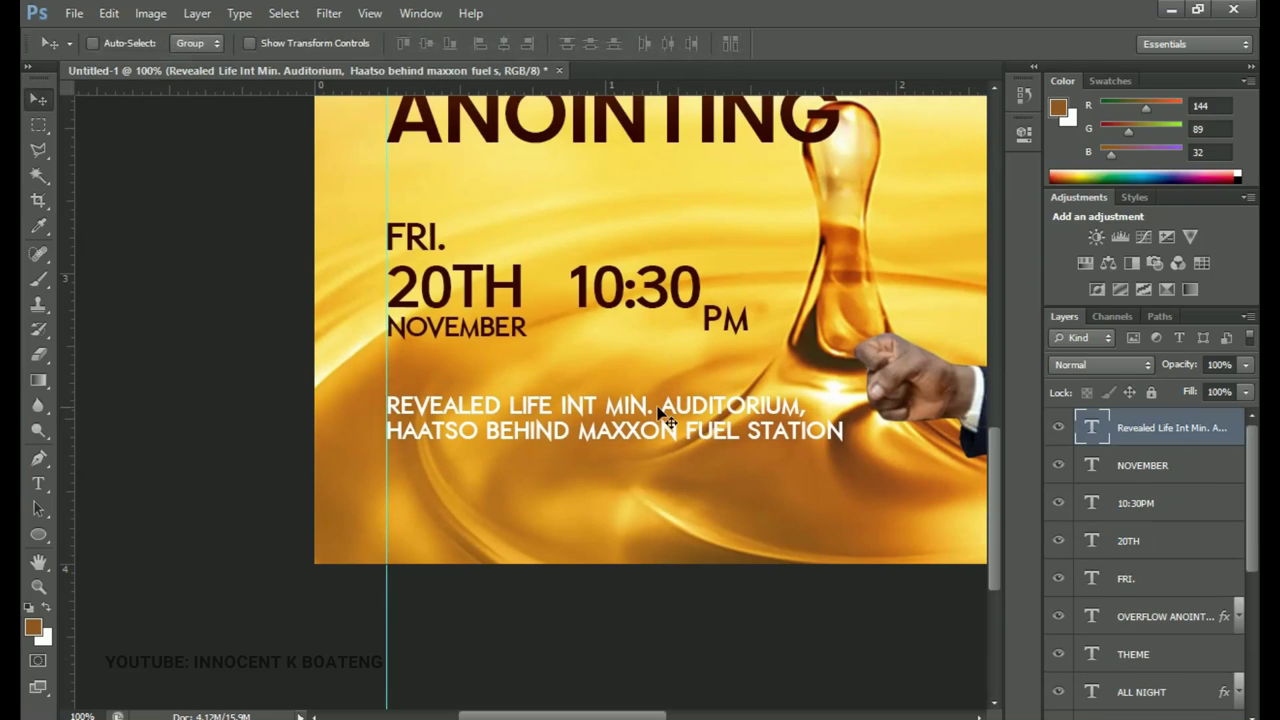
{"action": "key", "text": "ctrl+z"}
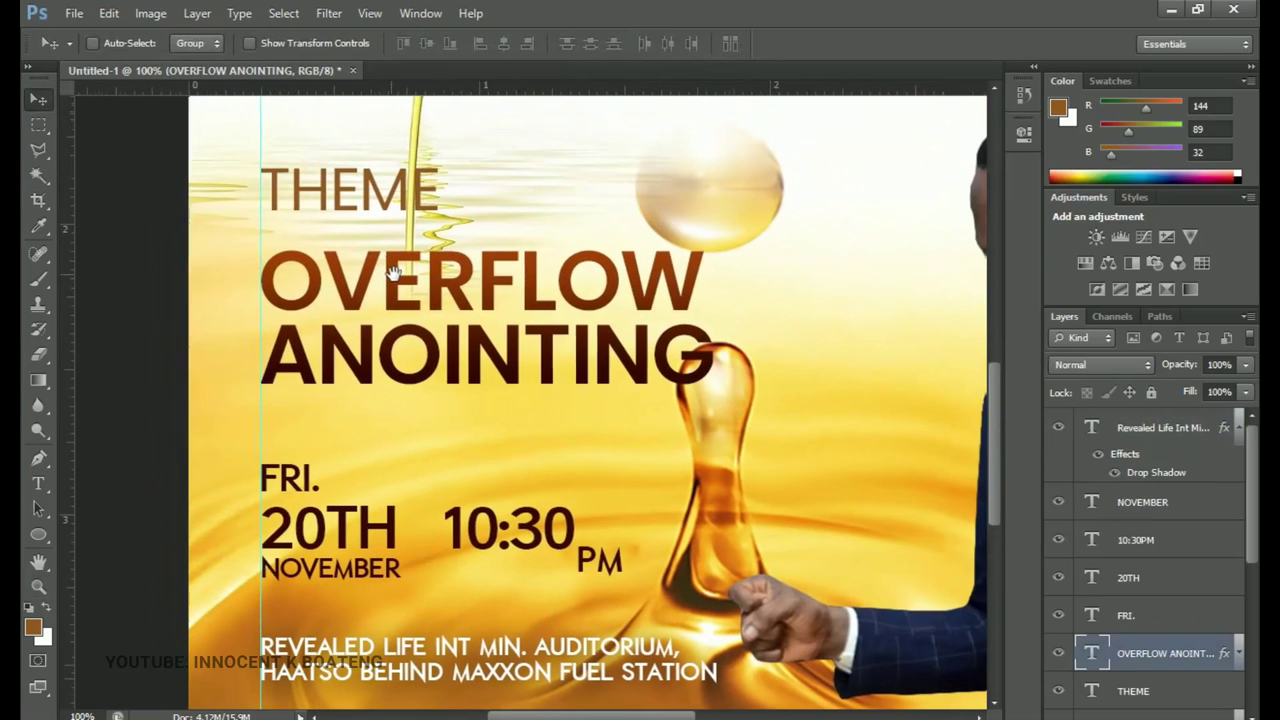
Duplicate the THEME text and place the copy beneath the right end of ANOINTING
{"action": "right_click", "coordinate": [386, 181]}
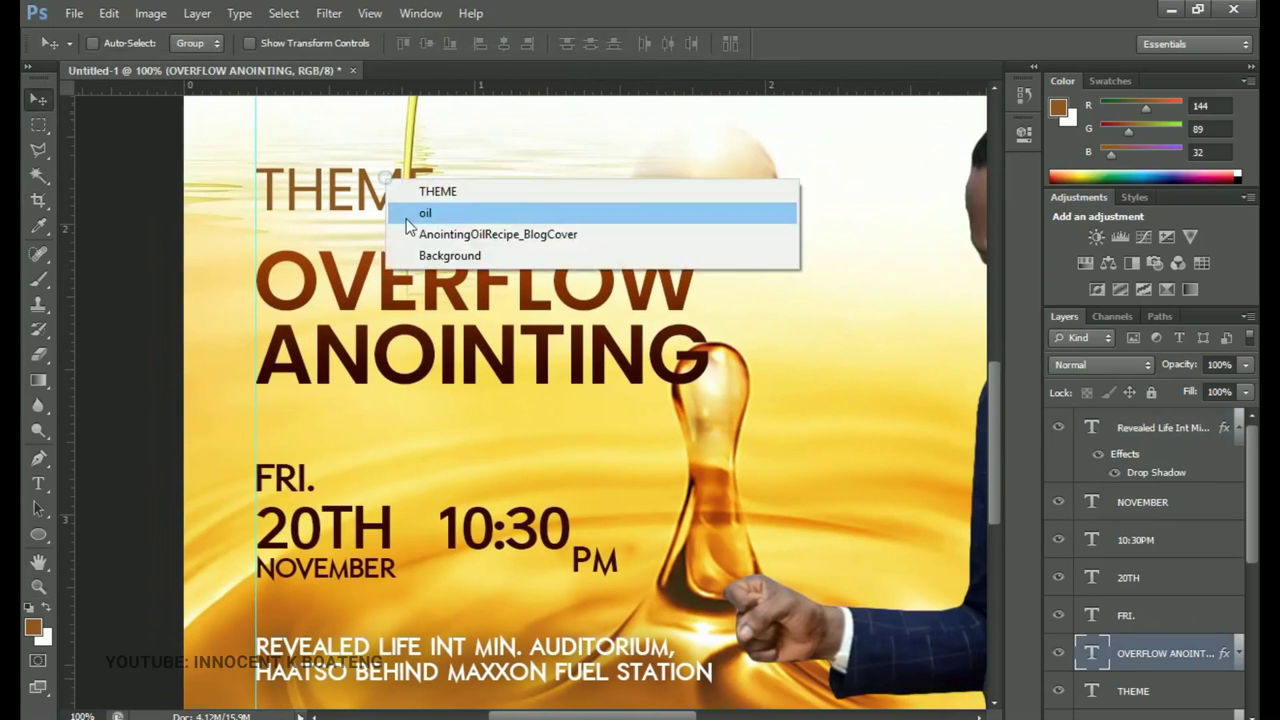
{"action": "left_click", "coordinate": [419, 191]}
{"action": "left_click_drag", "start_coordinate": [419, 191], "coordinate": [690, 450]}
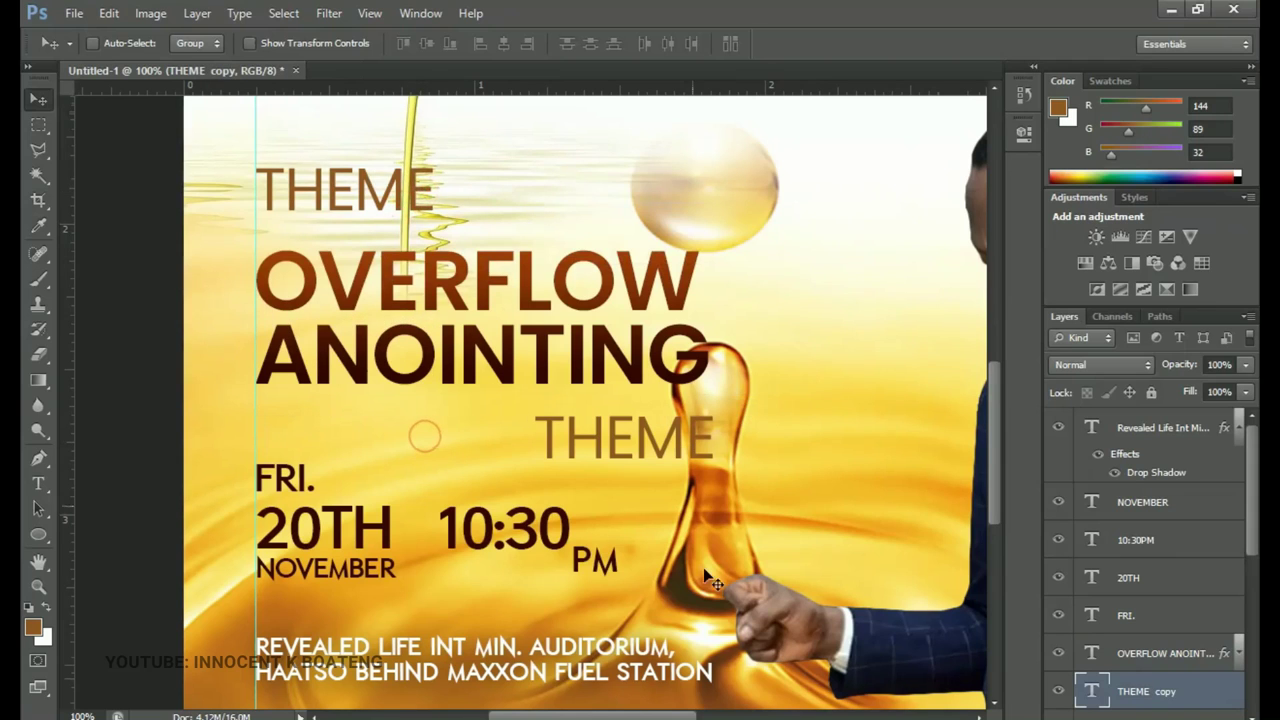
Replace the THEME copy's text with "Eph. 5:18" copied from the Notepad notes
{"action": "key", "text": "alt+Tab"}
{"action": "left_click", "coordinate": [806, 437]}
{"action": "key", "text": "shift+Home"}
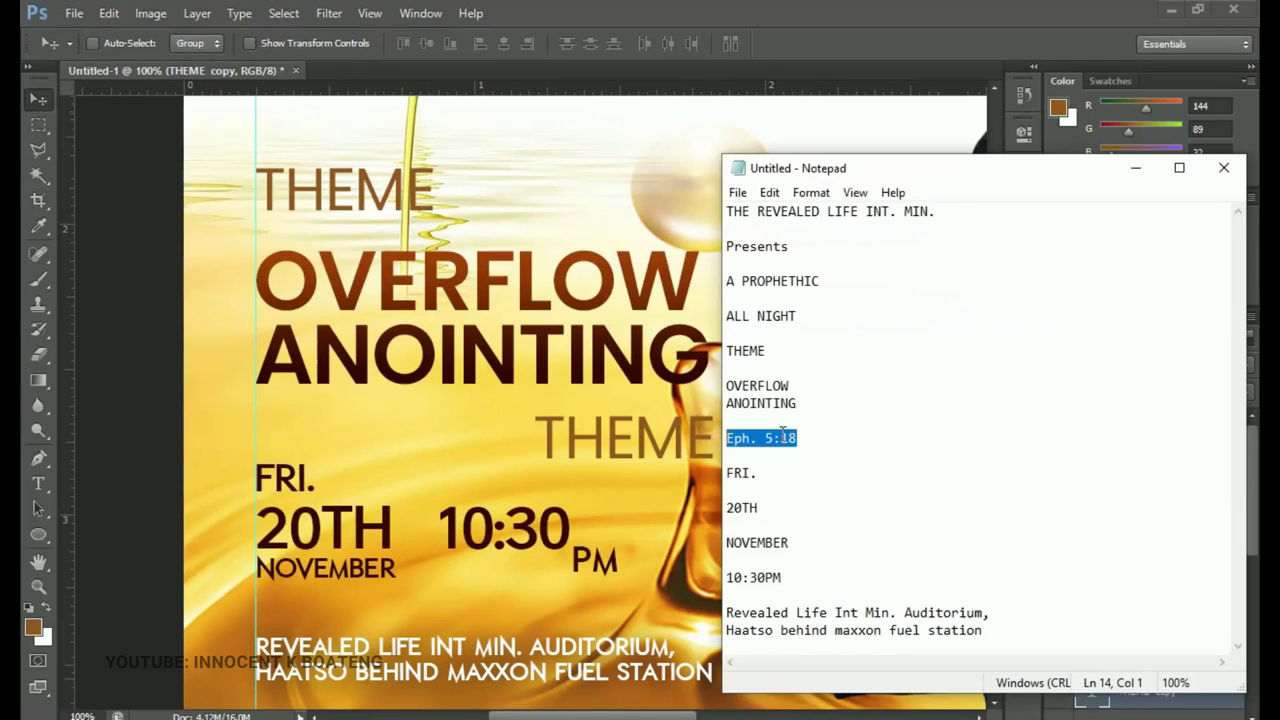
{"action": "key", "text": "alt+Tab"}
{"action": "key", "text": "t"}
{"action": "left_click", "coordinate": [625, 440]}
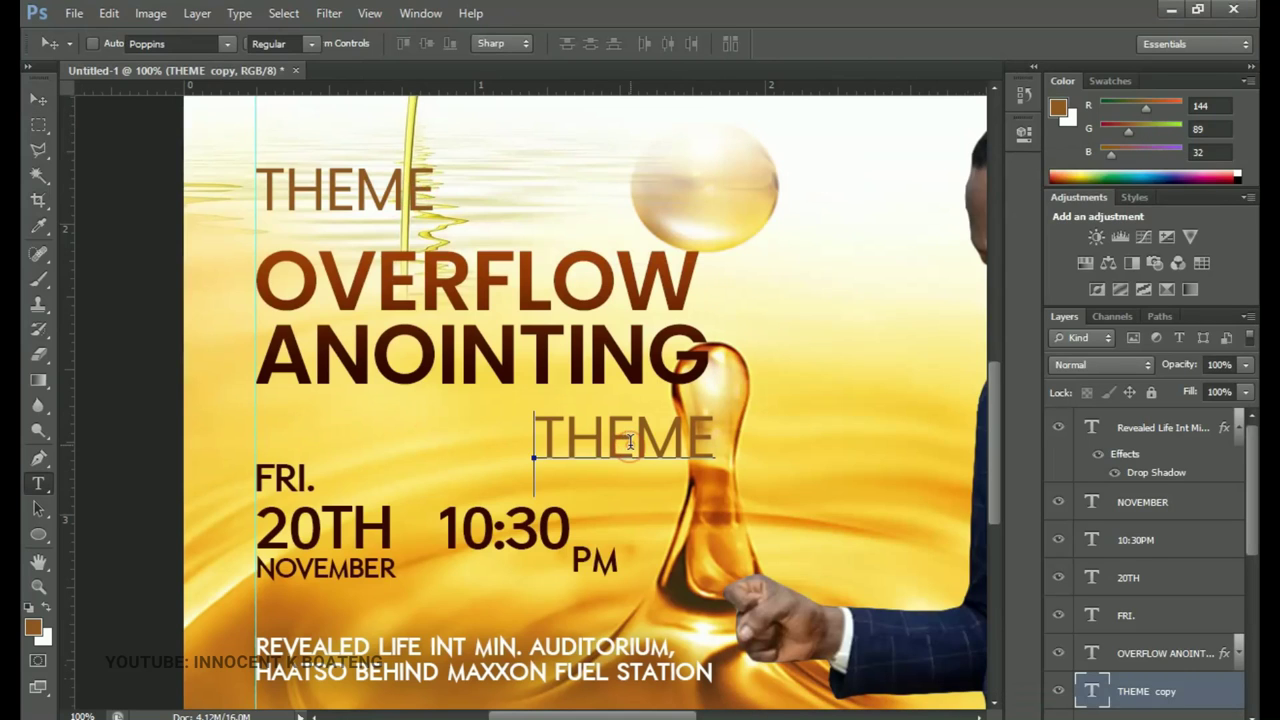
{"action": "double_click", "coordinate": [625, 440]}
{"action": "key", "text": "ctrl+a"}
{"action": "key", "text": "ctrl+v"}
Colour the Eph. 5:18 text with the dark brown sampled from ANOINTING and set its Poppins weight to Medium
{"action": "key", "text": "ctrl+a"}
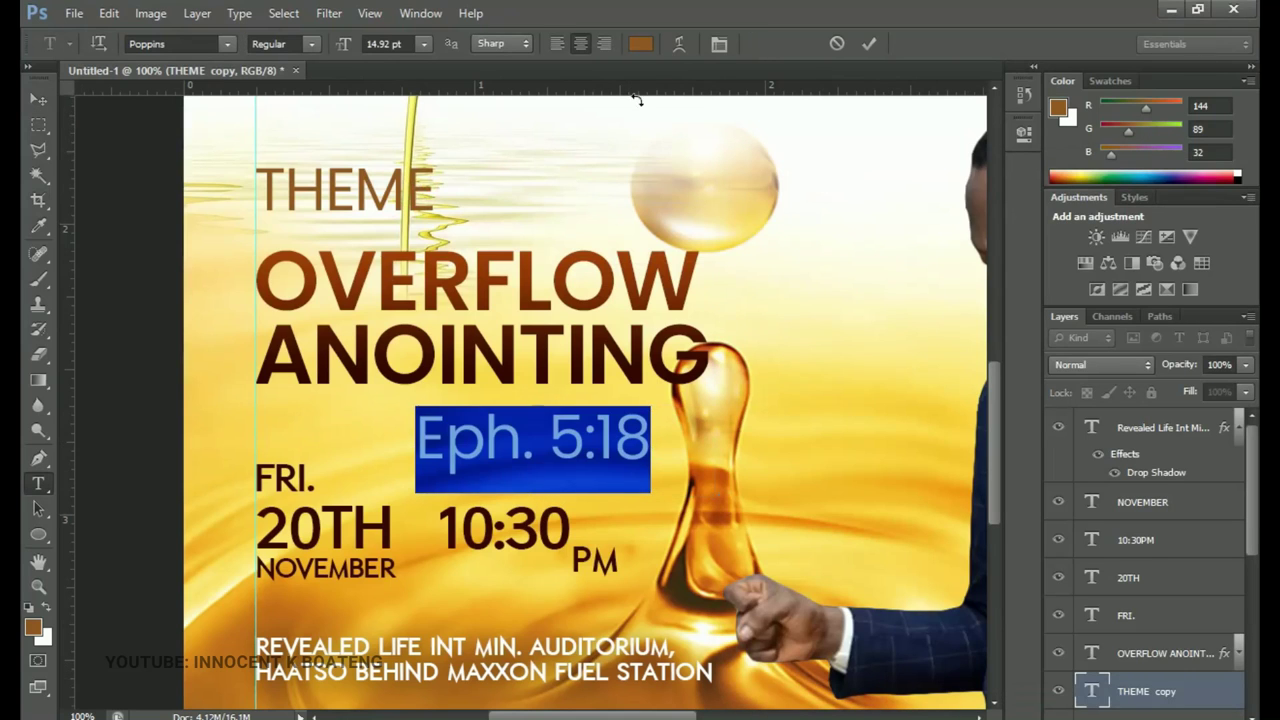
{"action": "left_click", "coordinate": [645, 45]}
{"action": "key", "text": "Tab"}
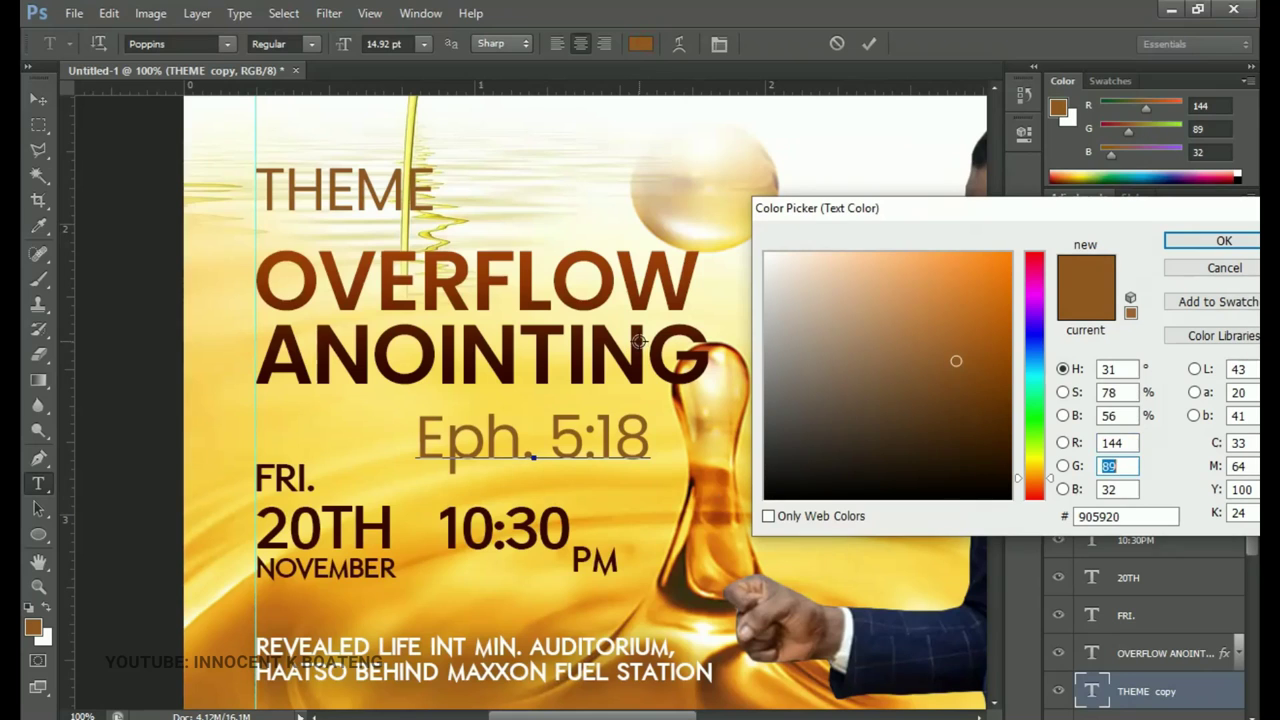
{"action": "left_click", "coordinate": [646, 336]}
{"action": "left_click", "coordinate": [1223, 240]}
{"action": "left_click", "coordinate": [310, 44]}
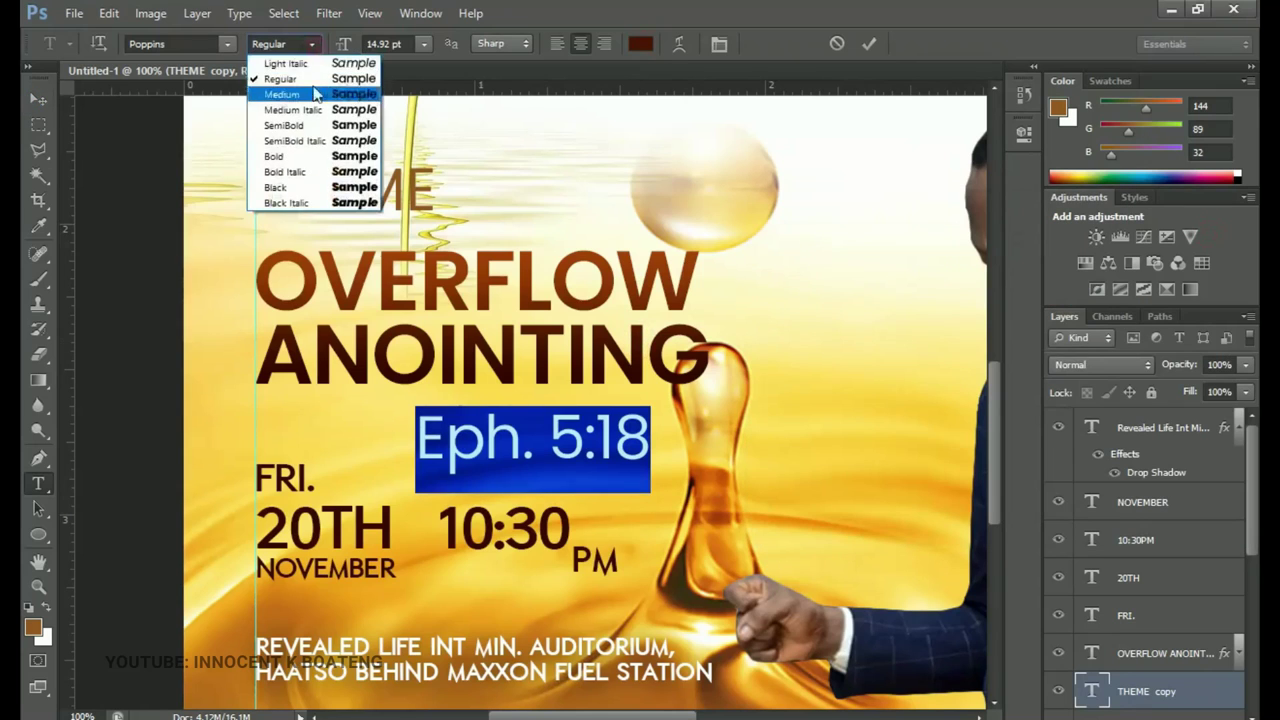
{"action": "left_click", "coordinate": [316, 97]}
{"action": "left_click", "coordinate": [38, 99]}
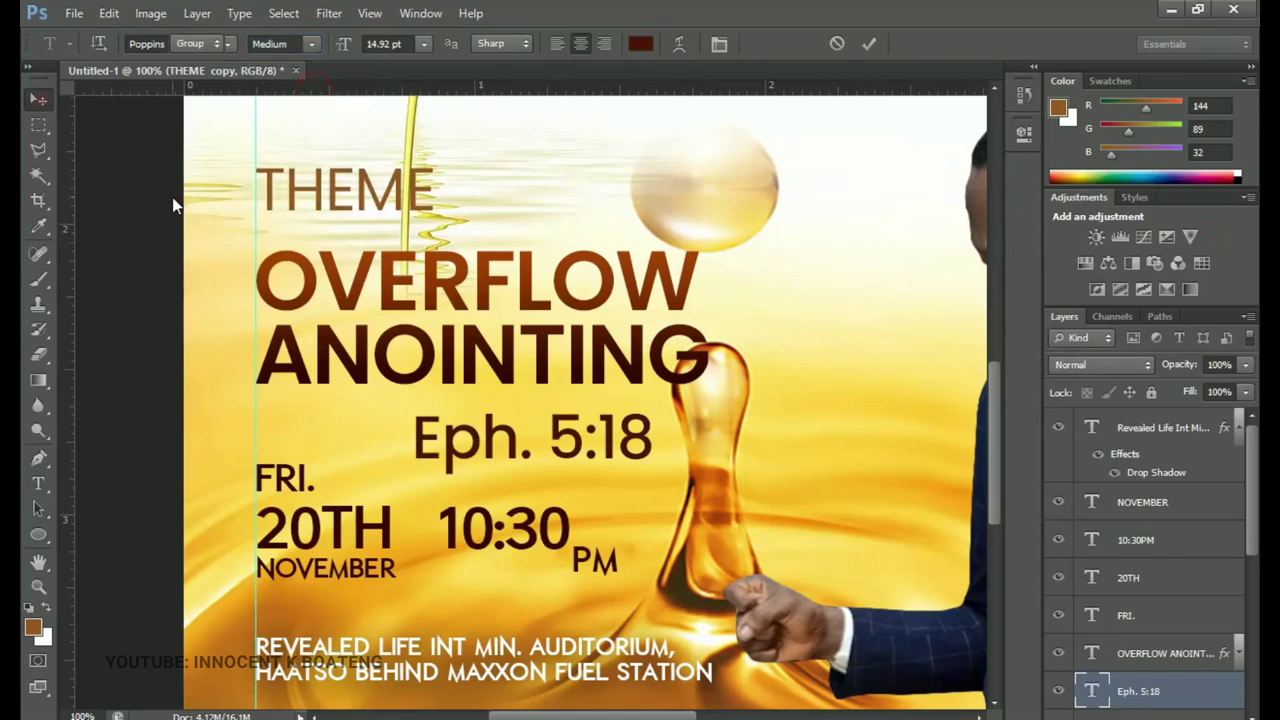
Scale down the Eph. 5:18 text and tuck it directly beneath the right end of ANOINTING
{"action": "key", "text": "ctrl+t"}
{"action": "left_click_drag", "start_coordinate": [652, 490], "coordinate": [652, 420]}
{"action": "key", "text": "Return"}
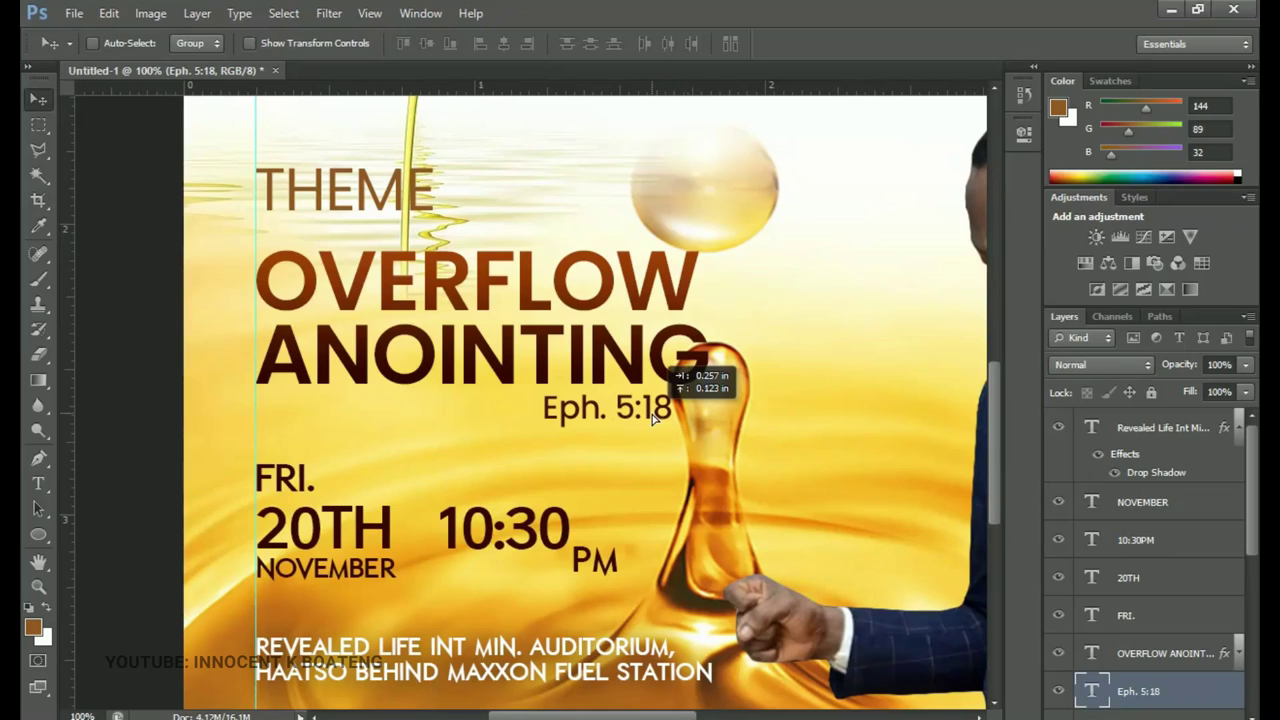
{"action": "key", "text": "ctrl+0"}
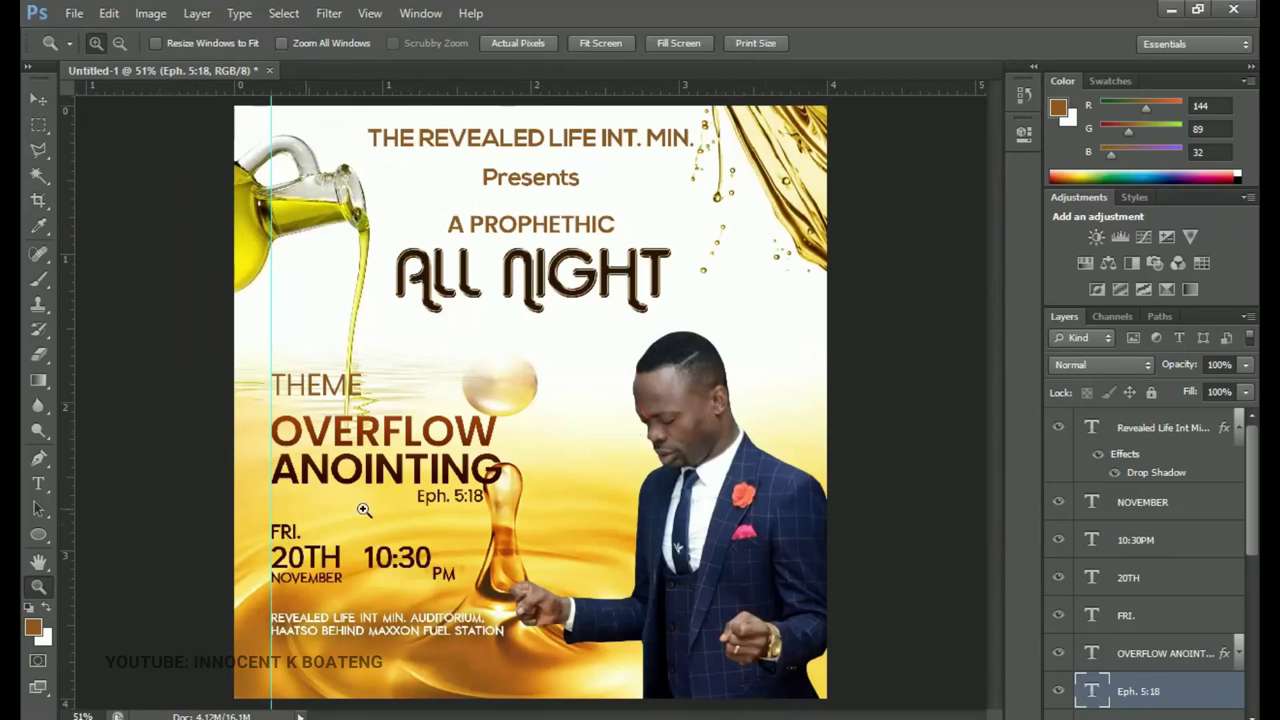
Place the Date icon image from the All Night Flyer Resource folder into the flyer near the date and venue text
{"action": "left_click", "coordinate": [241, 617]}
{"action": "left_click", "coordinate": [241, 617]}
{"action": "key", "text": "v"}
{"action": "left_click_drag", "start_coordinate": [397, 576], "coordinate": [590, 315]}
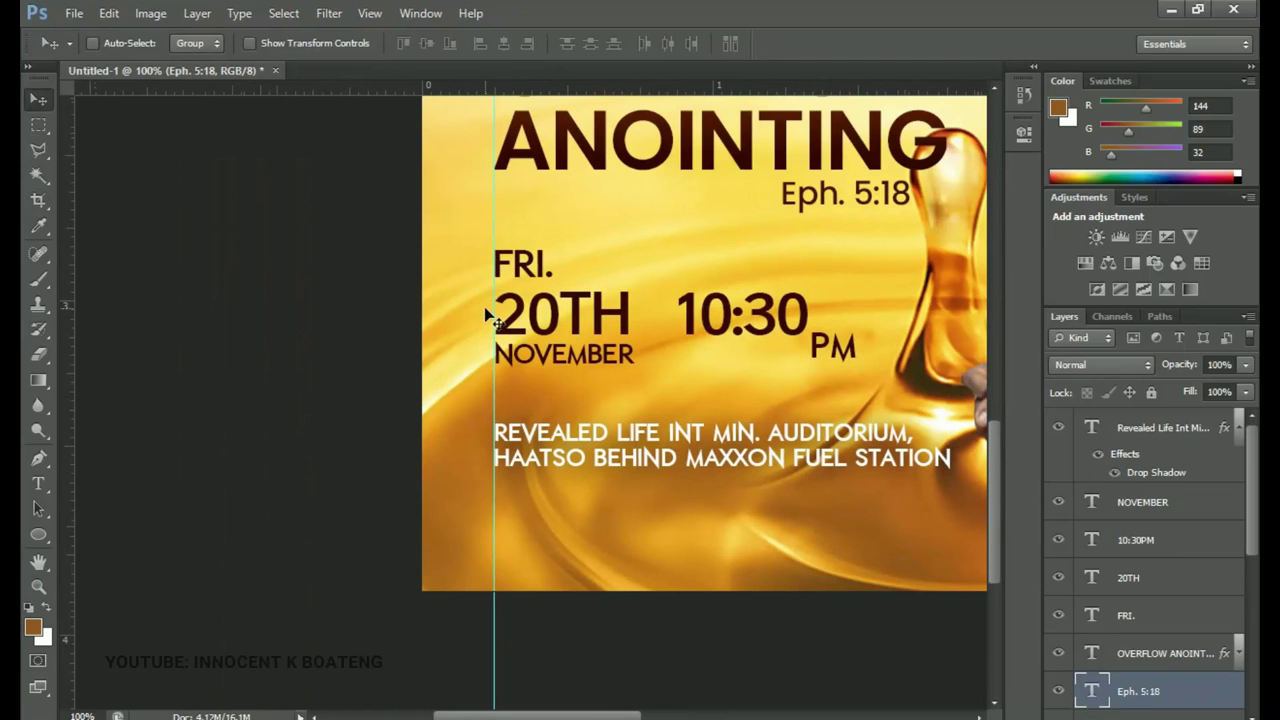
{"action": "left_click_drag", "start_coordinate": [487, 316], "coordinate": [416, 259]}
{"action": "key", "text": "alt+Tab"}
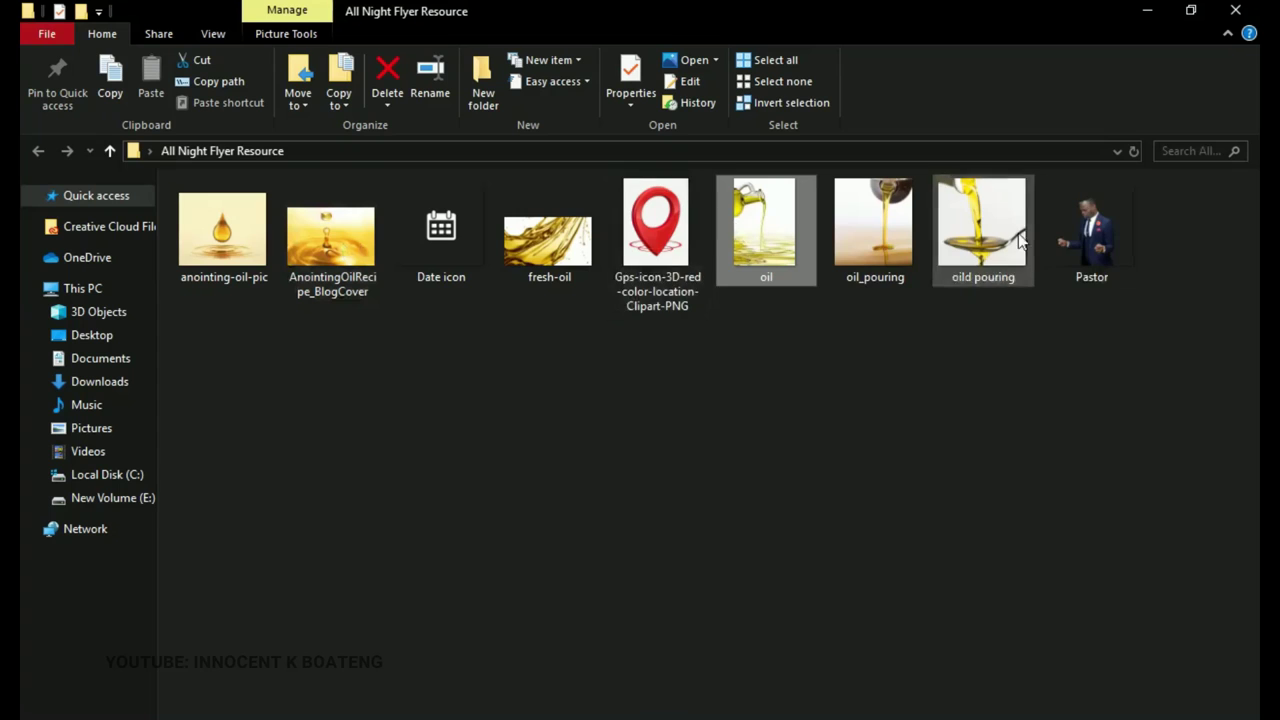
{"action": "left_click", "coordinate": [455, 255]}
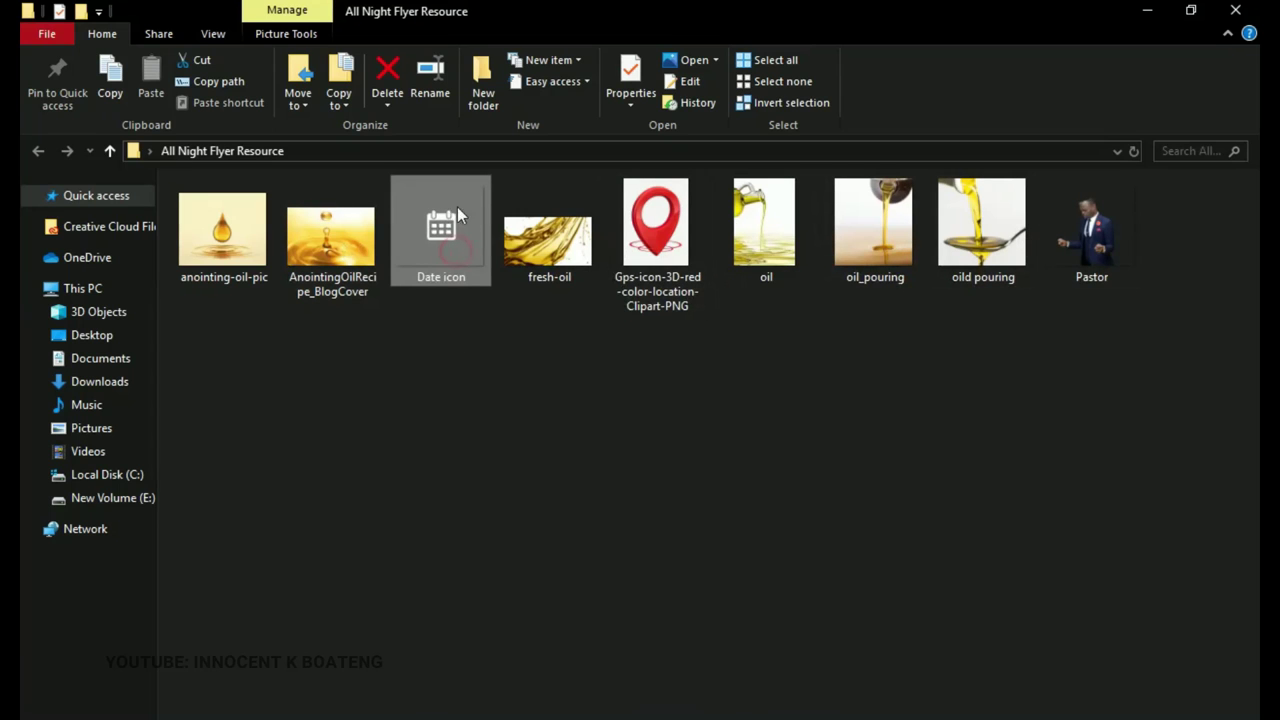
{"action": "left_click_drag", "start_coordinate": [440, 282], "coordinate": [481, 378]}
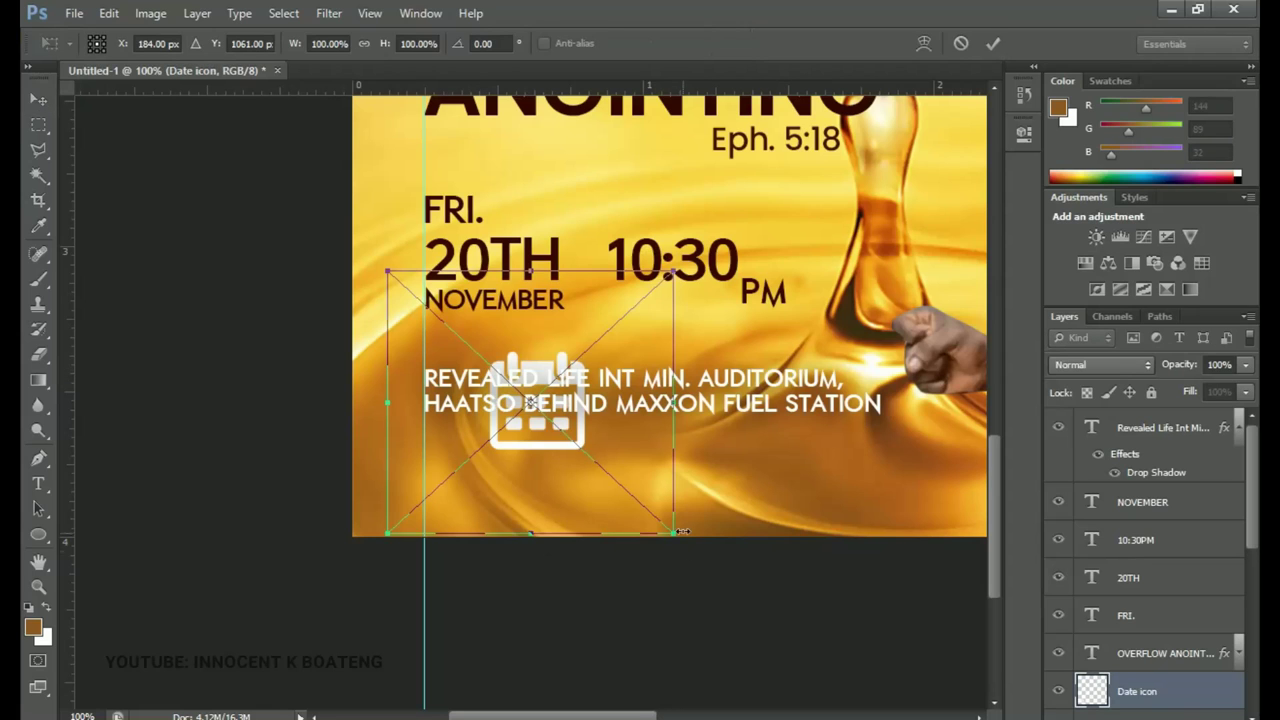
Scale down the calendar icon and position it just left of 20TH, outside the vertical guide
{"action": "left_click_drag", "start_coordinate": [678, 537], "coordinate": [622, 487]}
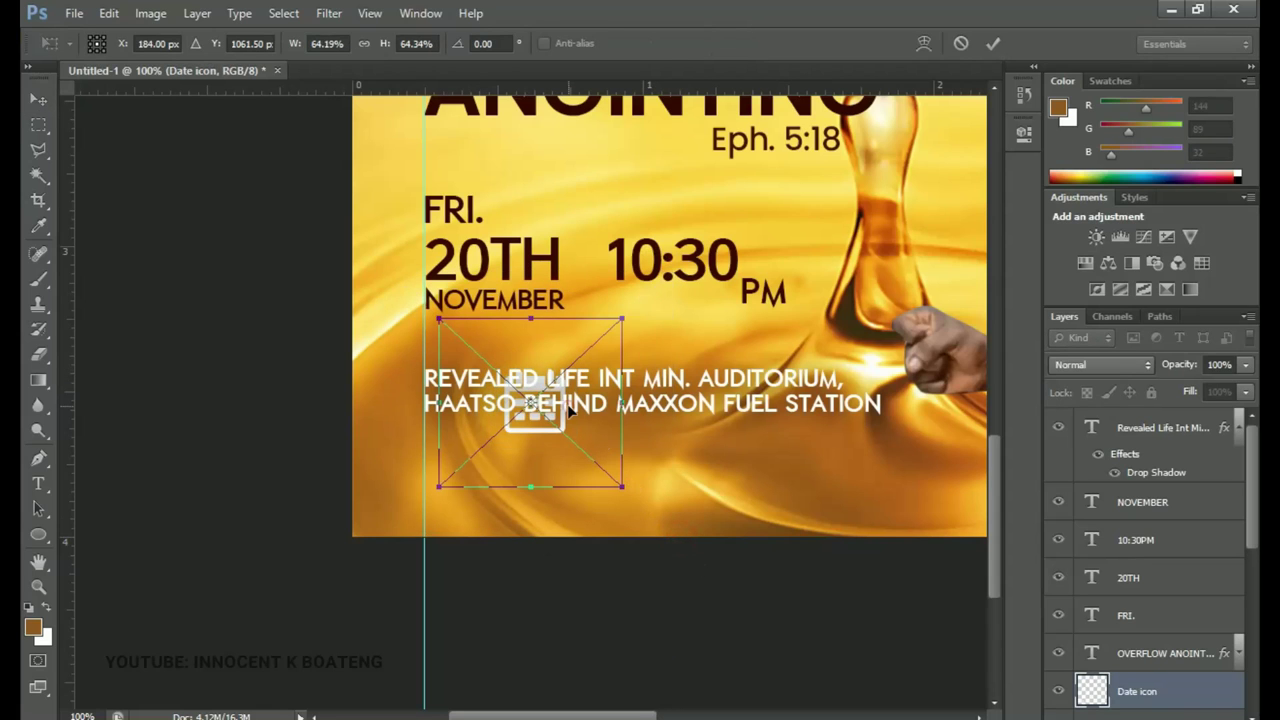
{"action": "key", "text": "Return"}
{"action": "left_click_drag", "start_coordinate": [509, 350], "coordinate": [367, 205]}
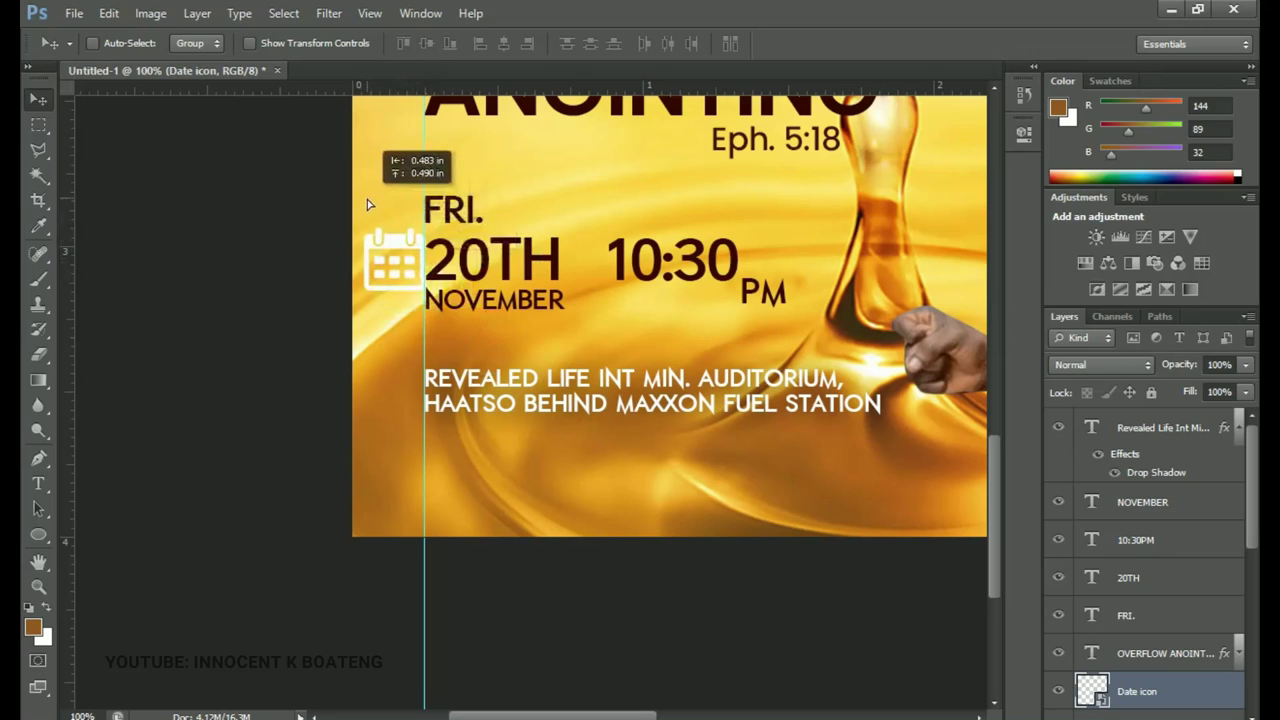
{"action": "key", "text": "ctrl+t"}
{"action": "left_click_drag", "start_coordinate": [479, 177], "coordinate": [422, 200]}
{"action": "key", "text": "Return"}
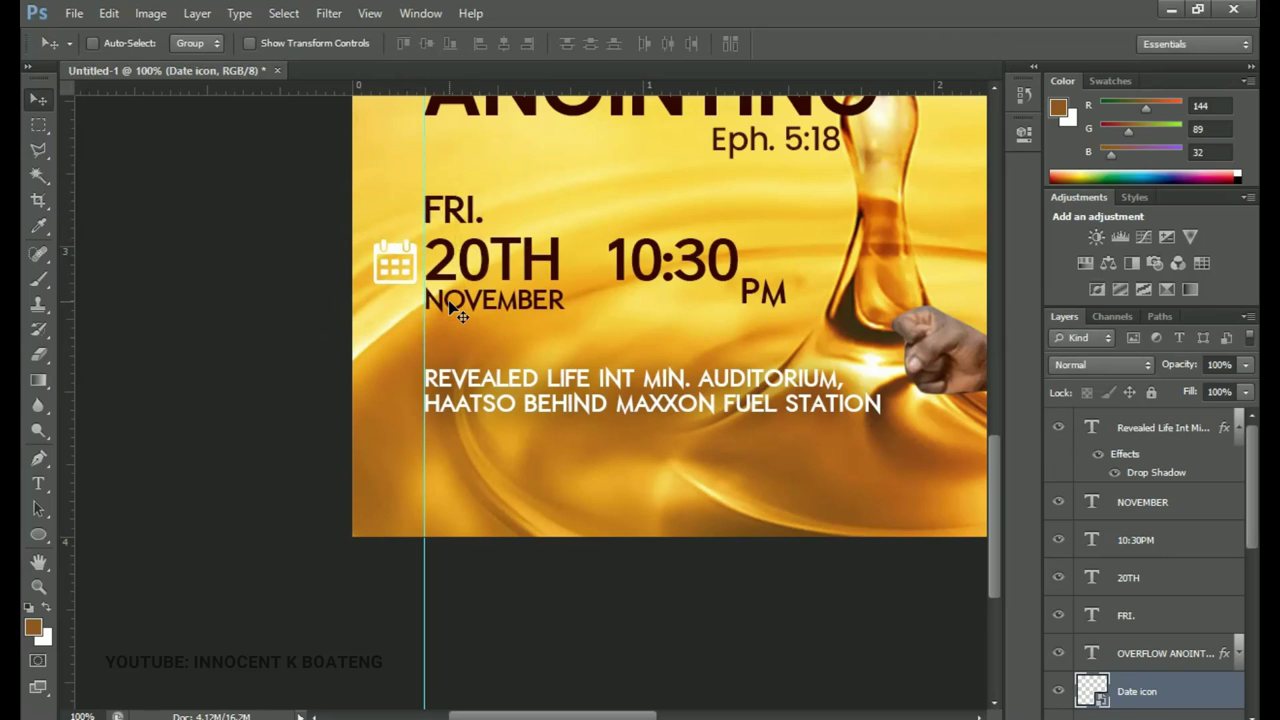
Open the Gps-icon-3D-red-color-location-Clipart-PNG image as its own document and convert its Background into an editable layer named Layer 0
{"action": "left_click_drag", "start_coordinate": [455, 315], "coordinate": [381, 352]}
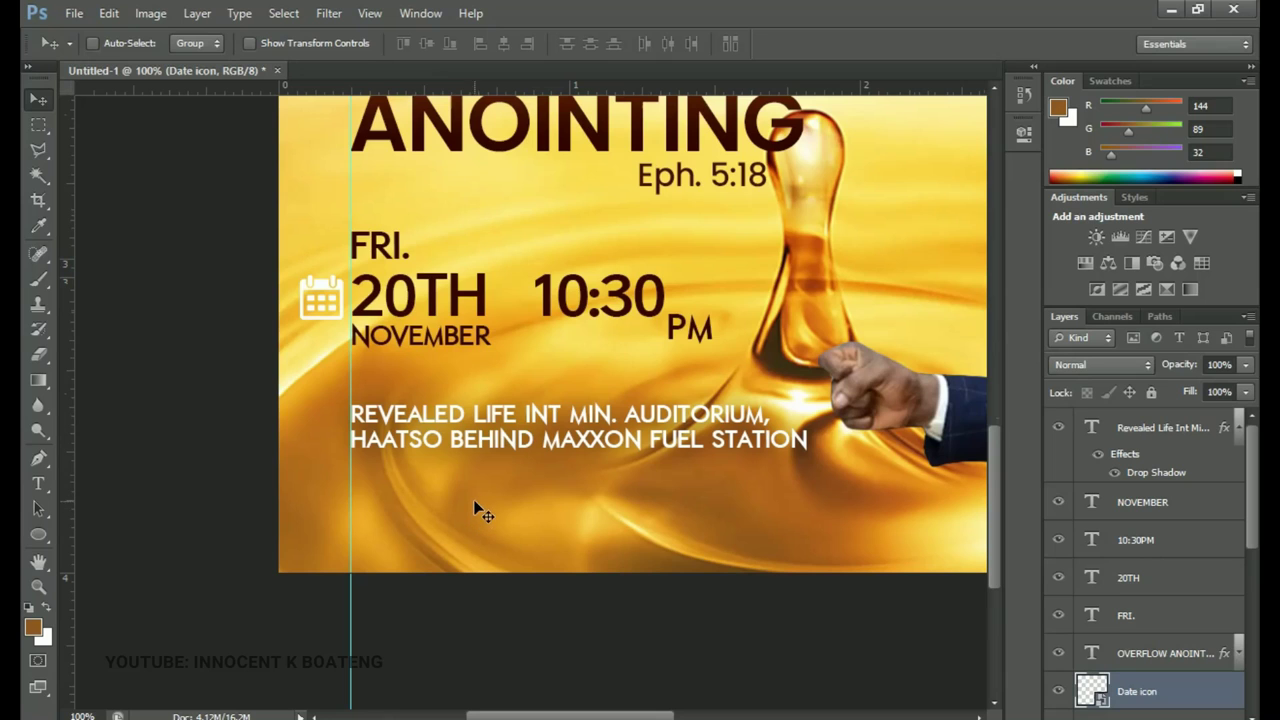
{"action": "key", "text": "alt+Tab"}
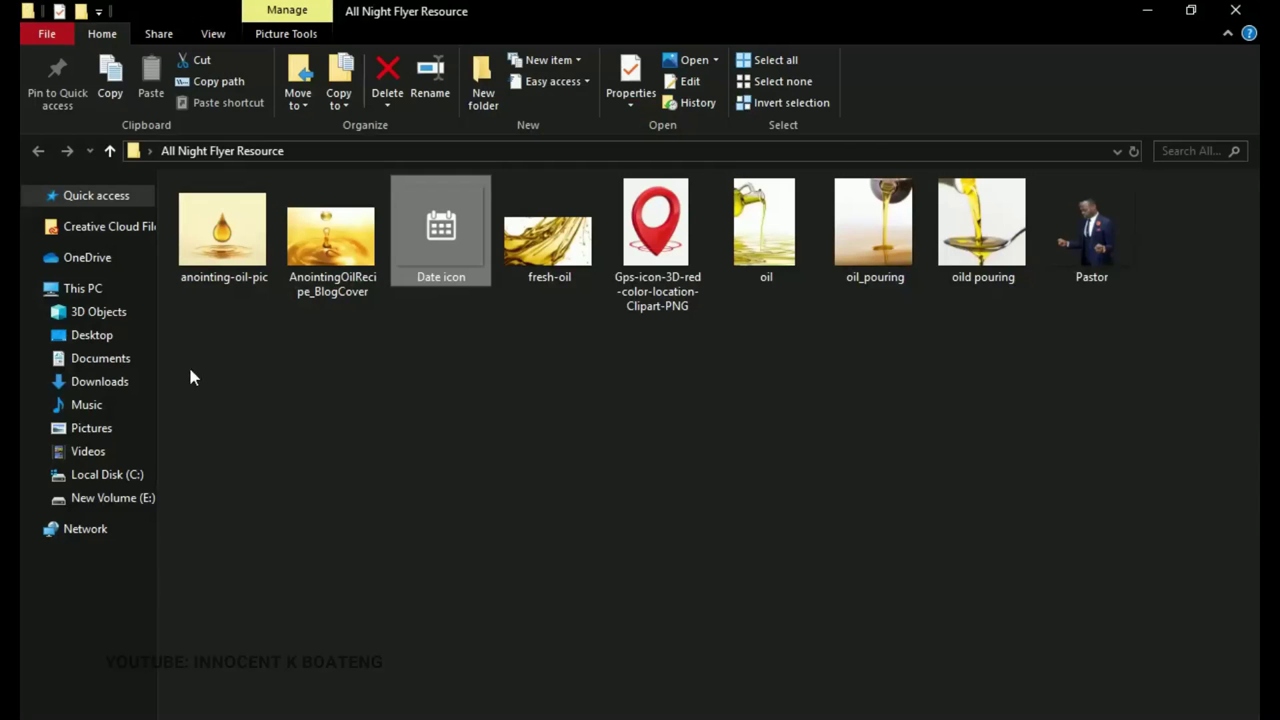
{"action": "left_click_drag", "start_coordinate": [705, 258], "coordinate": [994, 565]}
{"action": "left_click_drag", "start_coordinate": [1109, 610], "coordinate": [1111, 610]}
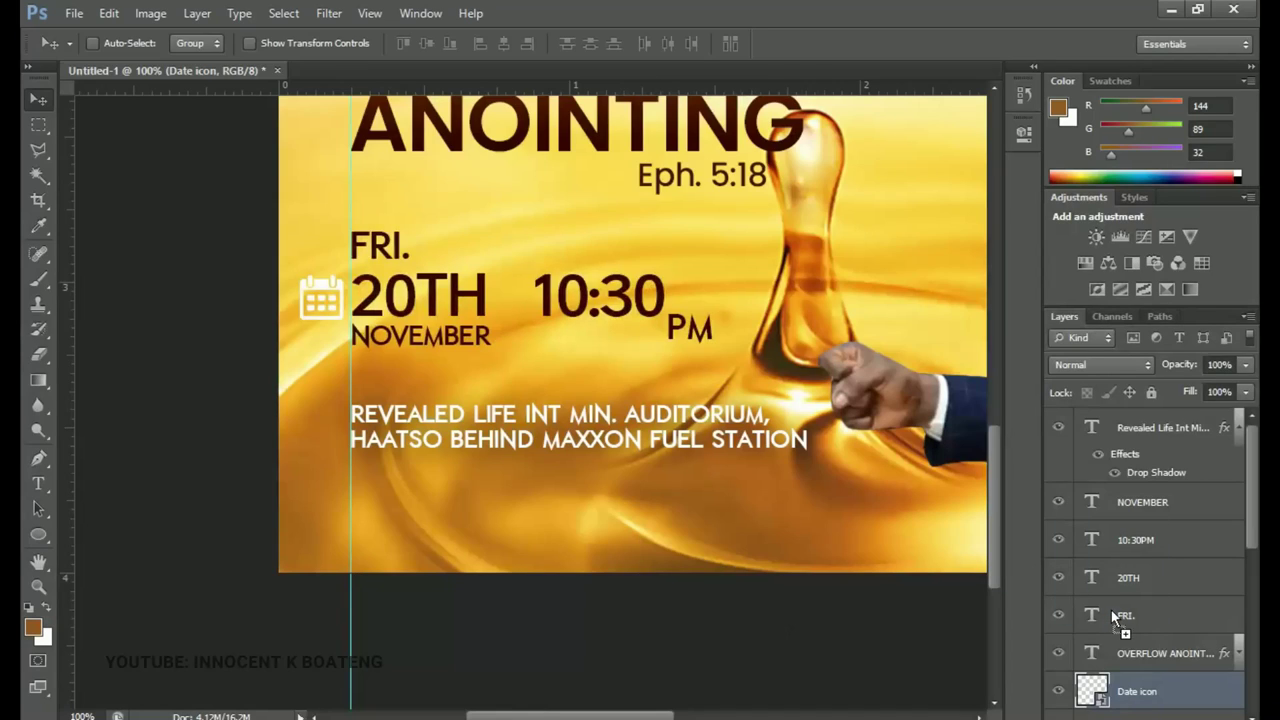
{"action": "double_click", "coordinate": [1130, 428]}
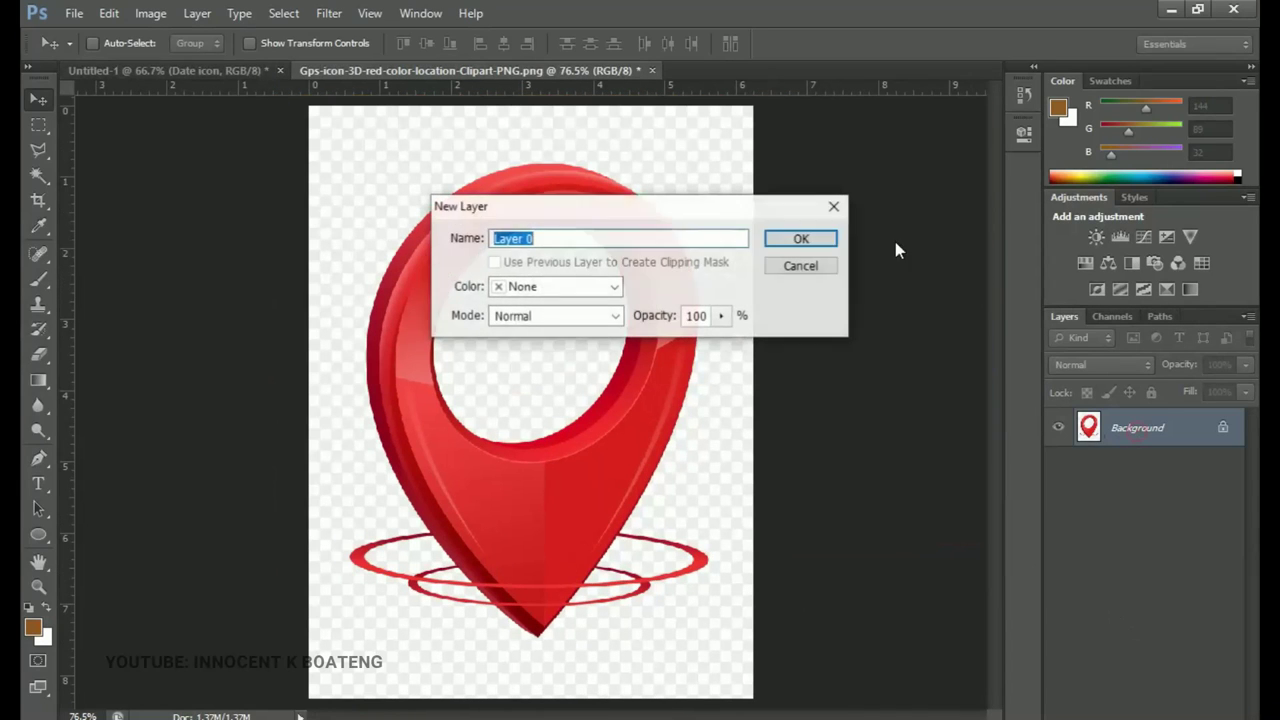
{"action": "left_click", "coordinate": [801, 238]}
Select the checkered background around the pin, in its hole and inside the rings with the Magic Wand at tolerance 32, delete it and deselect
{"action": "left_click", "coordinate": [37, 178]}
{"action": "left_click_drag", "start_coordinate": [37, 178], "coordinate": [130, 197]}
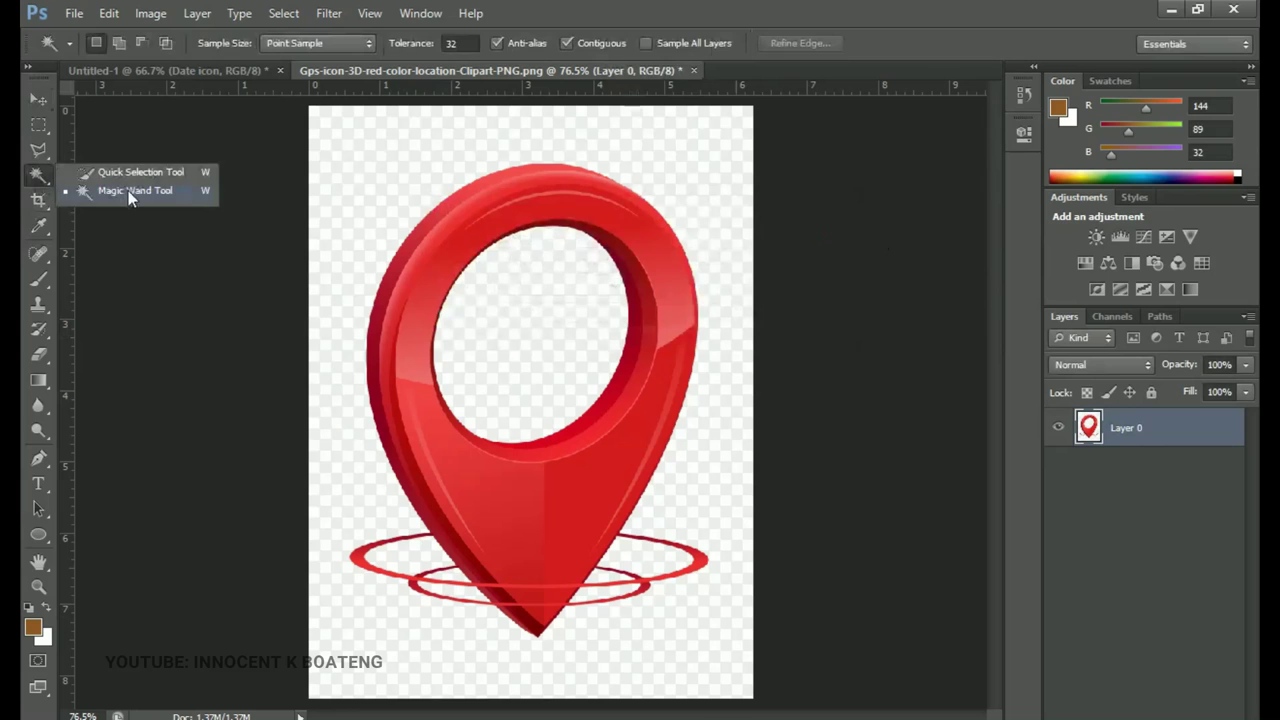
{"action": "left_click", "coordinate": [130, 191]}
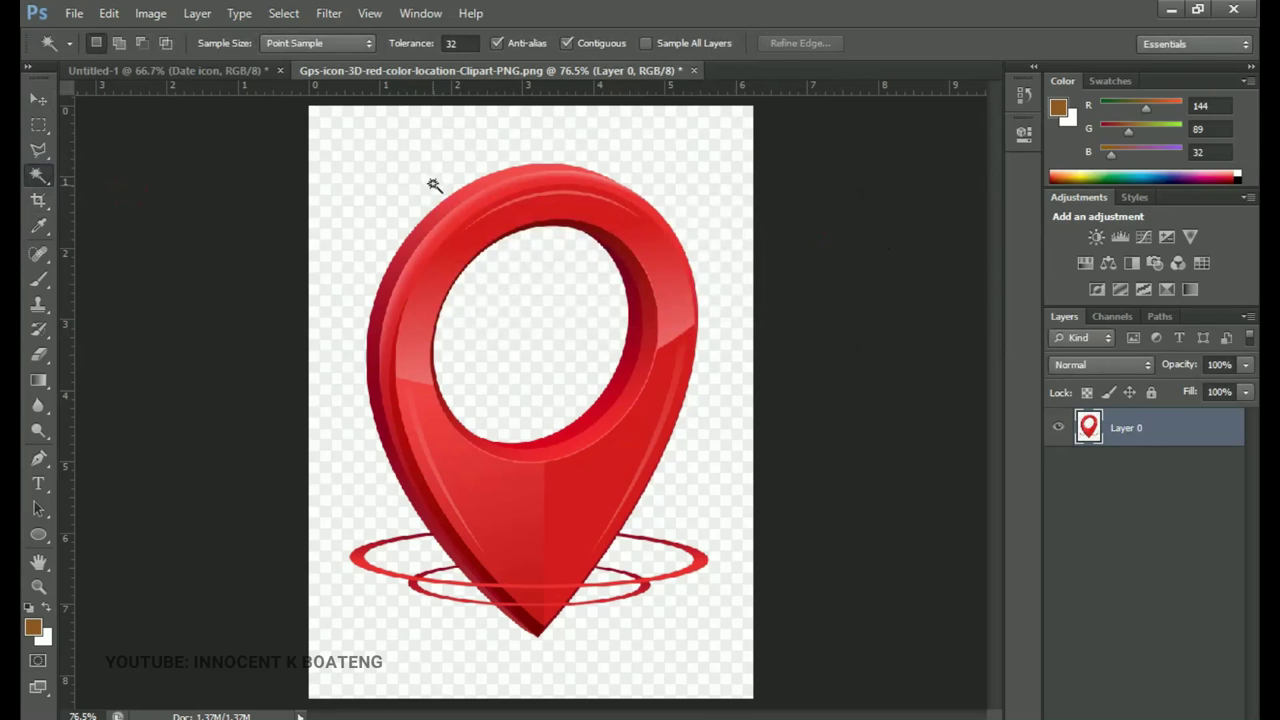
{"action": "left_click", "coordinate": [387, 168]}
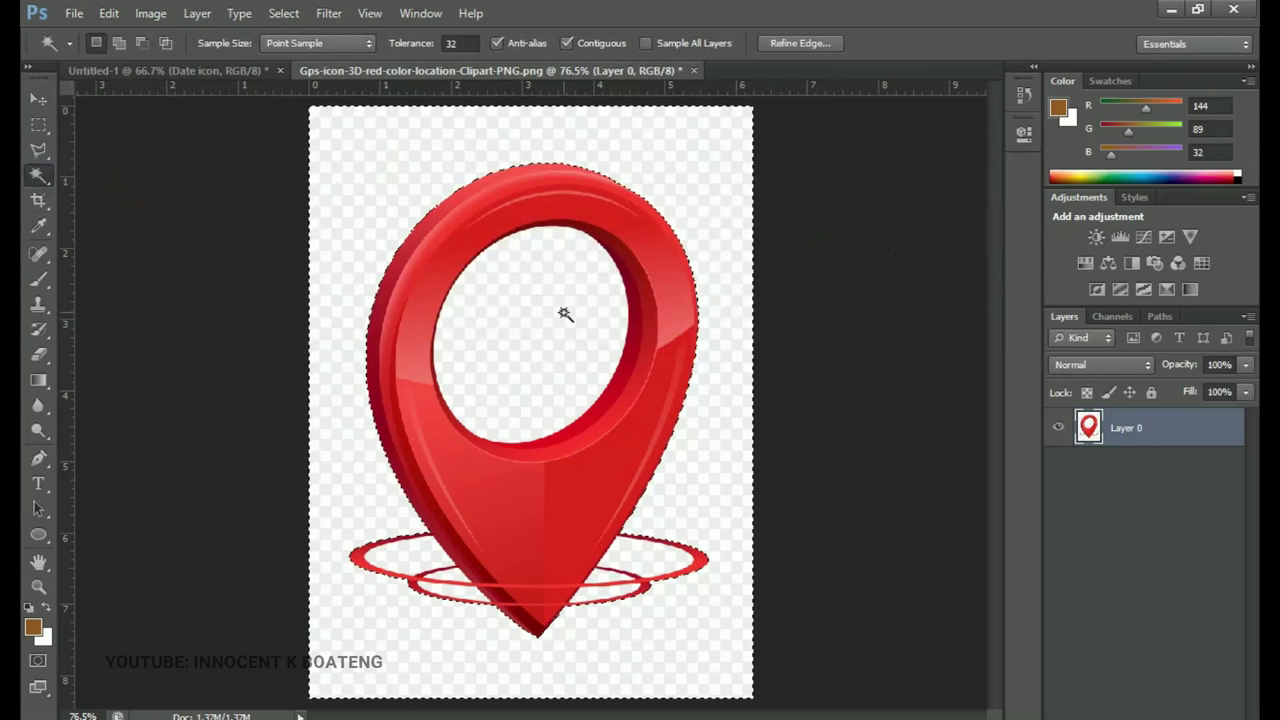
{"action": "key", "text": "shift"}
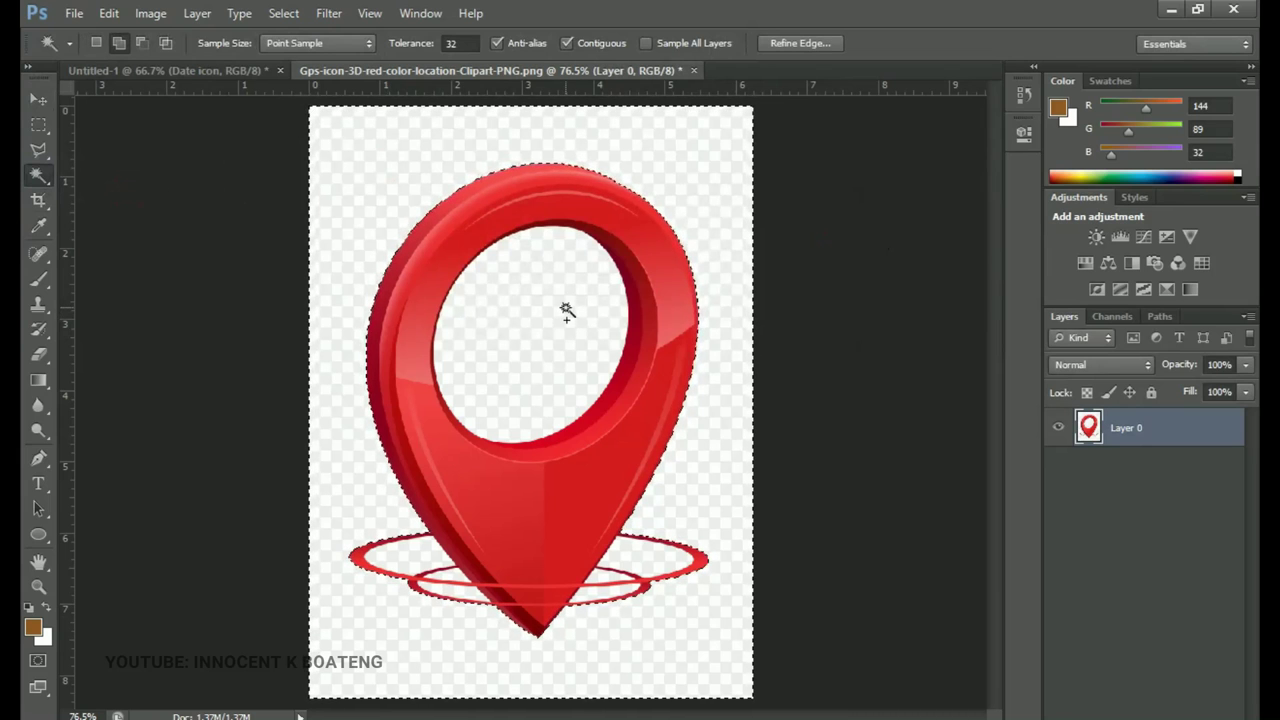
{"action": "left_click", "coordinate": [566, 310]}
{"action": "left_click", "coordinate": [421, 558]}
{"action": "left_click", "coordinate": [451, 591]}
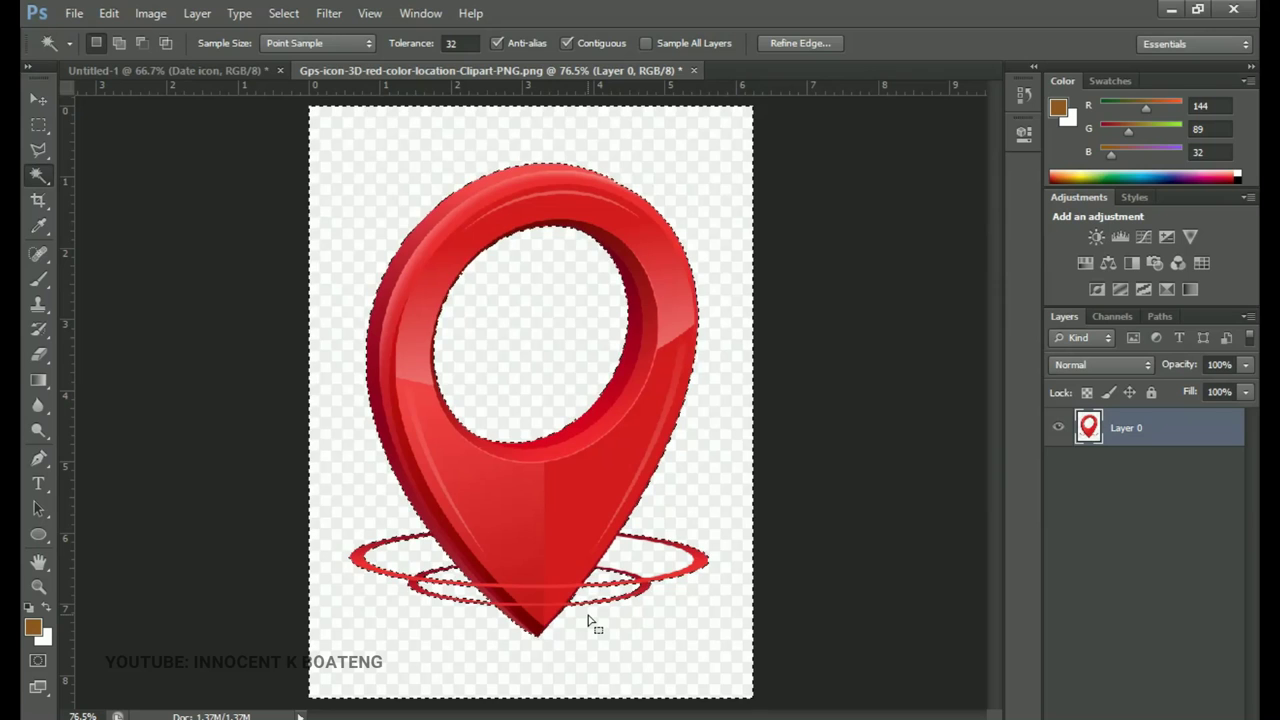
{"action": "key", "text": "Delete"}
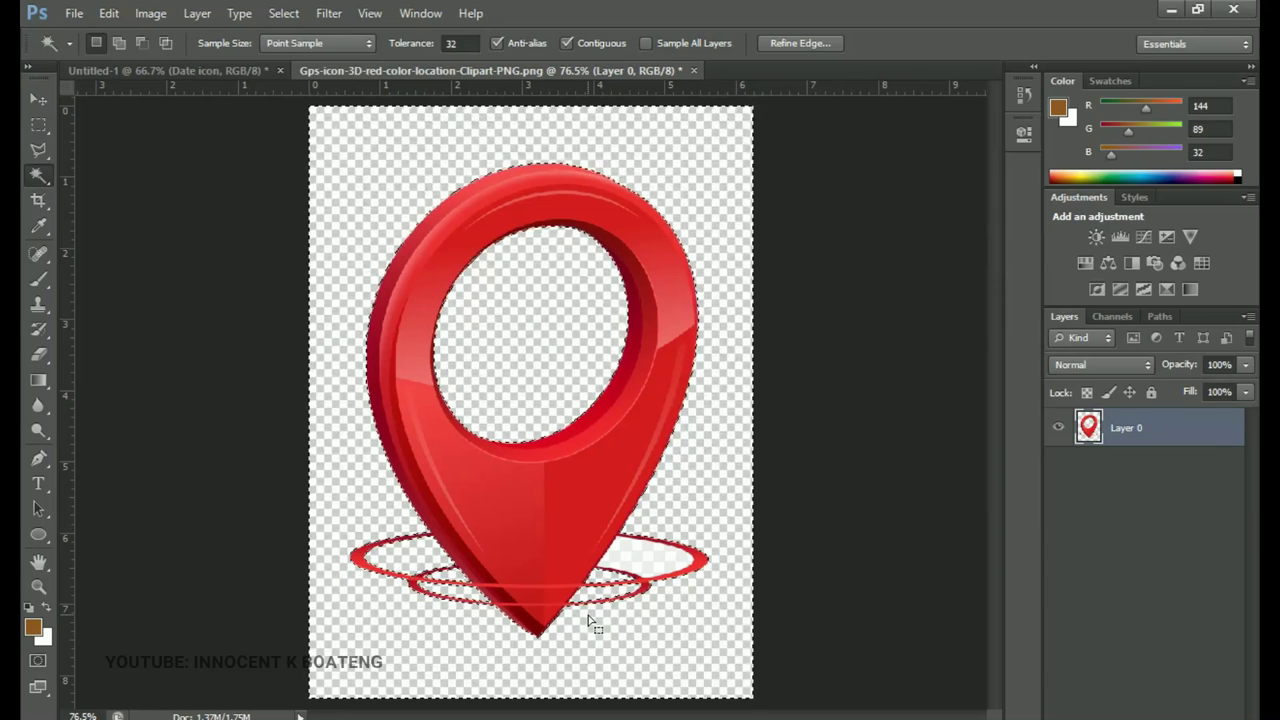
{"action": "key", "text": "ctrl+d"}
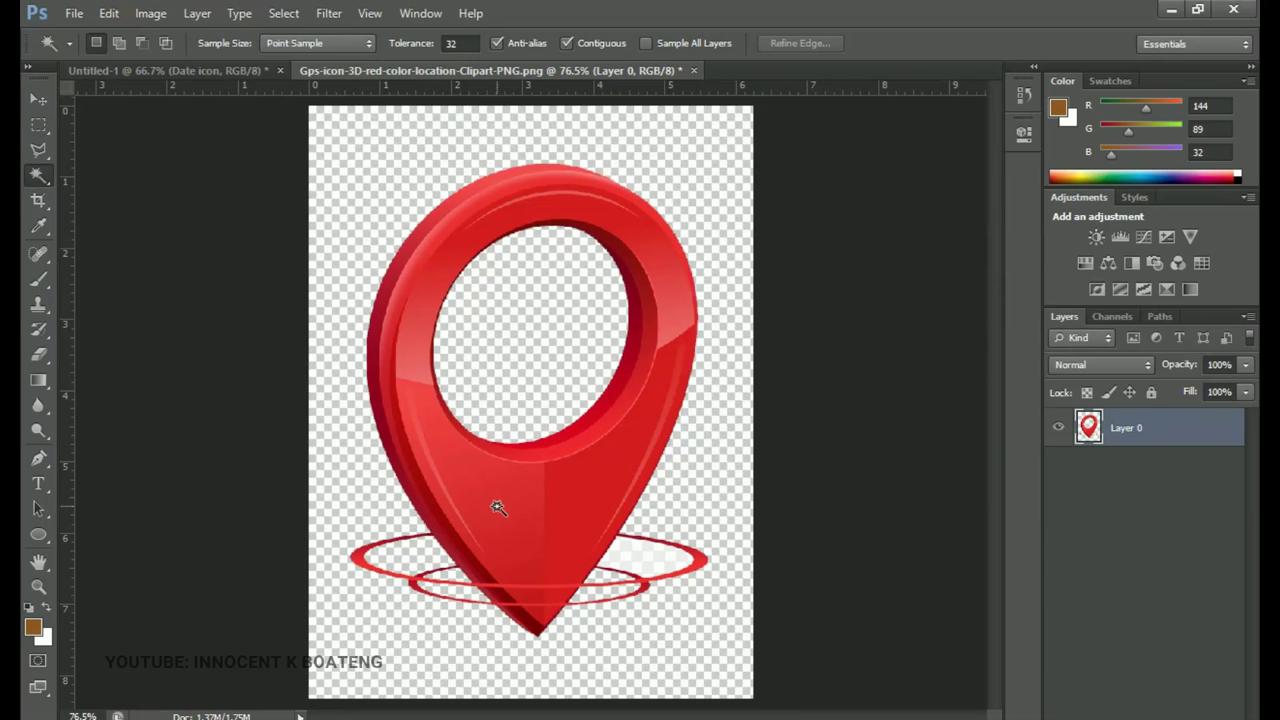
Bring the cut-out pin into the flyer document and delete the leftover checkered patch inside its ring using the Magic Wand
{"action": "key", "text": "v"}
{"action": "left_click_drag", "start_coordinate": [529, 471], "coordinate": [503, 618]}
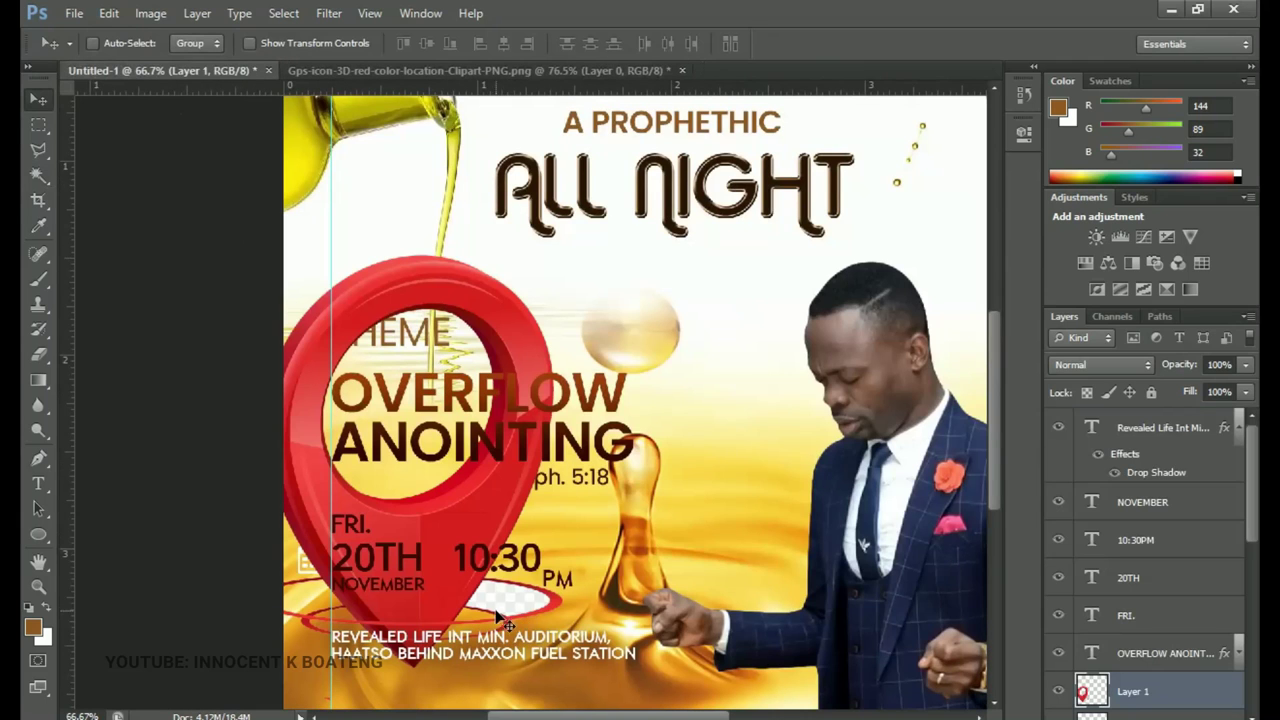
{"action": "key", "text": "w"}
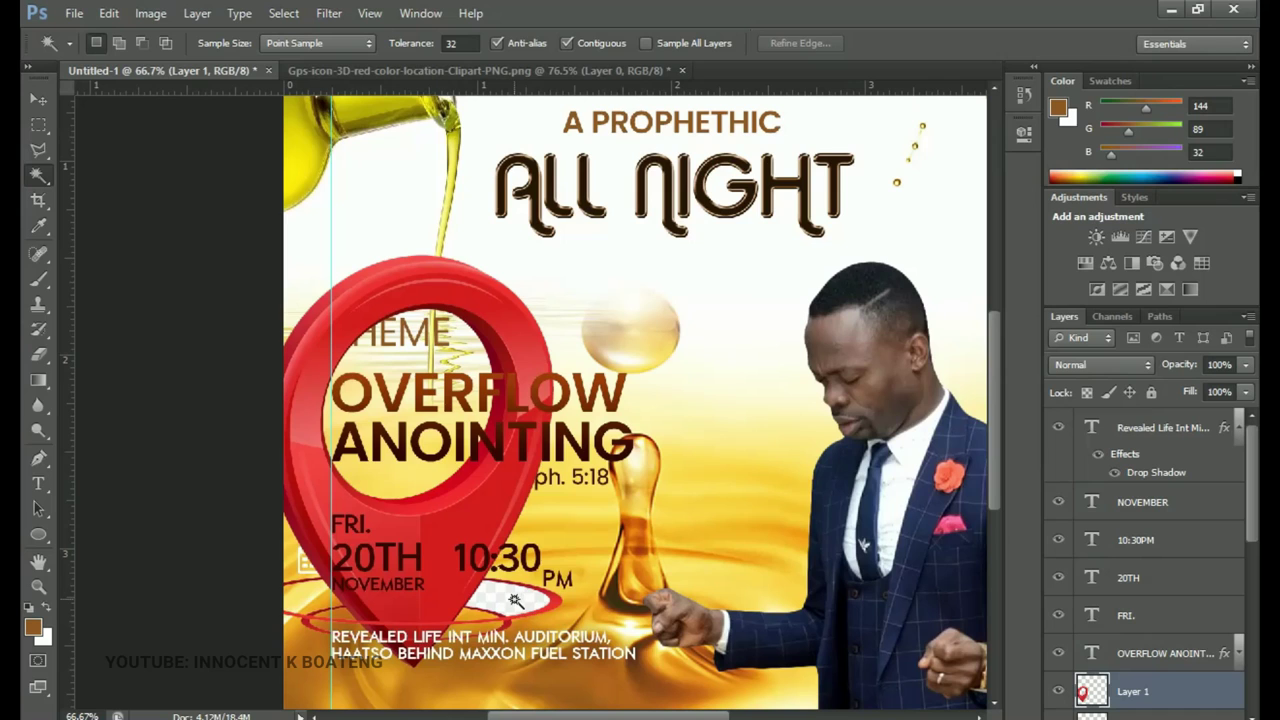
{"action": "left_click", "coordinate": [514, 600]}
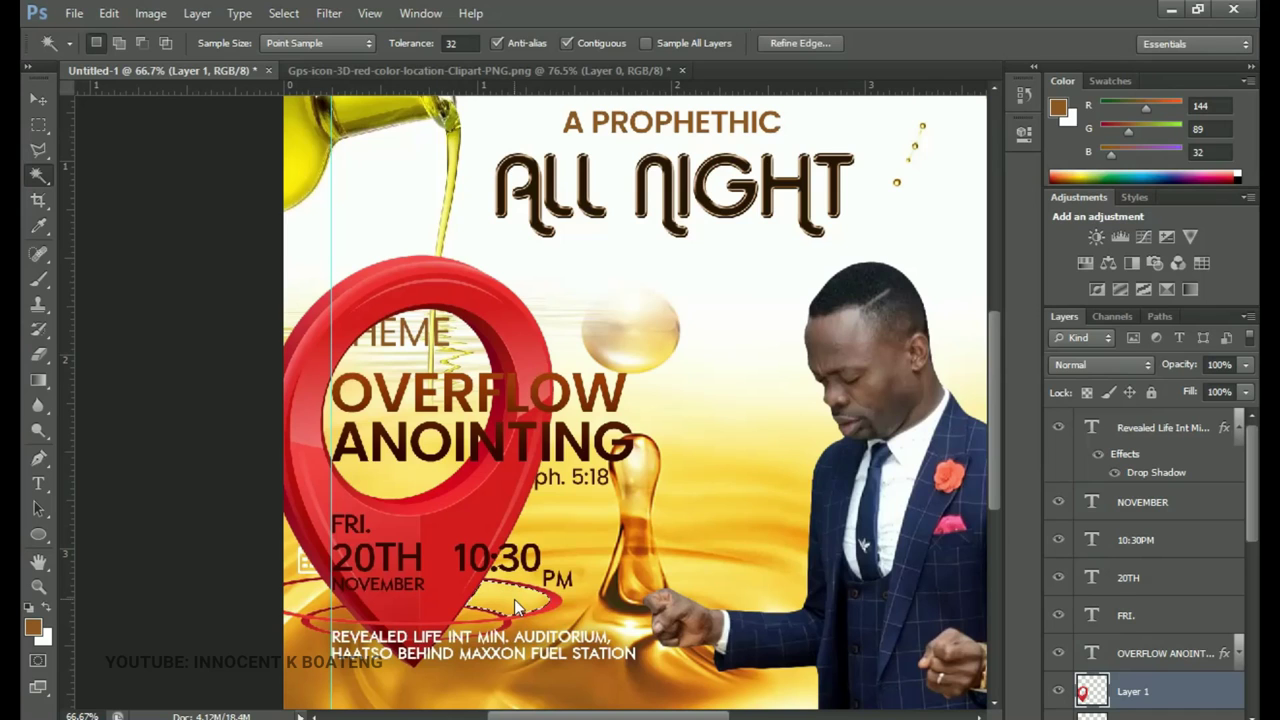
Scale the location pin to about 13% and move it beside the start of the venue text
{"action": "key", "text": "ctrl+t"}
{"action": "left_click_drag", "start_coordinate": [568, 252], "coordinate": [436, 418]}
{"action": "left_click_drag", "start_coordinate": [398, 473], "coordinate": [305, 563]}
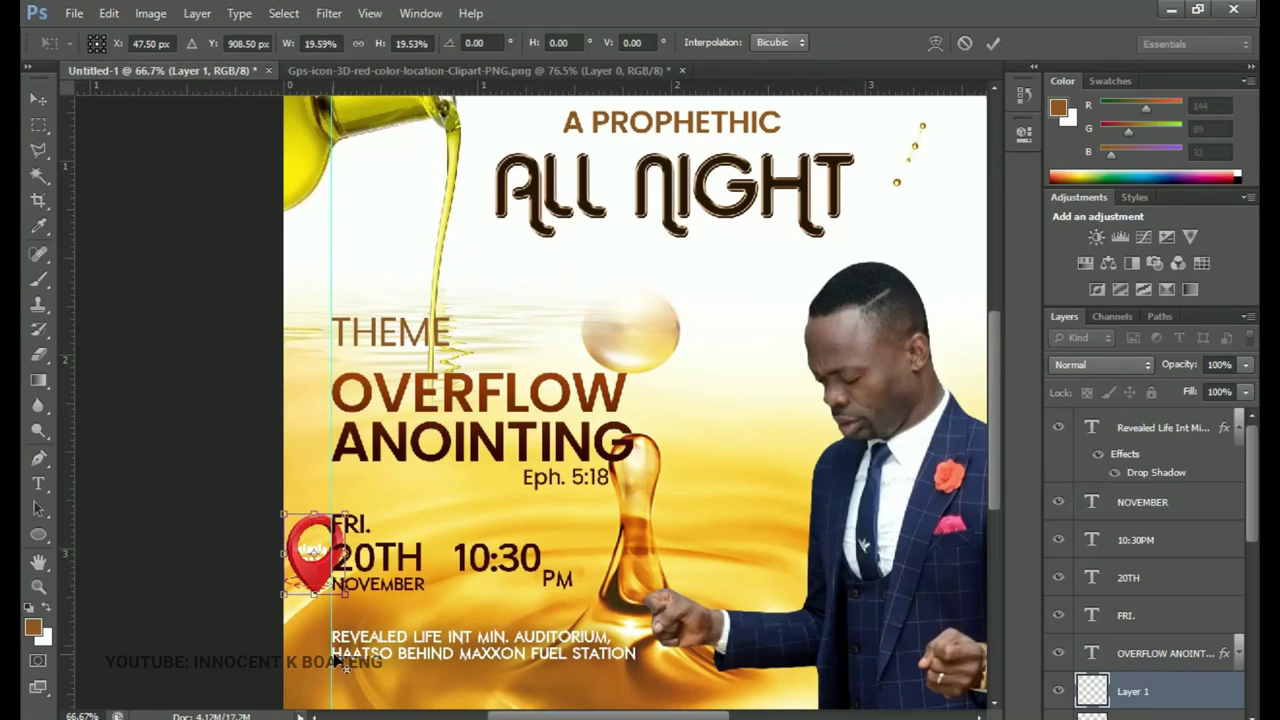
{"action": "key", "text": "Return"}
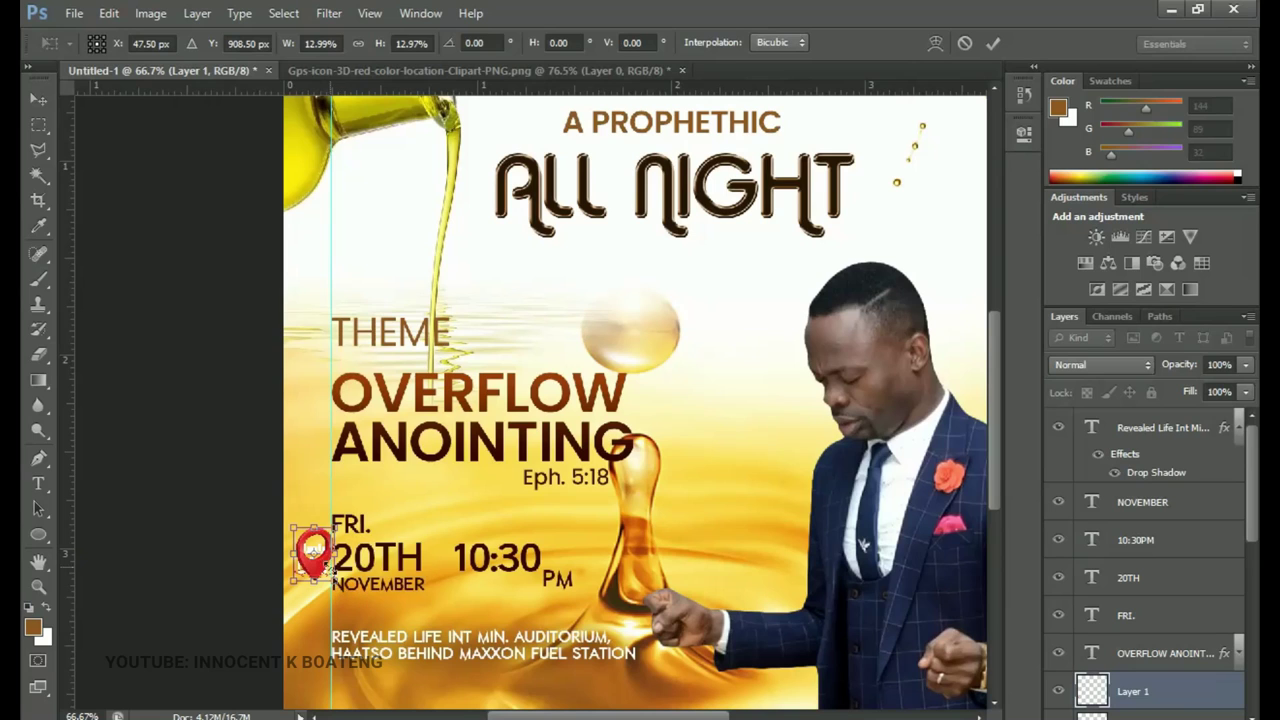
{"action": "key", "text": "w"}
{"action": "key", "text": "v"}
{"action": "left_click_drag", "start_coordinate": [347, 573], "coordinate": [455, 415]}
Scale the location pin further to about 78% and align it left of the two venue lines, below the calendar icon
{"action": "key", "text": "z"}
{"action": "left_click", "coordinate": [322, 638]}
{"action": "left_click", "coordinate": [322, 638]}
{"action": "key", "text": "v"}
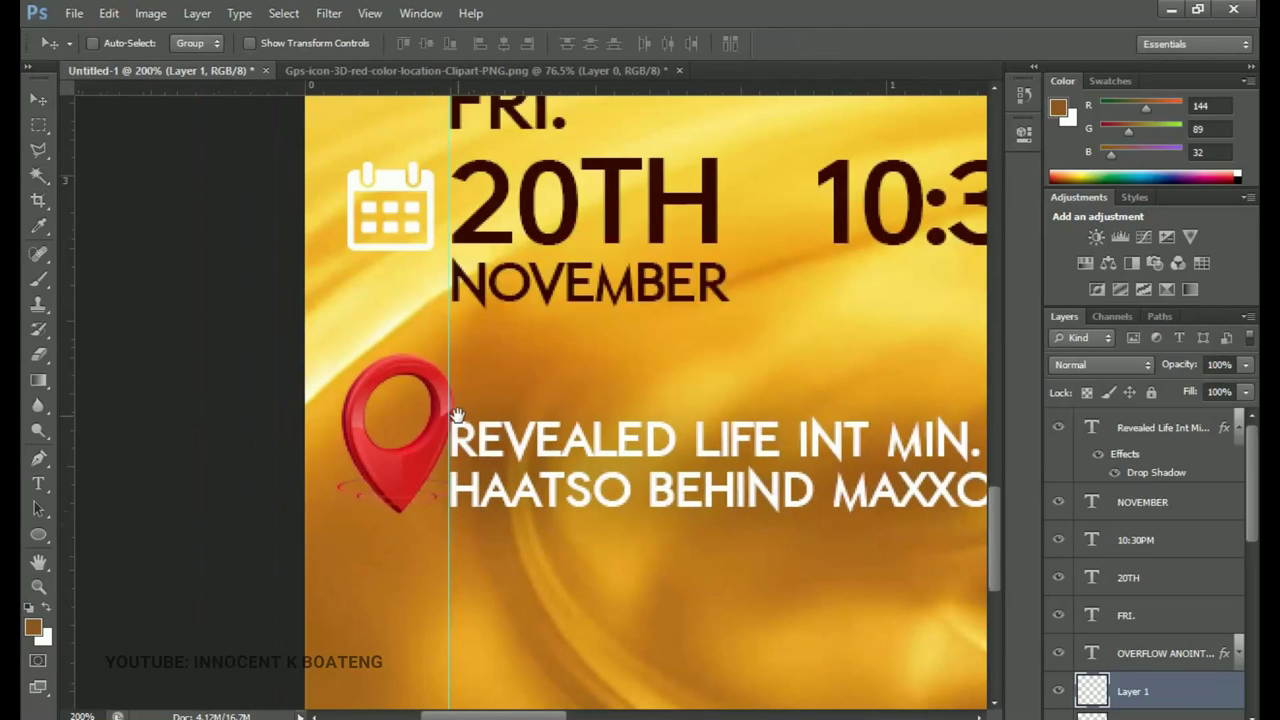
{"action": "key", "text": "ctrl+t"}
{"action": "left_click_drag", "start_coordinate": [449, 361], "coordinate": [431, 390]}
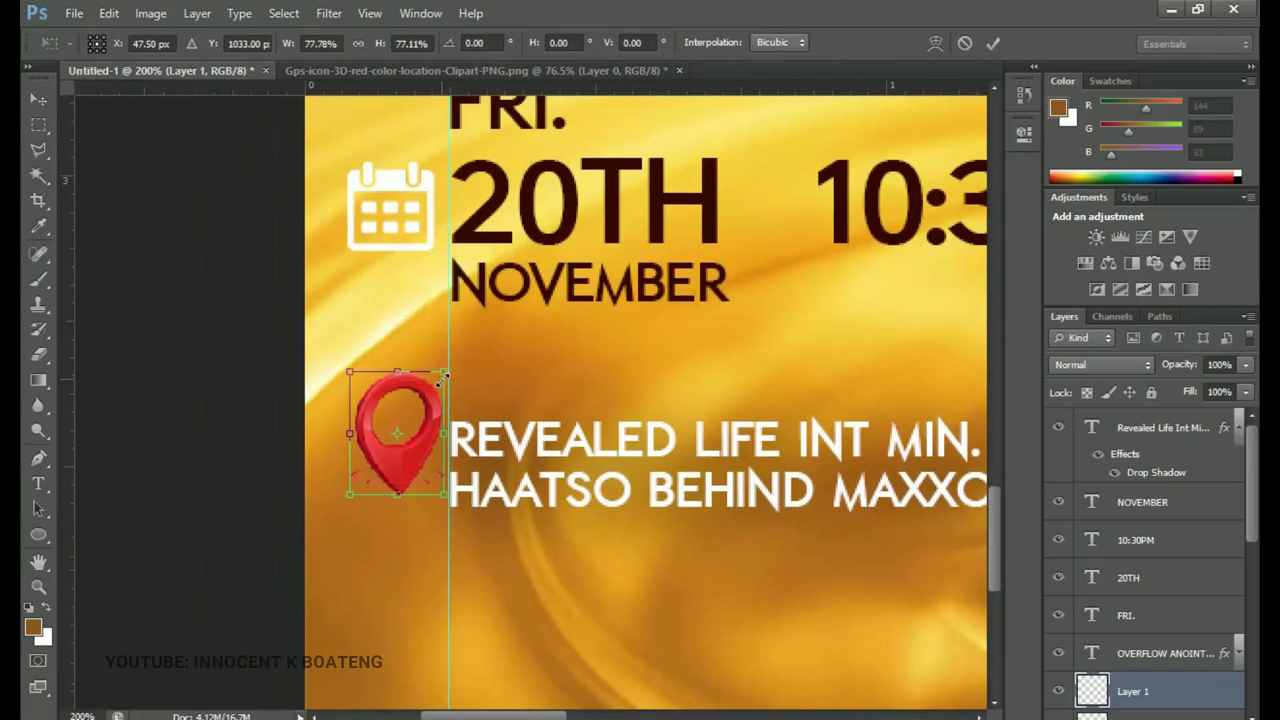
{"action": "left_click_drag", "start_coordinate": [406, 455], "coordinate": [382, 458]}
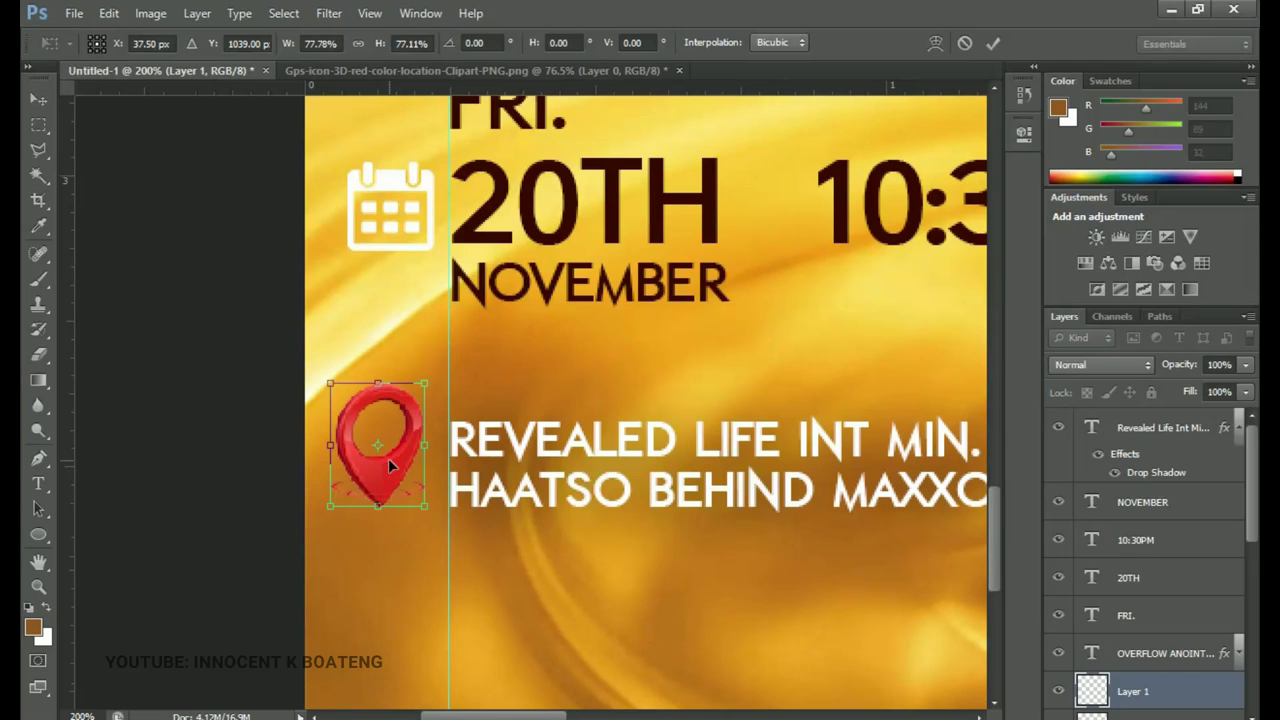
{"action": "key", "text": "Return"}
Apply a white (ffffff) Color Overlay at 100% opacity to the location pin and check it on the whole flyer
{"action": "right_click", "coordinate": [1152, 703]}
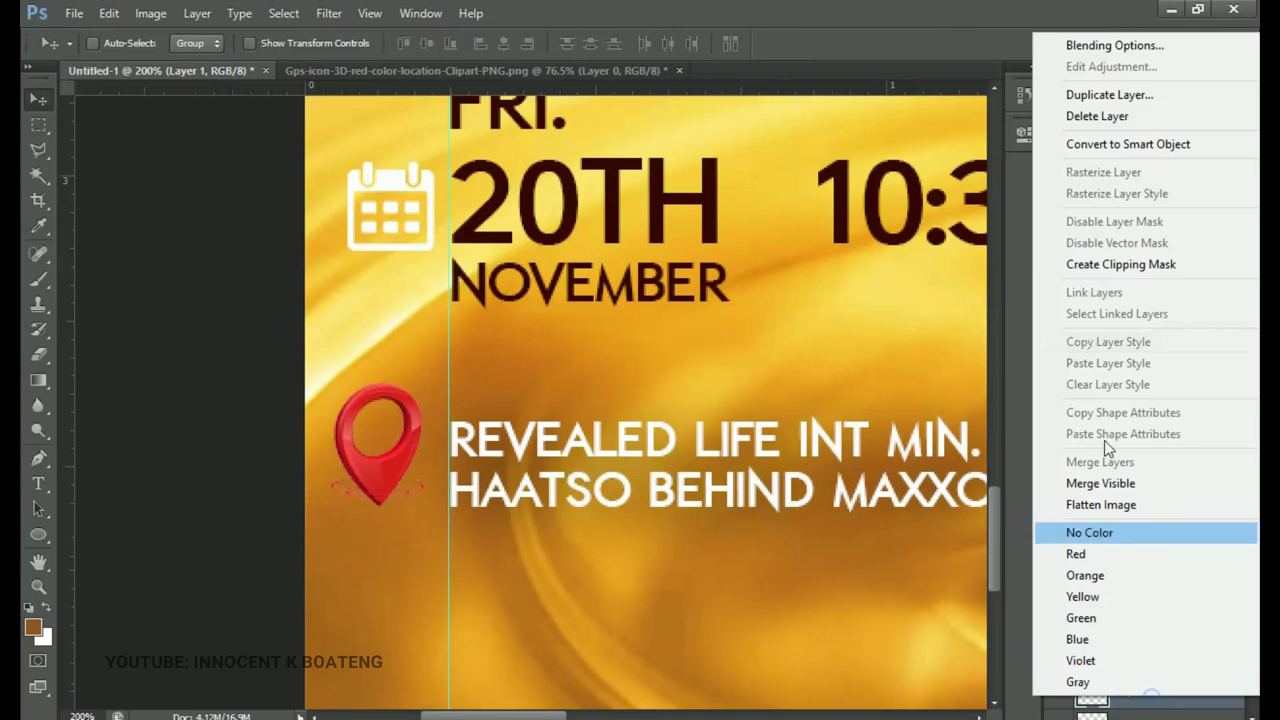
{"action": "left_click", "coordinate": [1097, 47]}
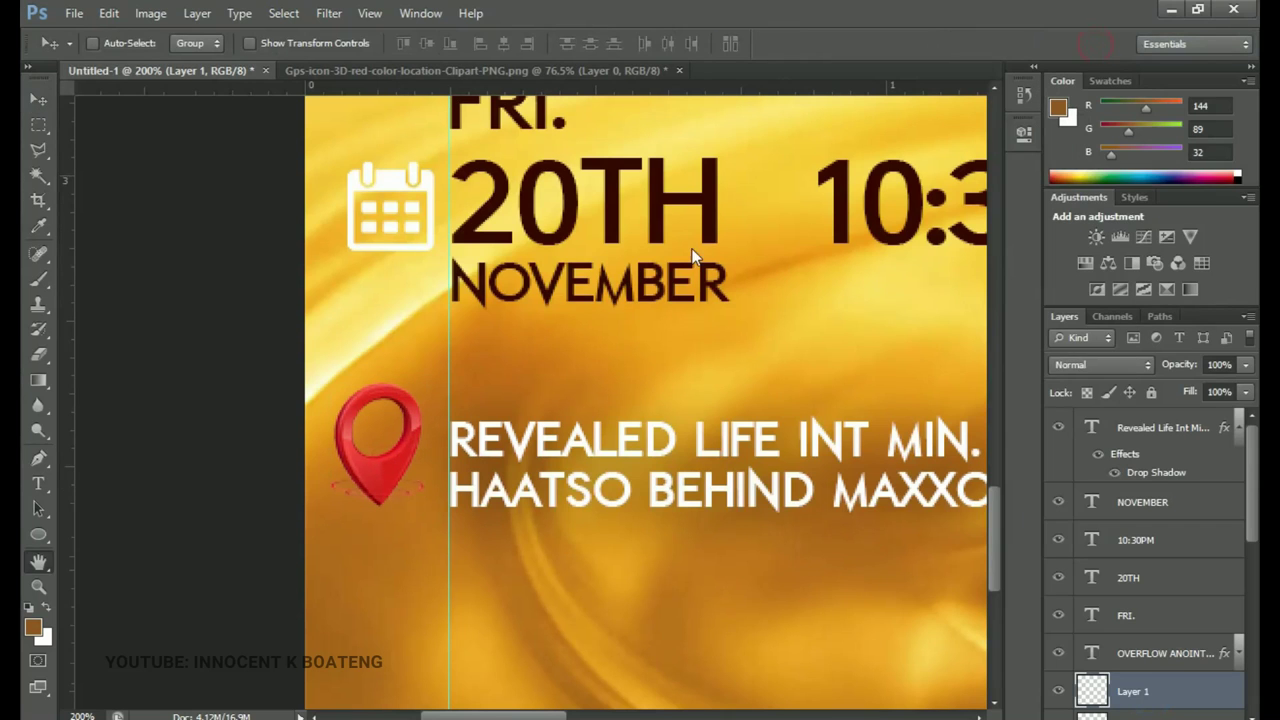
{"action": "left_click", "coordinate": [767, 374]}
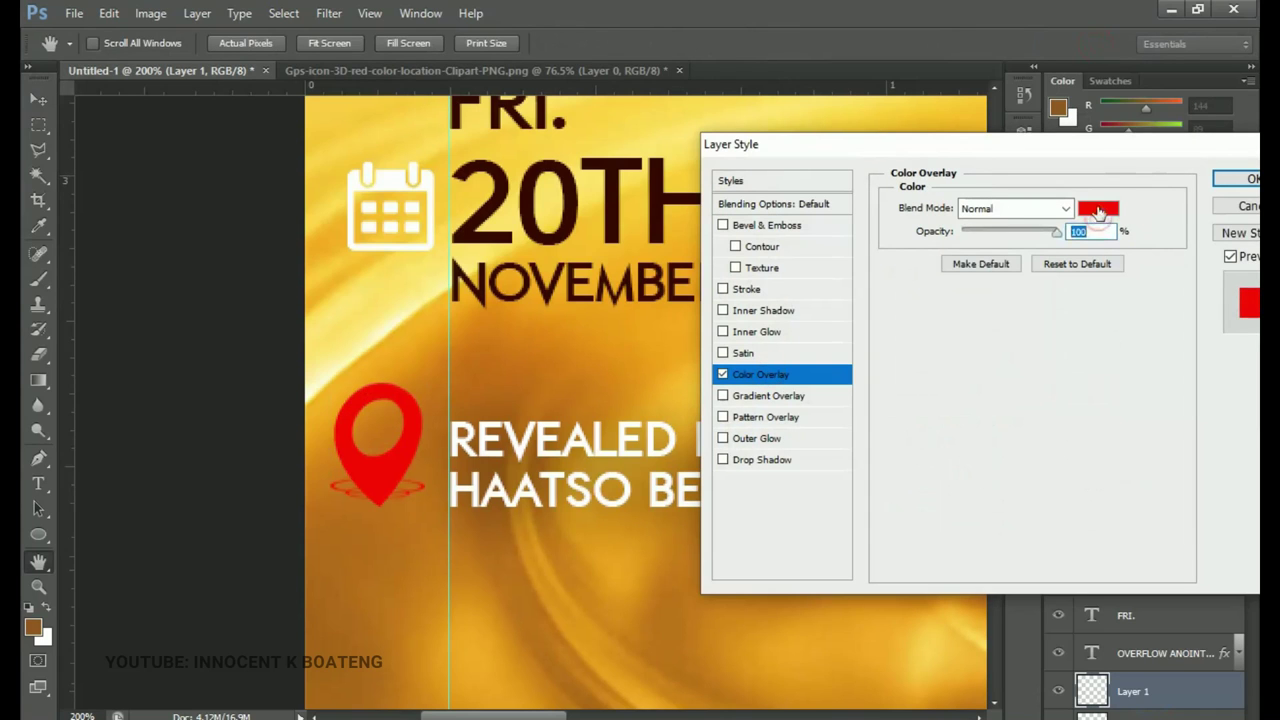
{"action": "left_click", "coordinate": [1097, 207]}
{"action": "left_click_drag", "start_coordinate": [934, 350], "coordinate": [727, 228]}
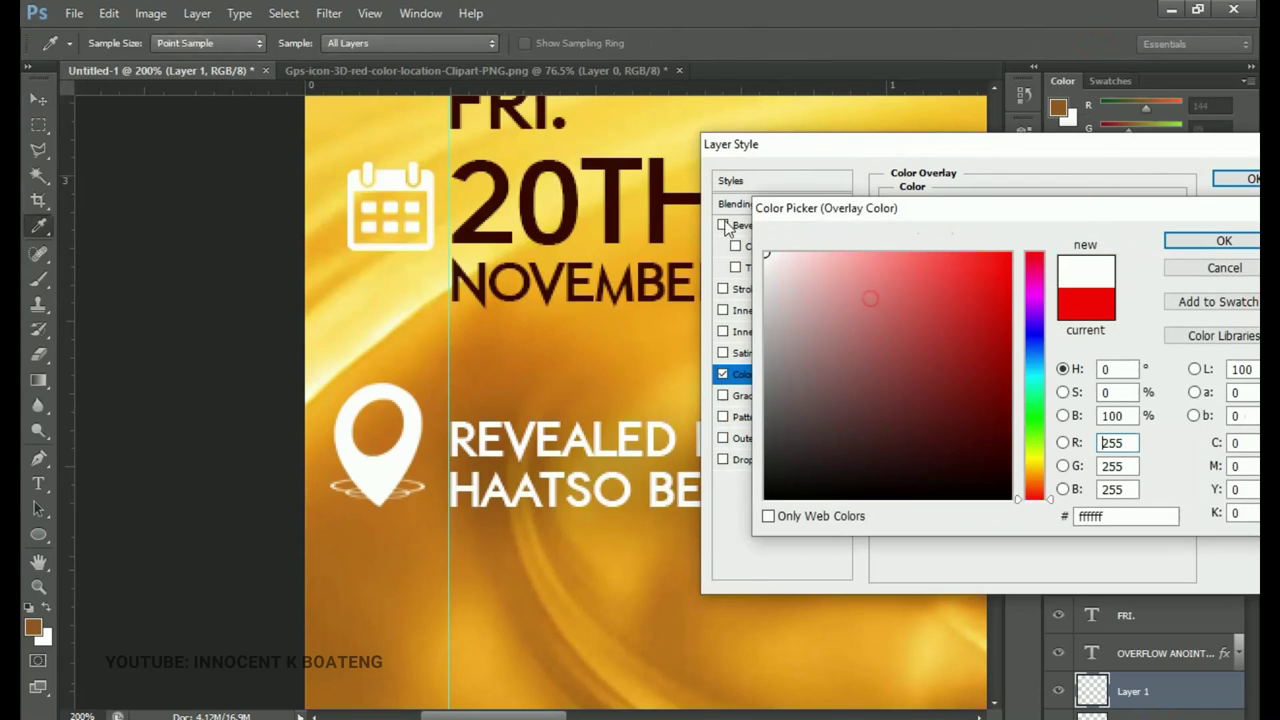
{"action": "left_click", "coordinate": [1224, 240]}
{"action": "left_click", "coordinate": [1245, 178]}
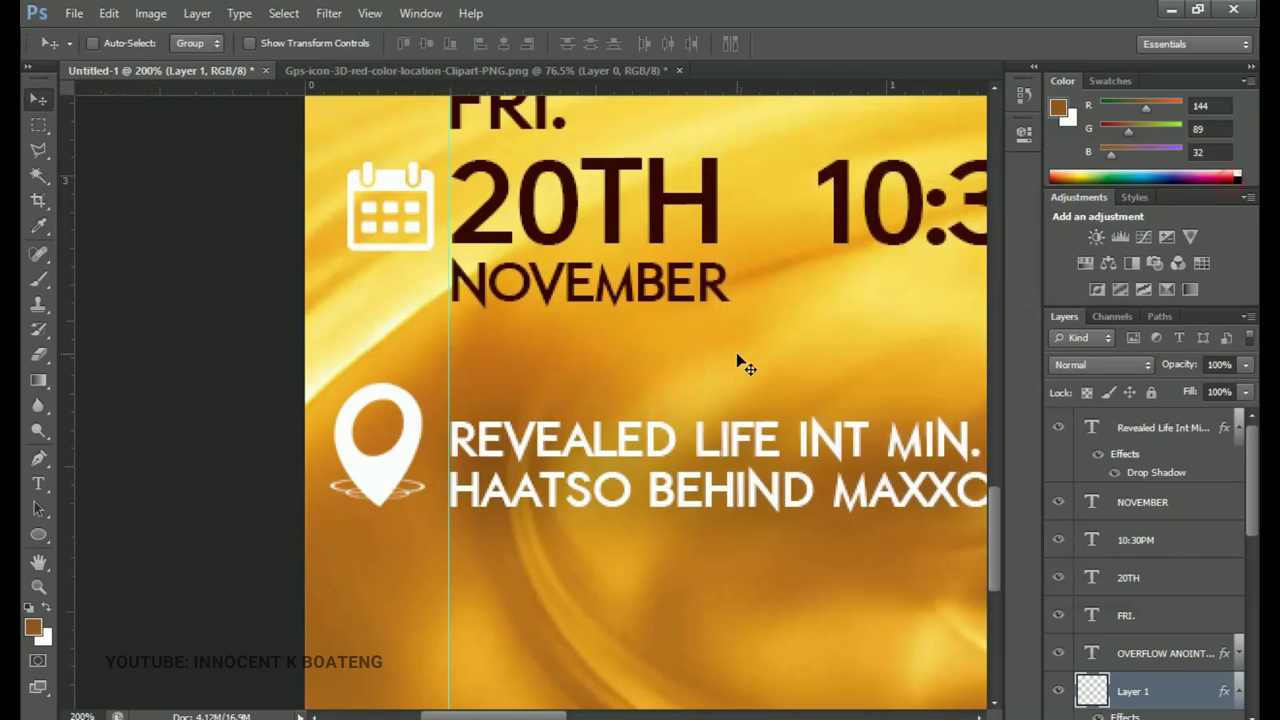
{"action": "key", "text": "z"}
{"action": "right_click", "coordinate": [692, 332]}
{"action": "left_click", "coordinate": [712, 351]}
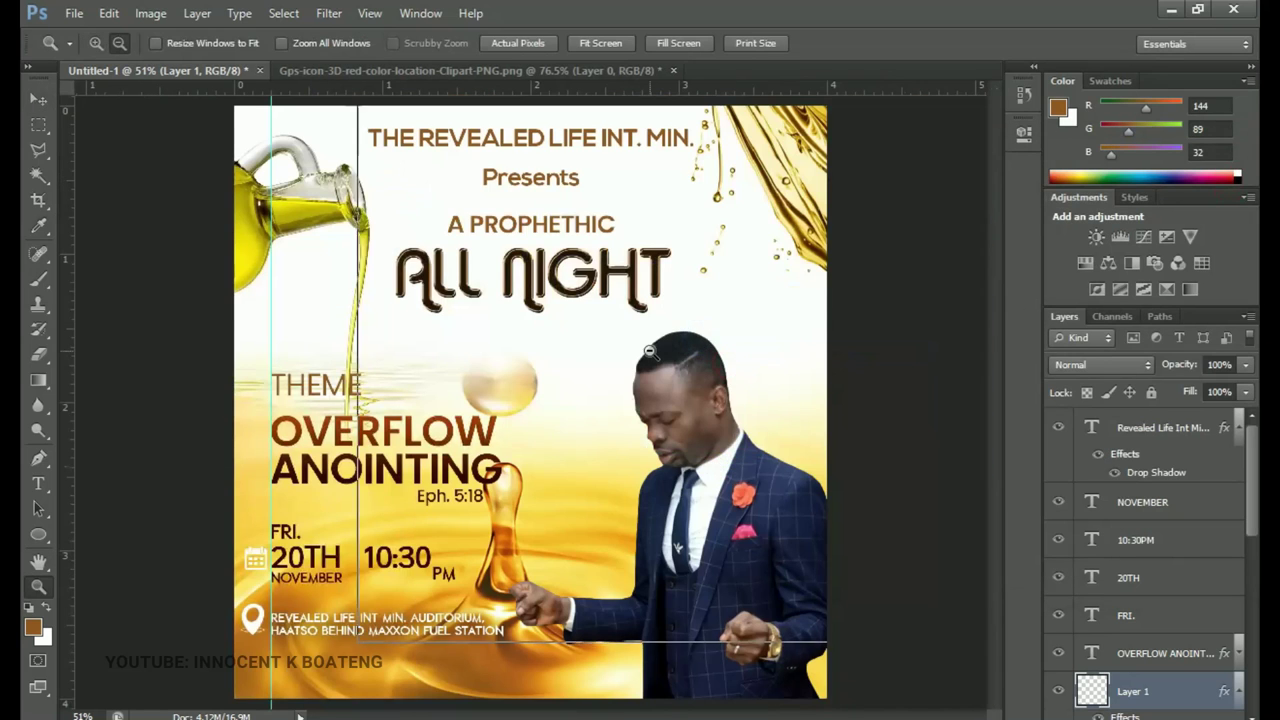
{"action": "left_click", "coordinate": [649, 350], "text": "alt"}
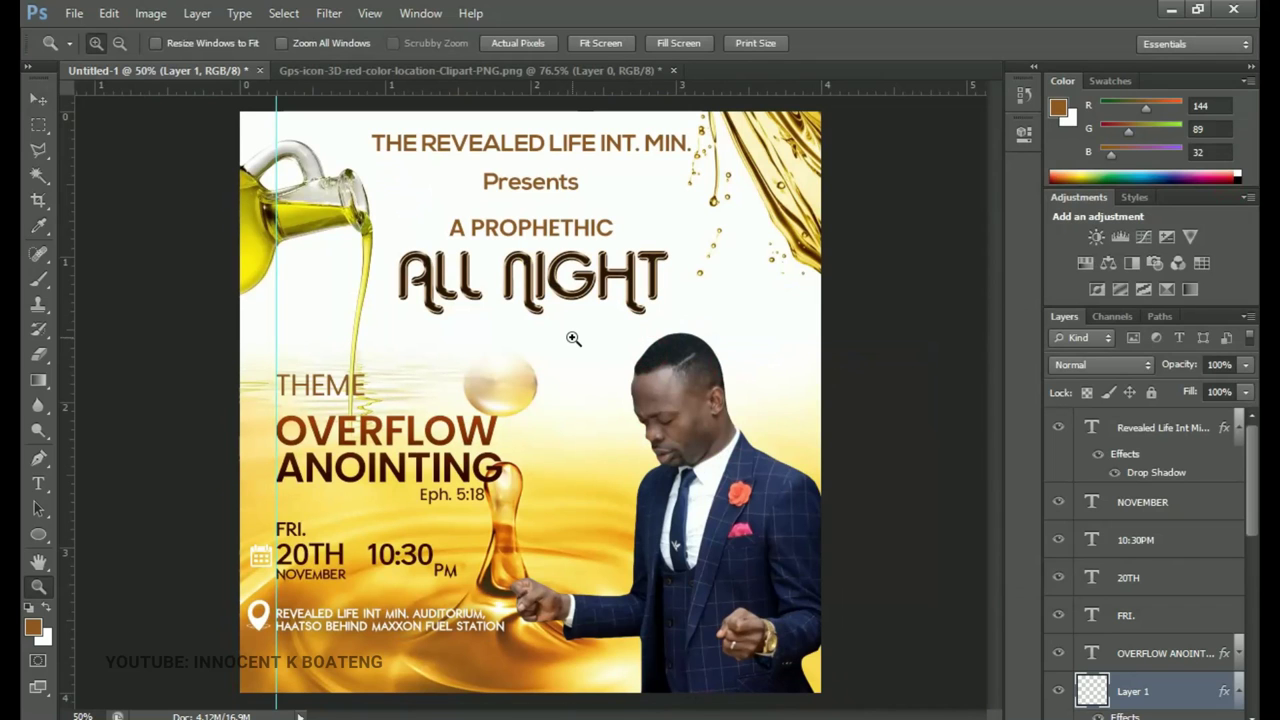
Select the Pastor layer and rasterize it
{"action": "left_click", "coordinate": [713, 411]}
{"action": "left_click_drag", "start_coordinate": [714, 412], "coordinate": [657, 338]}
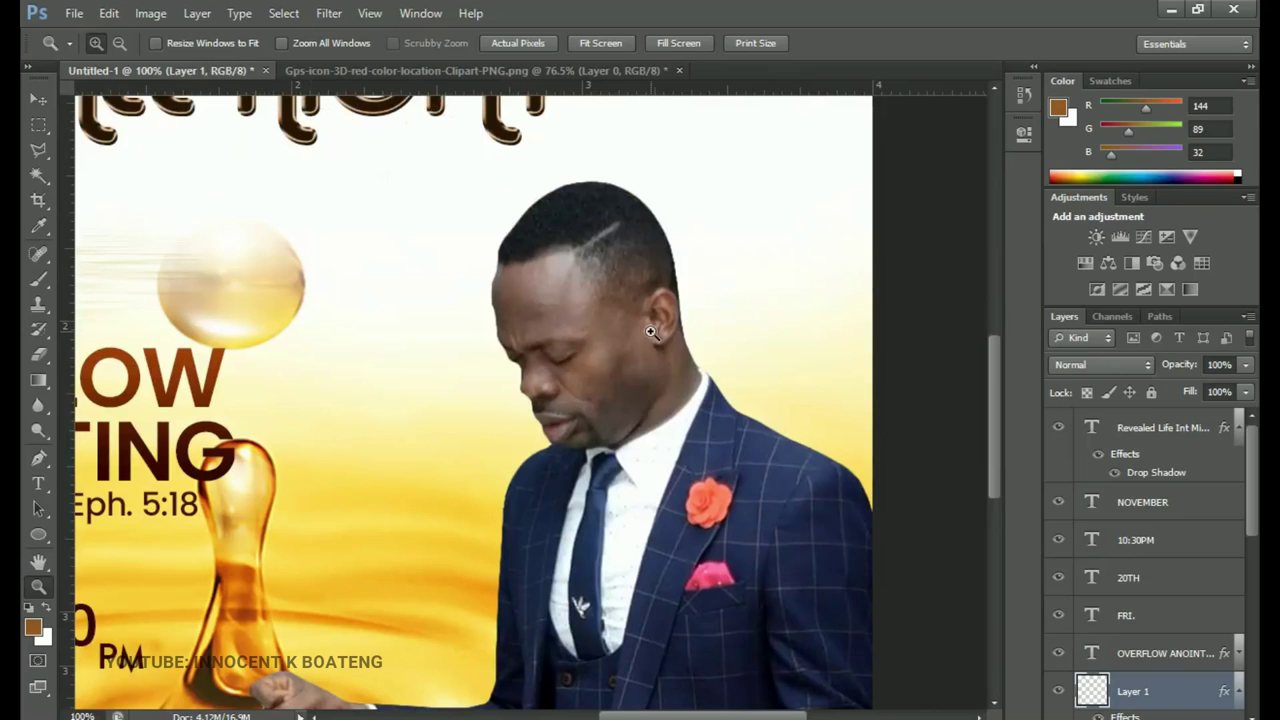
{"action": "key", "text": "v"}
{"action": "right_click", "coordinate": [664, 458]}
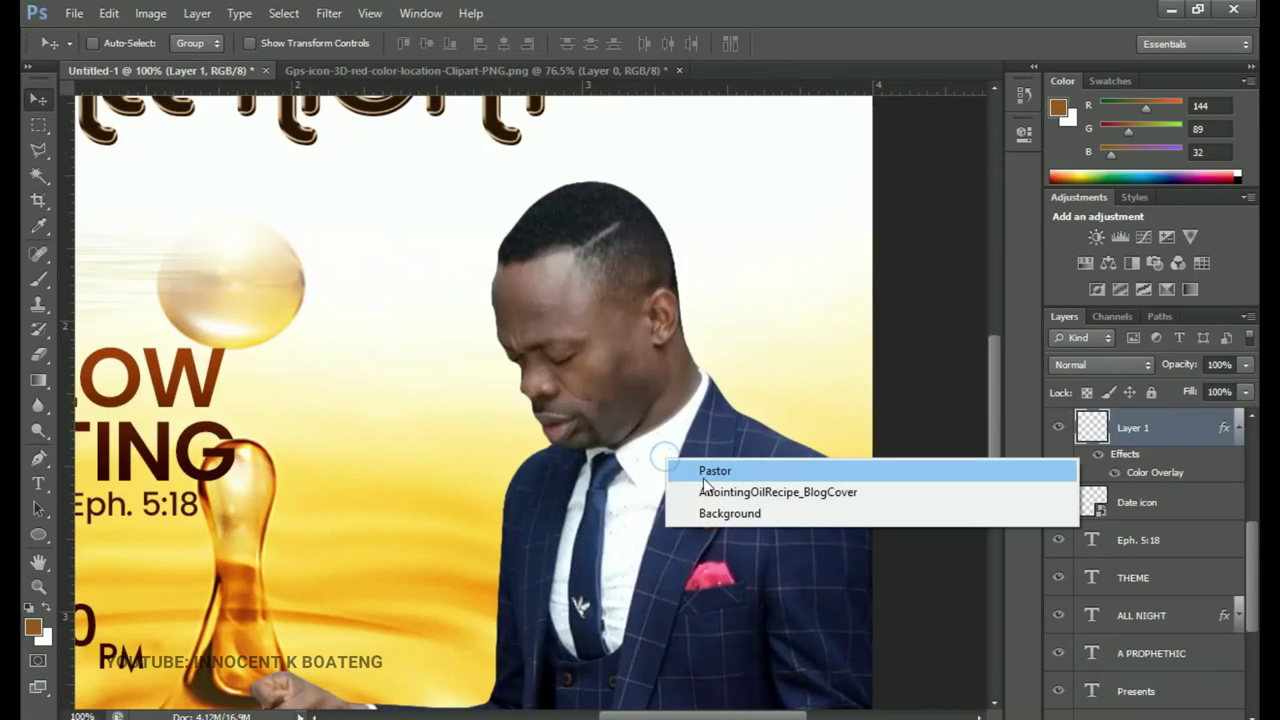
{"action": "left_click", "coordinate": [672, 463]}
{"action": "right_click", "coordinate": [1165, 703]}
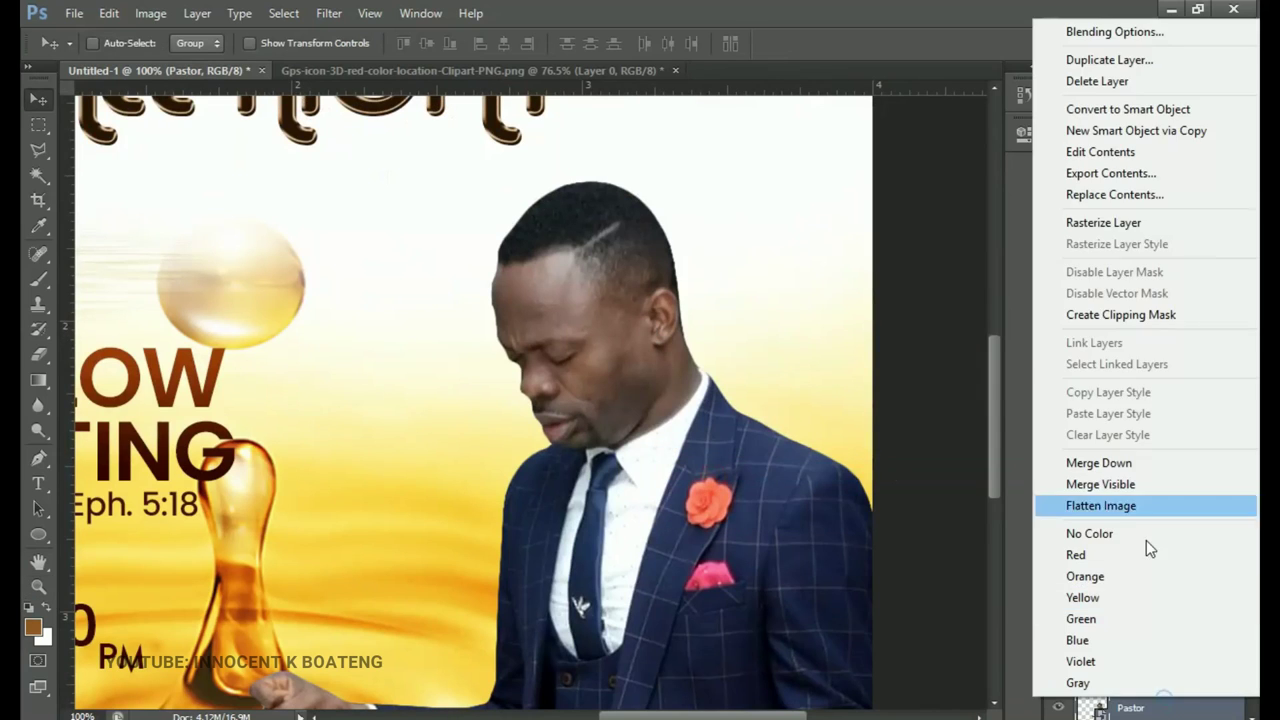
{"action": "left_click", "coordinate": [1090, 225]}
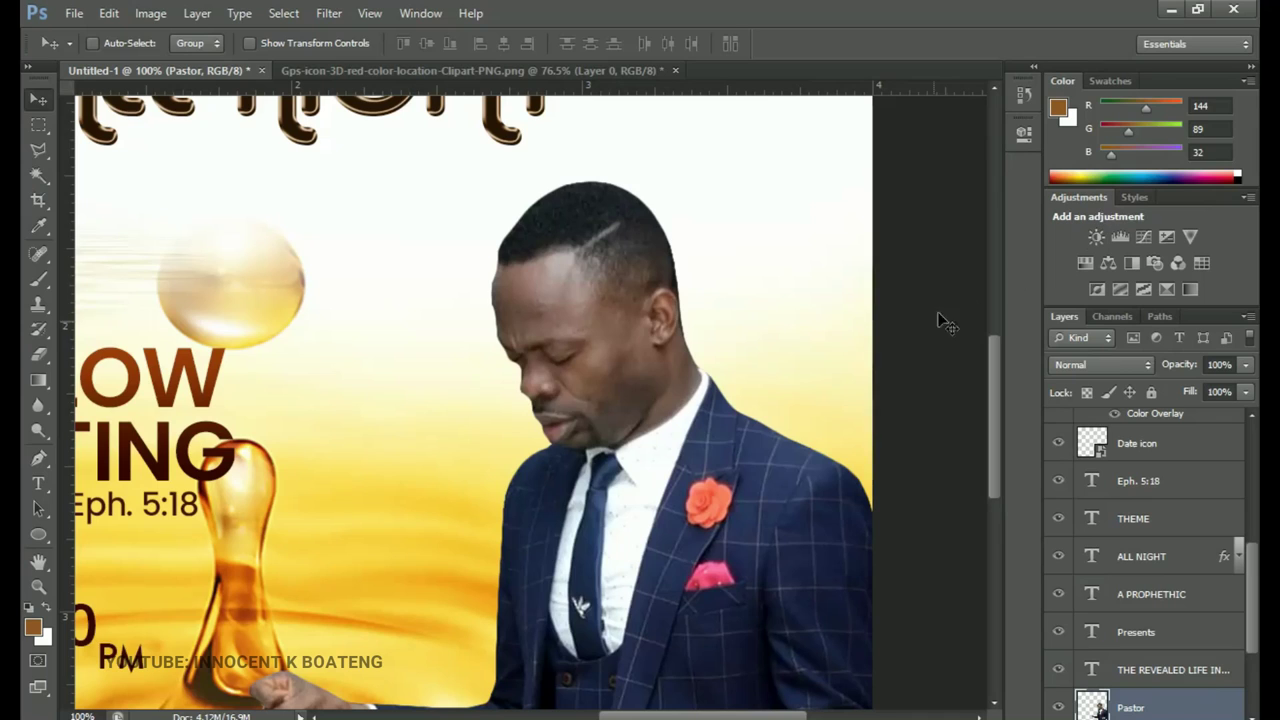
Raise the Pastor layer's saturation to +18 with Hue/Saturation
{"action": "key", "text": "ctrl+u"}
{"action": "left_click_drag", "start_coordinate": [853, 290], "coordinate": [858, 290]}
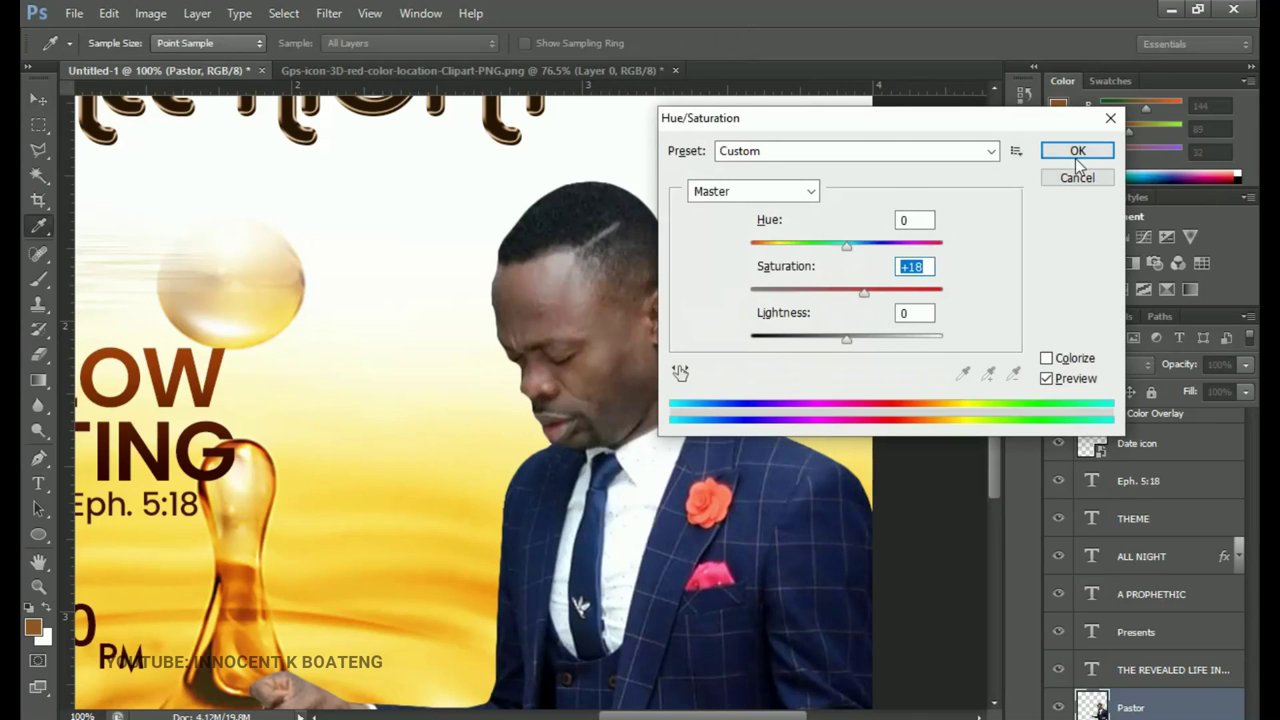
{"action": "left_click", "coordinate": [1075, 152]}
Increase the pastor cut-out's contrast with Levels, setting the black input level to 13 and lowering the white input level slightly
{"action": "key", "text": "ctrl+l"}
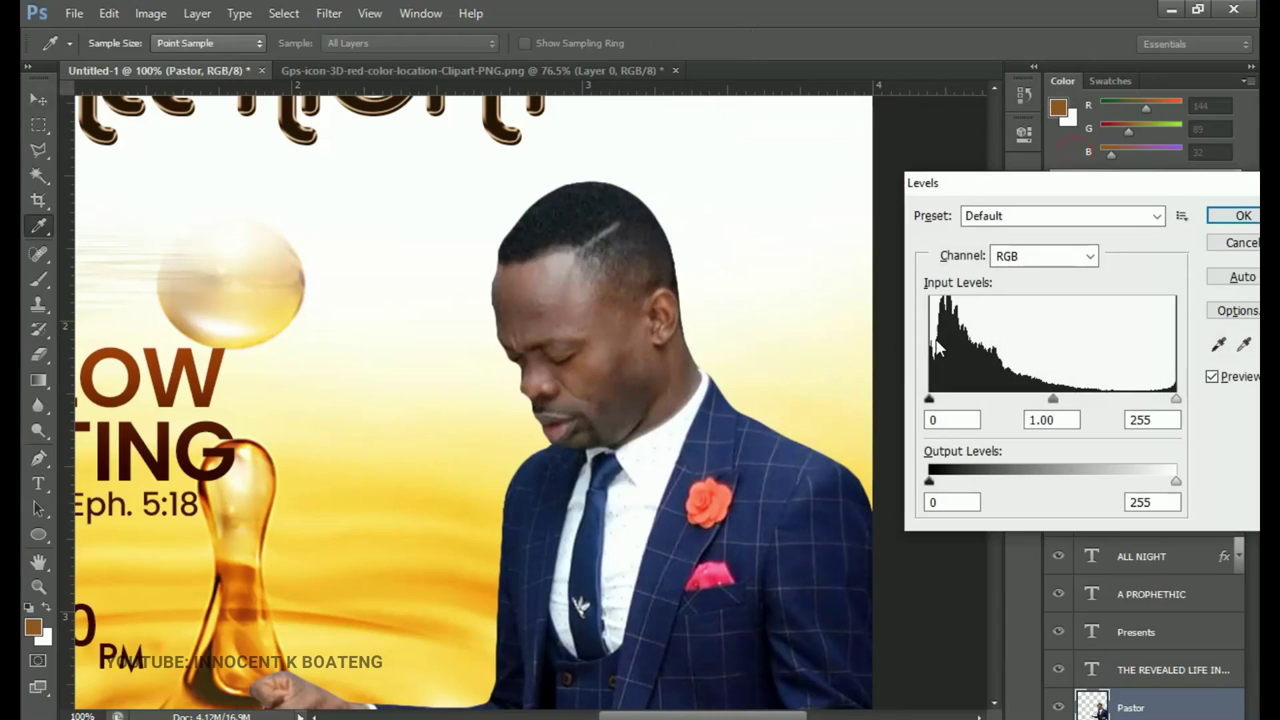
{"action": "left_click_drag", "start_coordinate": [929, 399], "coordinate": [942, 401]}
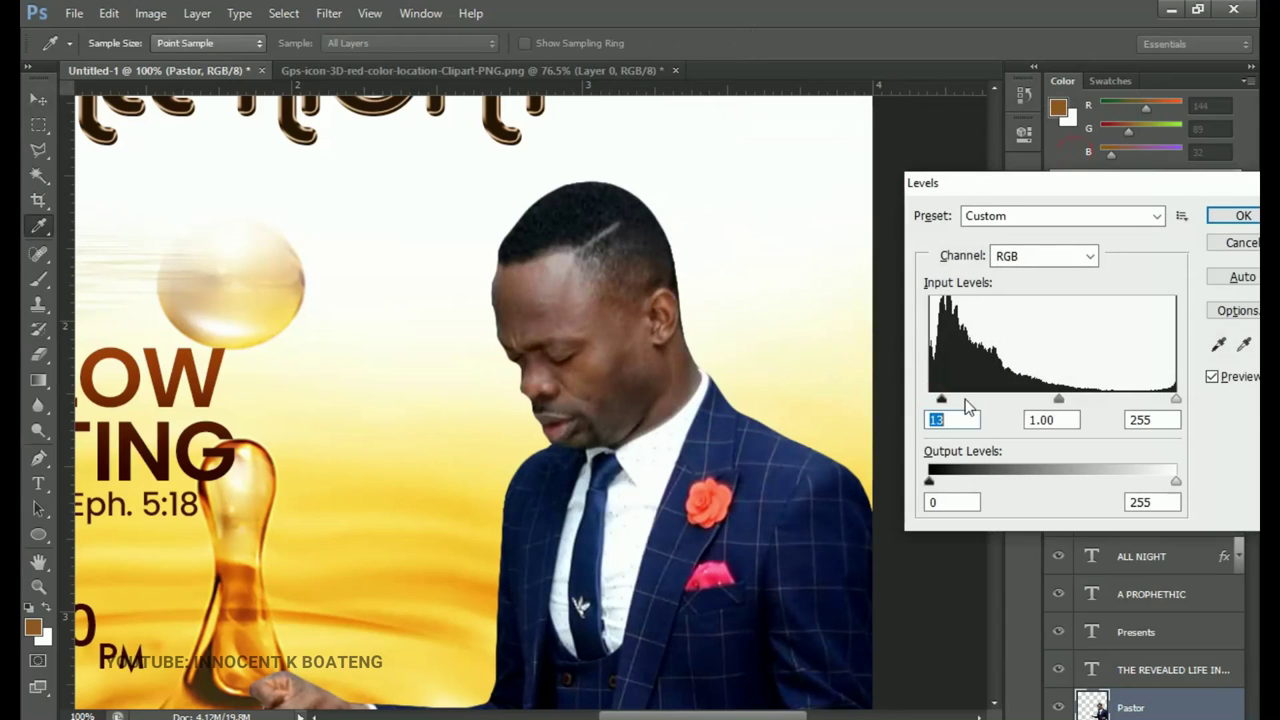
{"action": "left_click_drag", "start_coordinate": [1177, 397], "coordinate": [1156, 399]}
{"action": "left_click", "coordinate": [1243, 216]}
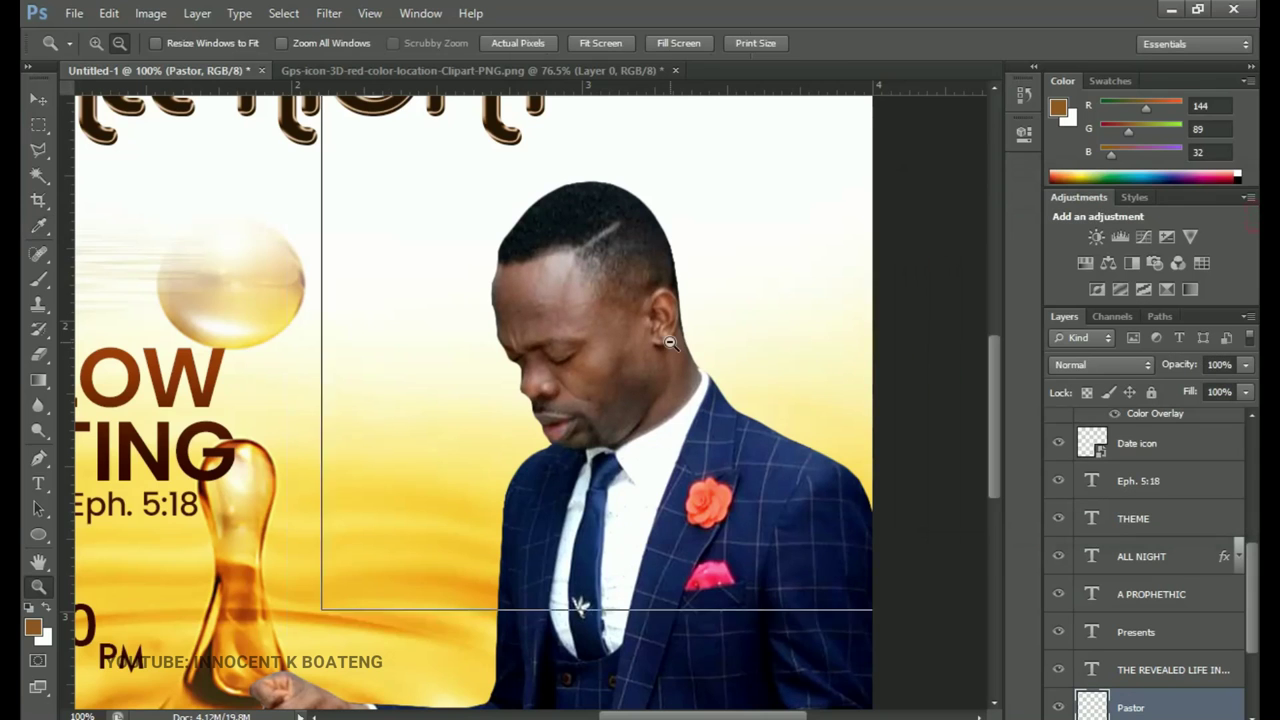
Select the AnointingOilRecipe_BlogCover background layer and raise its saturation to +8 with Hue/Saturation
{"action": "key", "text": "ctrl+minus"}
{"action": "right_click", "coordinate": [612, 416]}
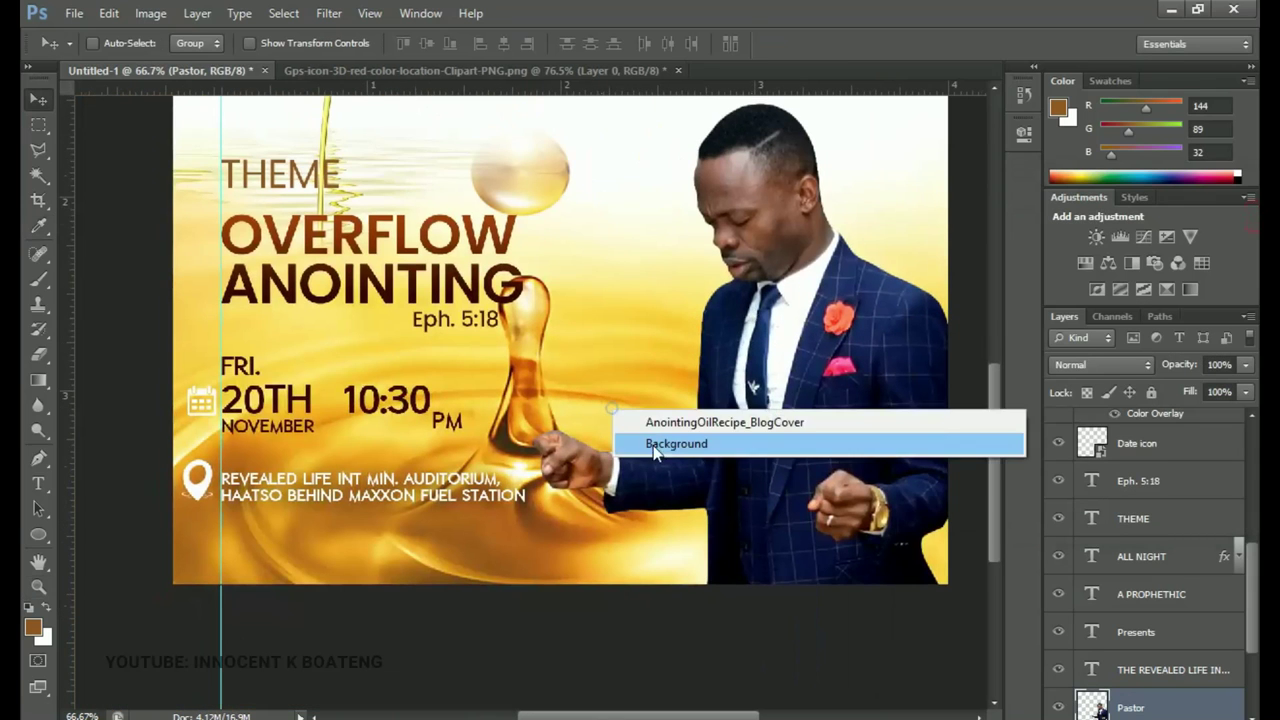
{"action": "left_click", "coordinate": [668, 425]}
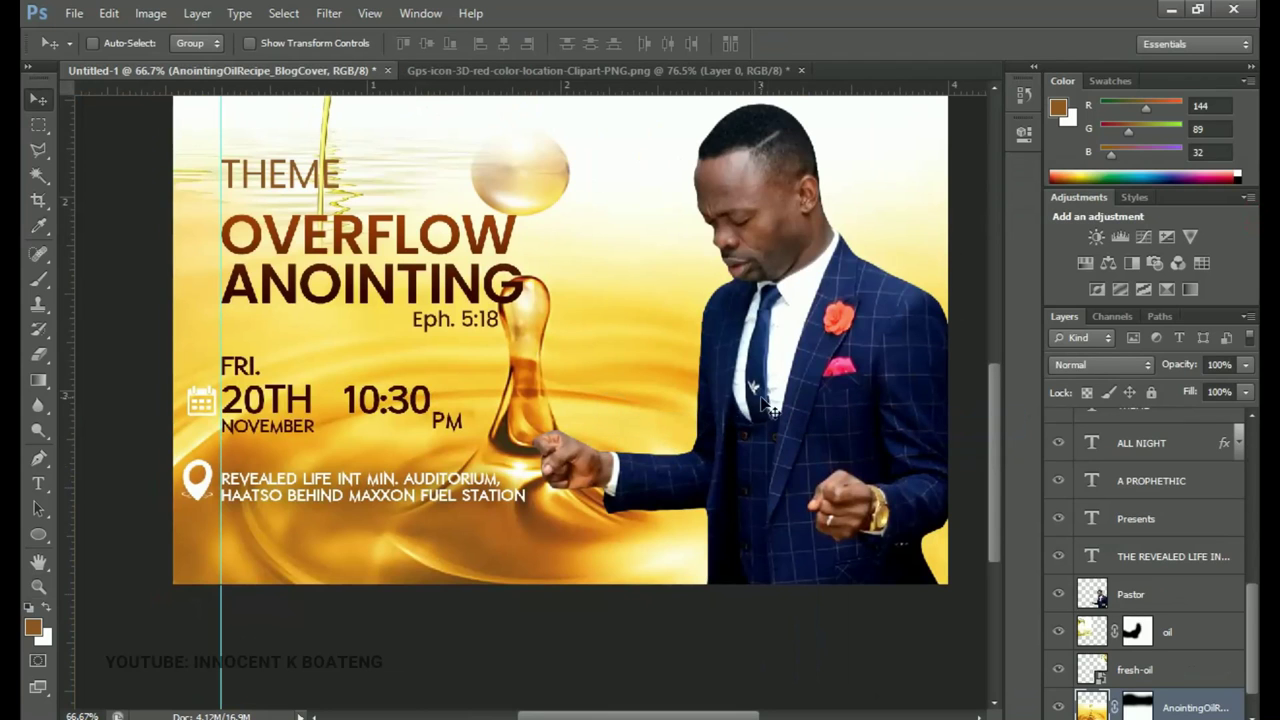
{"action": "left_click_drag", "start_coordinate": [660, 385], "coordinate": [680, 425]}
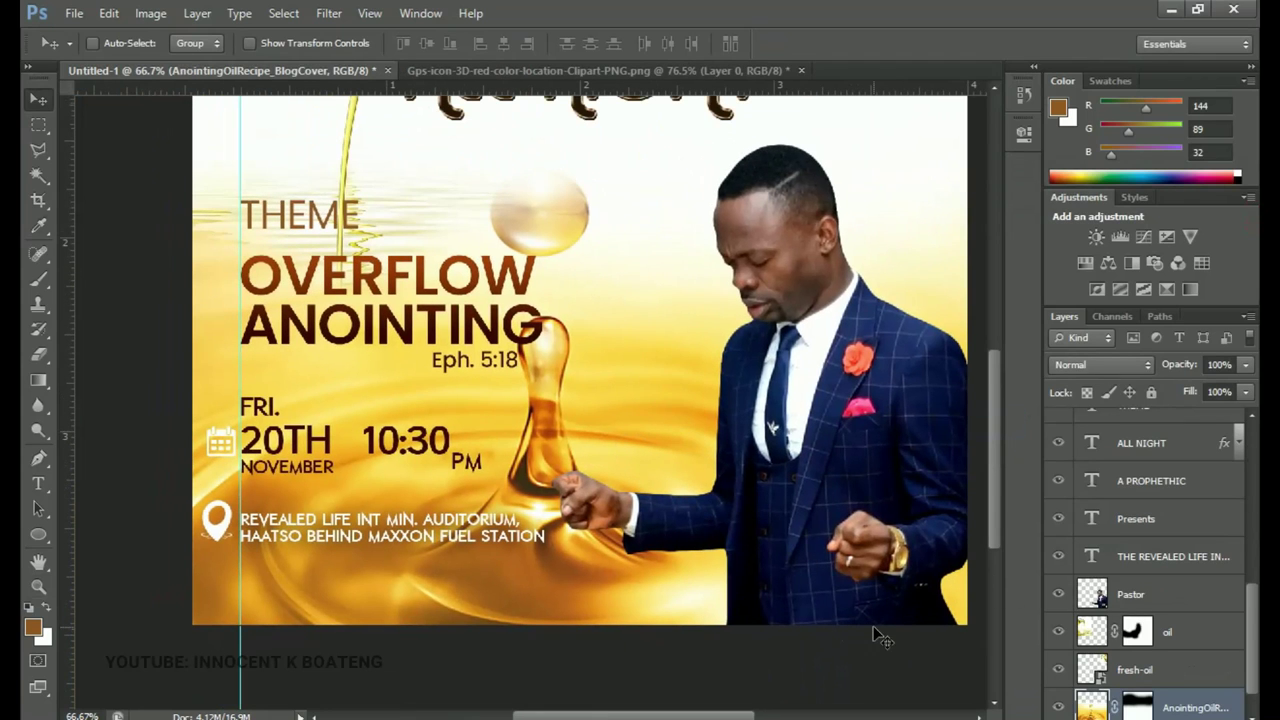
{"action": "key", "text": "ctrl+u"}
{"action": "left_click", "coordinate": [865, 290]}
{"action": "left_click_drag", "start_coordinate": [865, 289], "coordinate": [854, 289]}
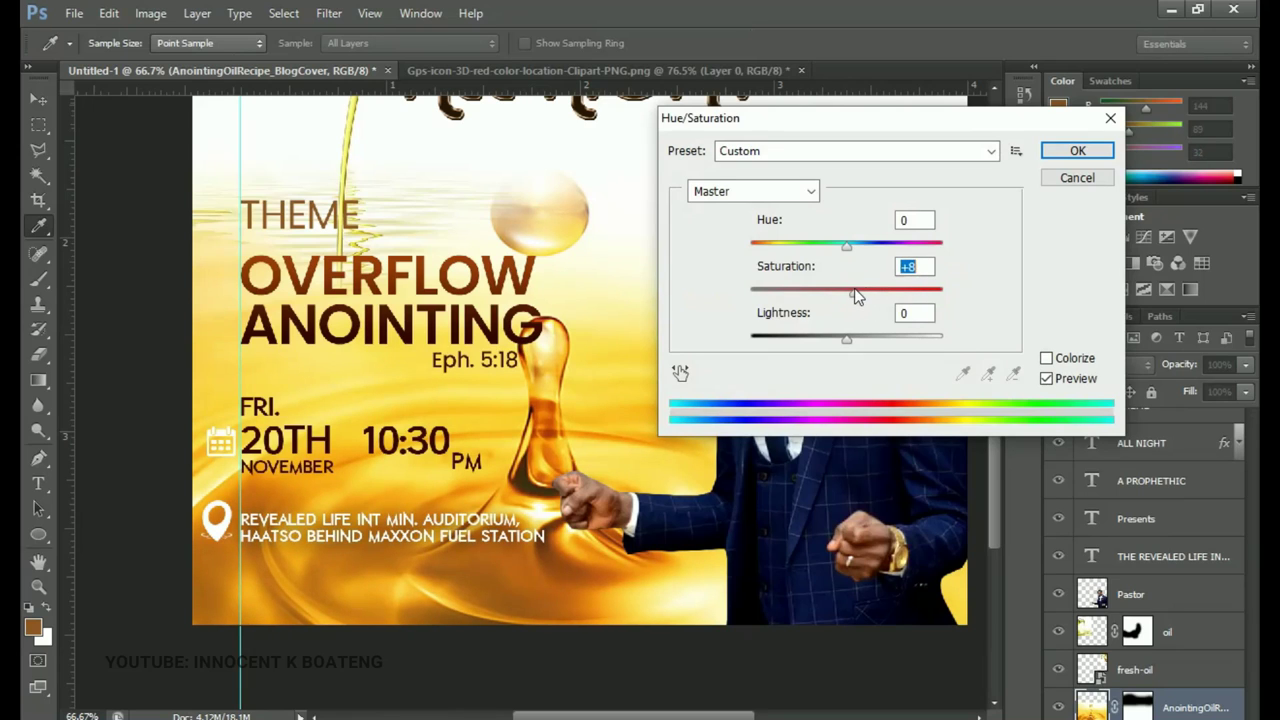